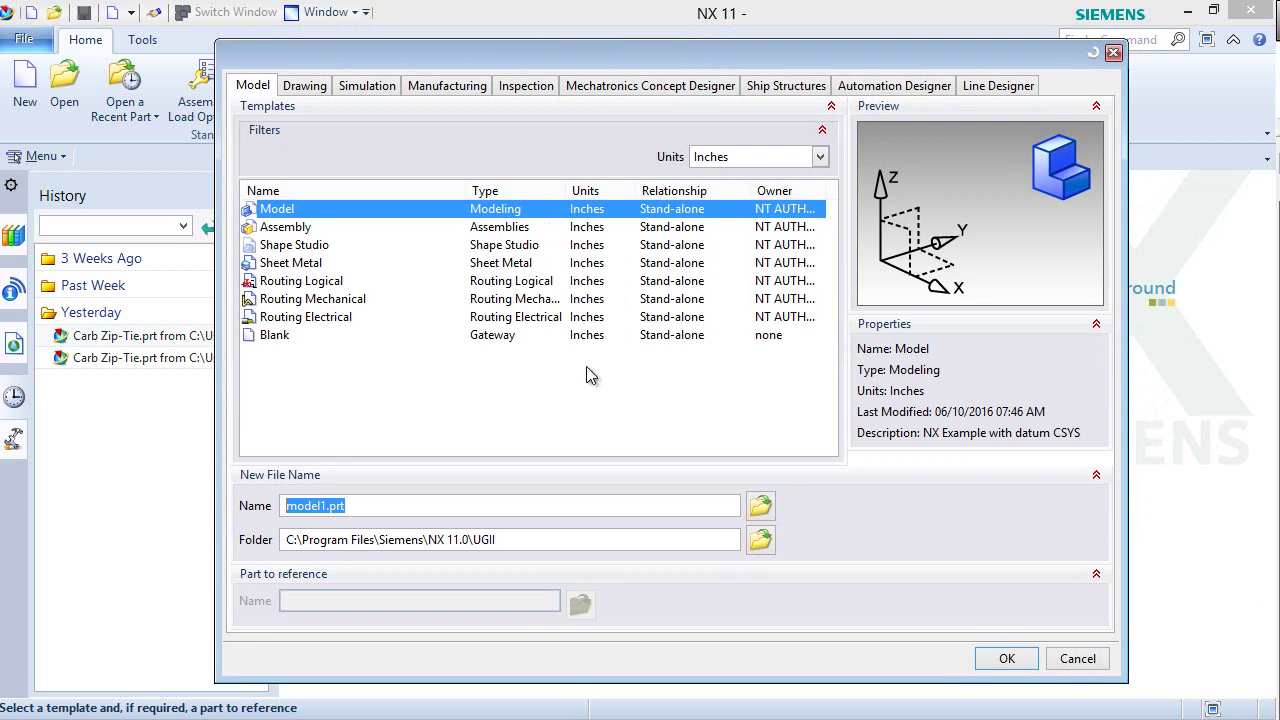
# - Create a folder named Clutch Nut inside the user's personal folder under Siemens-NX 11 while choosing the new part's directory
pyautogui.click(768, 546)
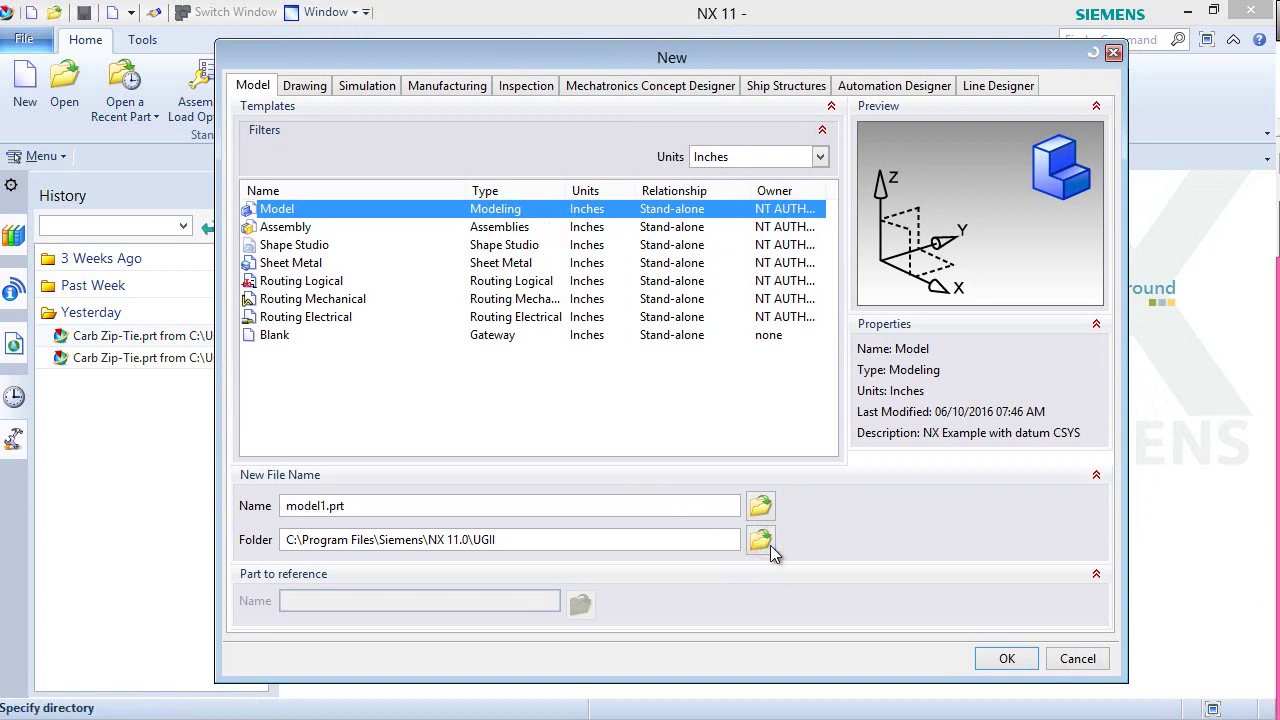
pyautogui.doubleClick(366, 190)
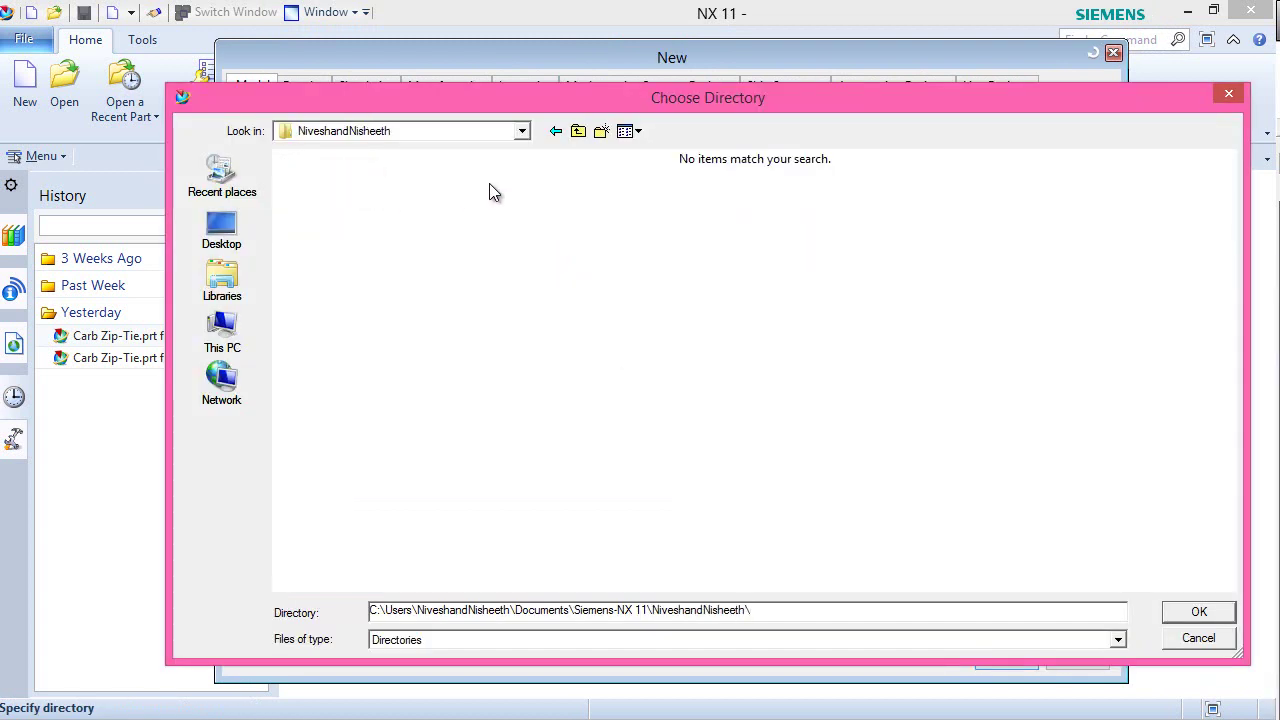
pyautogui.click(599, 133)
pyautogui.rightClick(367, 201)
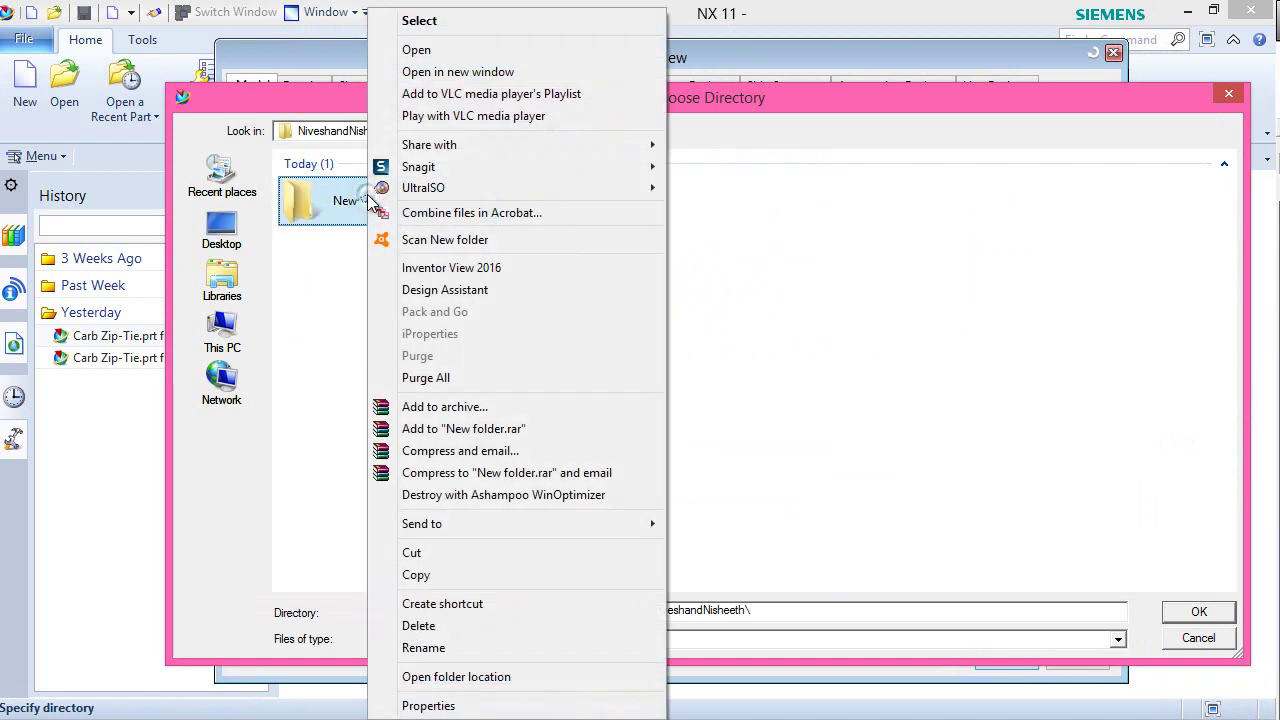
pyautogui.click(437, 647)
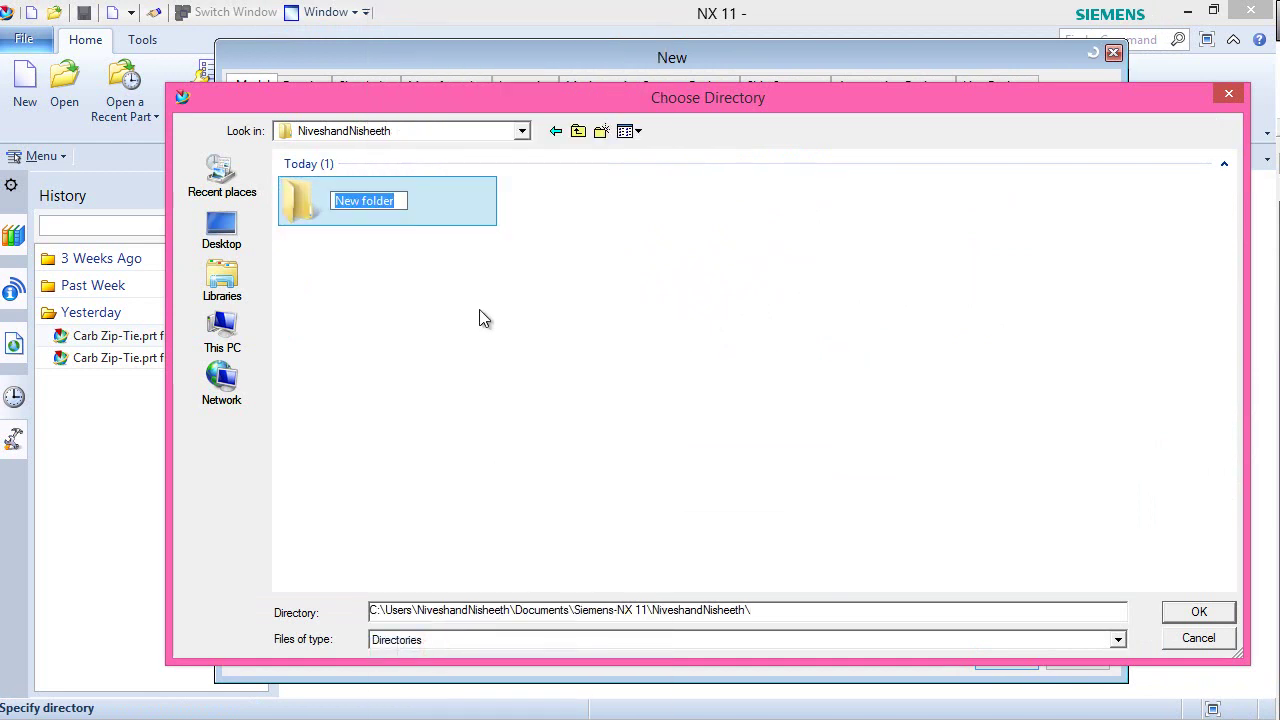
pyautogui.write('Clu')
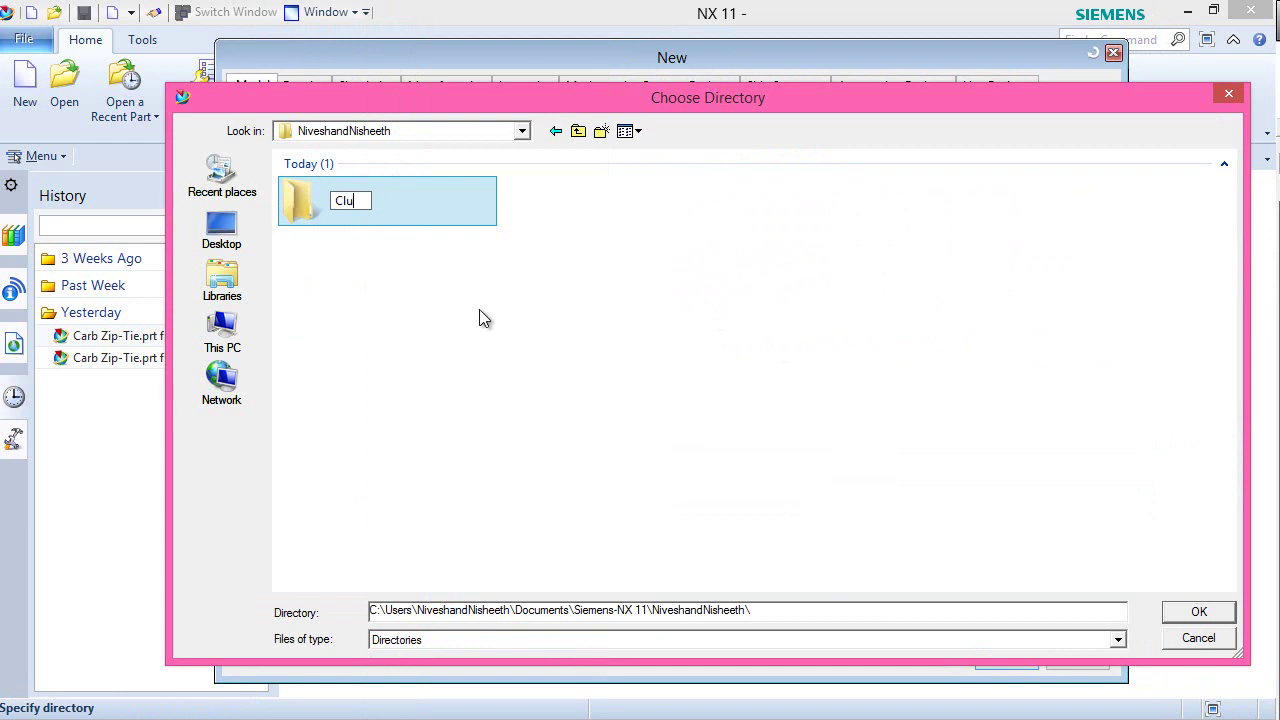
pyautogui.write('tch Nut')
pyautogui.hotkey('ctrl', 'a')
pyautogui.hotkey('ctrl', 'c')
pyautogui.click(479, 311)
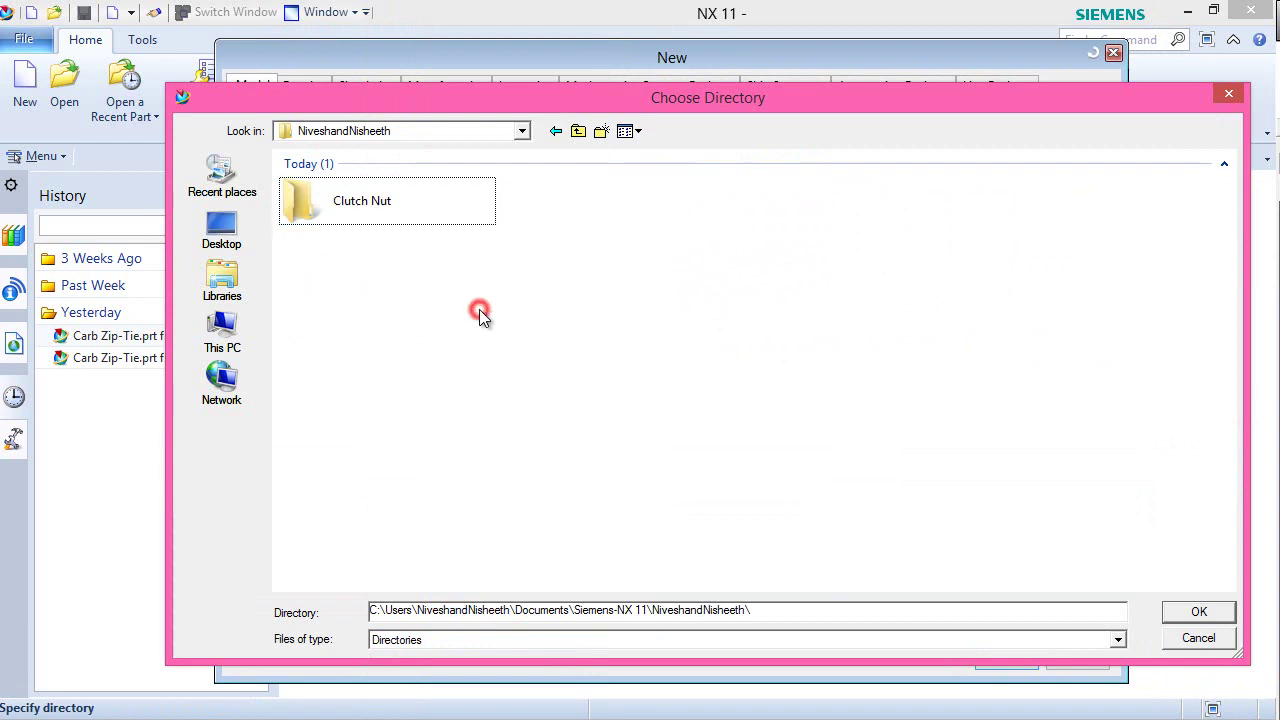
# - Use the Clutch Nut folder as the save location and create the inch Model part as Clutch Nut.prt
pyautogui.doubleClick(411, 210)
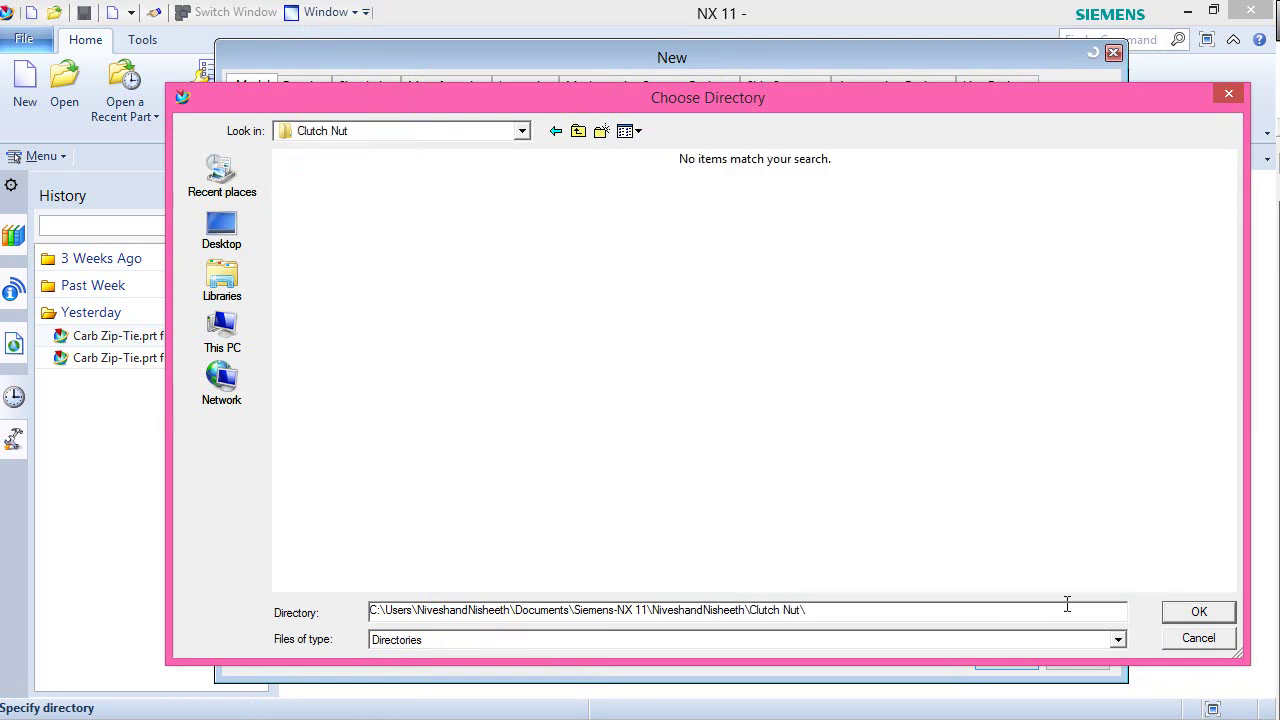
pyautogui.click(1199, 612)
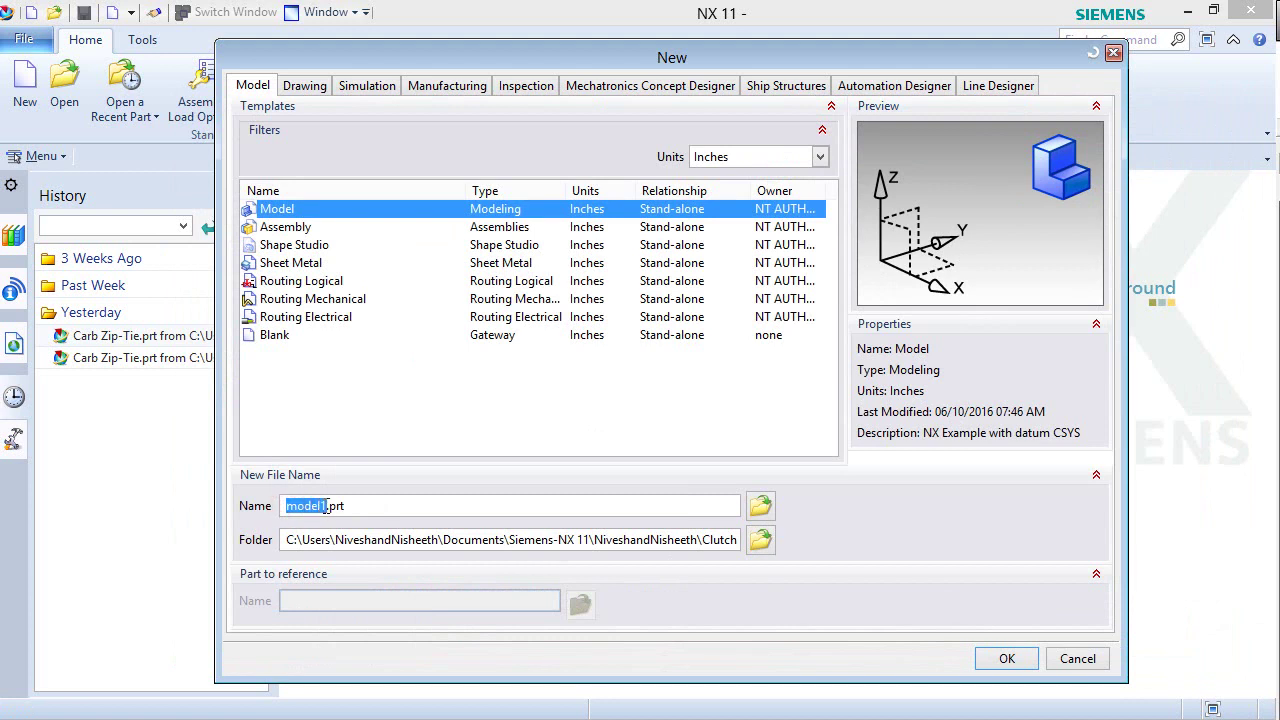
pyautogui.rightClick(325, 507)
pyautogui.click(370, 312)
pyautogui.click(994, 660)
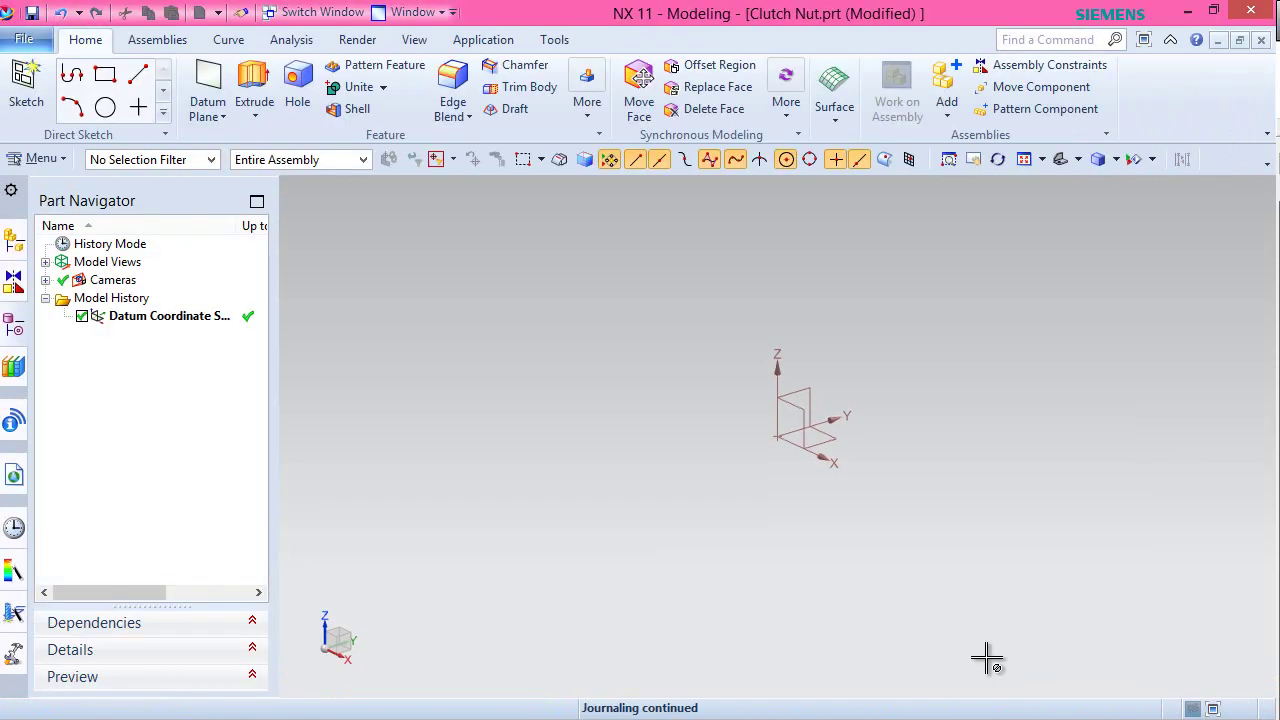
# - Turn off Change View Orientation in the session settings of the sketch preferences
pyautogui.click(24, 39)
pyautogui.click(110, 200)
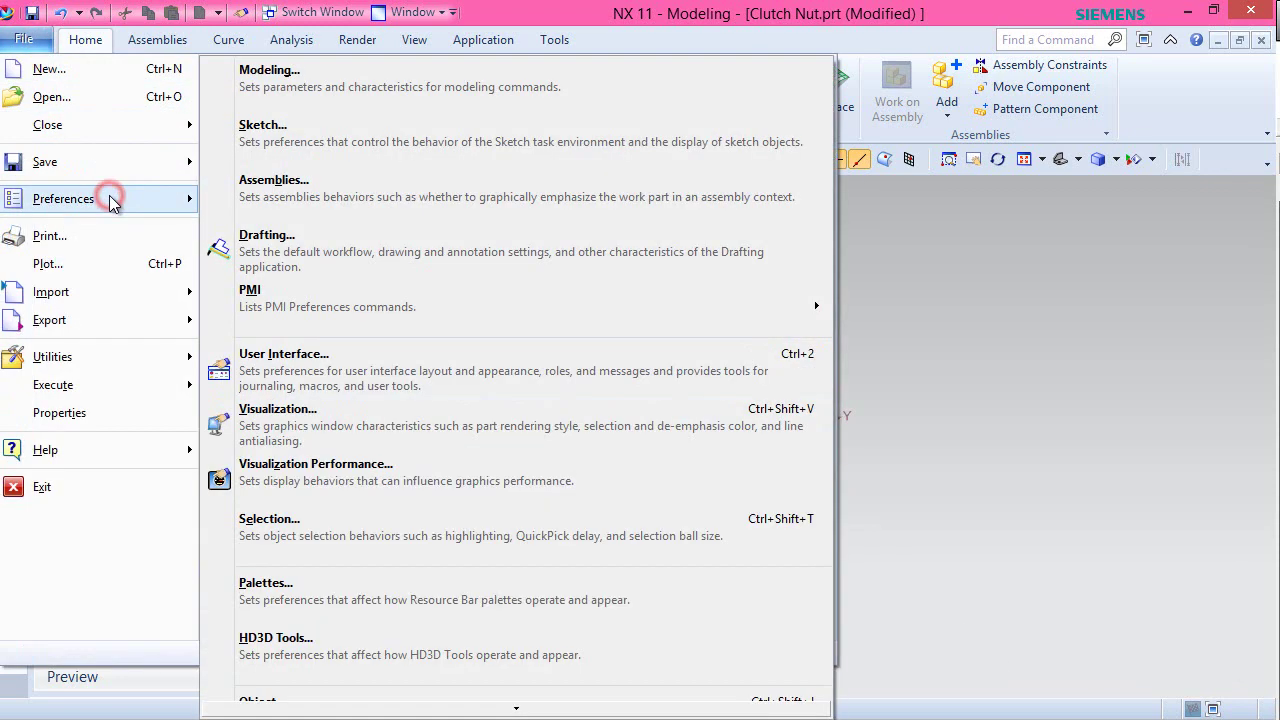
pyautogui.click(285, 136)
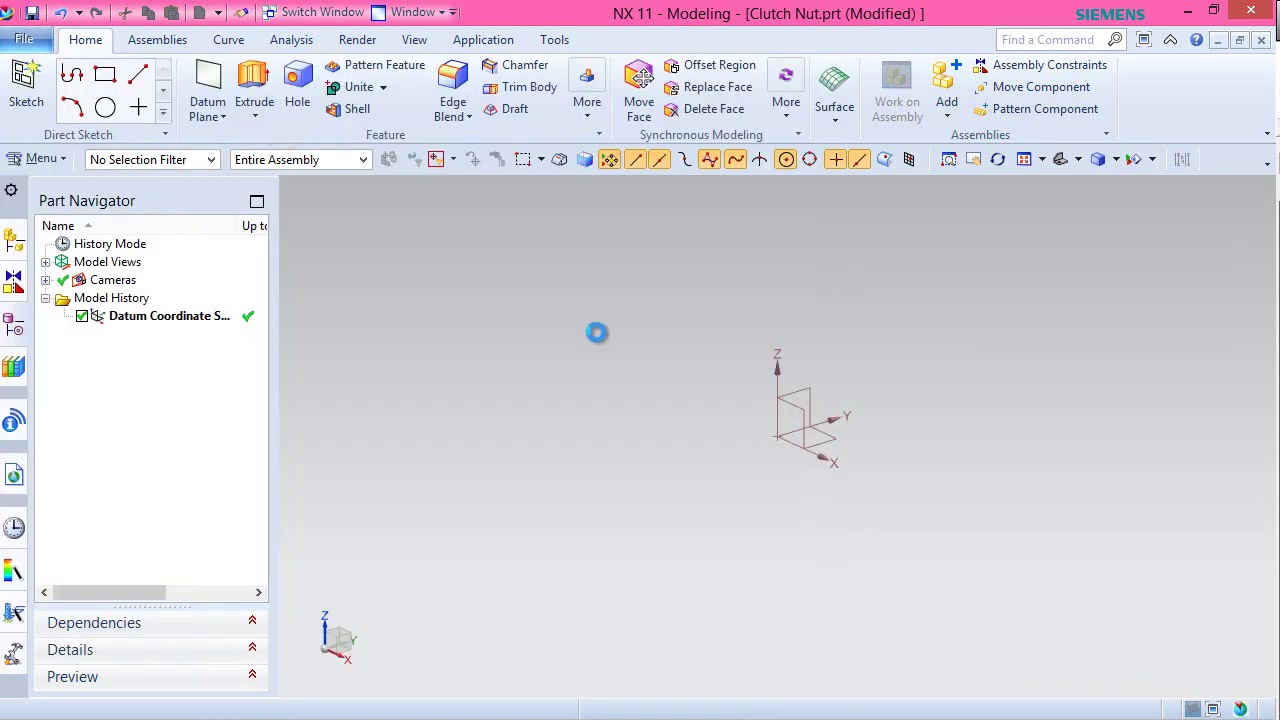
pyautogui.click(312, 380)
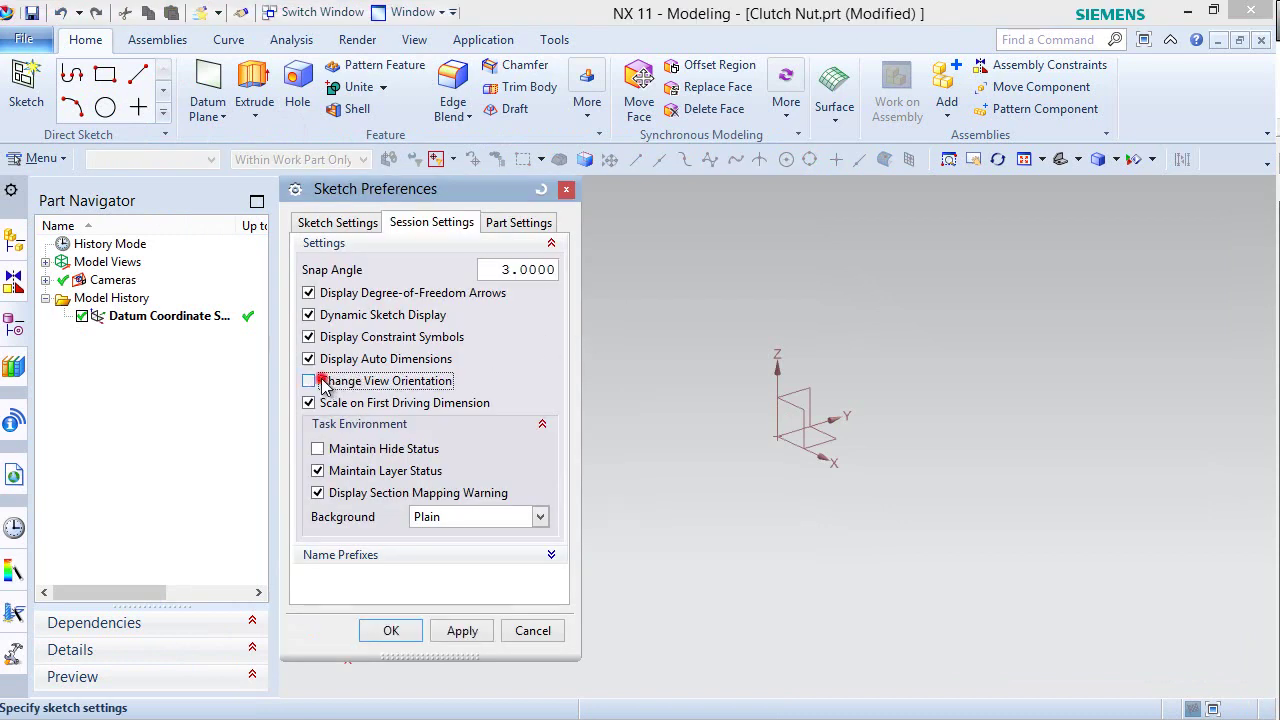
pyautogui.click(391, 632)
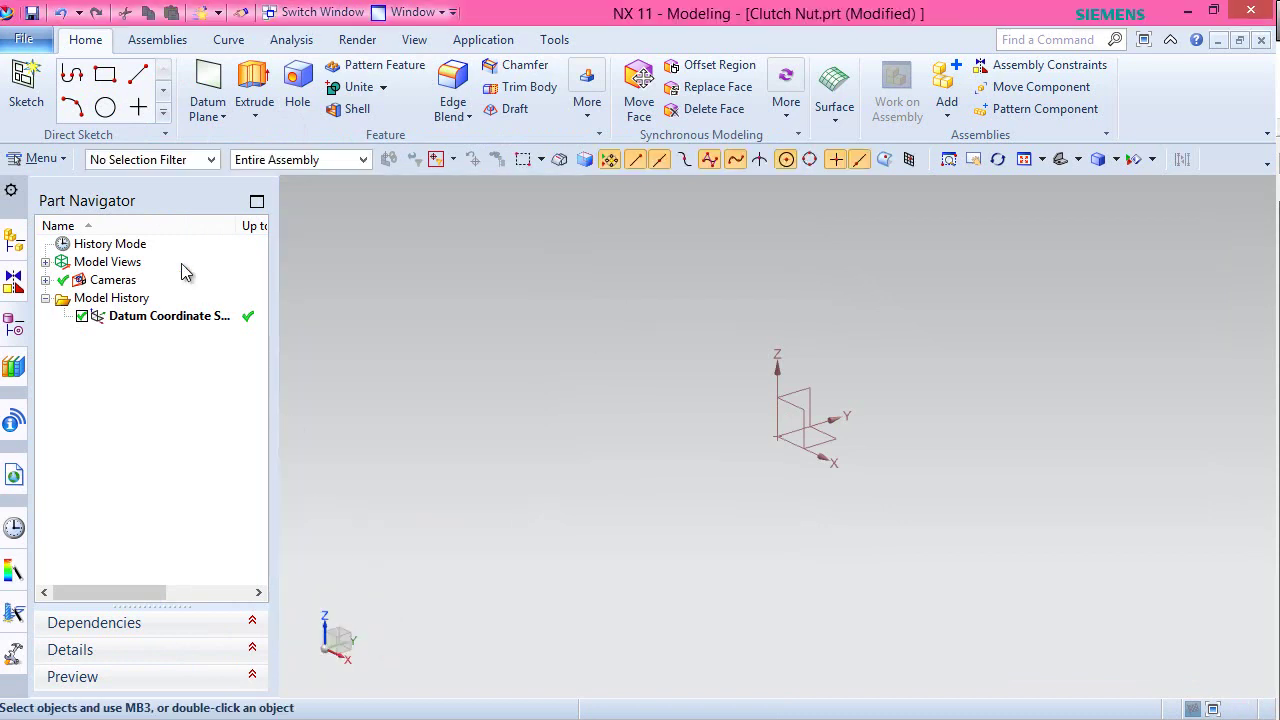
# - Set the drafting dimension units to a period as decimal delimiter and five decimal places
pyautogui.click(33, 40)
pyautogui.moveTo(100, 199)
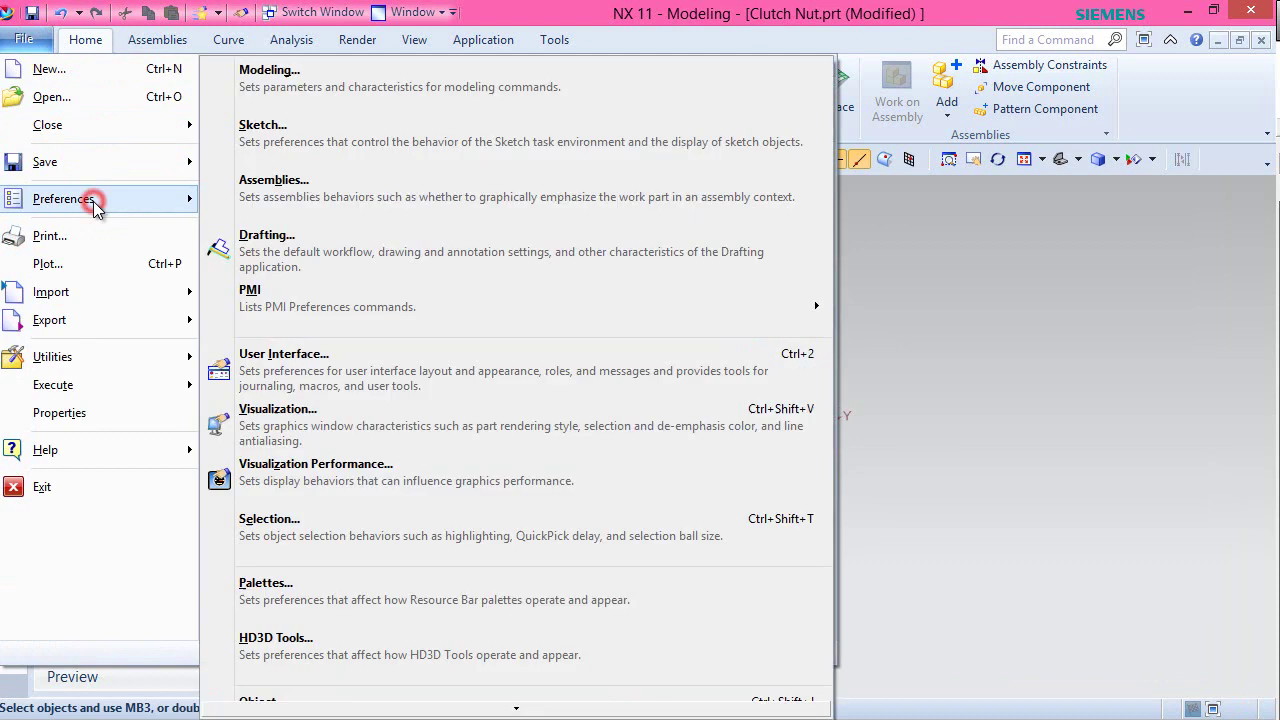
pyautogui.click(258, 252)
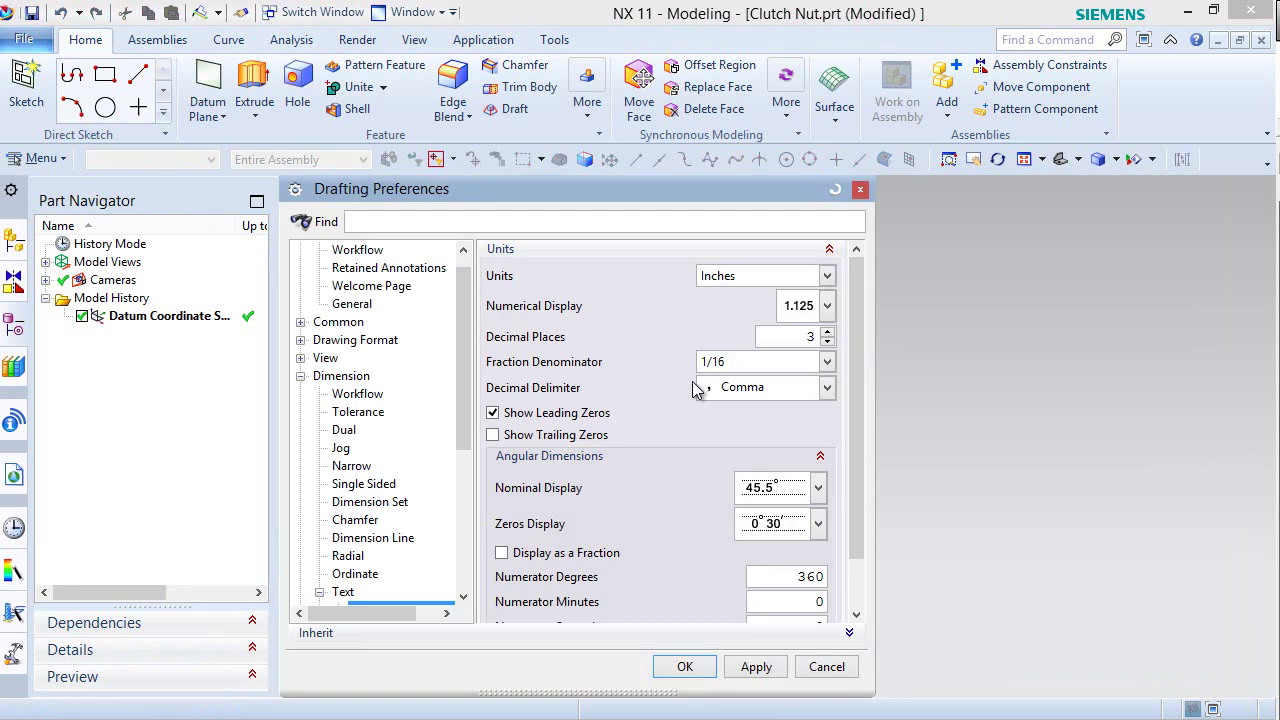
pyautogui.click(750, 395)
pyautogui.click(741, 413)
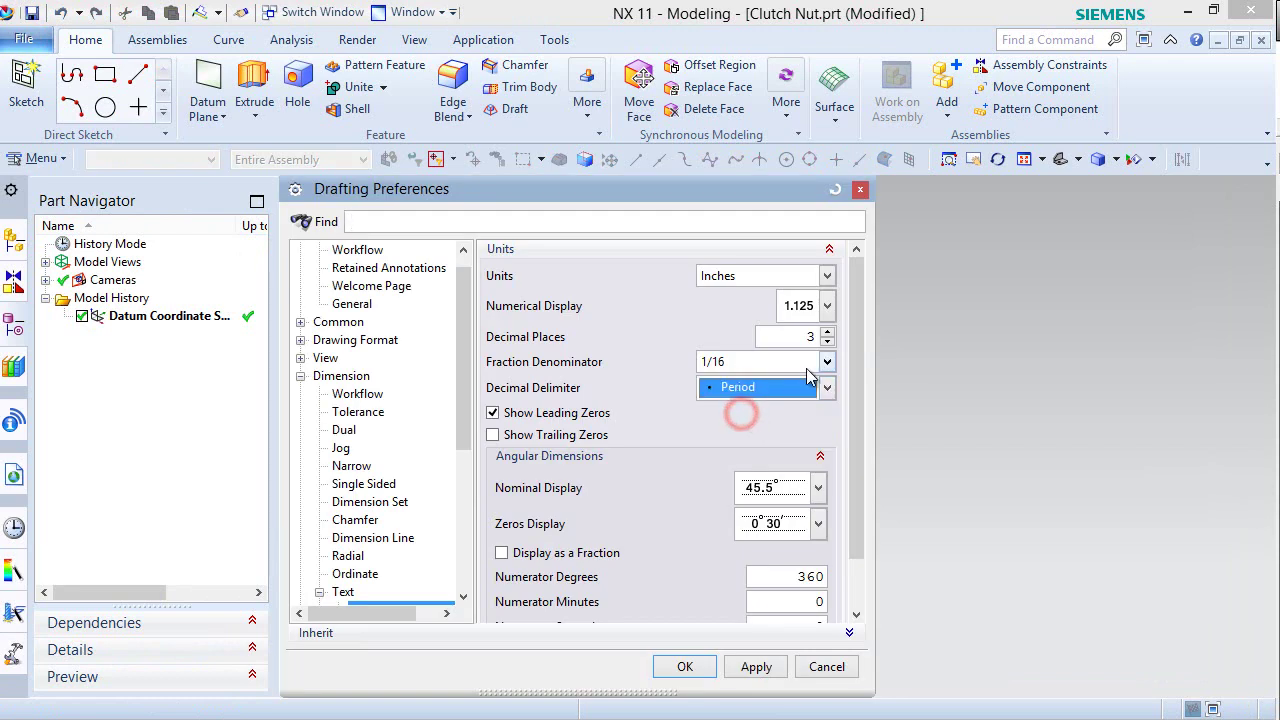
pyautogui.click(830, 338)
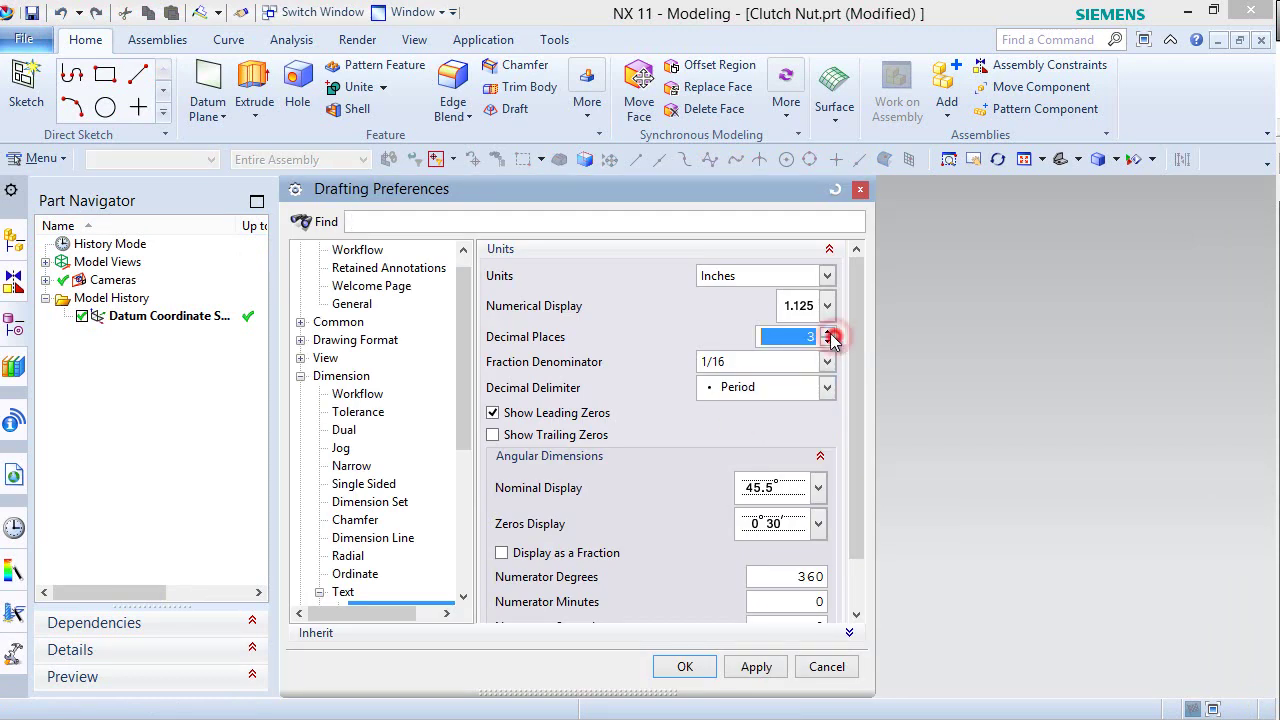
pyautogui.click(685, 666)
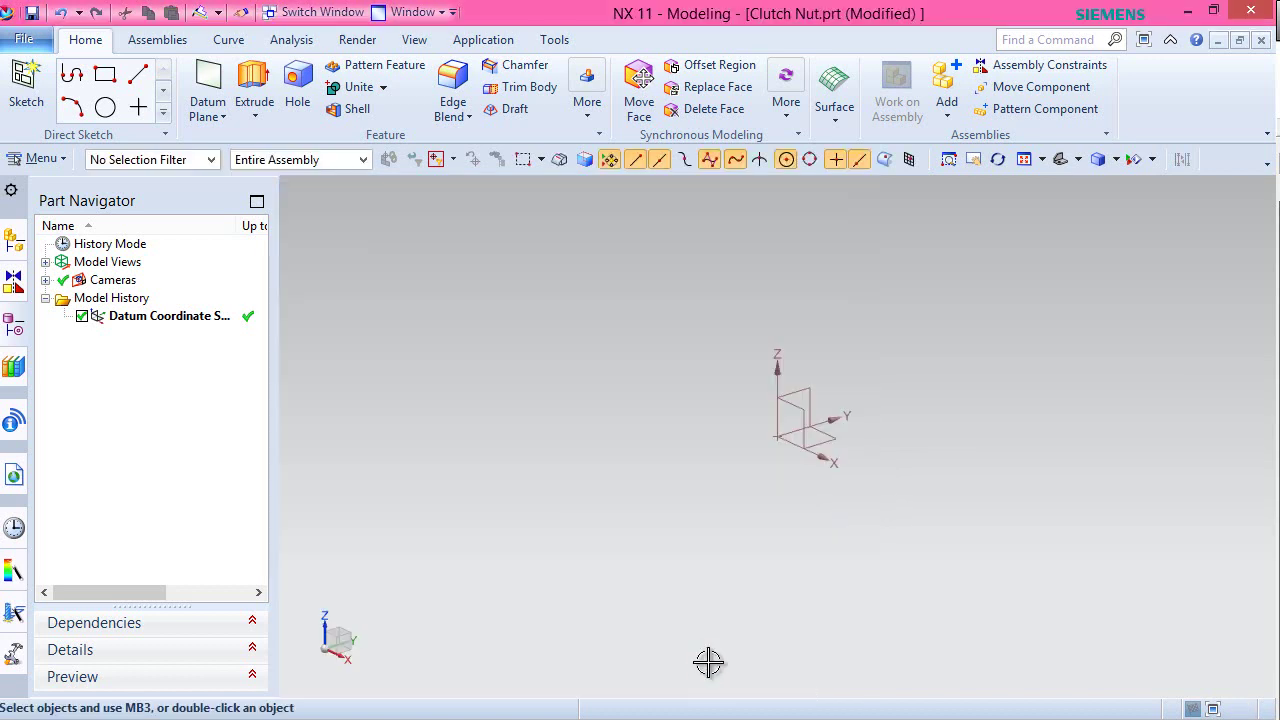
# - Start a sketch on the datum coordinate system's YZ plane
pyautogui.click(24, 88)
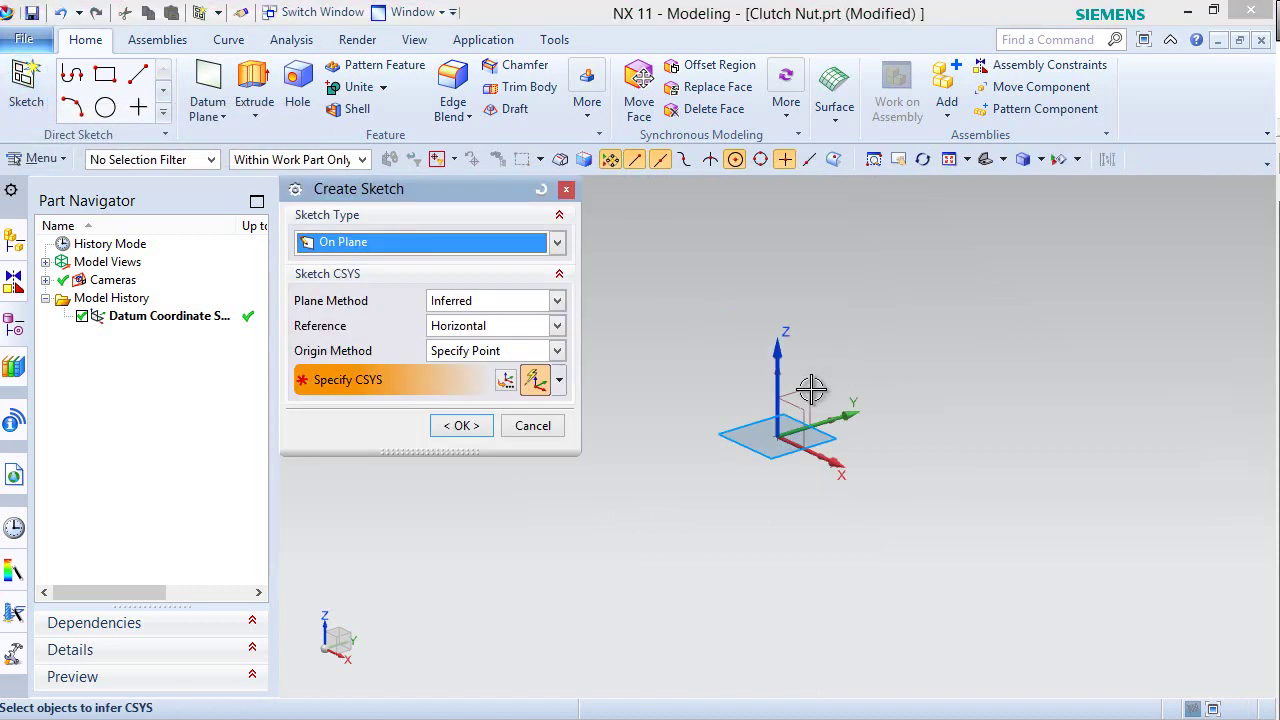
pyautogui.click(803, 420)
pyautogui.click(462, 428)
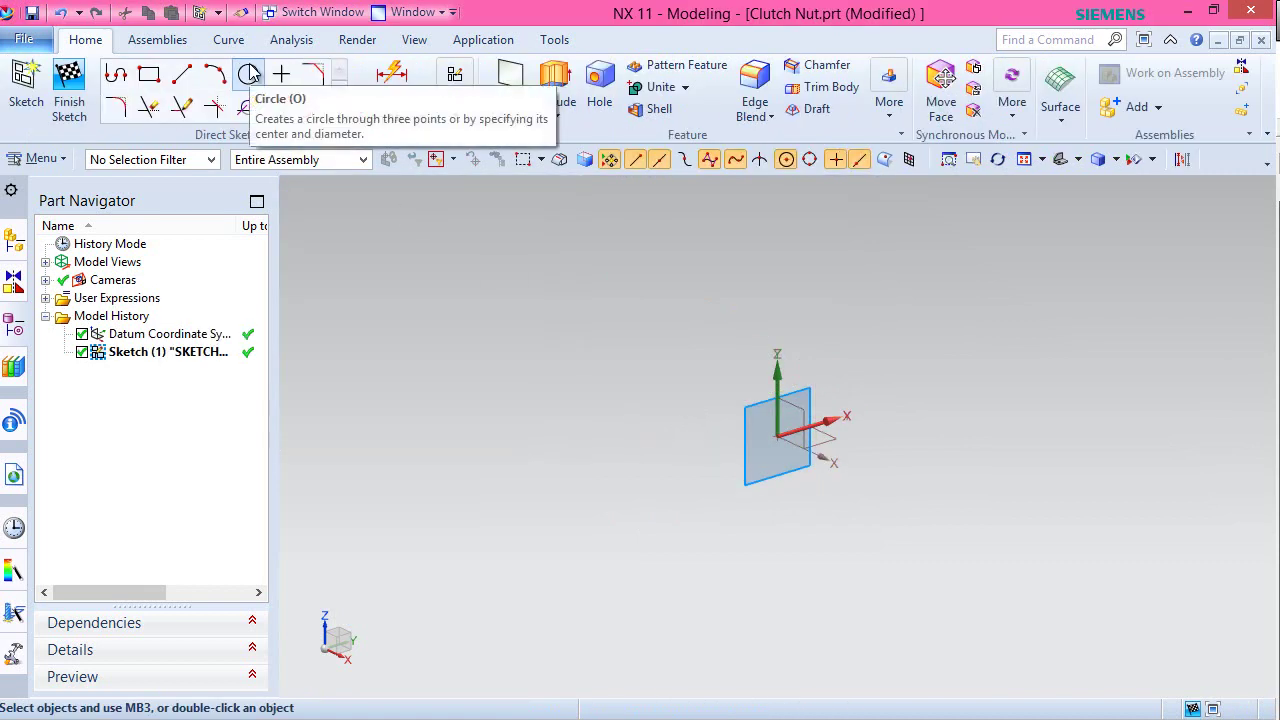
# - Sketch a circle about 2.6 in in diameter centred on the origin, with the view facing the sketch plane
pyautogui.click(249, 74)
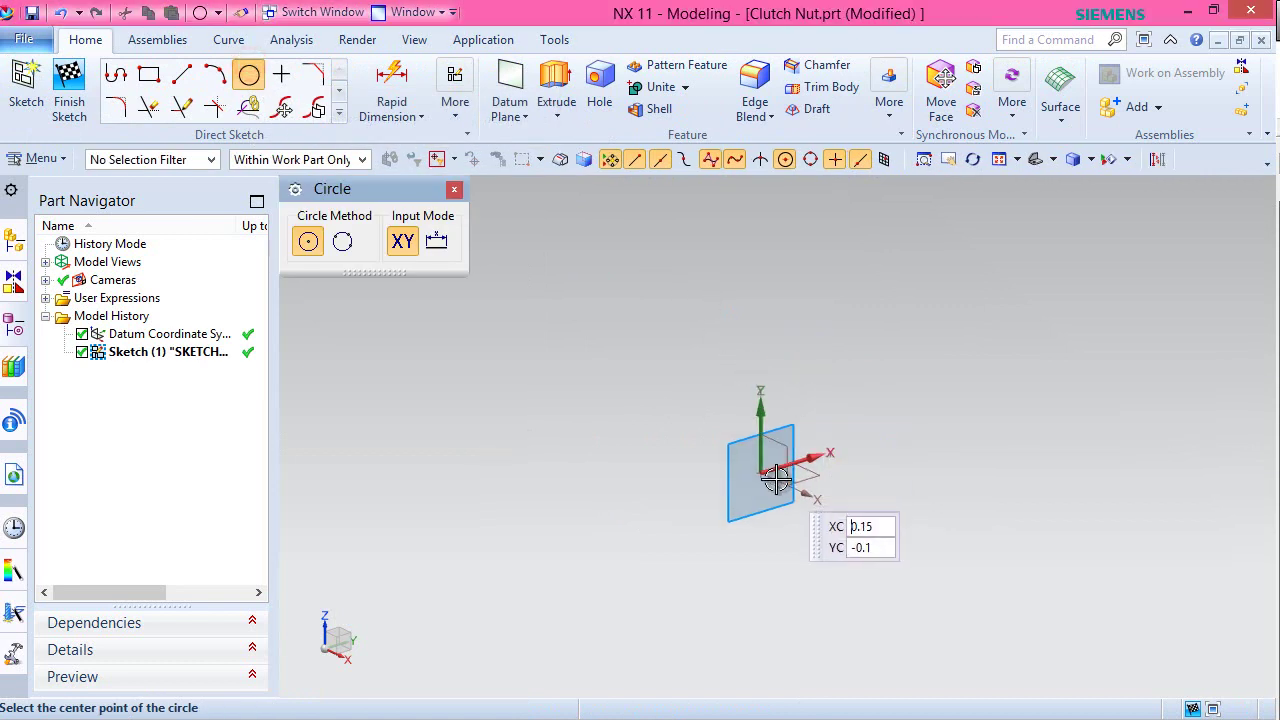
pyautogui.click(760, 466)
pyautogui.click(673, 598)
pyautogui.rightClick(919, 348)
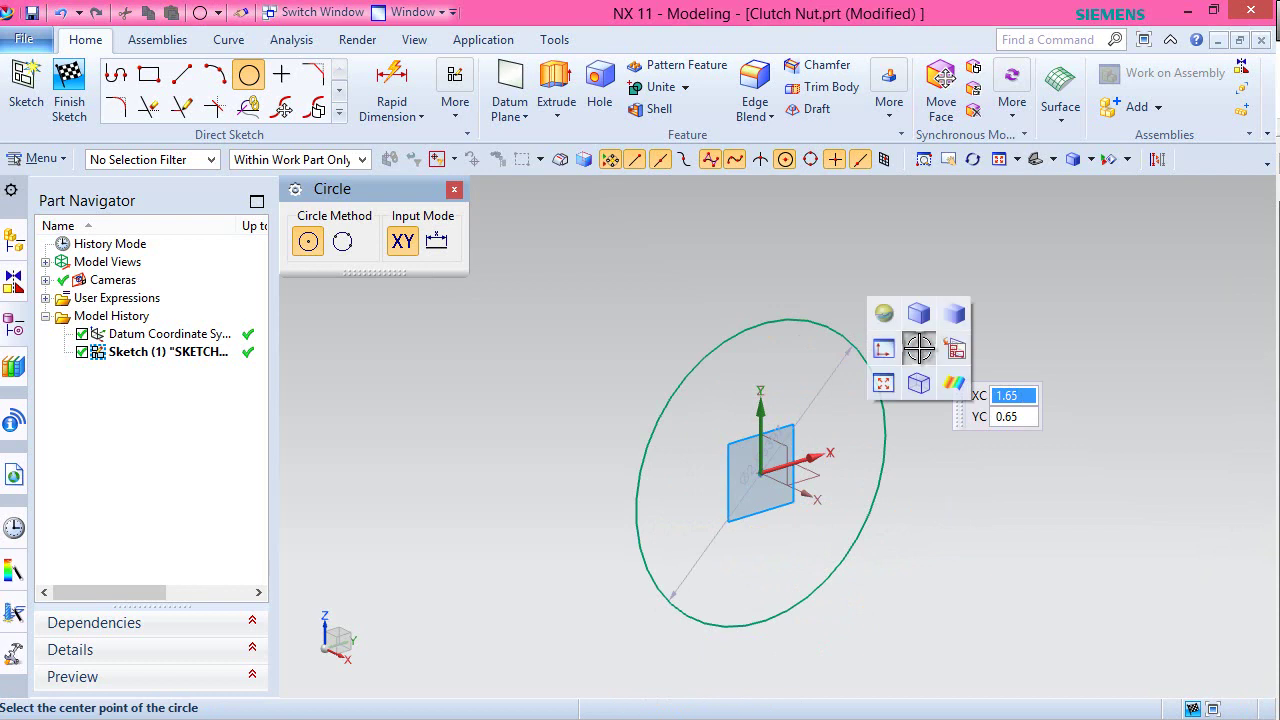
pyautogui.click(898, 347)
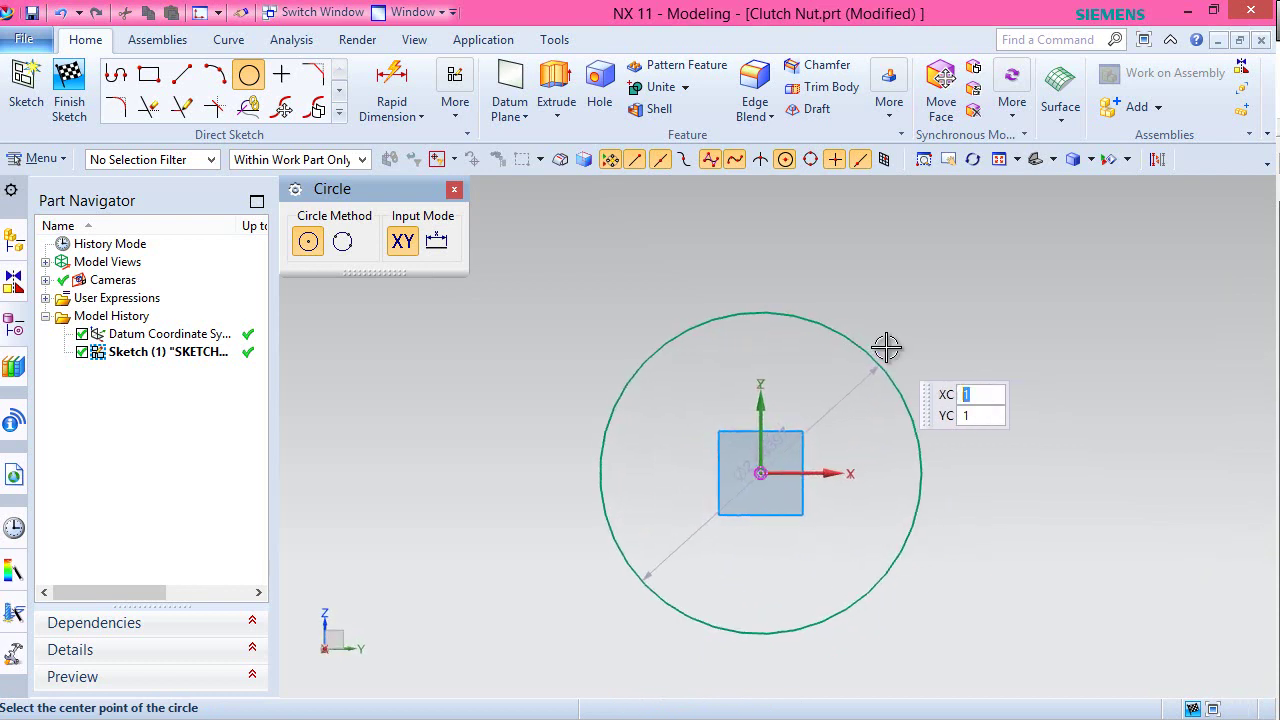
pyautogui.rightClick(850, 290)
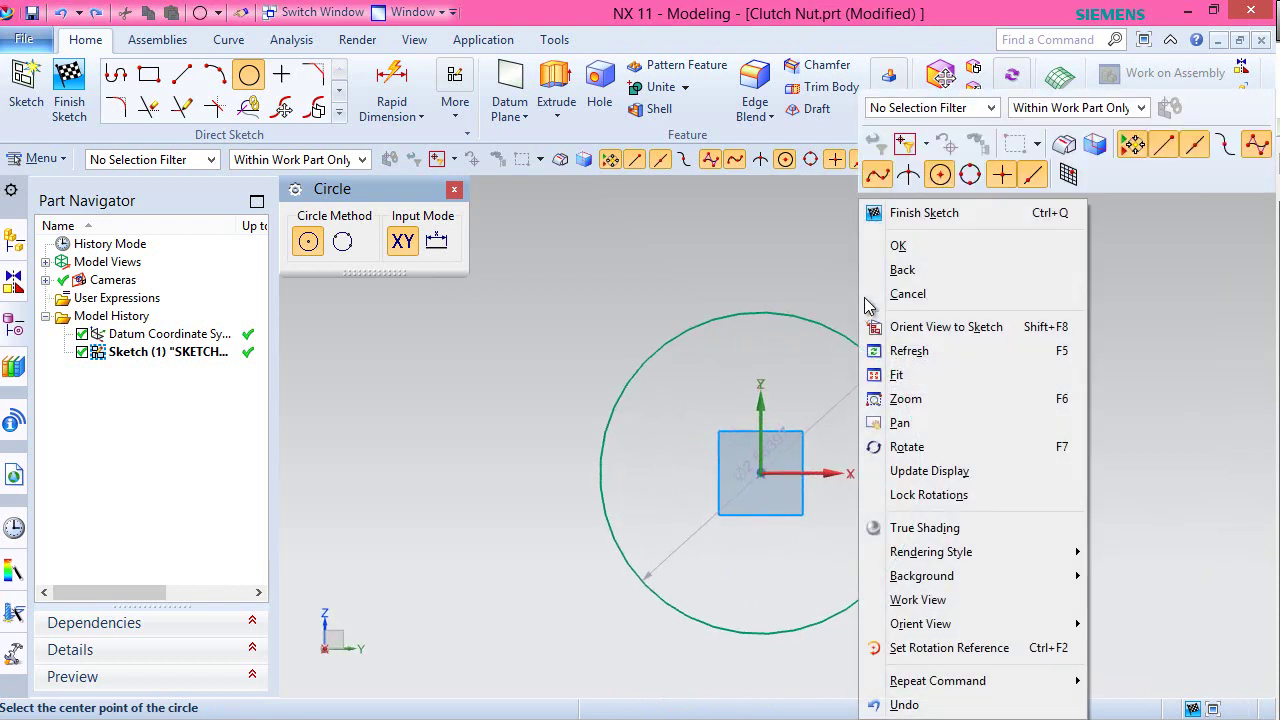
pyautogui.click(880, 246)
# - Add a six-sided polygon centred on the origin outside the circle, with an inscribed radius of about 1.6 in and 315° rotation
pyautogui.click(339, 113)
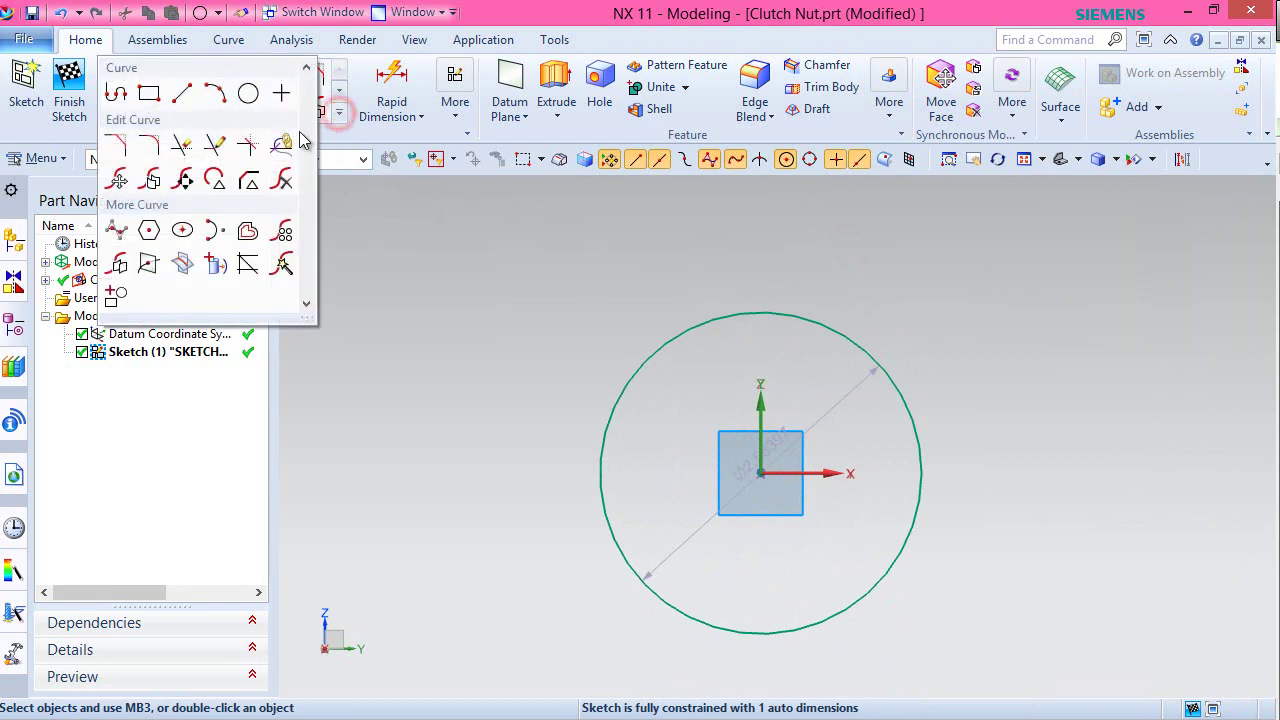
pyautogui.click(147, 232)
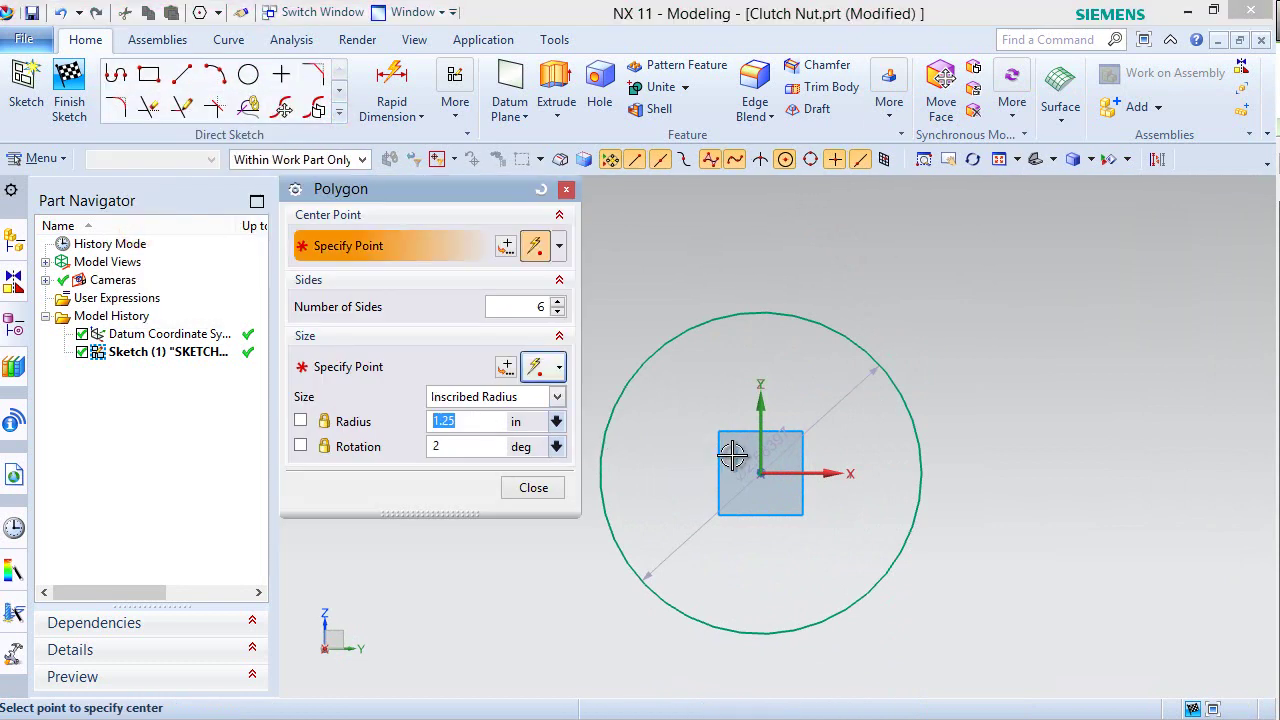
pyautogui.click(760, 473)
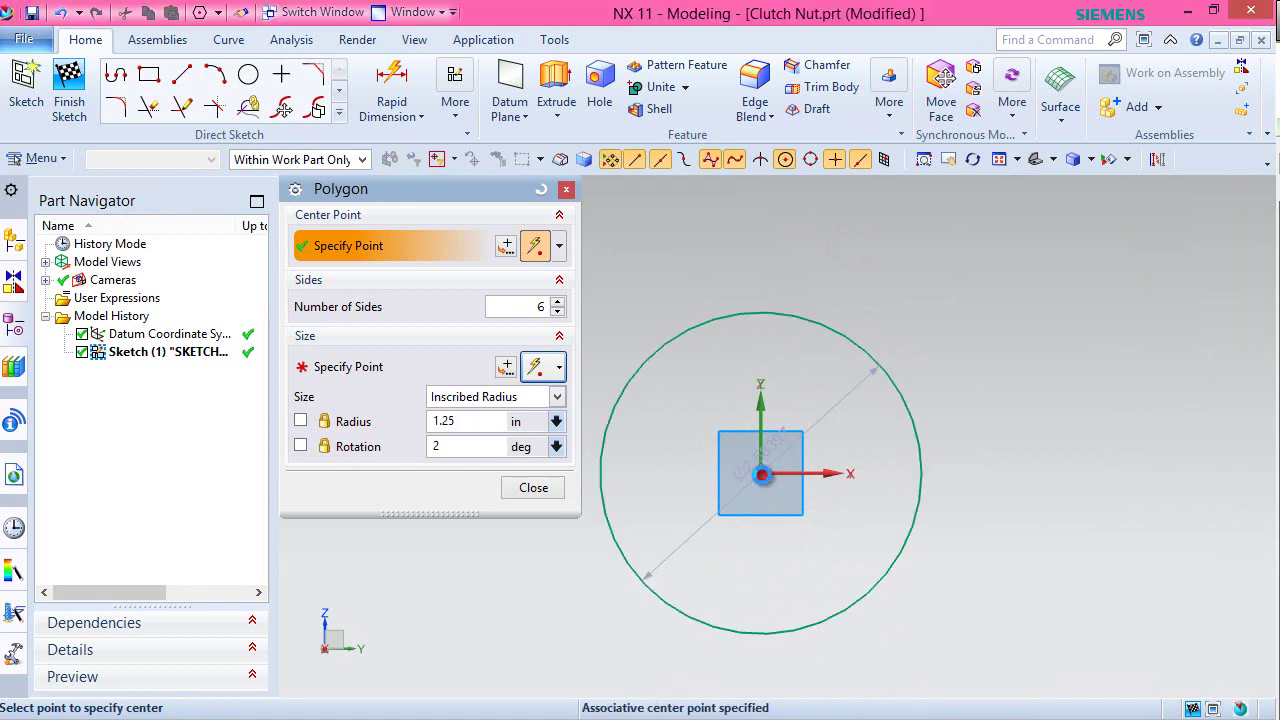
pyautogui.click(901, 613)
pyautogui.click(534, 488)
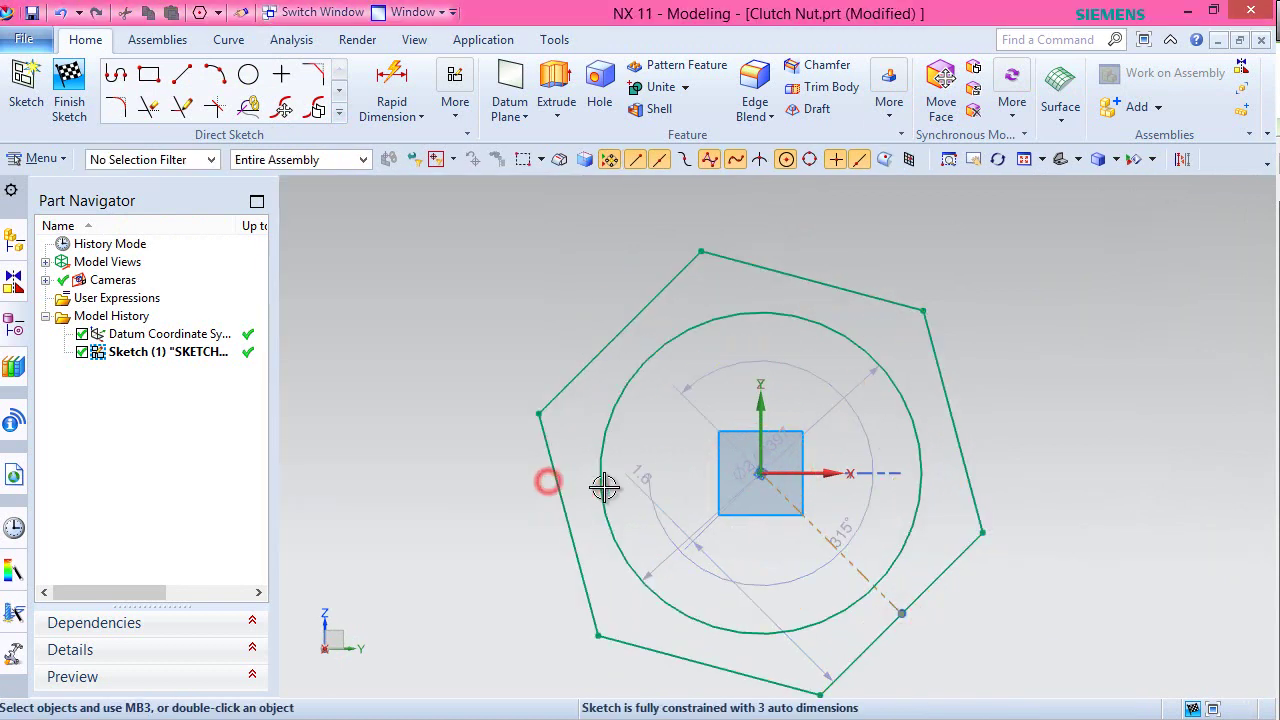
# - Set the circle's diameter to 0.325 in
pyautogui.doubleClick(792, 437)
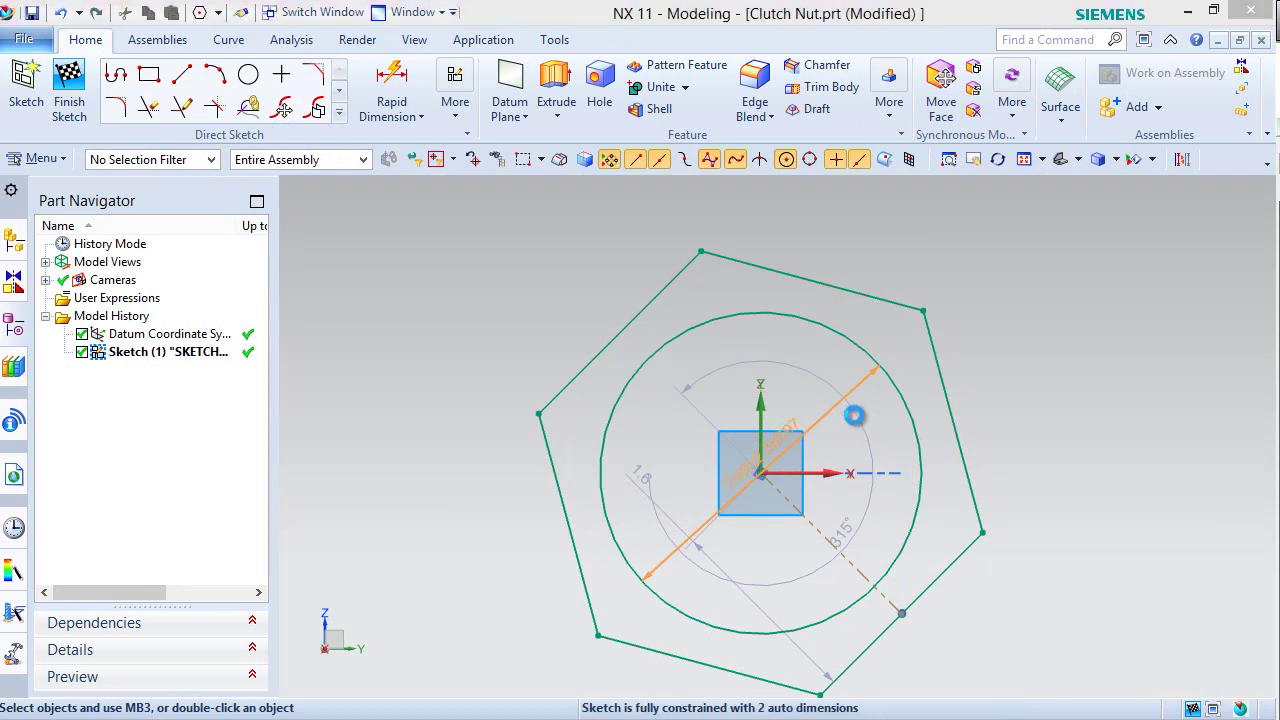
pyautogui.write('.325')
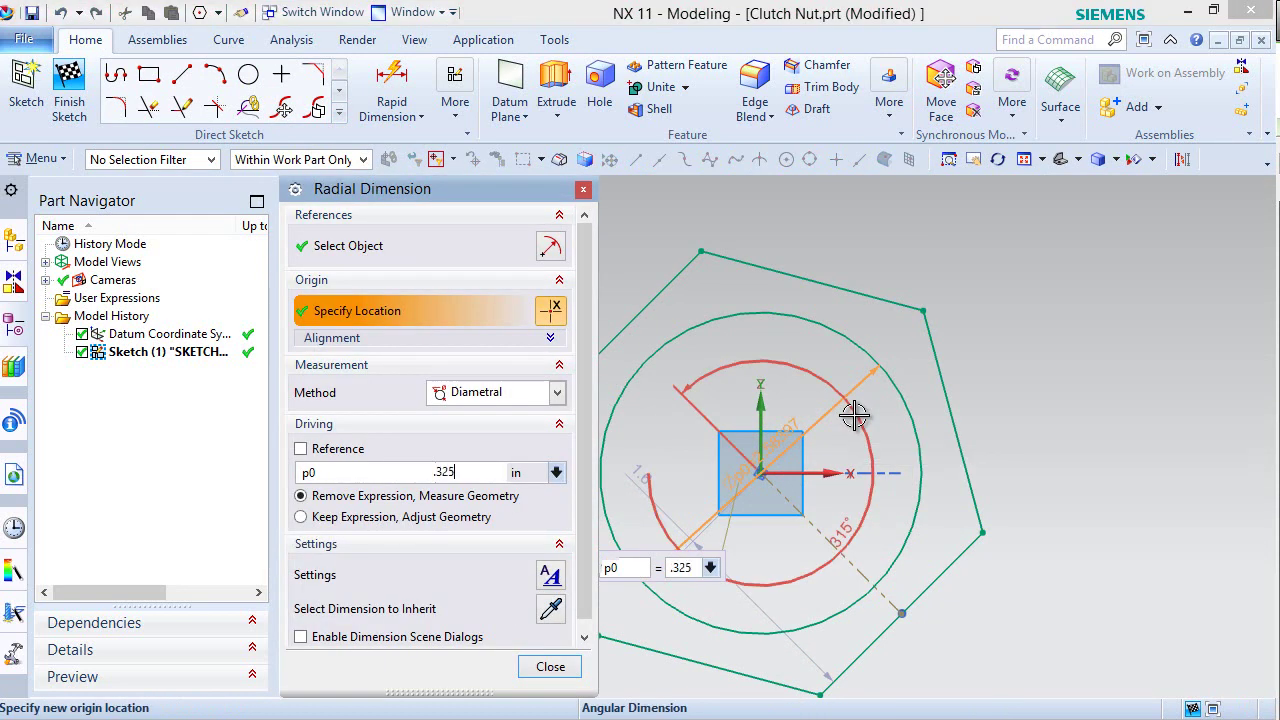
pyautogui.press('Return')
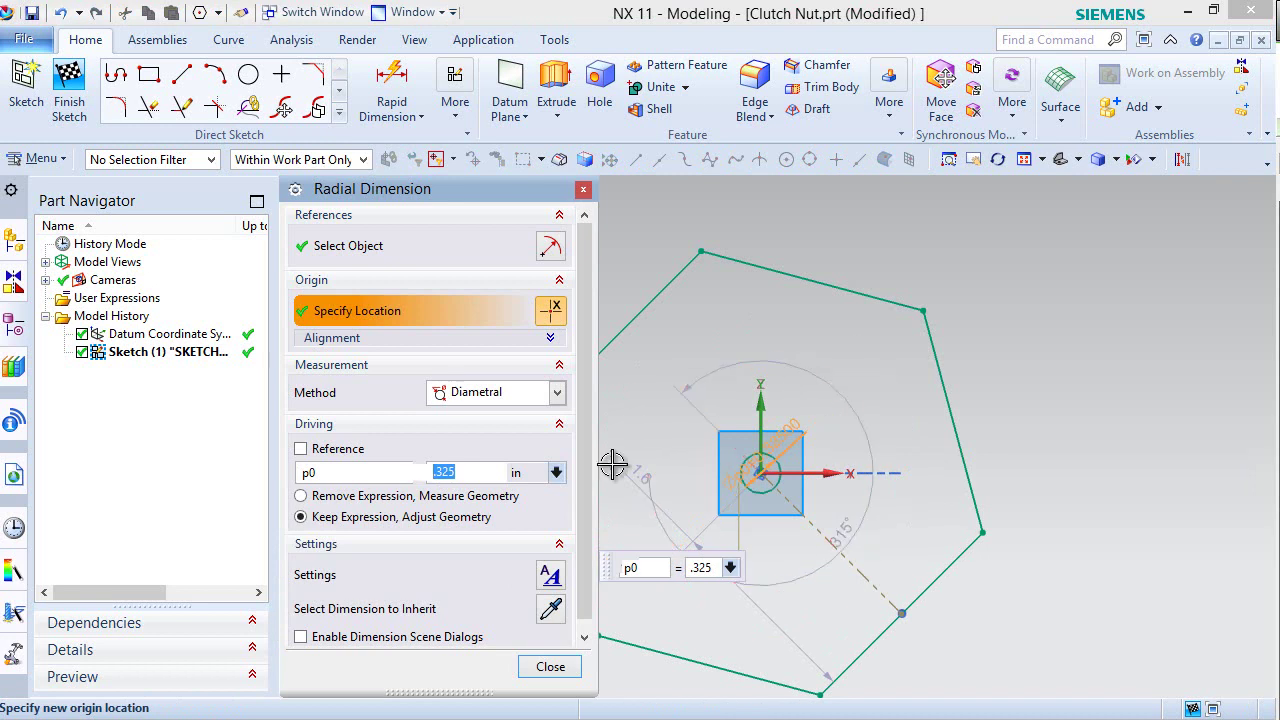
pyautogui.click(550, 667)
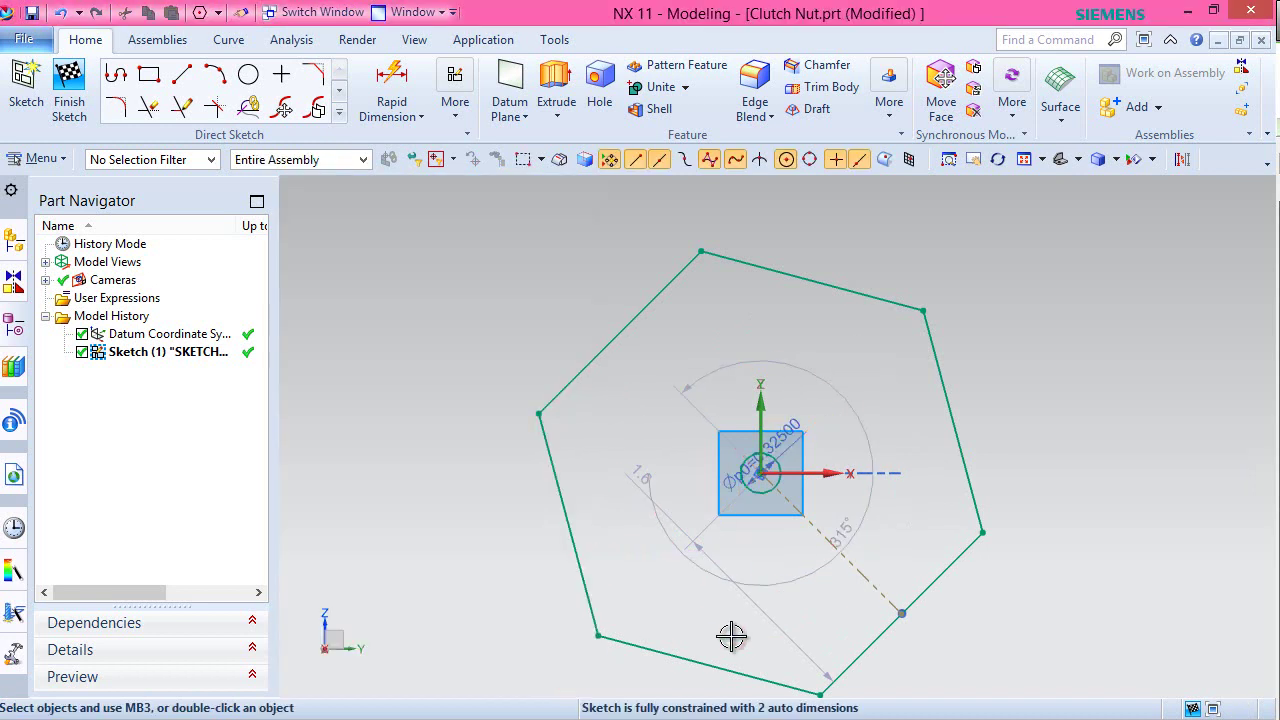
# - Apply a vertical constraint to the hexagon's upper-right side
pyautogui.click(929, 345)
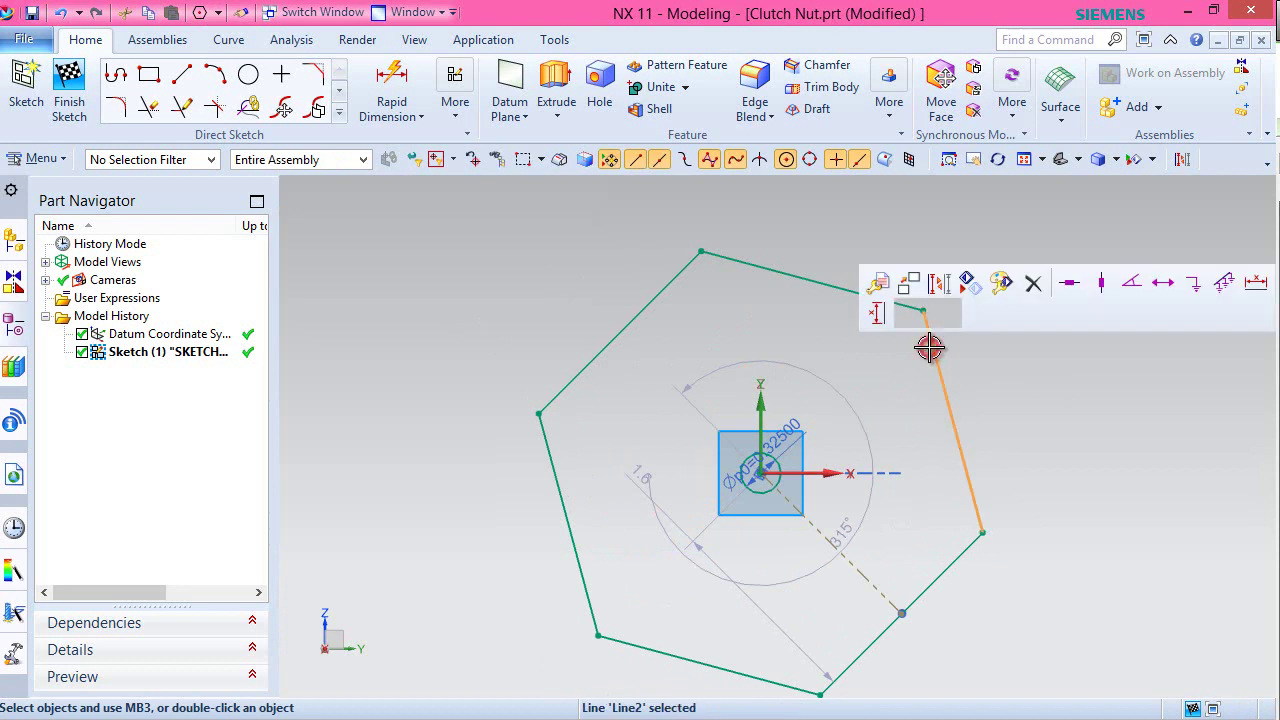
pyautogui.click(1101, 283)
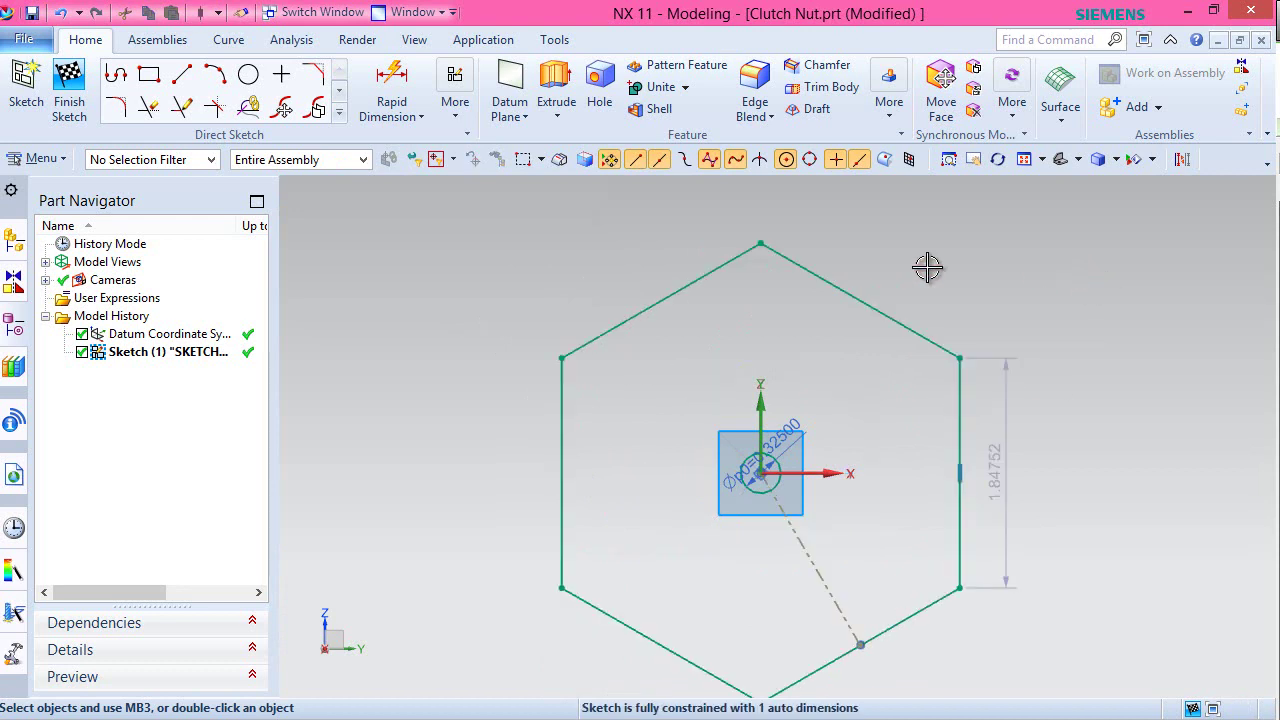
# - Apply a tangent constraint between the hexagon's right vertical side and the circle
pyautogui.click(954, 396)
pyautogui.click(772, 465)
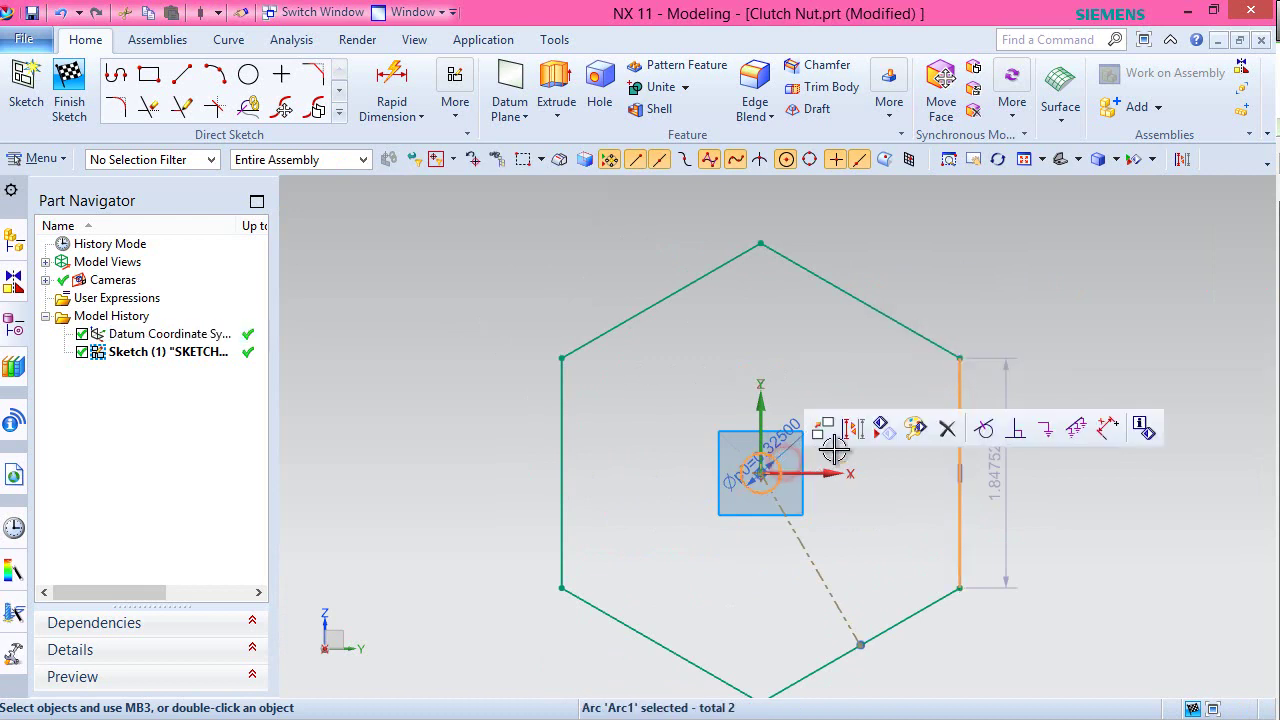
pyautogui.click(984, 428)
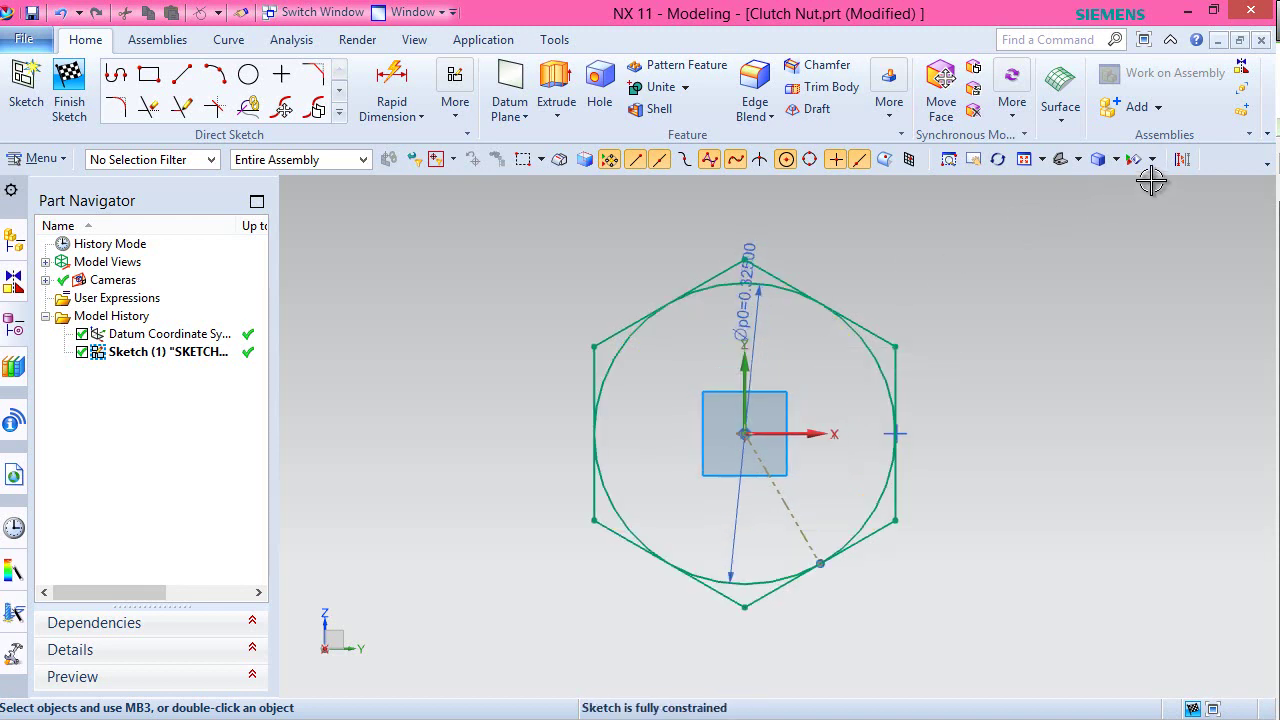
# - Convert the 0.325 in circle to a reference curve and finish the sketch
pyautogui.click(1181, 159)
pyautogui.click(873, 363)
pyautogui.click(391, 386)
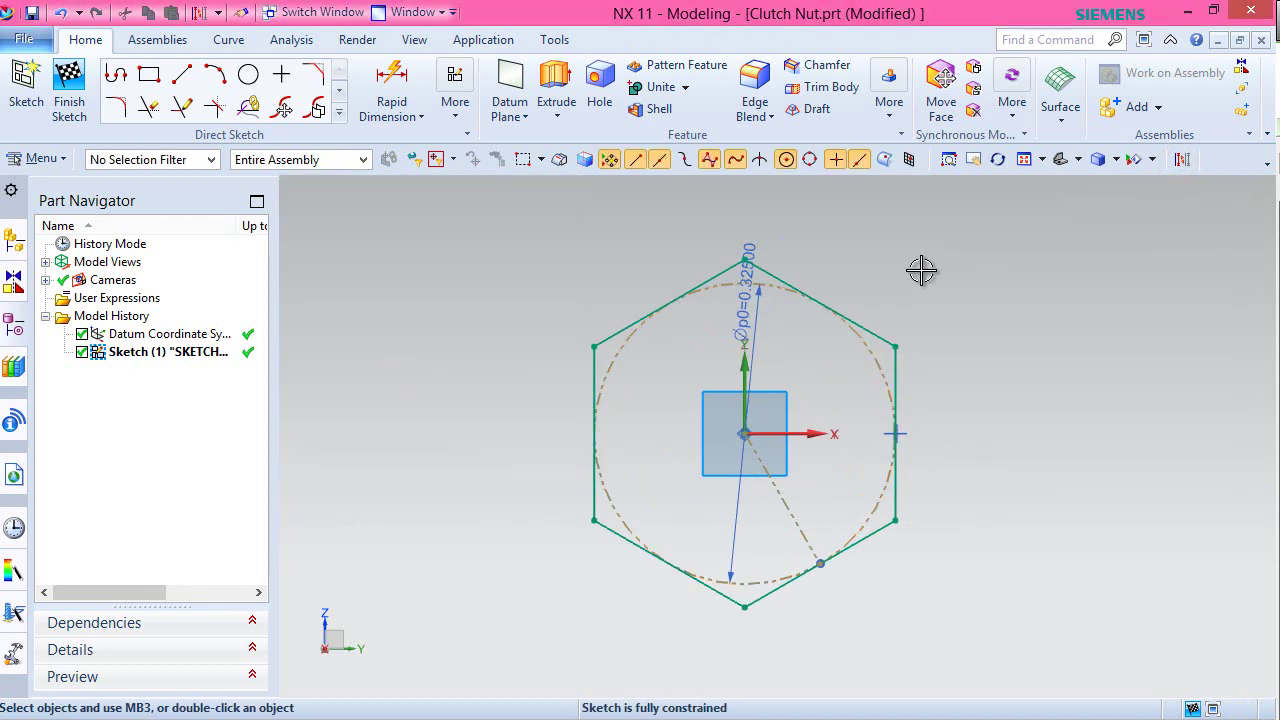
pyautogui.rightClick(921, 270)
pyautogui.click(955, 279)
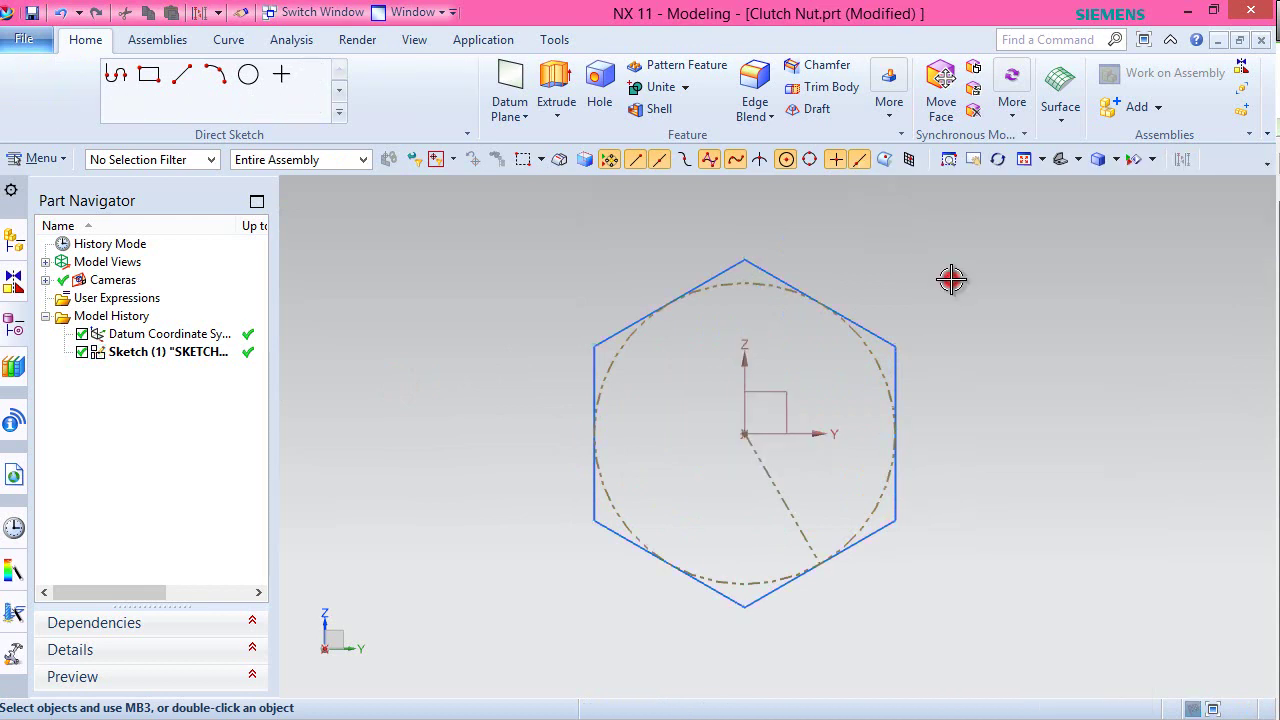
# - Extrude the hexagon 0.25 in in the reversed direction, then hide its sketch
pyautogui.click(1077, 160)
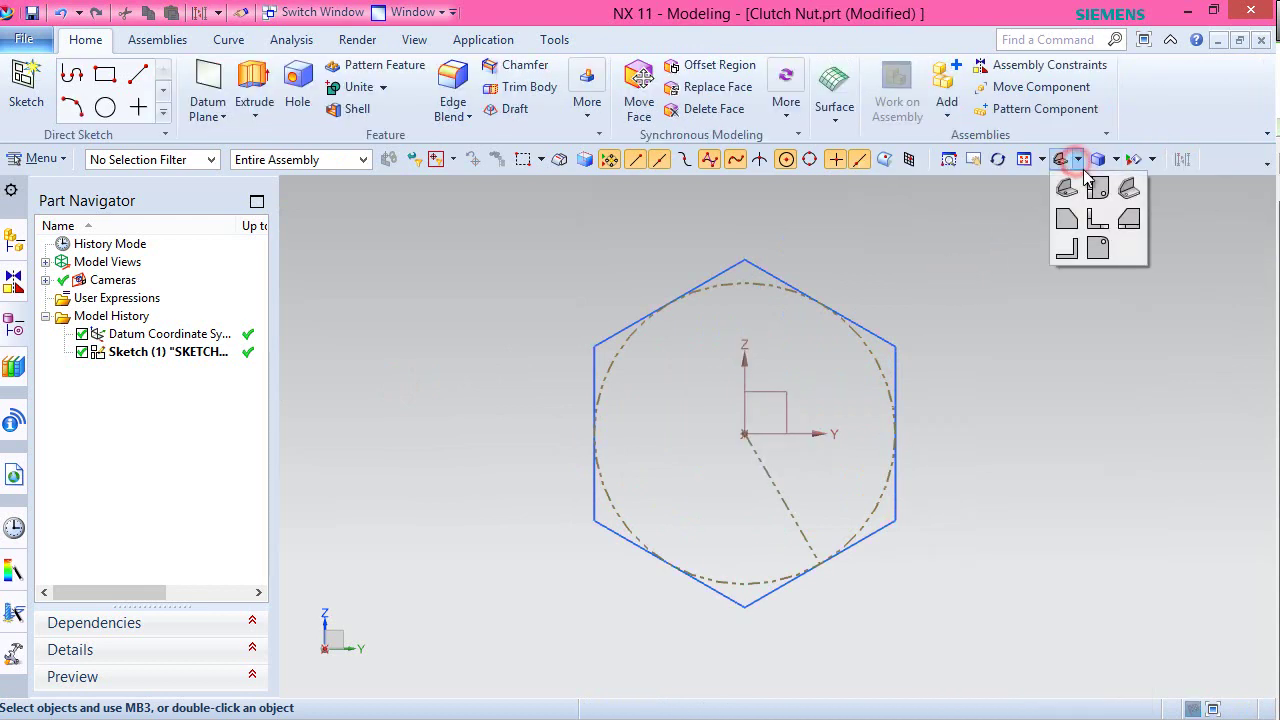
pyautogui.click(1128, 192)
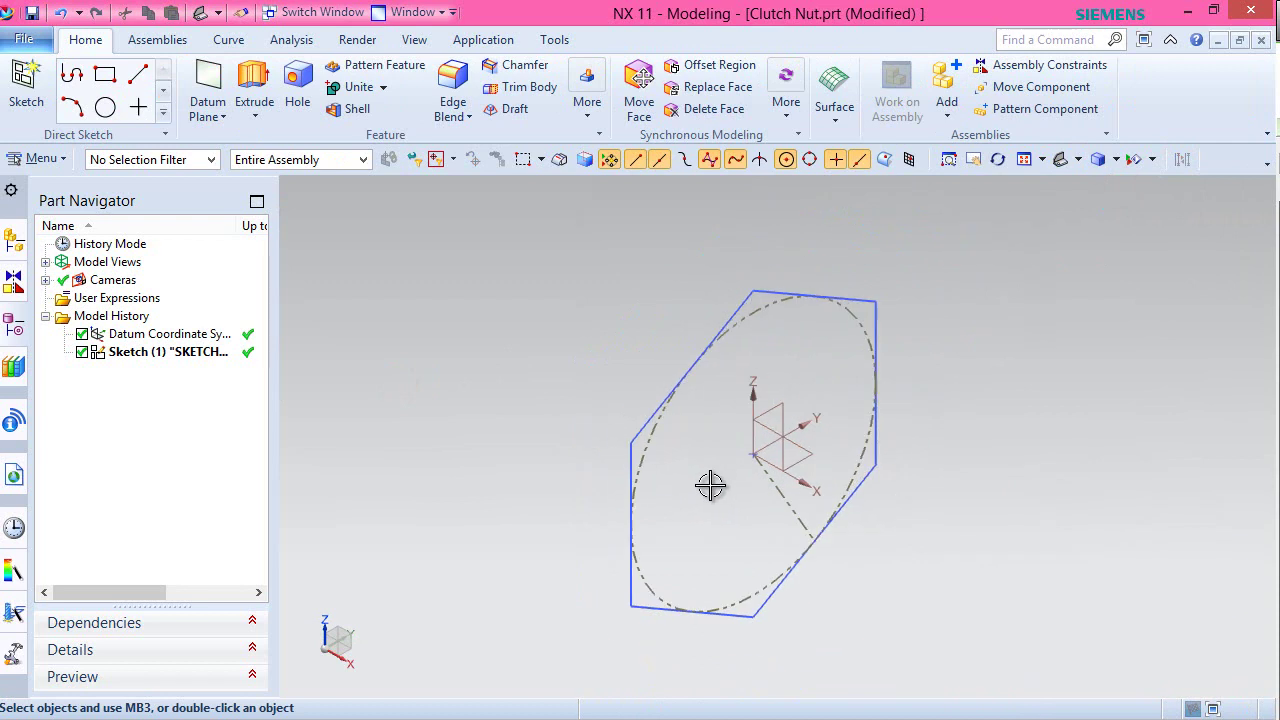
pyautogui.click(255, 86)
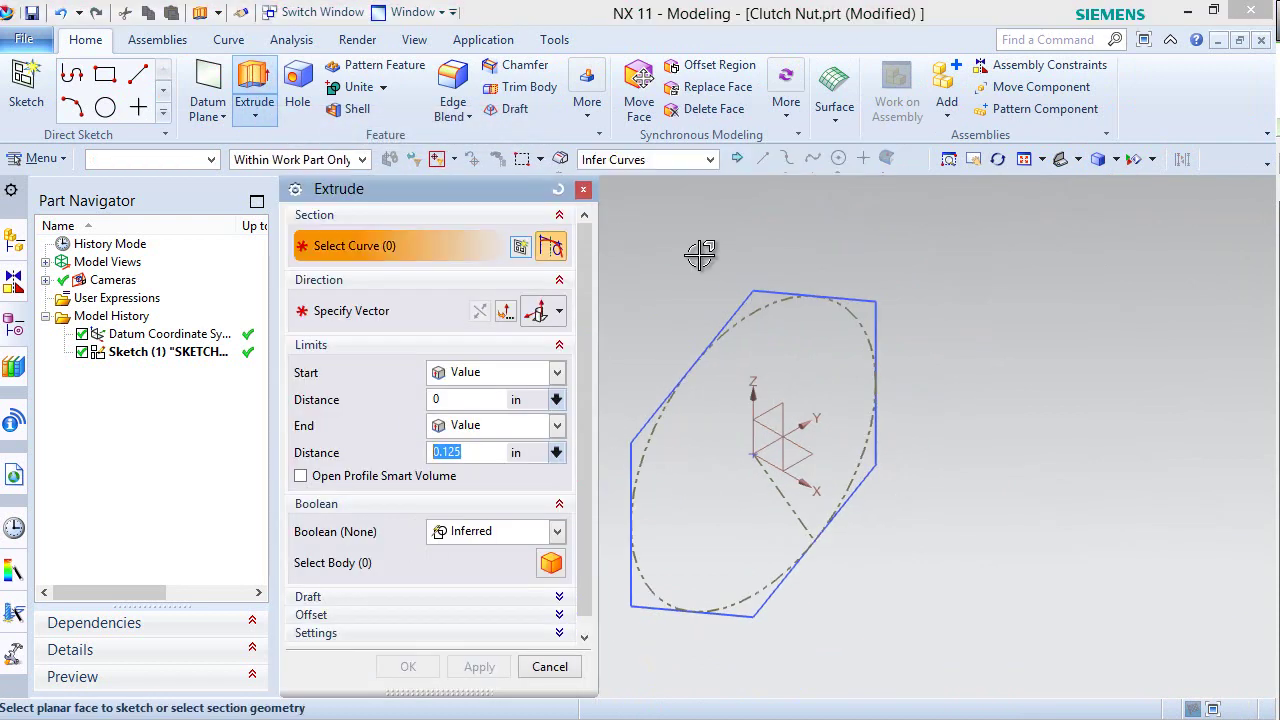
pyautogui.click(735, 314)
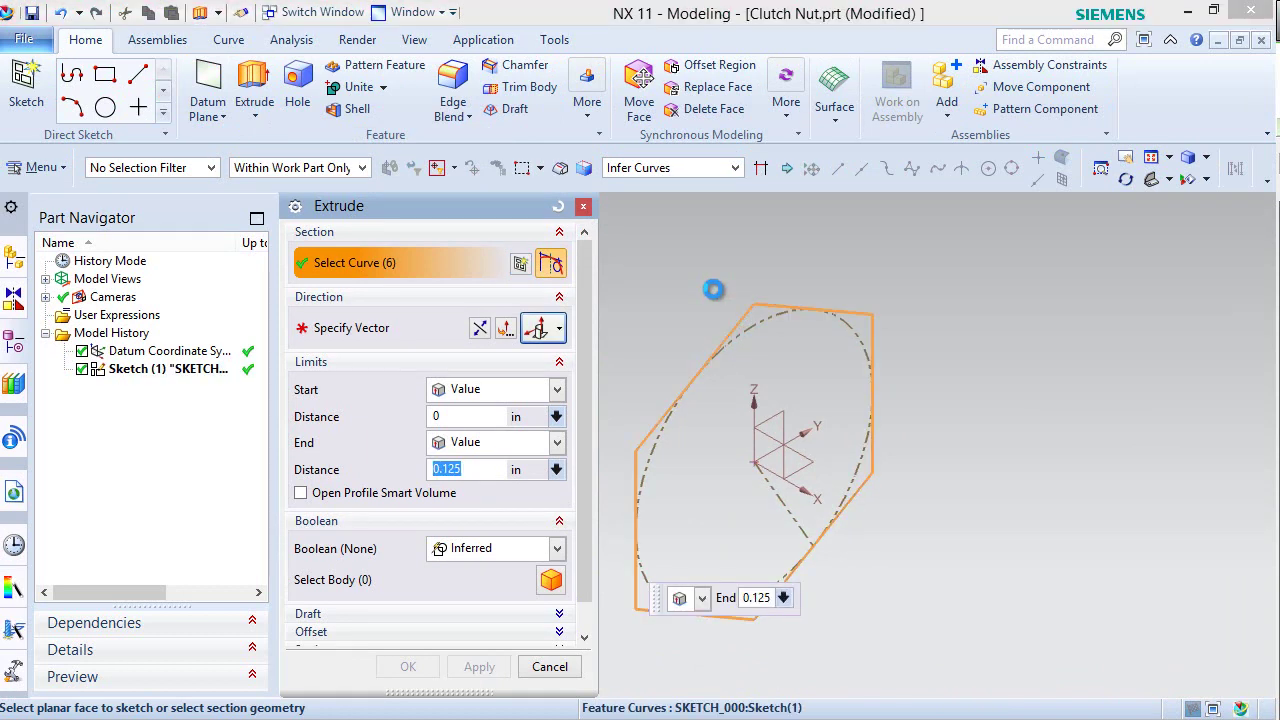
pyautogui.press('Home')
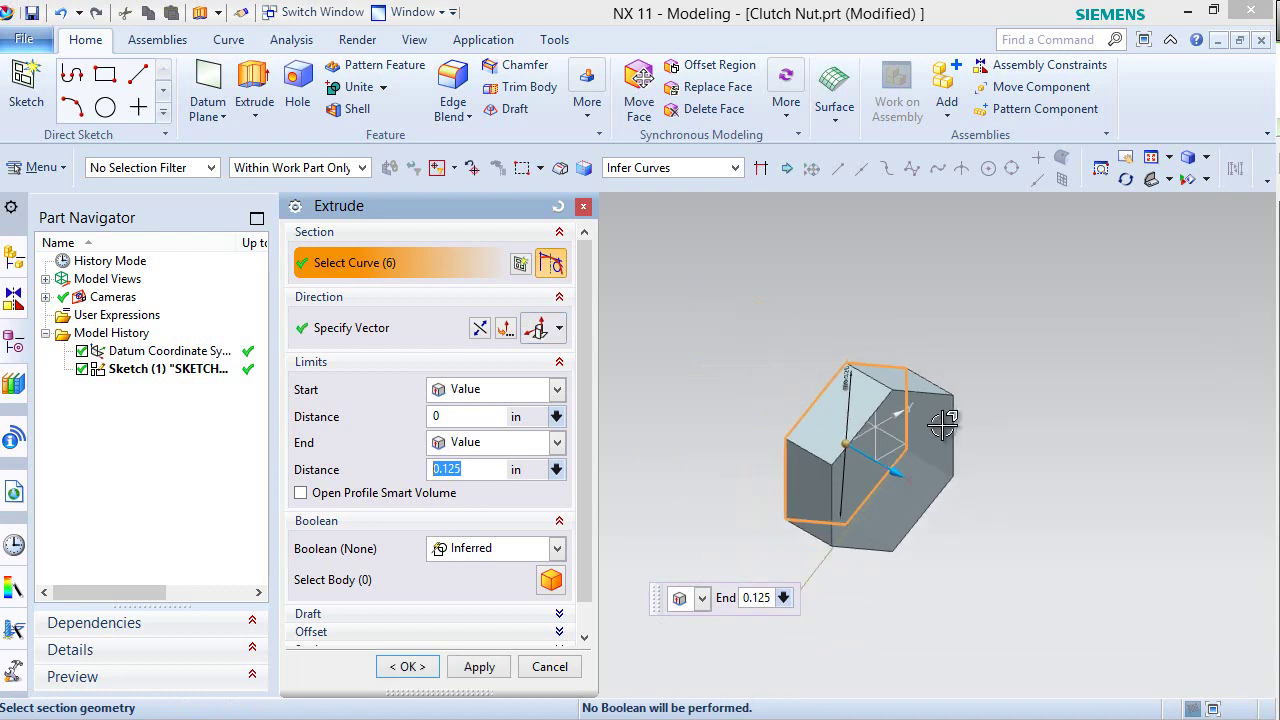
pyautogui.click(480, 327)
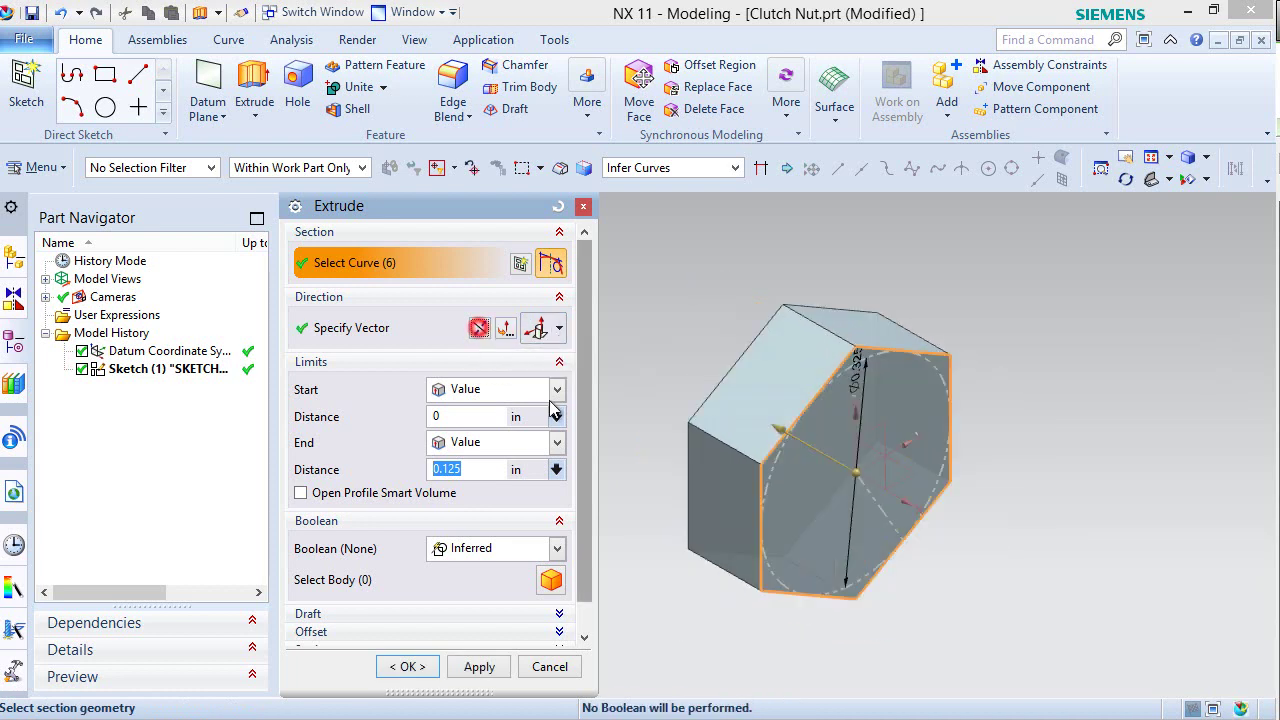
pyautogui.click(466, 470)
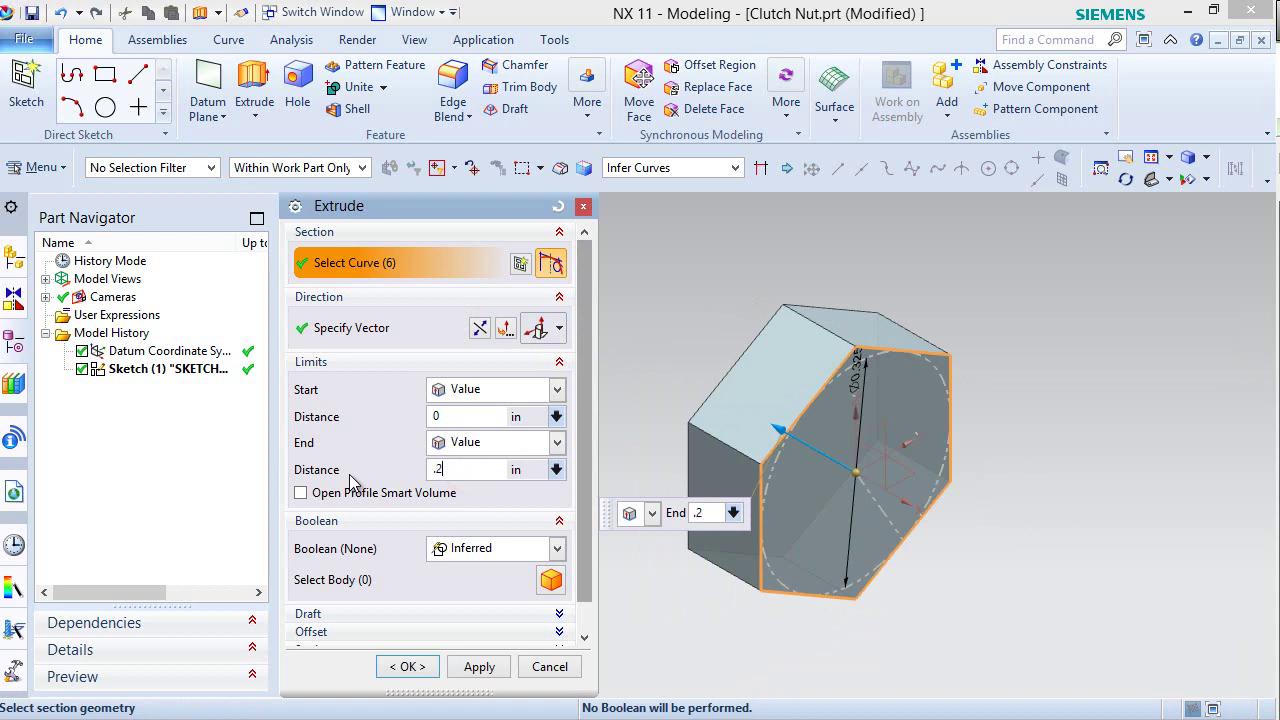
pyautogui.write('.25')
pyautogui.press('Return')
pyautogui.click(413, 670)
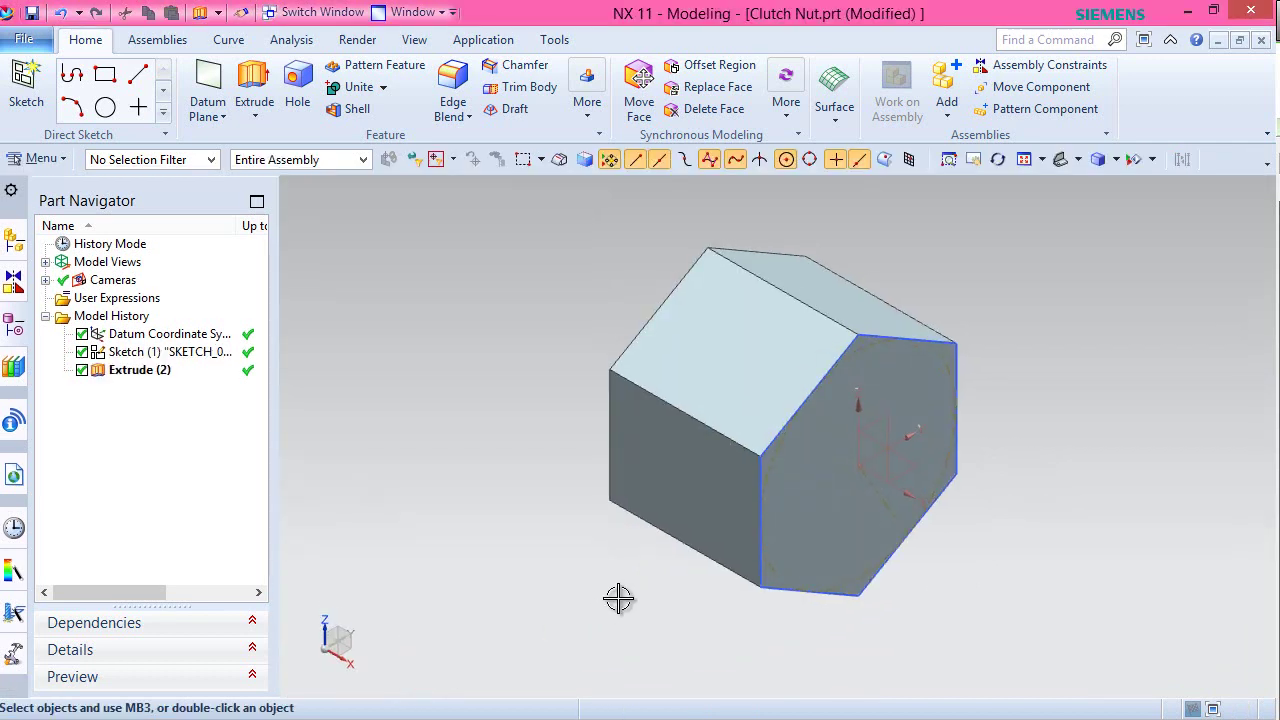
pyautogui.rightClick(205, 352)
pyautogui.click(241, 103)
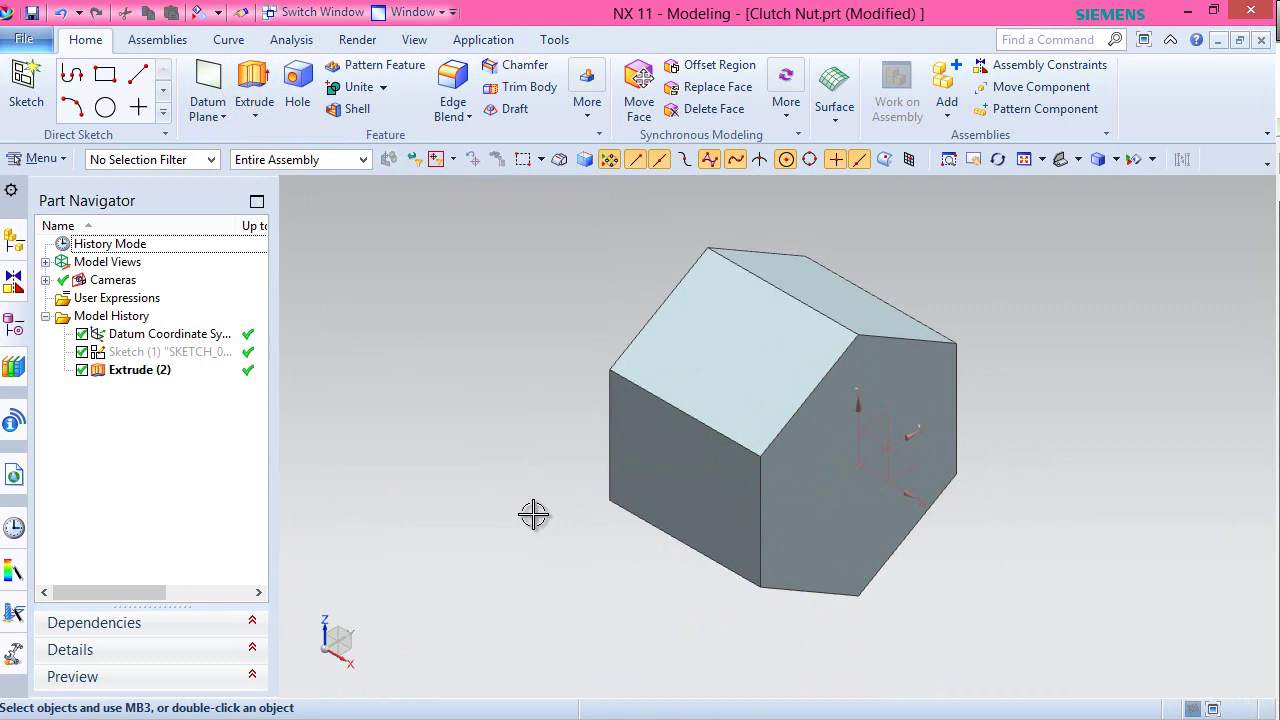
# - Create a sketch on the hexagonal end face of the extruded body, opposite the original sketch plane
pyautogui.moveTo(533, 514); pyautogui.dragTo(631, 557, button='middle')
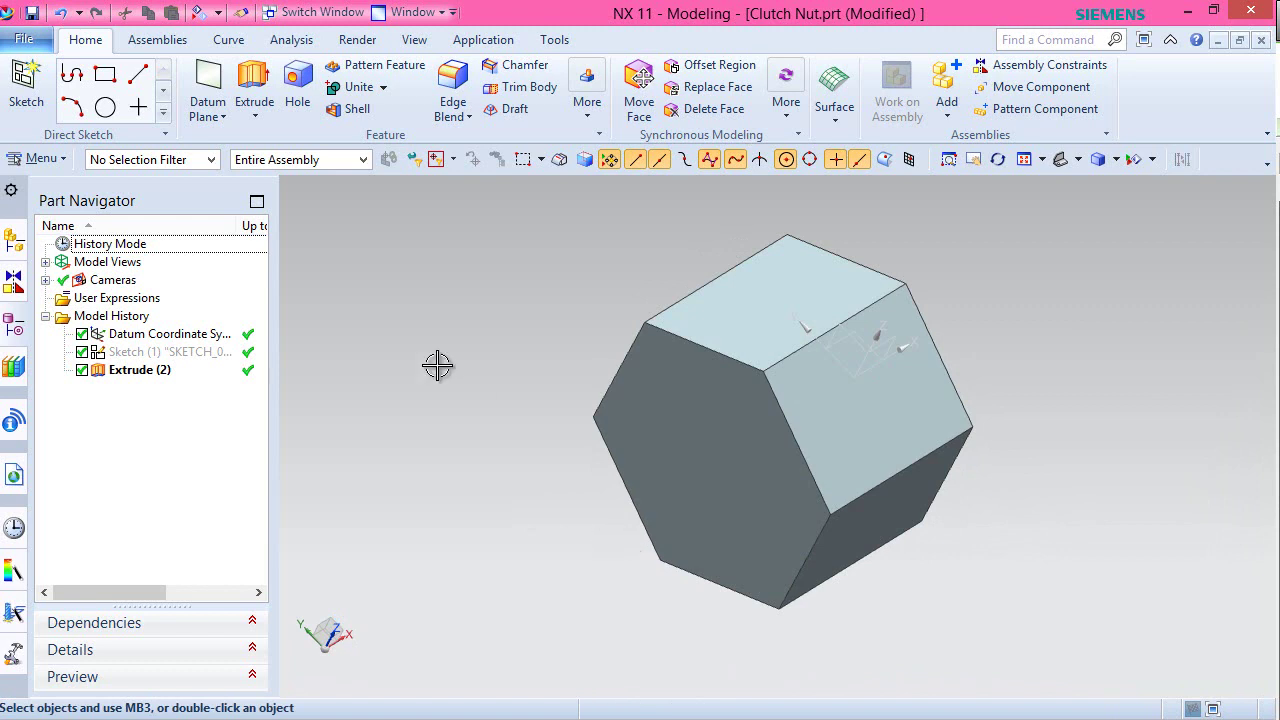
pyautogui.click(26, 86)
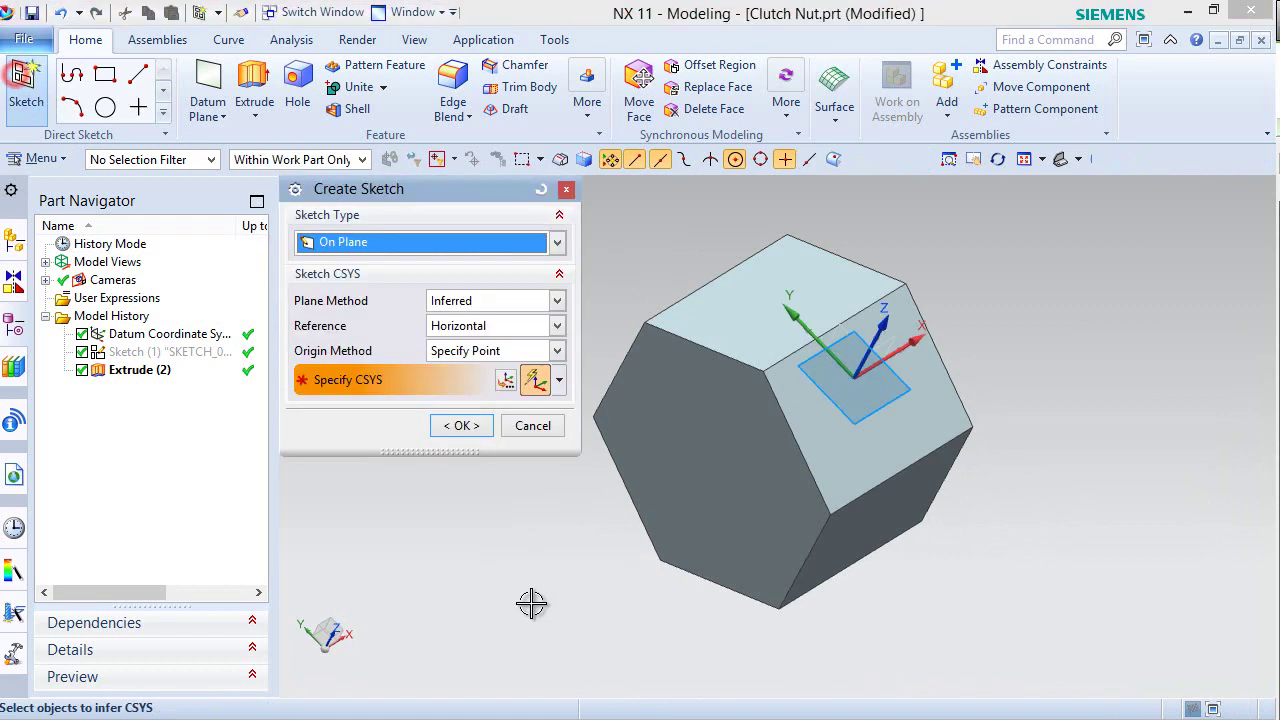
pyautogui.click(704, 455)
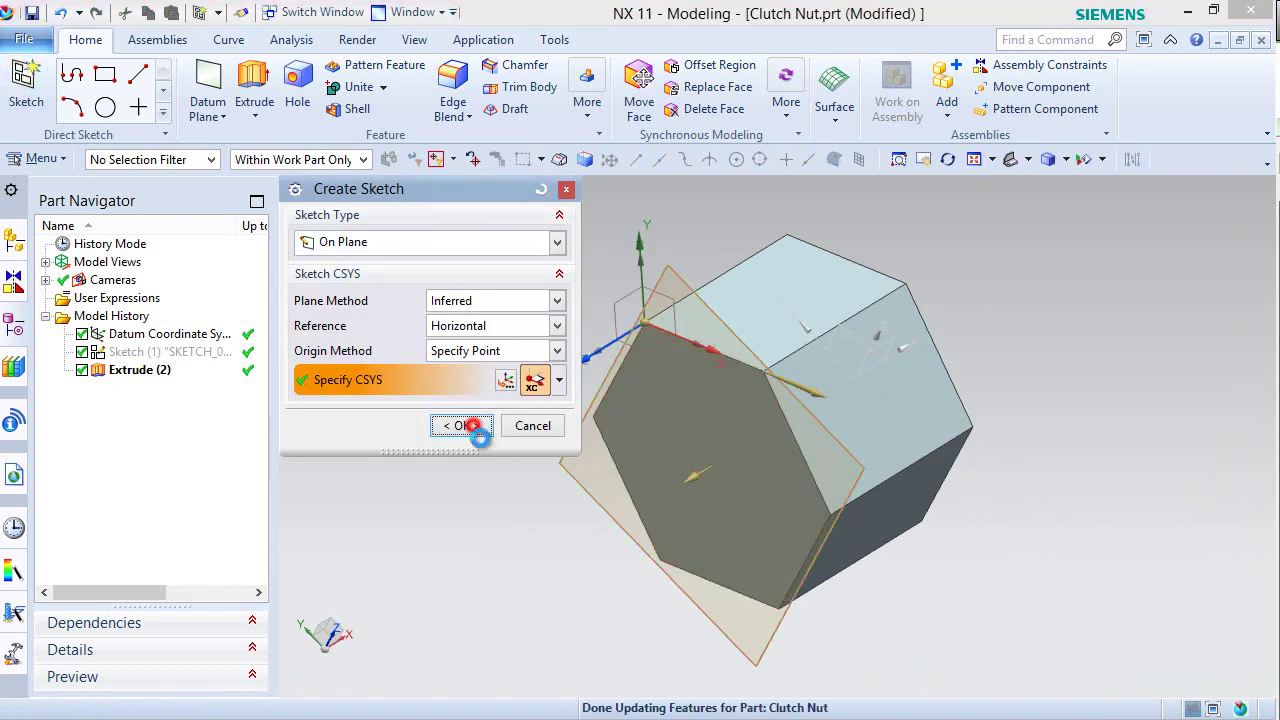
pyautogui.click(473, 425)
pyautogui.moveTo(692, 556)
pyautogui.mouseDown(button='middle')
pyautogui.moveTo(766, 491)
pyautogui.moveTo(1029, 362)
pyautogui.mouseUp(button='middle')
pyautogui.moveTo(1029, 362); pyautogui.dragTo(992, 361, button='right')
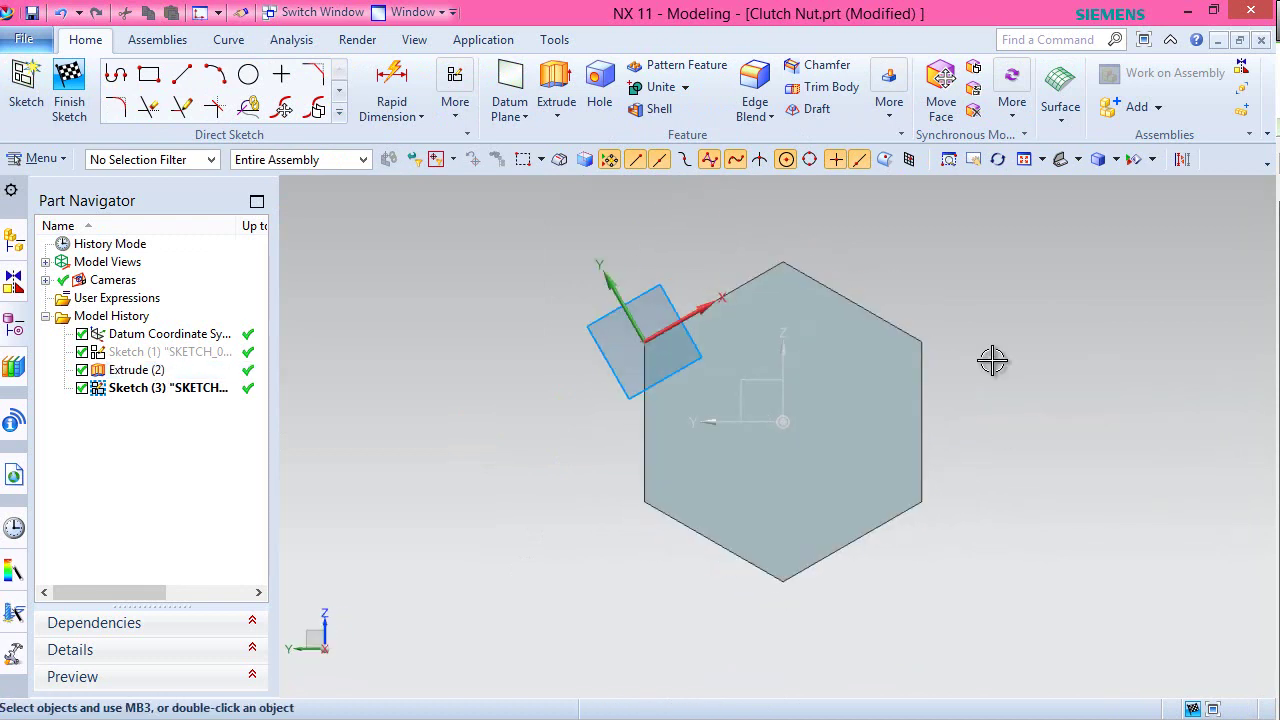
# - Sketch a circle about 0.21 in in diameter near the centre of the hexagonal face
pyautogui.click(340, 116)
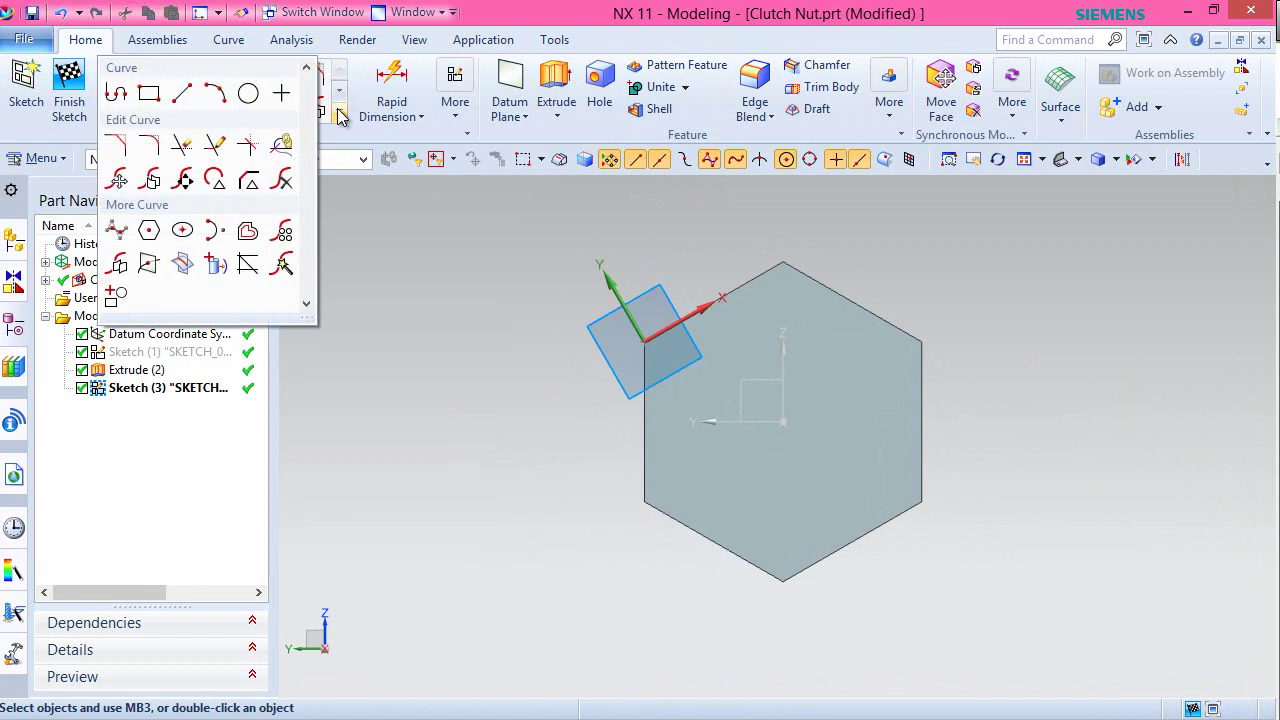
pyautogui.click(248, 93)
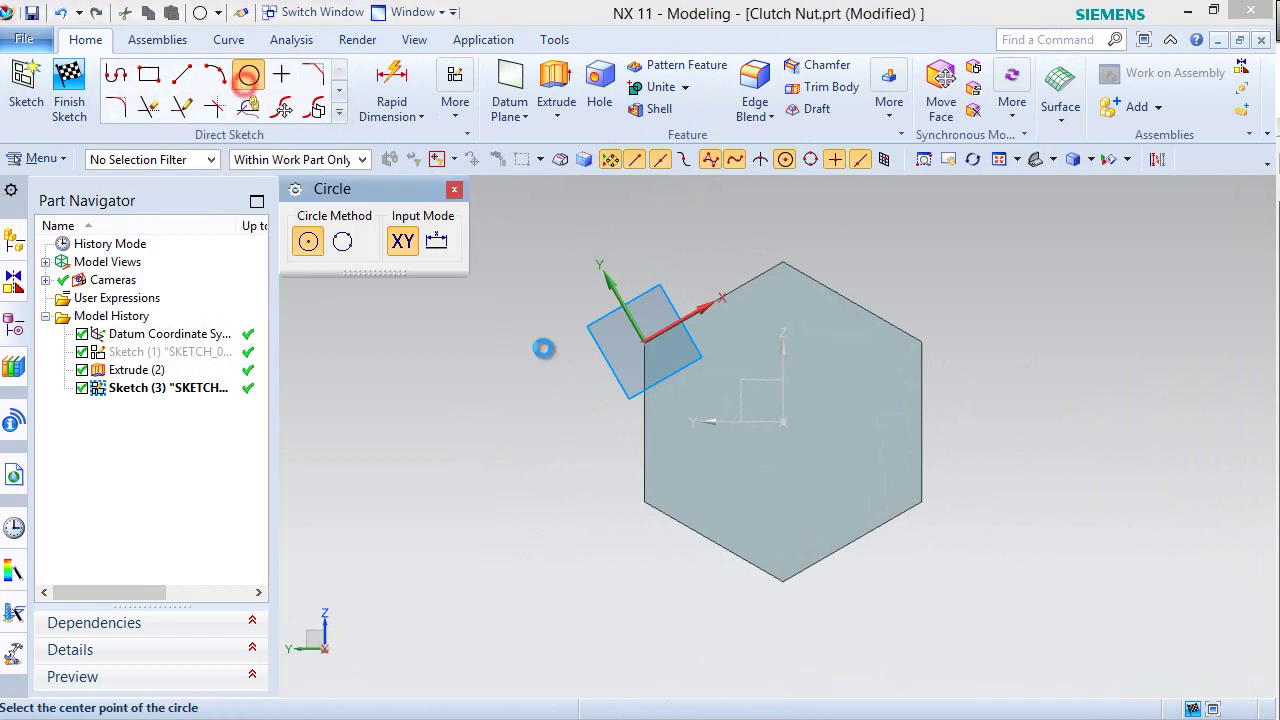
pyautogui.click(767, 400)
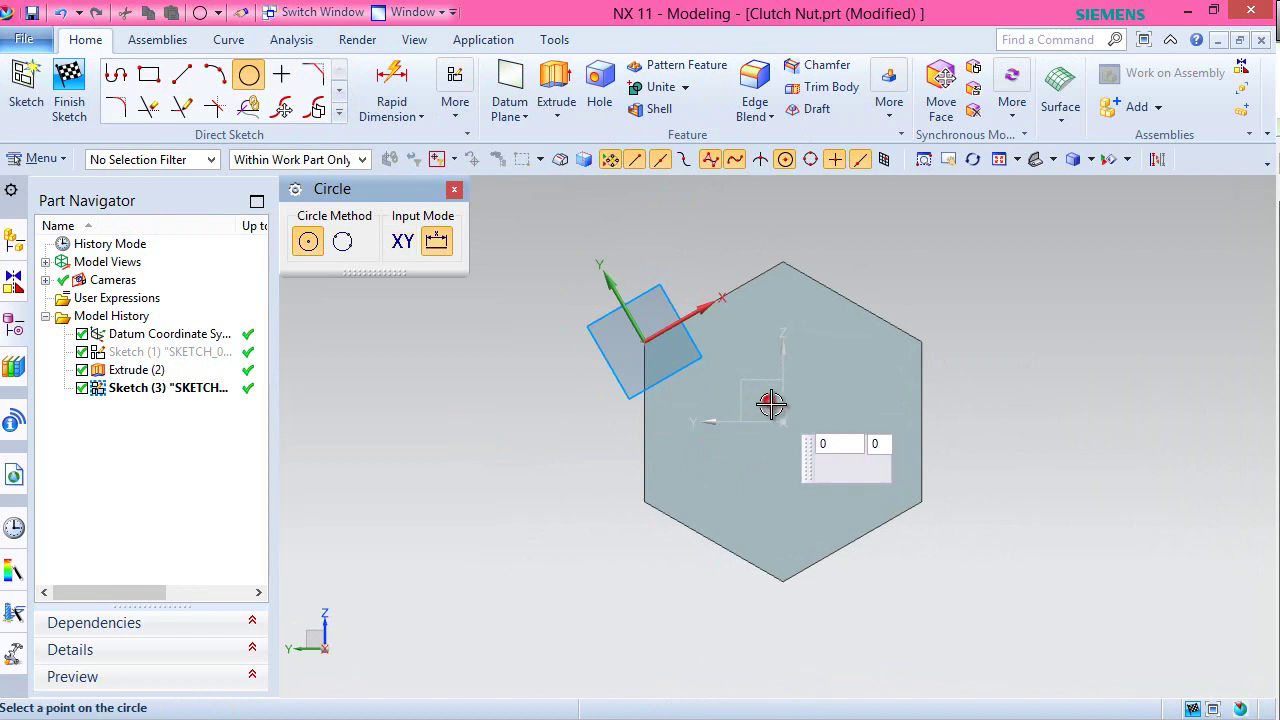
pyautogui.click(818, 470)
pyautogui.rightClick(961, 262)
pyautogui.click(1011, 245)
# - Constrain the circle's centre to lie on both the Y axis and the Z axis of the datum coordinate system
pyautogui.click(767, 400)
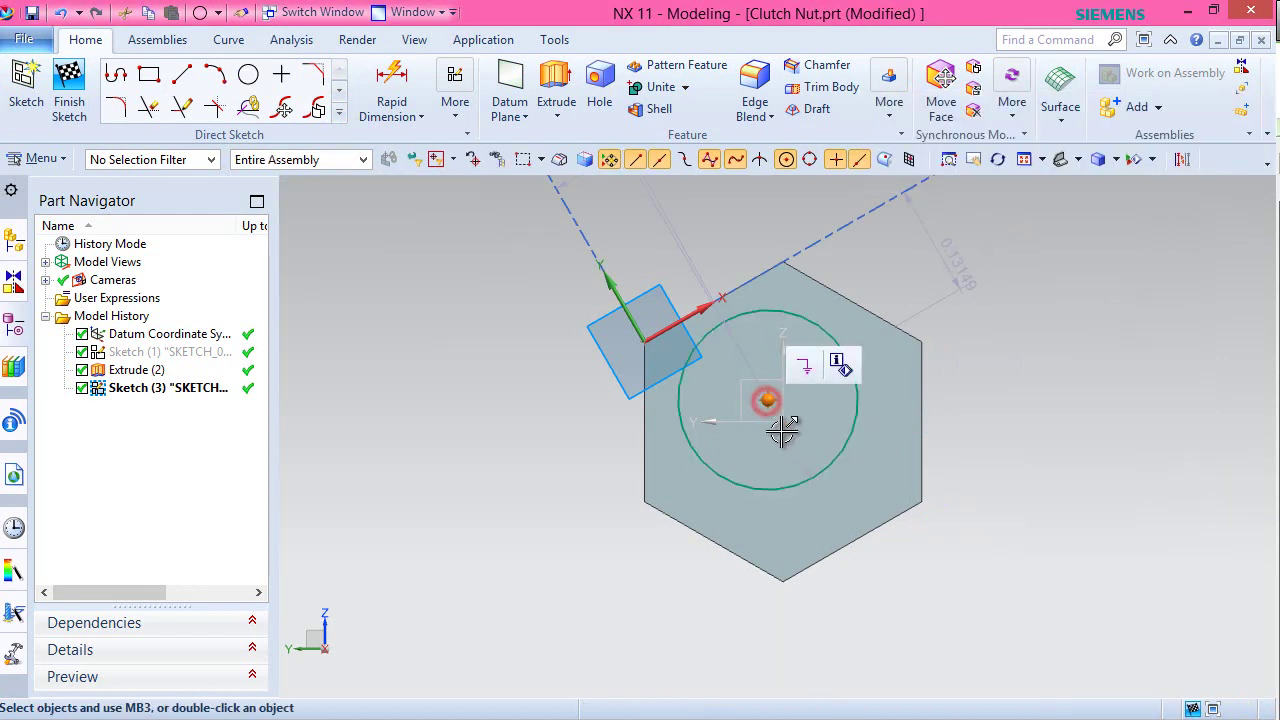
pyautogui.click(787, 428)
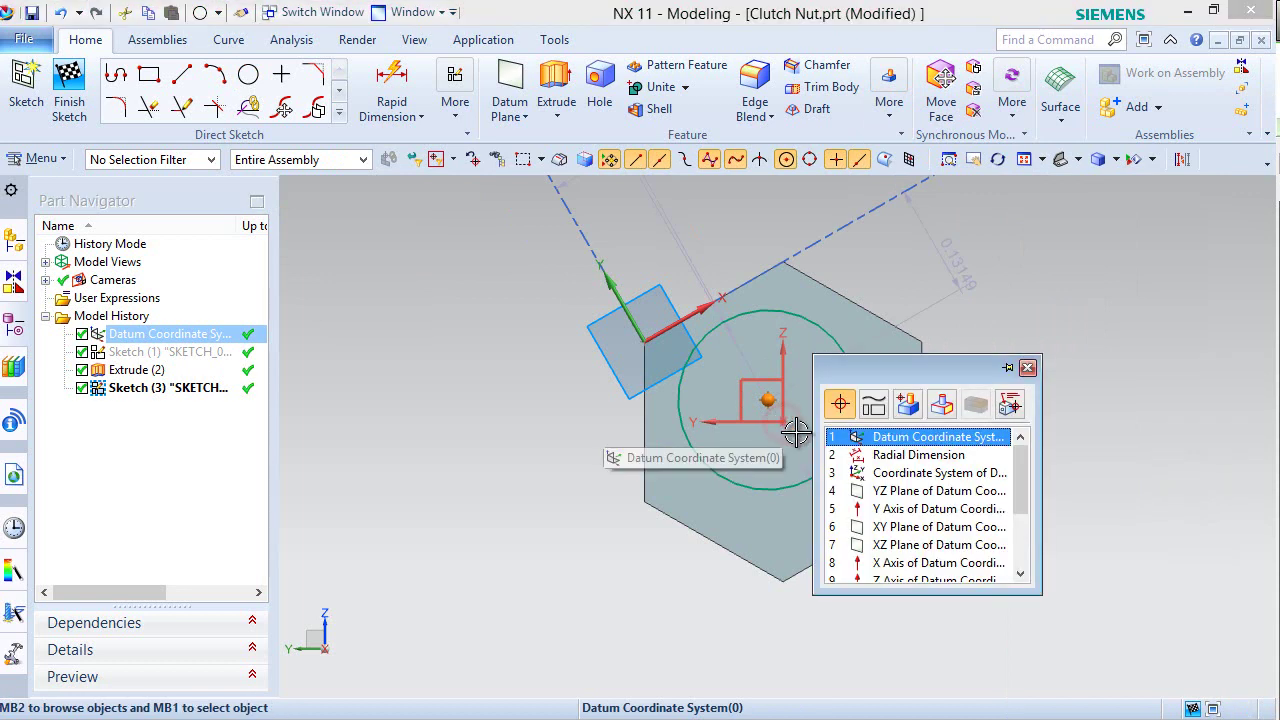
pyautogui.click(900, 509)
pyautogui.click(954, 478)
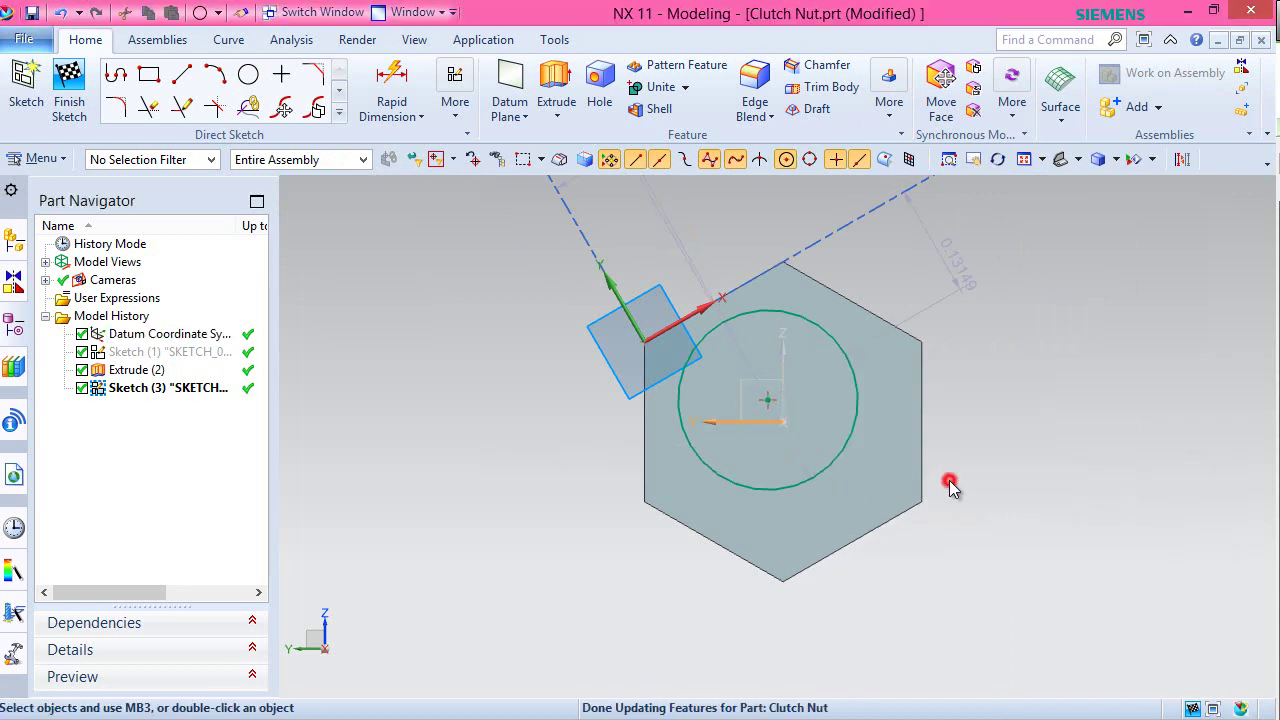
pyautogui.click(784, 398)
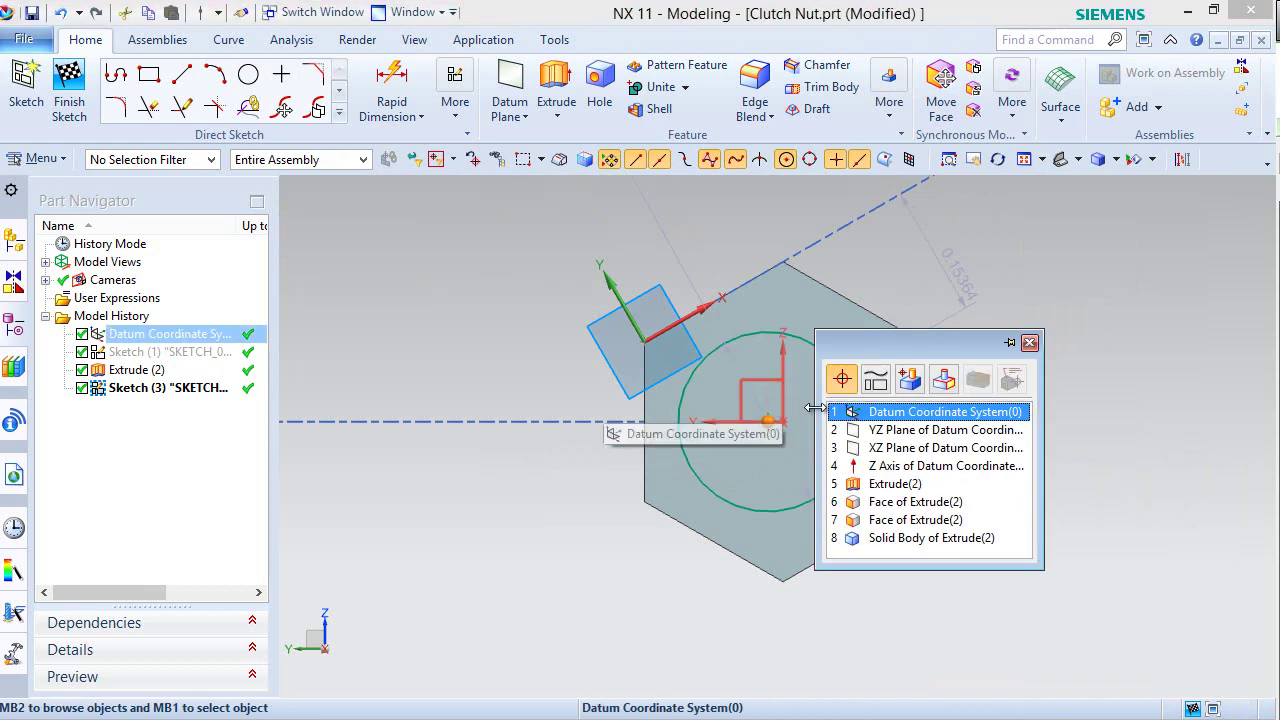
pyautogui.click(877, 466)
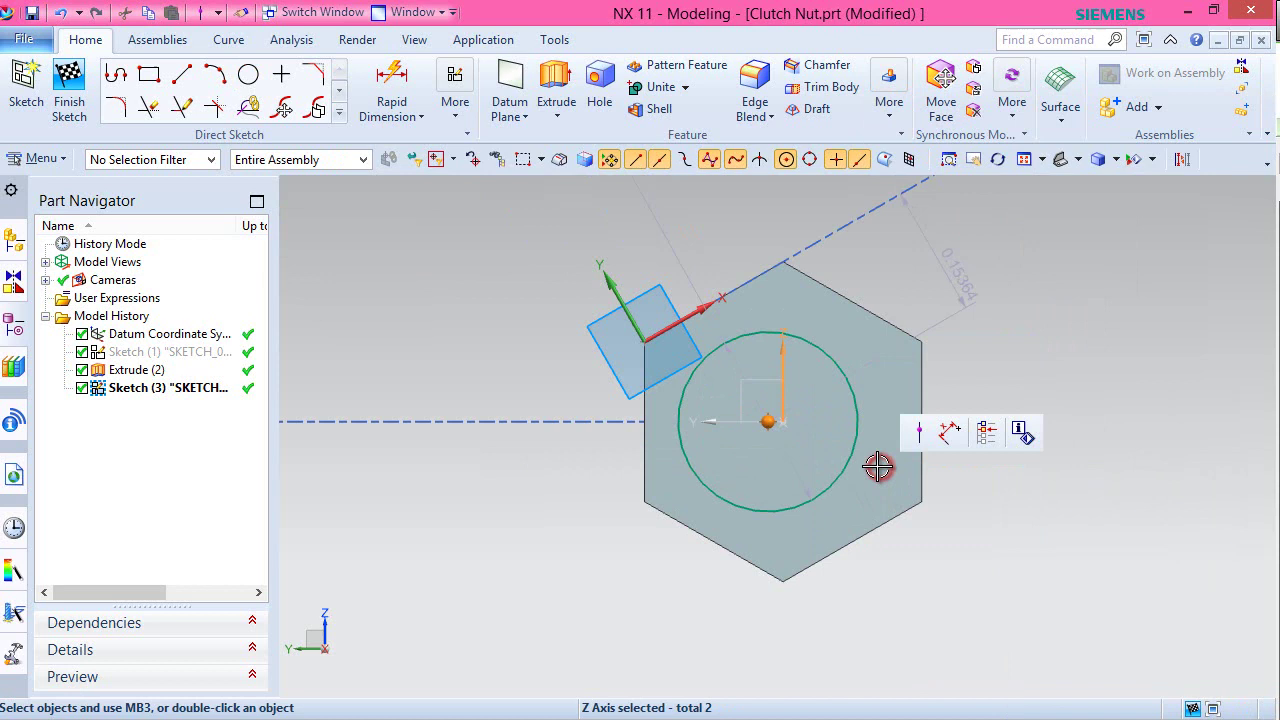
pyautogui.click(919, 432)
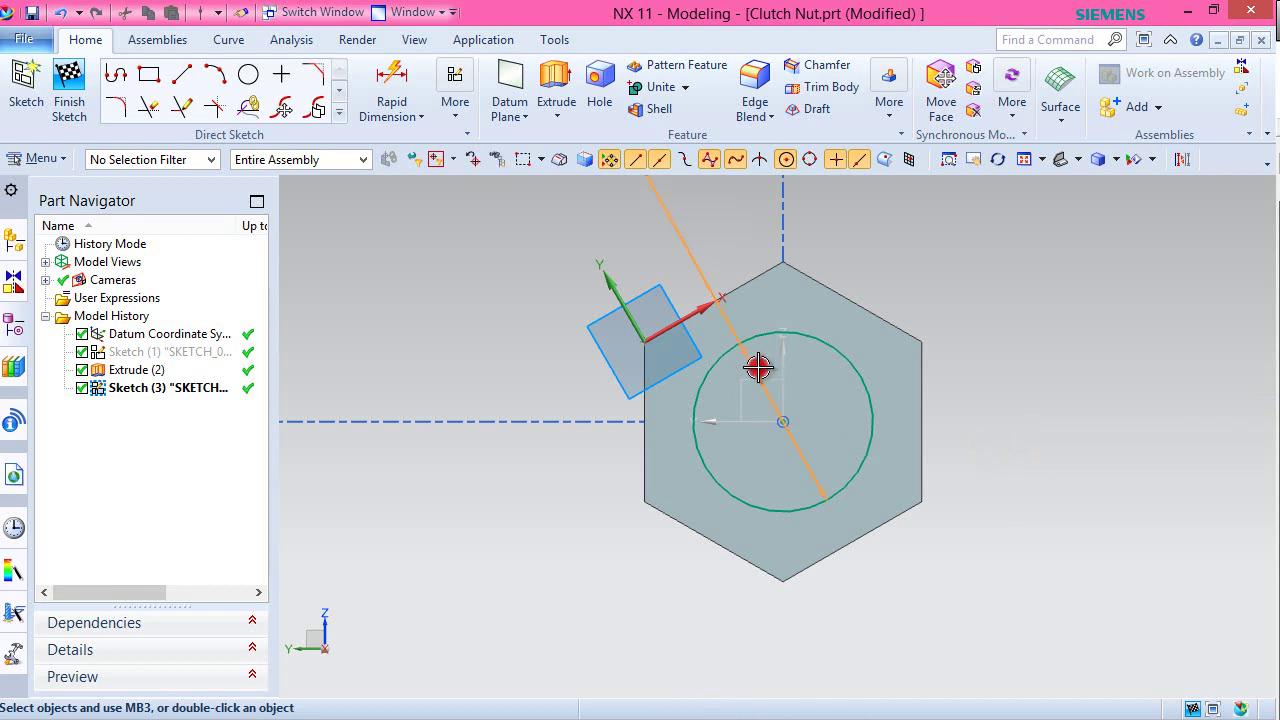
# - Set the circle's diameter to 0.238 in and finish the sketch
pyautogui.doubleClick(760, 368)
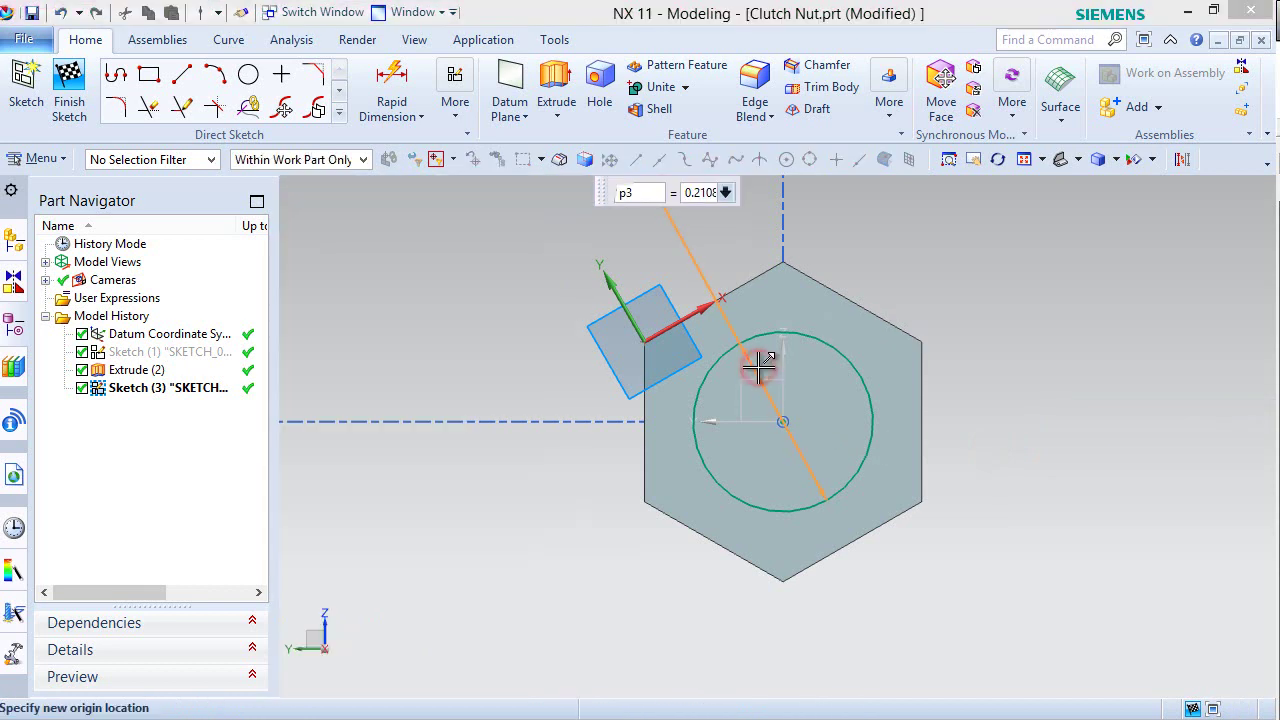
pyautogui.click(690, 194)
pyautogui.write('.238')
pyautogui.press('Return')
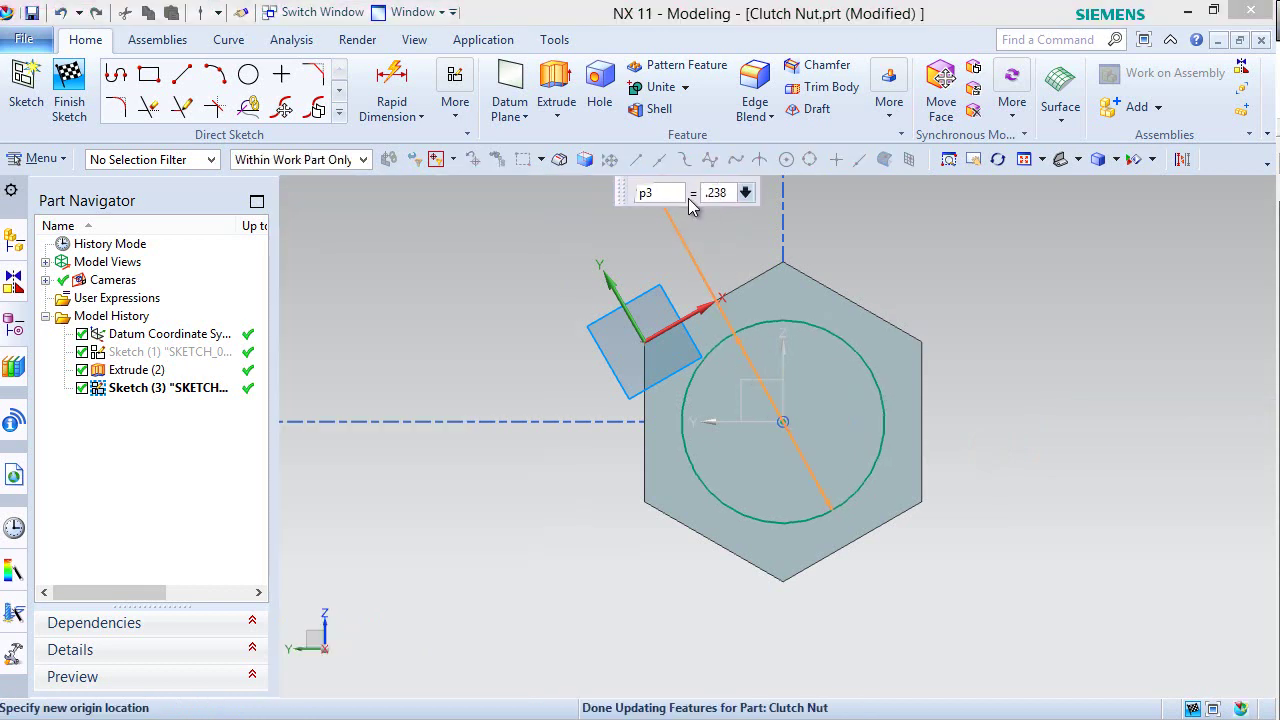
pyautogui.rightClick(942, 274)
pyautogui.click(985, 294)
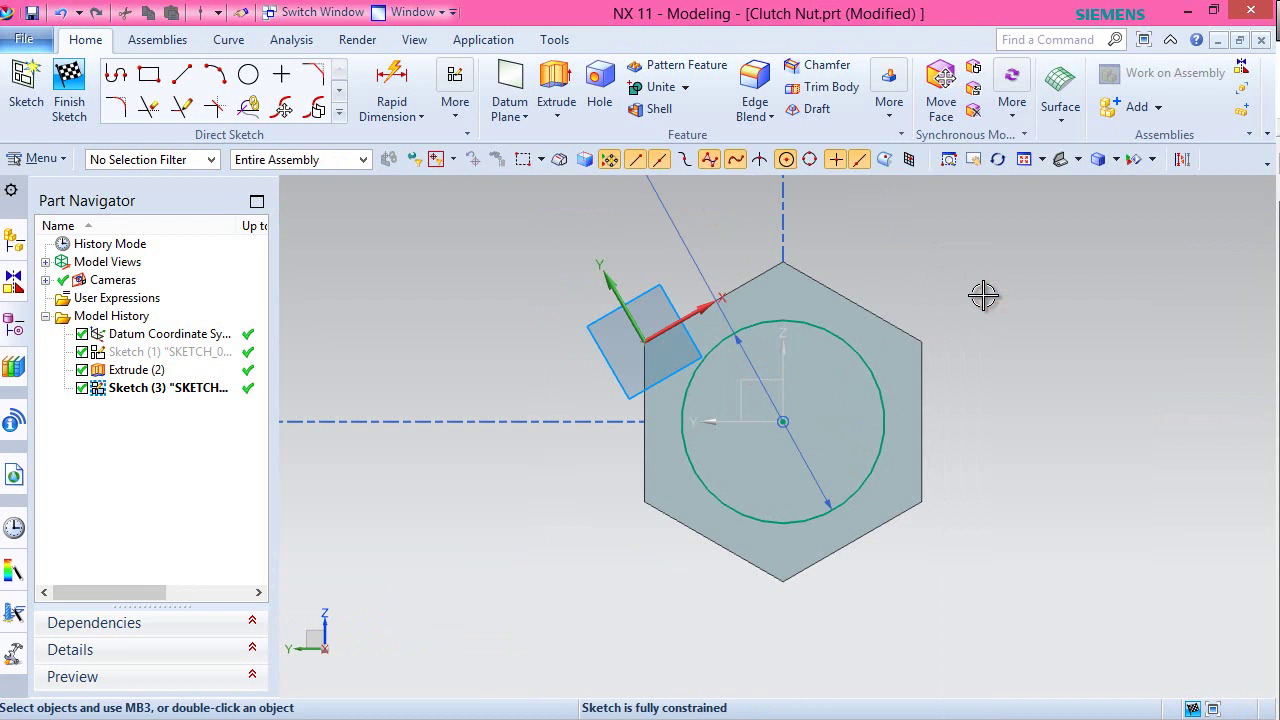
pyautogui.rightClick(983, 294)
pyautogui.click(993, 291)
# - Extrude the 0.238 in circle 0.05 in outward from the hexagonal face, with the Boolean set to Unite
pyautogui.moveTo(1006, 291)
pyautogui.mouseDown(button='middle')
pyautogui.moveTo(990, 426)
pyautogui.moveTo(971, 443)
pyautogui.mouseUp(button='middle')
pyautogui.click(254, 86)
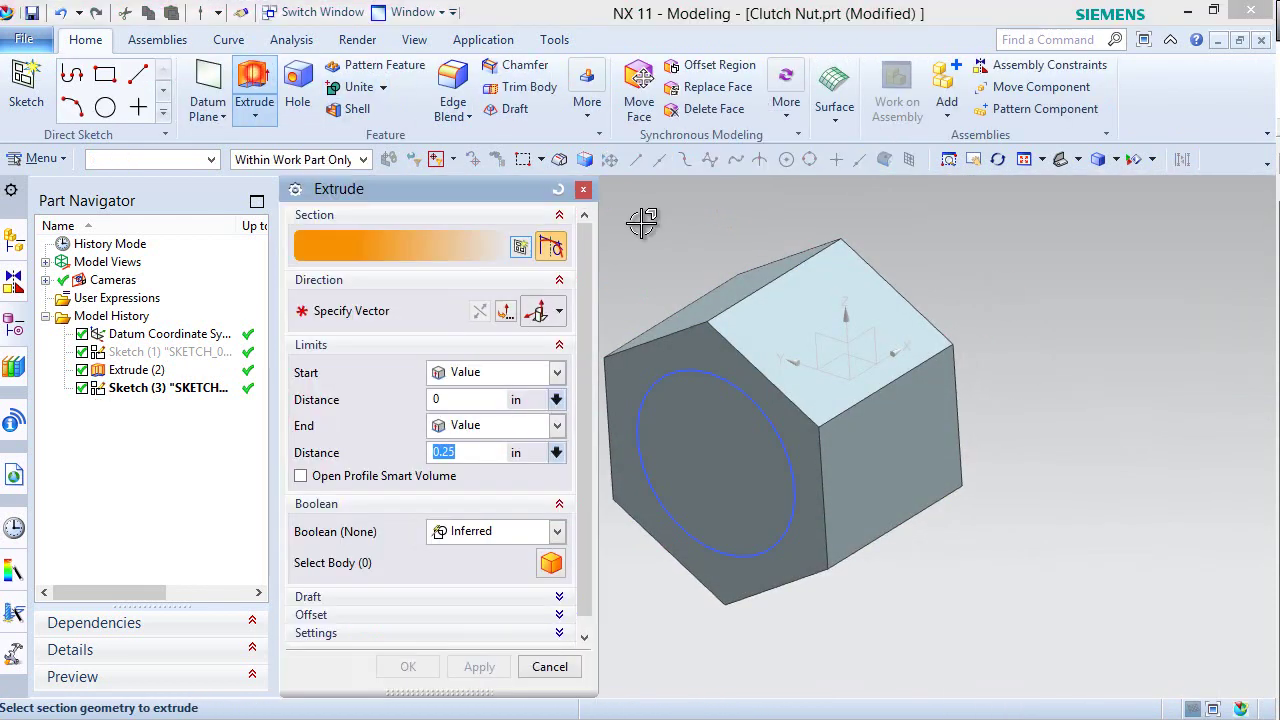
pyautogui.click(700, 384)
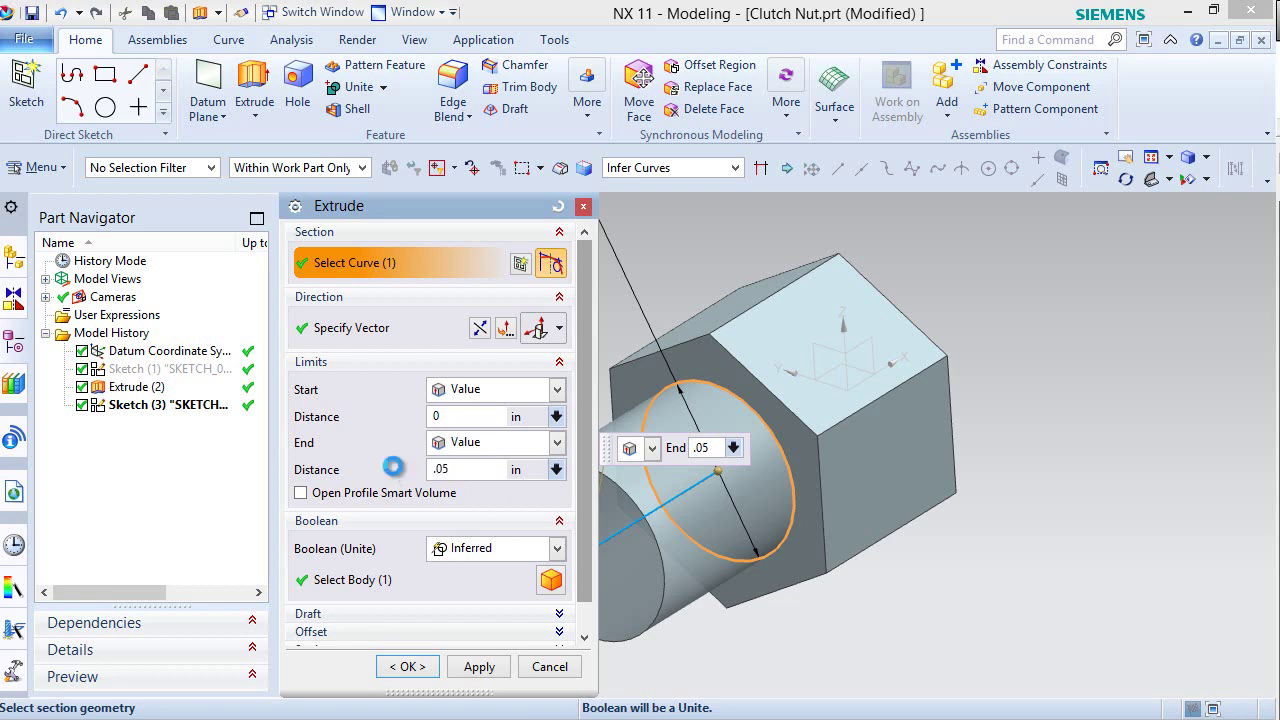
pyautogui.write('.05')
pyautogui.press('Return')
pyautogui.click(478, 550)
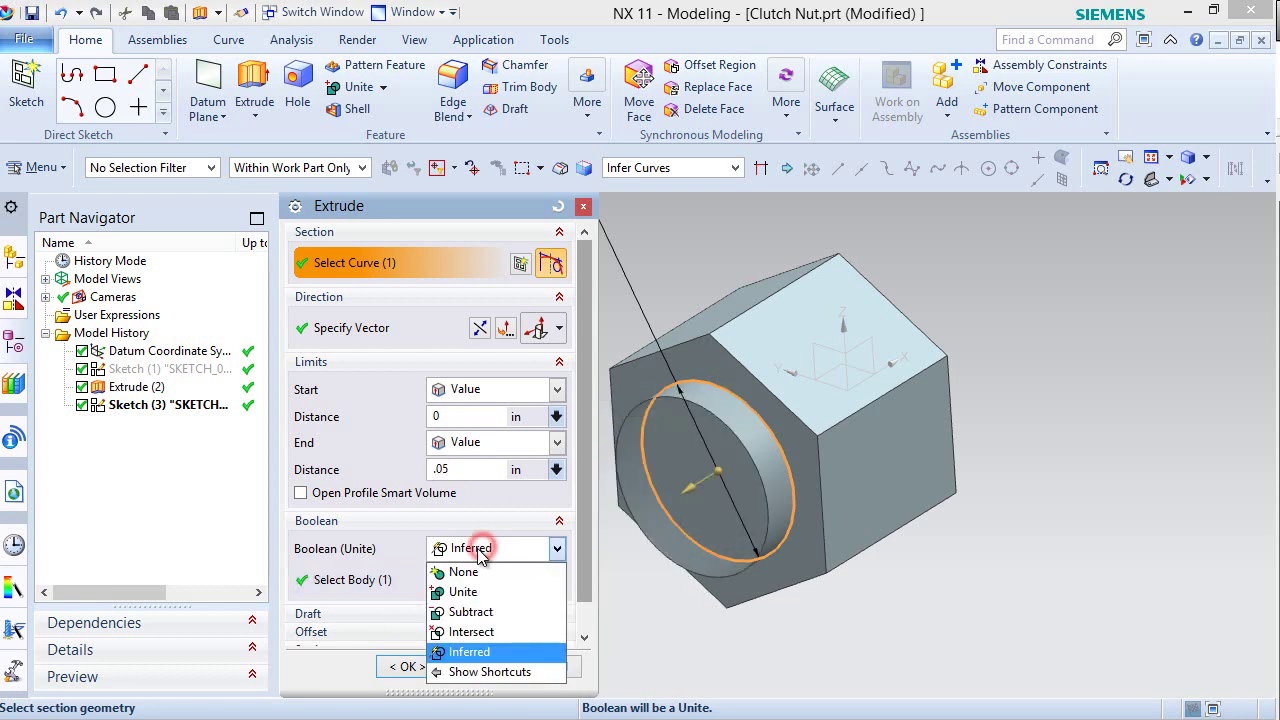
pyautogui.click(480, 594)
pyautogui.click(425, 668)
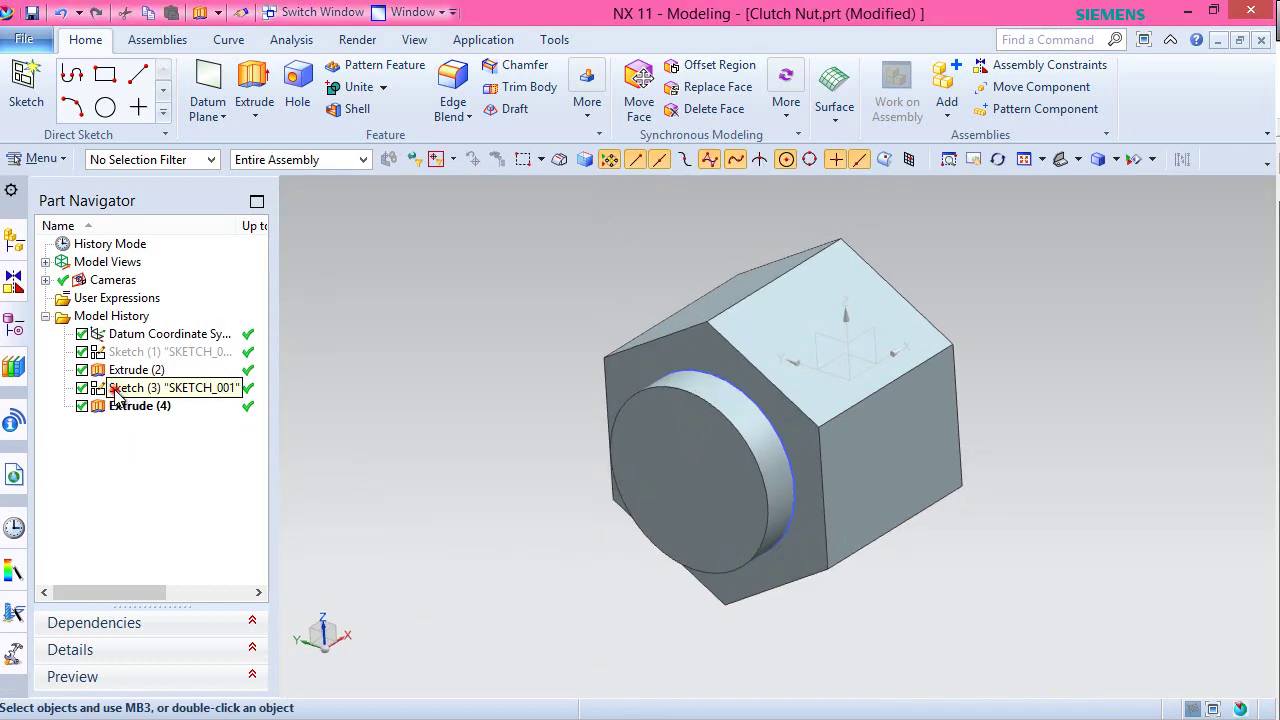
# - Hide the circle sketch used for the round boss
pyautogui.rightClick(115, 389)
pyautogui.click(160, 20)
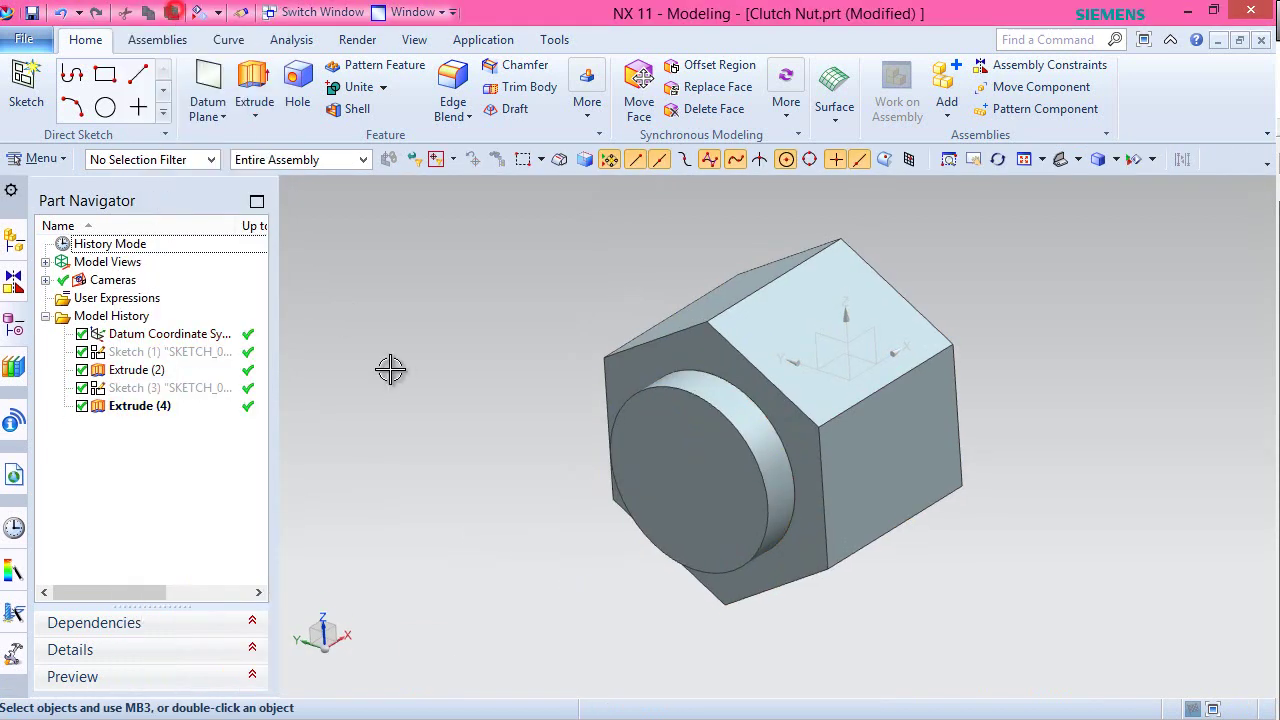
pyautogui.click(458, 391)
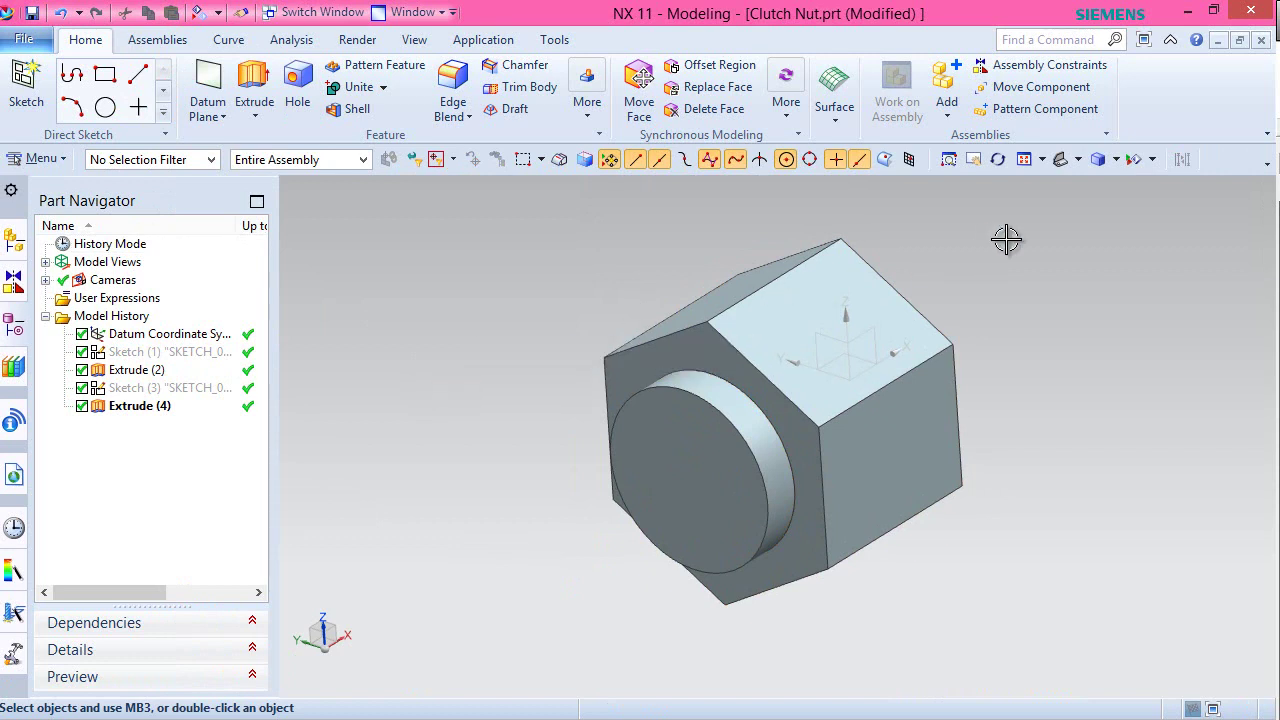
# - Create an Inferred datum plane diagonally through the hexagonal body, using both end points of one long edge and an opposite corner point
pyautogui.click(1077, 162)
pyautogui.click(1120, 192)
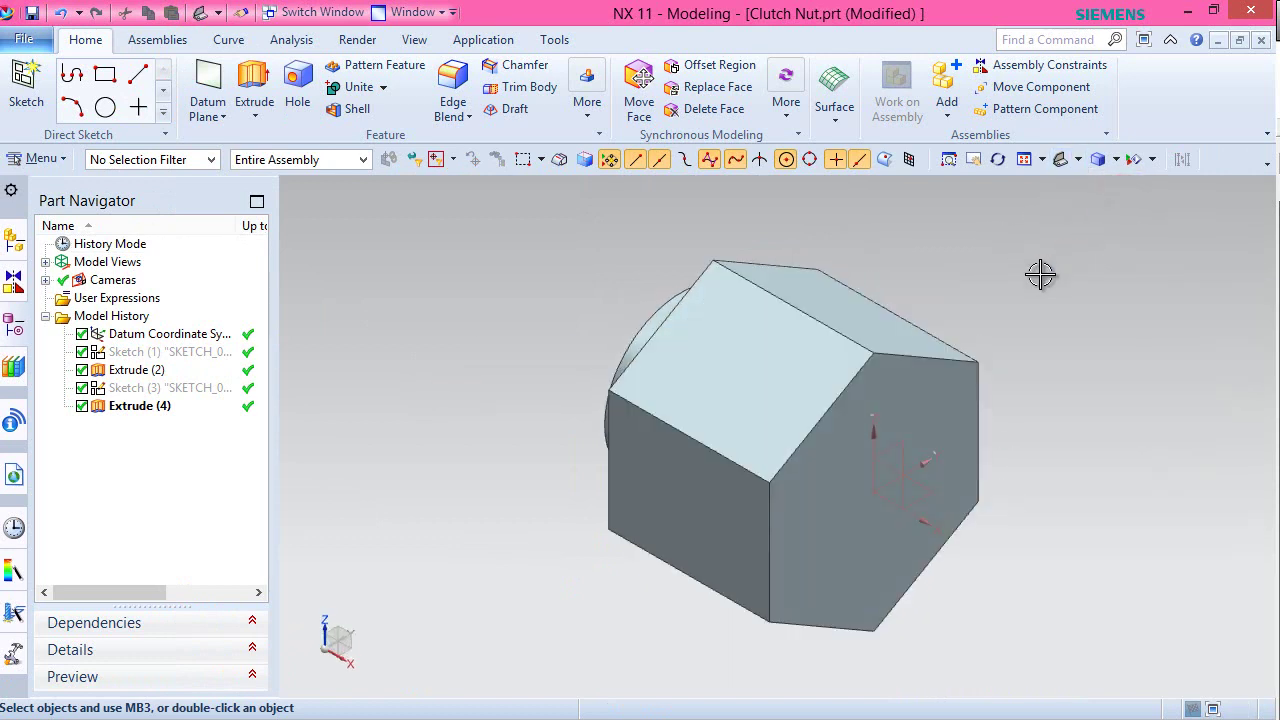
pyautogui.click(212, 82)
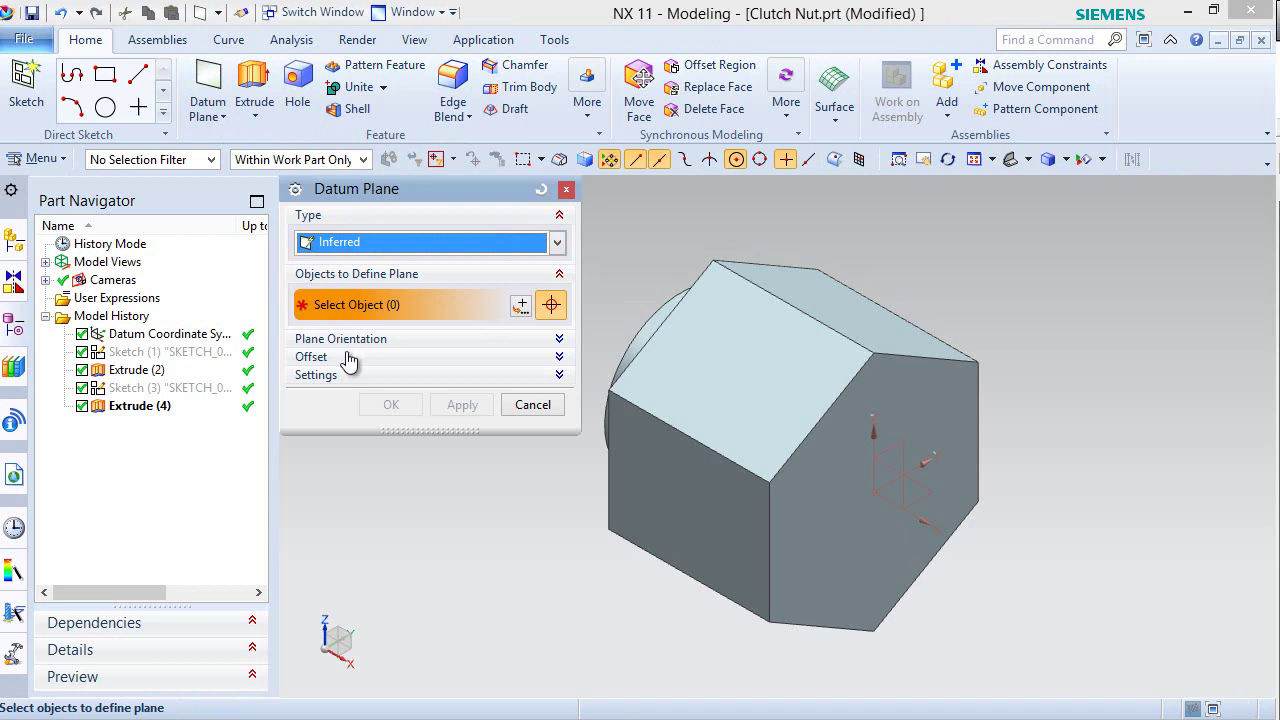
pyautogui.click(603, 540)
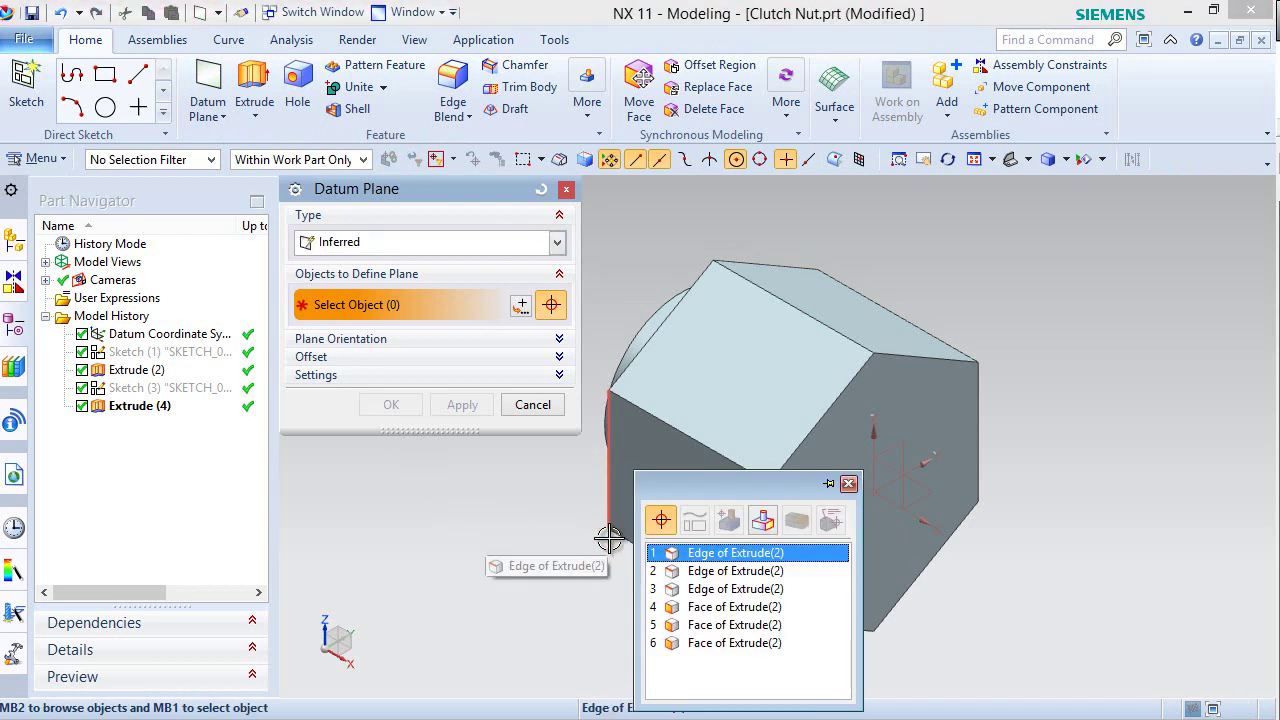
pyautogui.click(848, 485)
pyautogui.moveTo(638, 553); pyautogui.dragTo(576, 564, button='middle')
pyautogui.click(683, 520)
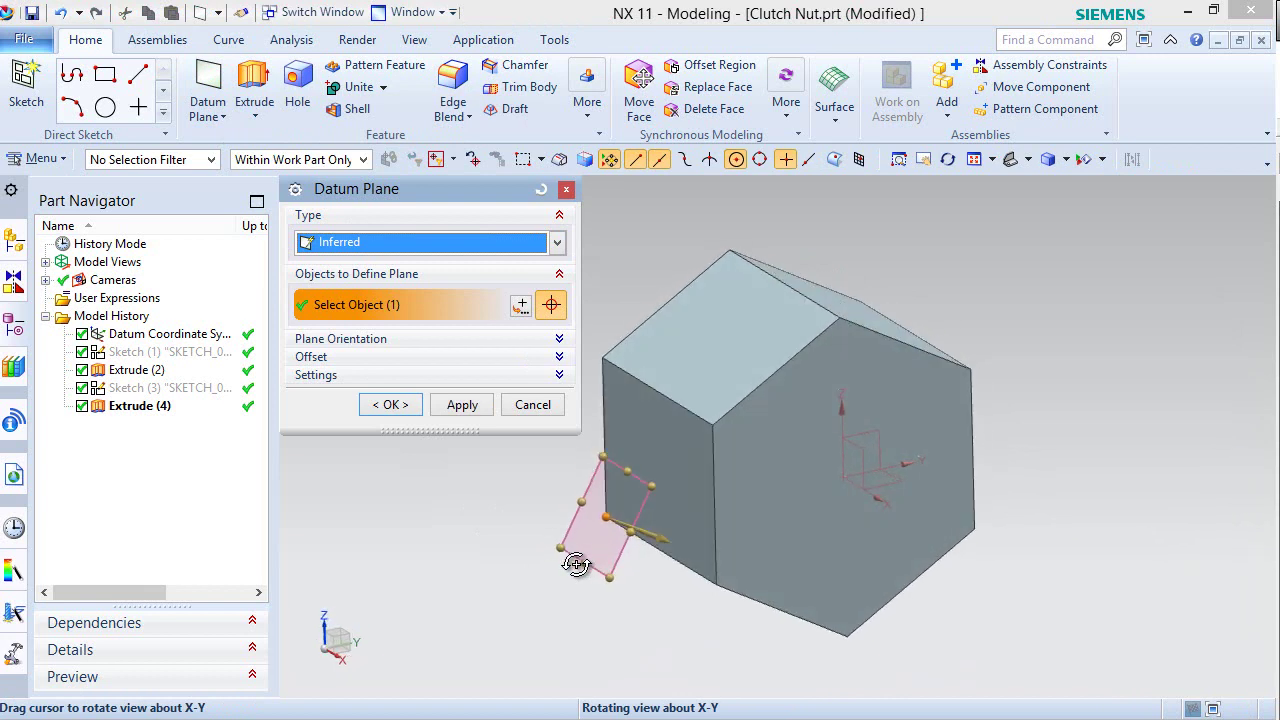
pyautogui.moveTo(714, 586); pyautogui.dragTo(726, 546, button='middle')
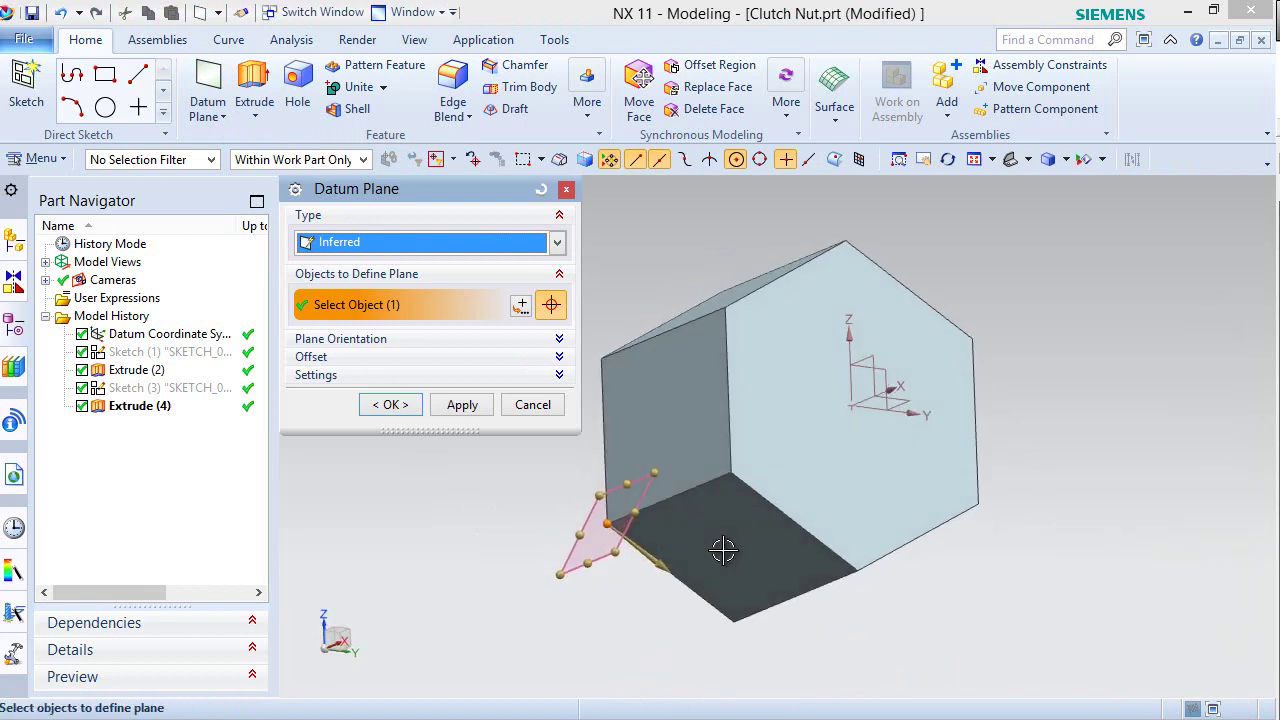
pyautogui.click(731, 469)
pyautogui.moveTo(739, 528); pyautogui.dragTo(739, 567, button='middle')
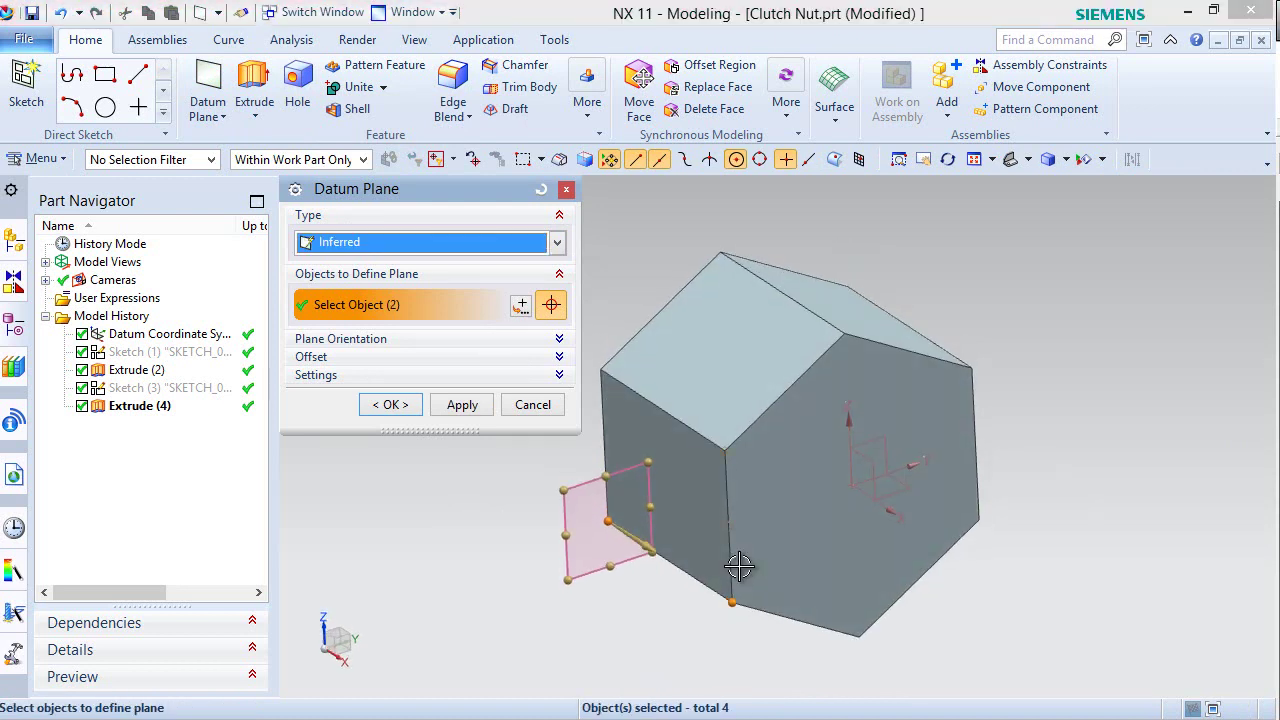
pyautogui.click(970, 366)
pyautogui.click(390, 404)
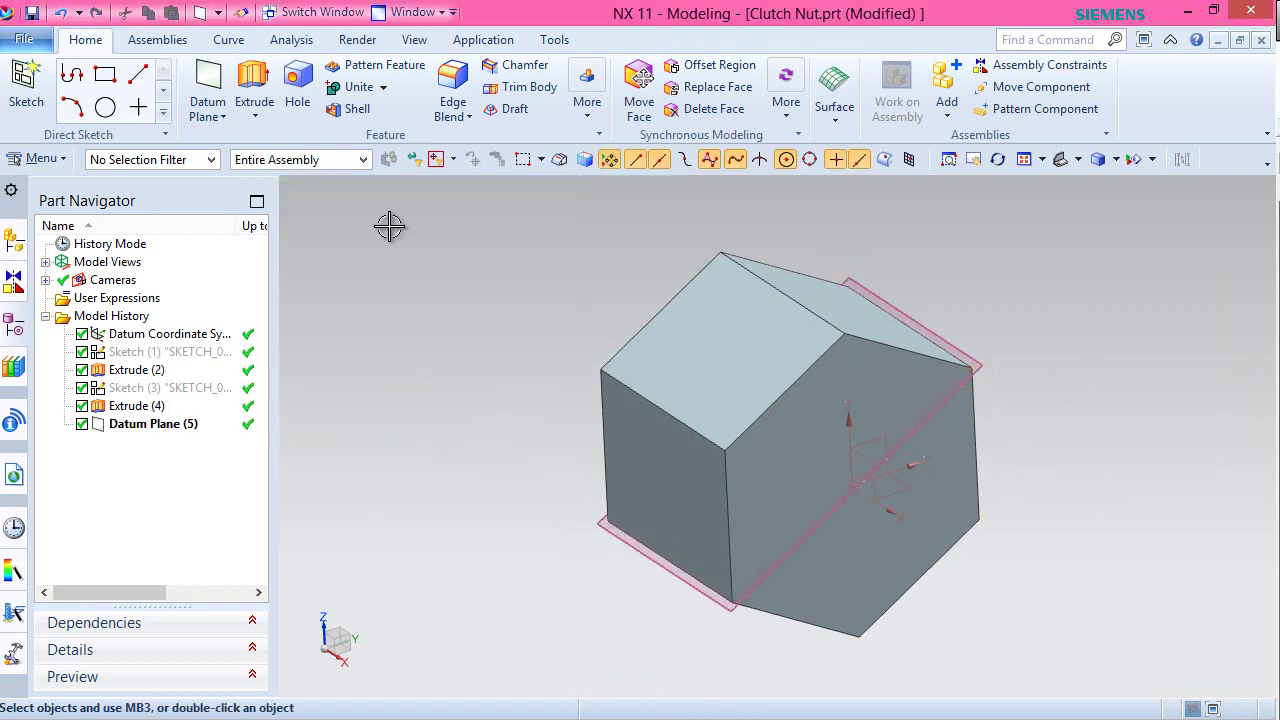
# - Create a new sketch on the diagonal datum plane
pyautogui.click(26, 85)
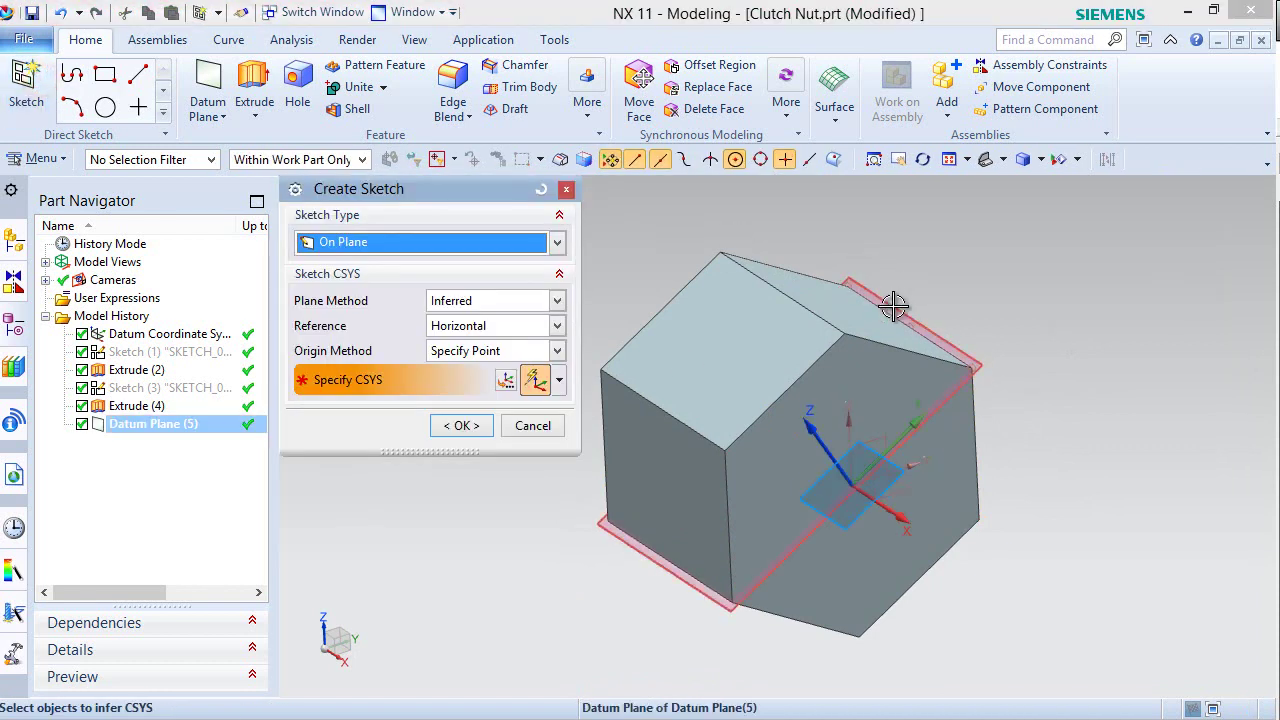
pyautogui.click(784, 318)
pyautogui.click(461, 426)
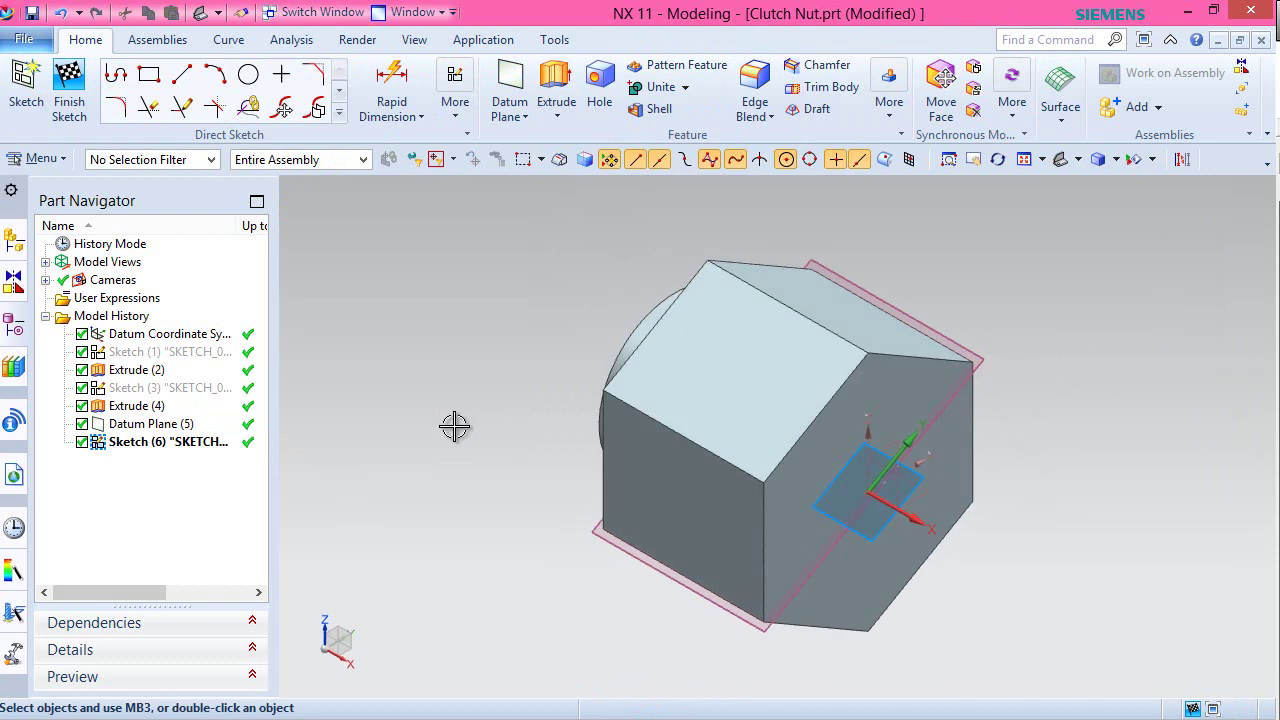
# - Clip the model view with a one-plane section placed on the diagonal datum plane
pyautogui.click(414, 39)
pyautogui.click(630, 117)
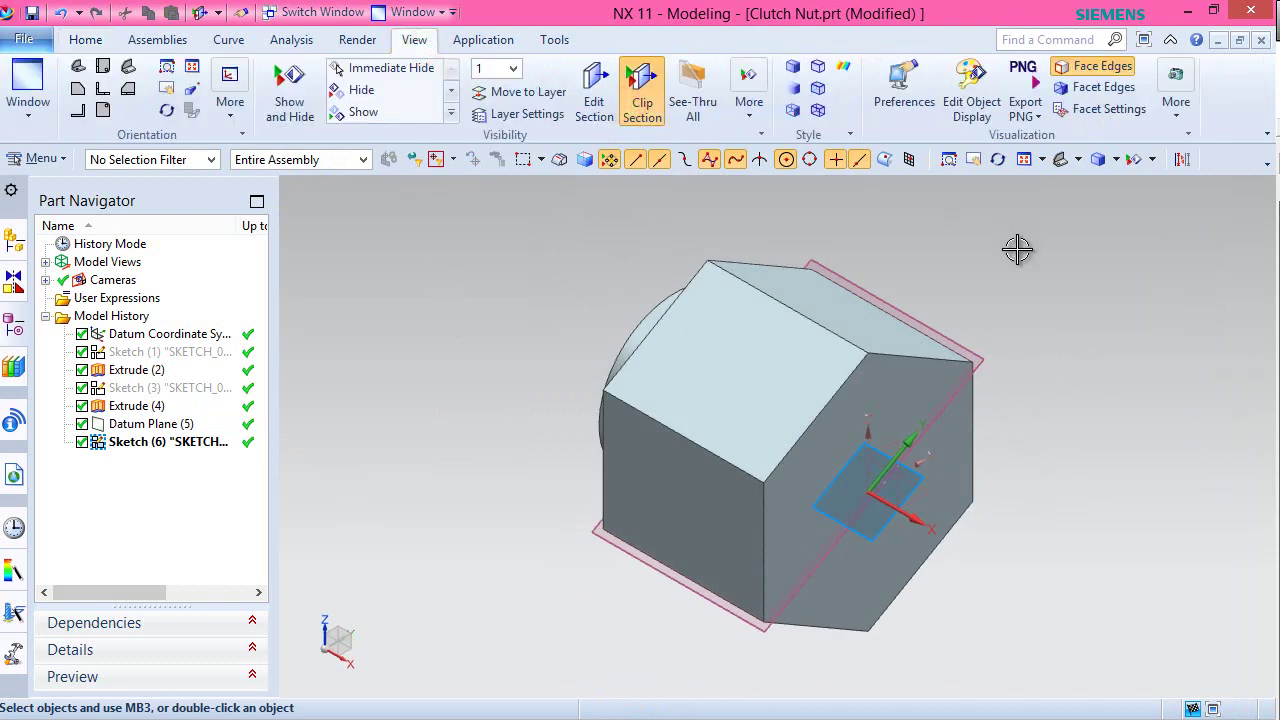
pyautogui.click(594, 102)
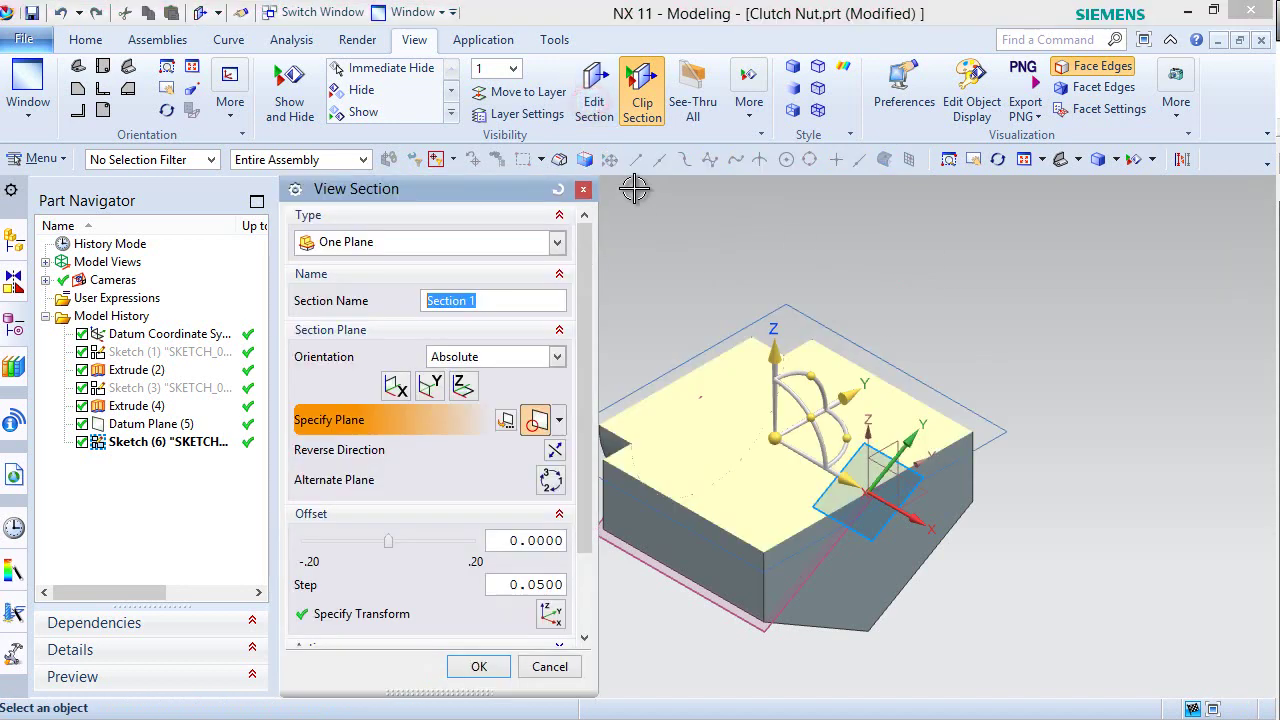
pyautogui.click(653, 563)
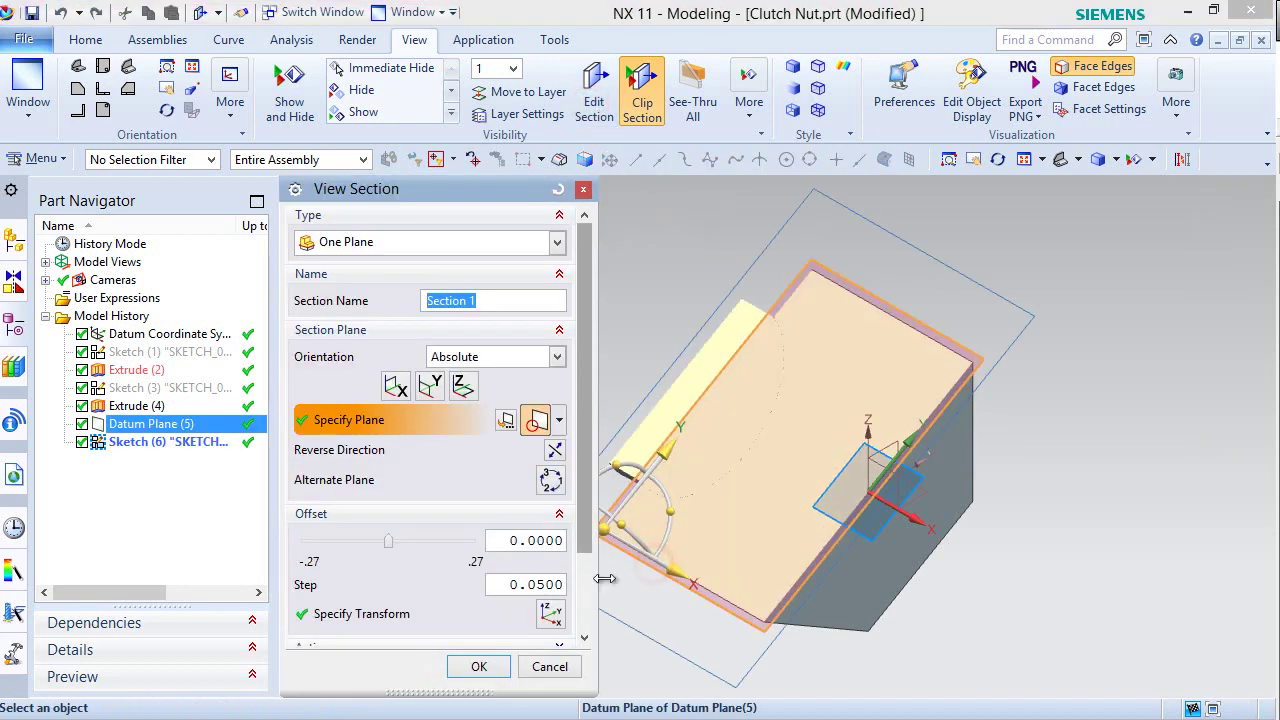
pyautogui.click(474, 666)
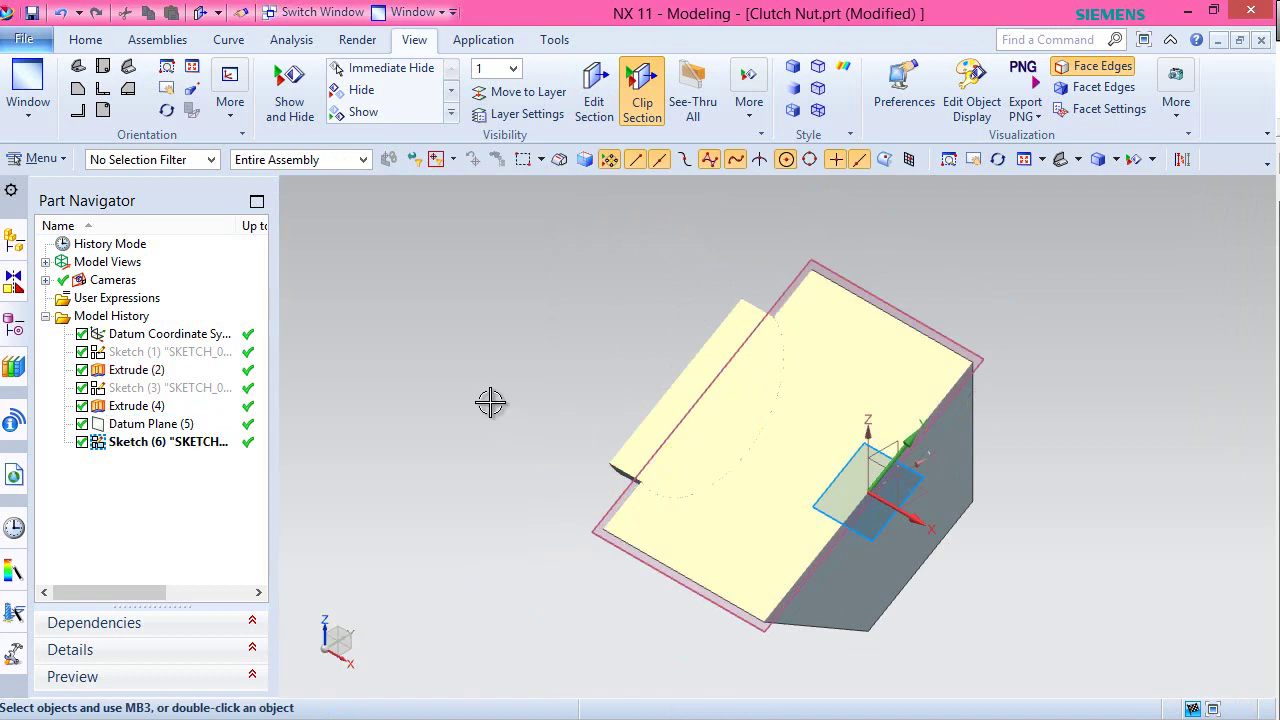
# - Add intersection curves to the sketch where the nut's body faces cross the sketch plane
pyautogui.click(85, 39)
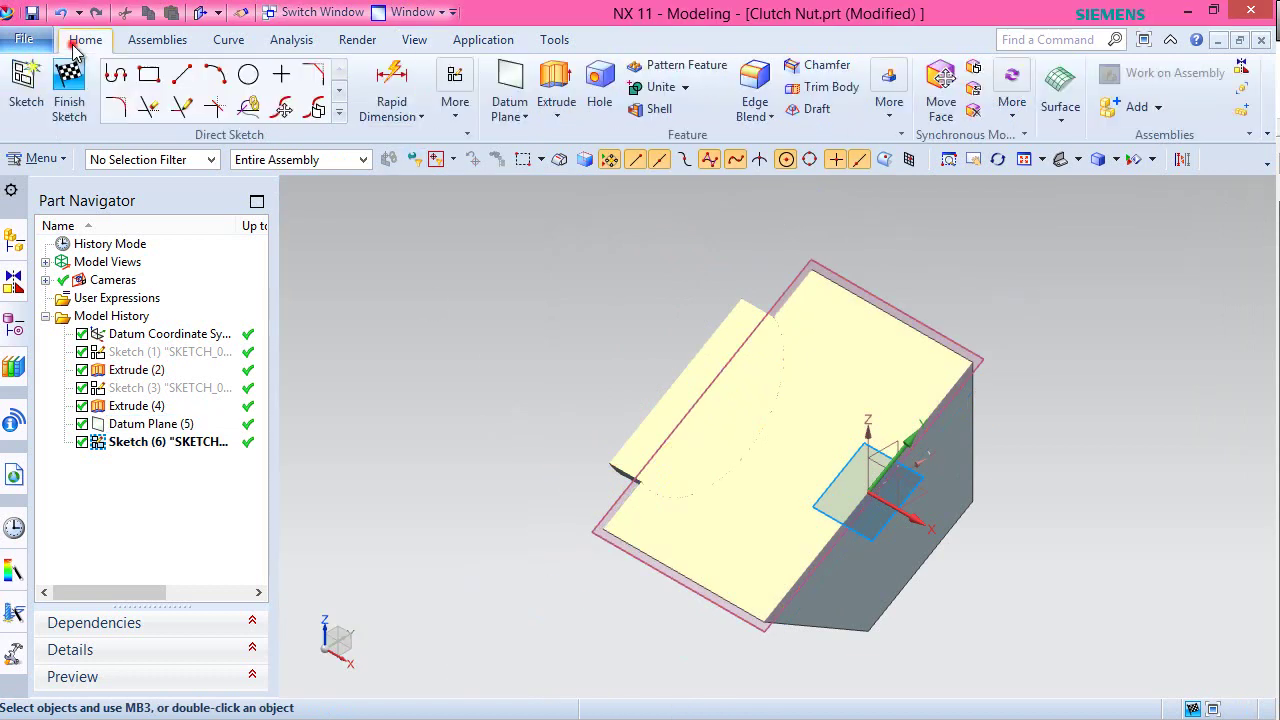
pyautogui.click(339, 112)
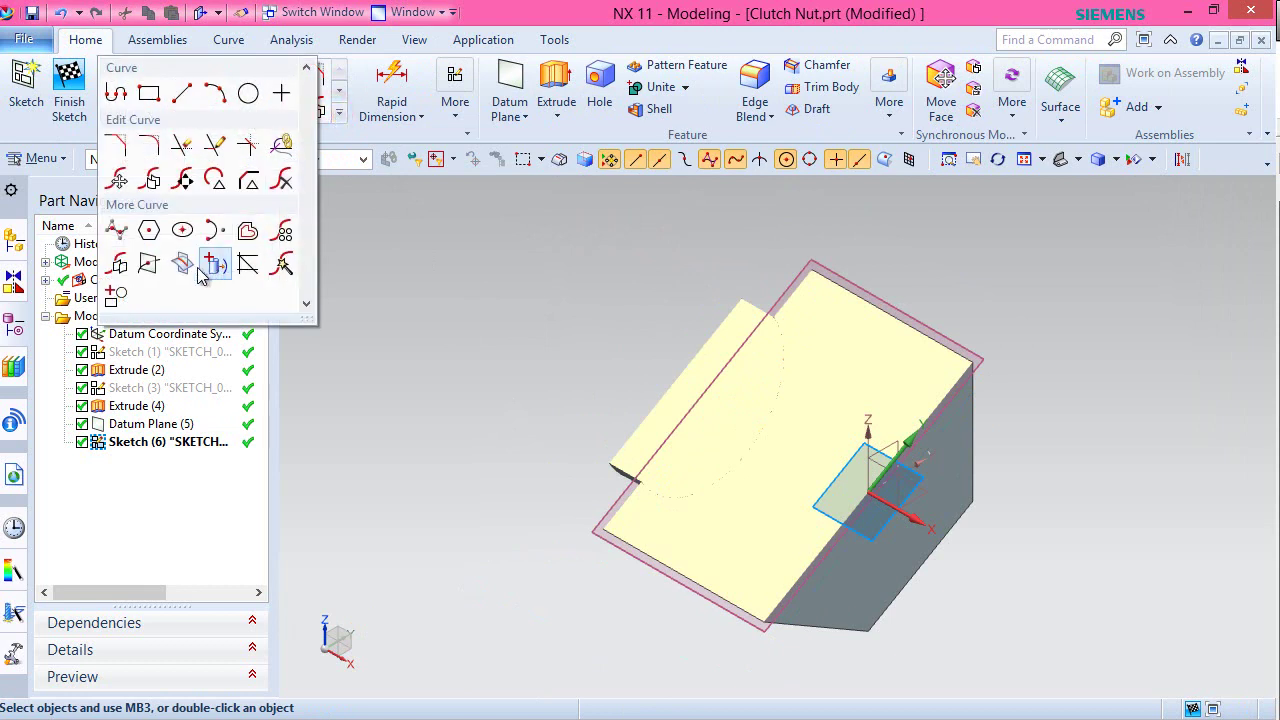
pyautogui.click(183, 264)
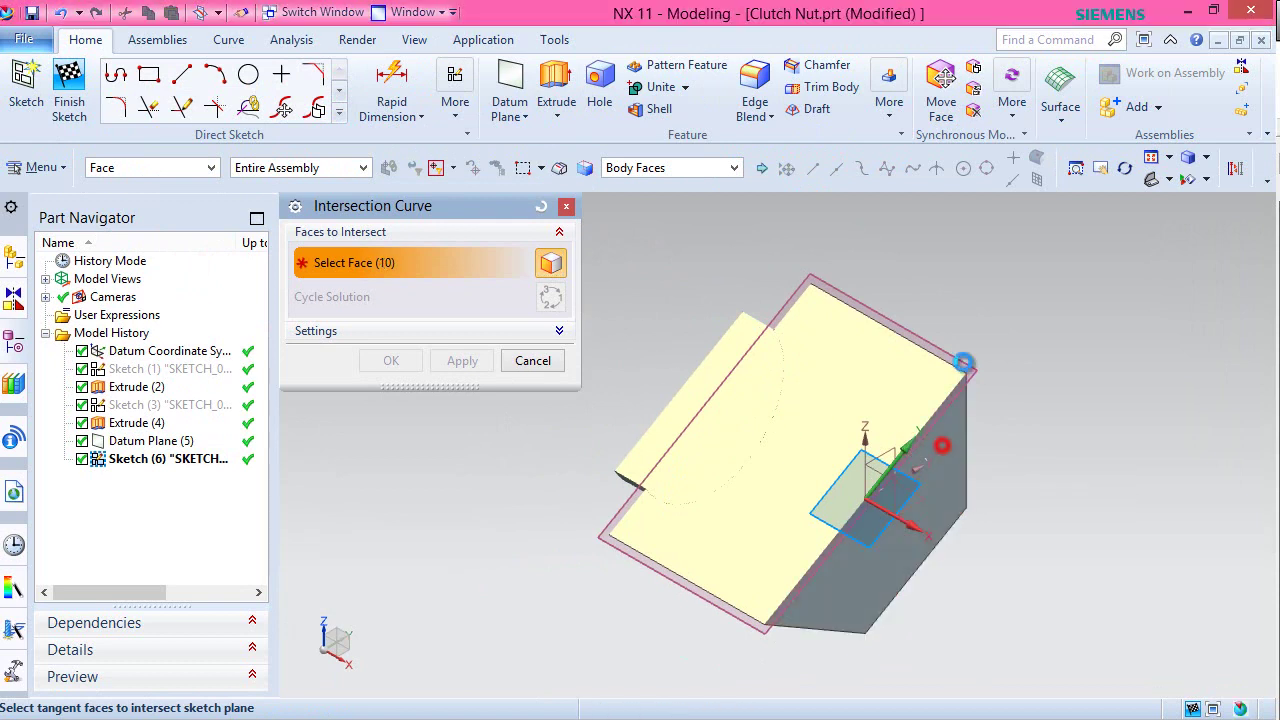
pyautogui.click(943, 447)
pyautogui.click(390, 360)
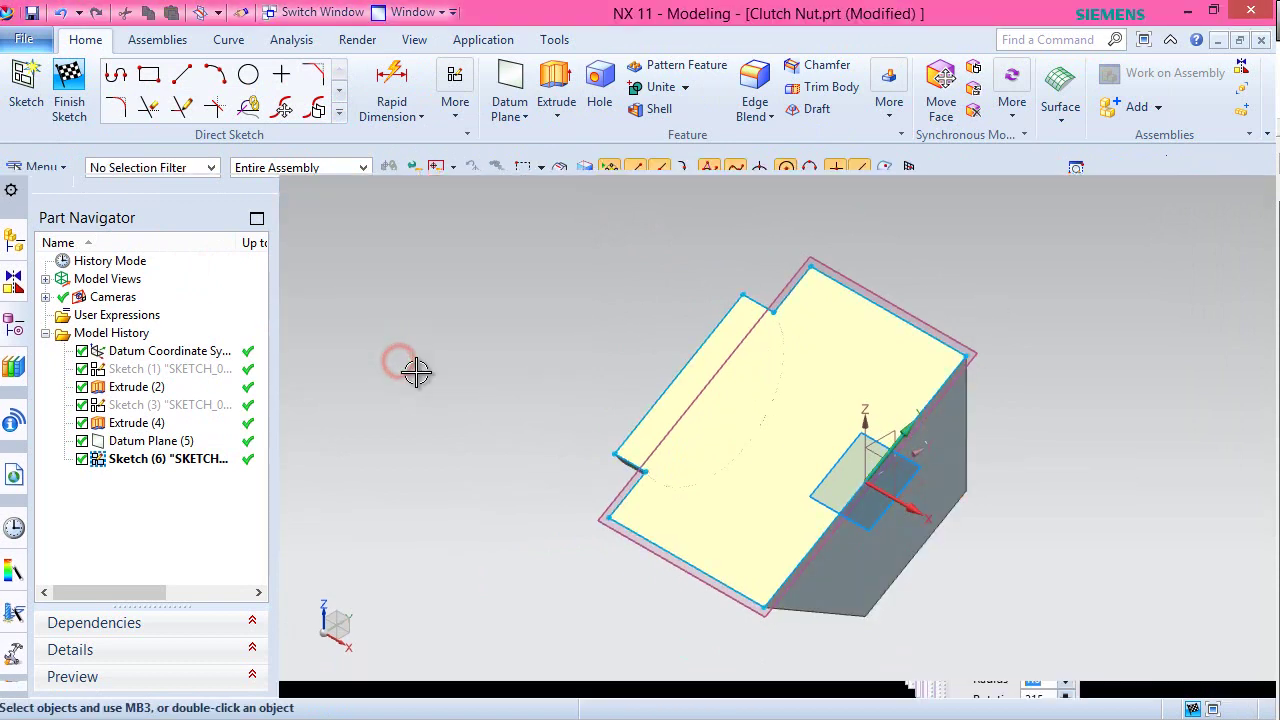
# - Orient the view to the sketch and rotate it about the X axis in 22.5° increments until the clipped section faces forward
pyautogui.moveTo(416, 372)
pyautogui.mouseDown(button='middle')
pyautogui.moveTo(480, 389)
pyautogui.moveTo(556, 456)
pyautogui.moveTo(523, 471)
pyautogui.mouseUp(button='middle')
pyautogui.rightClick(1026, 354)
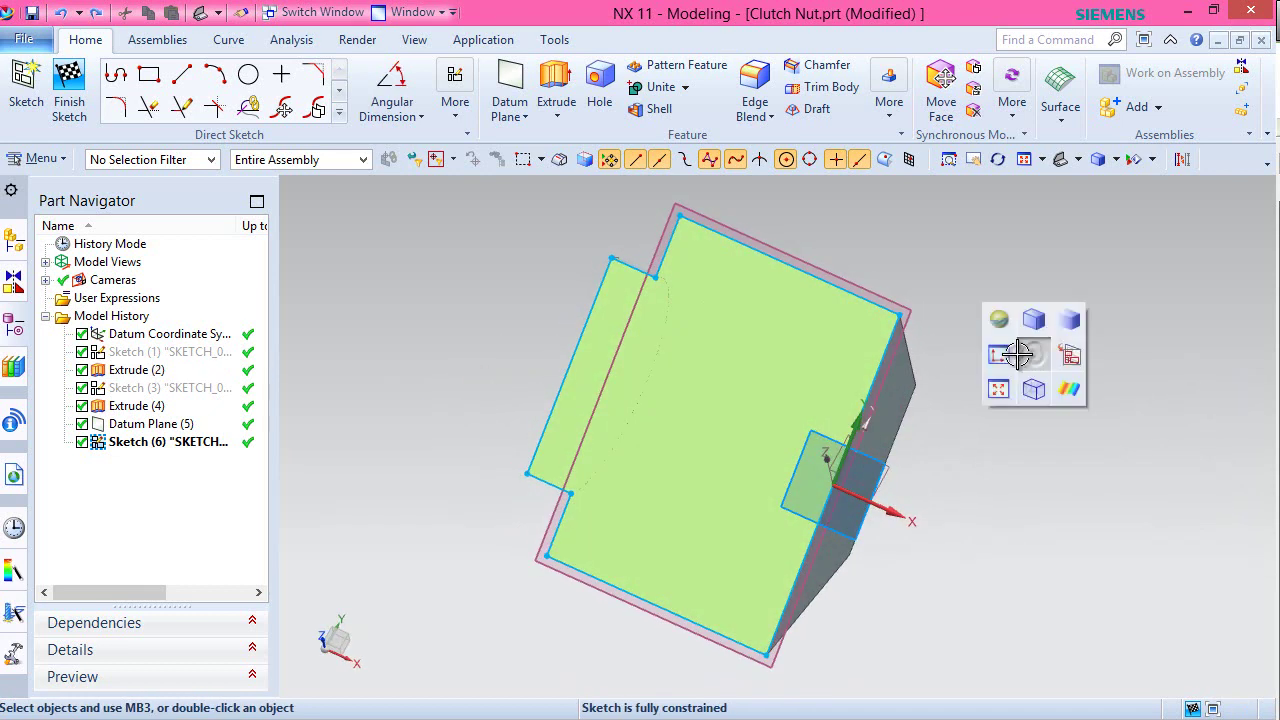
pyautogui.click(998, 354)
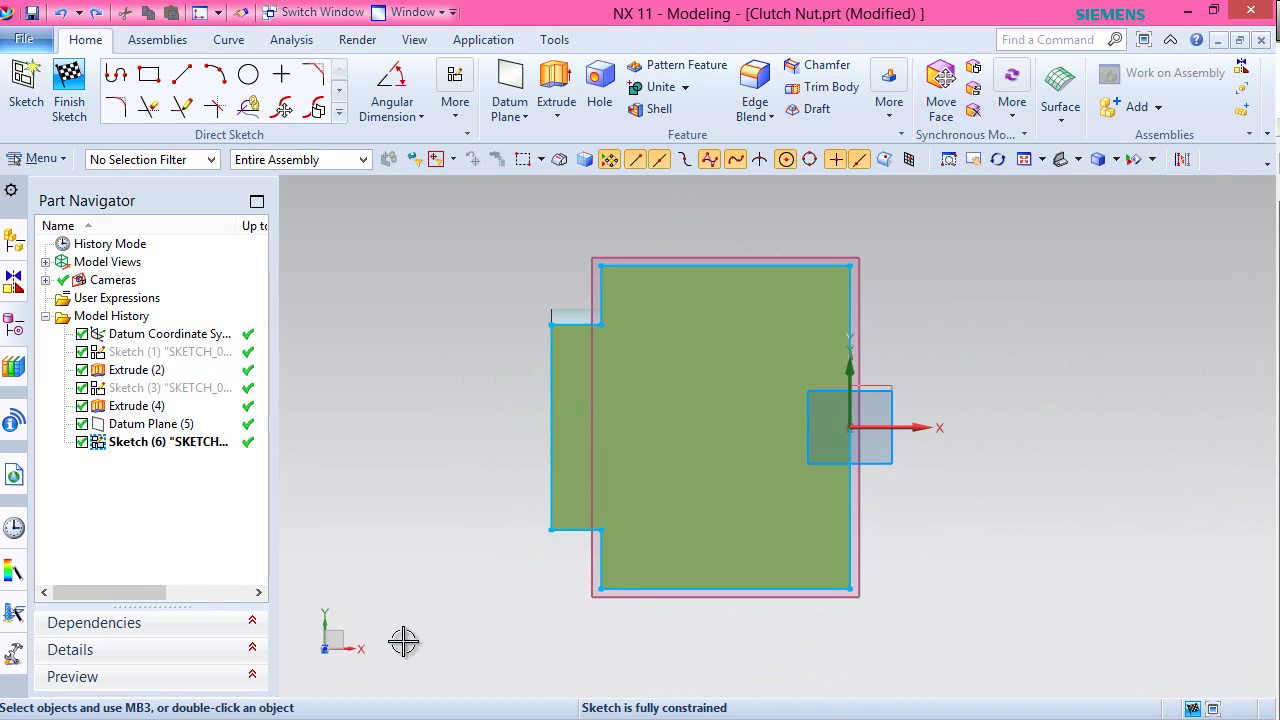
pyautogui.click(357, 645)
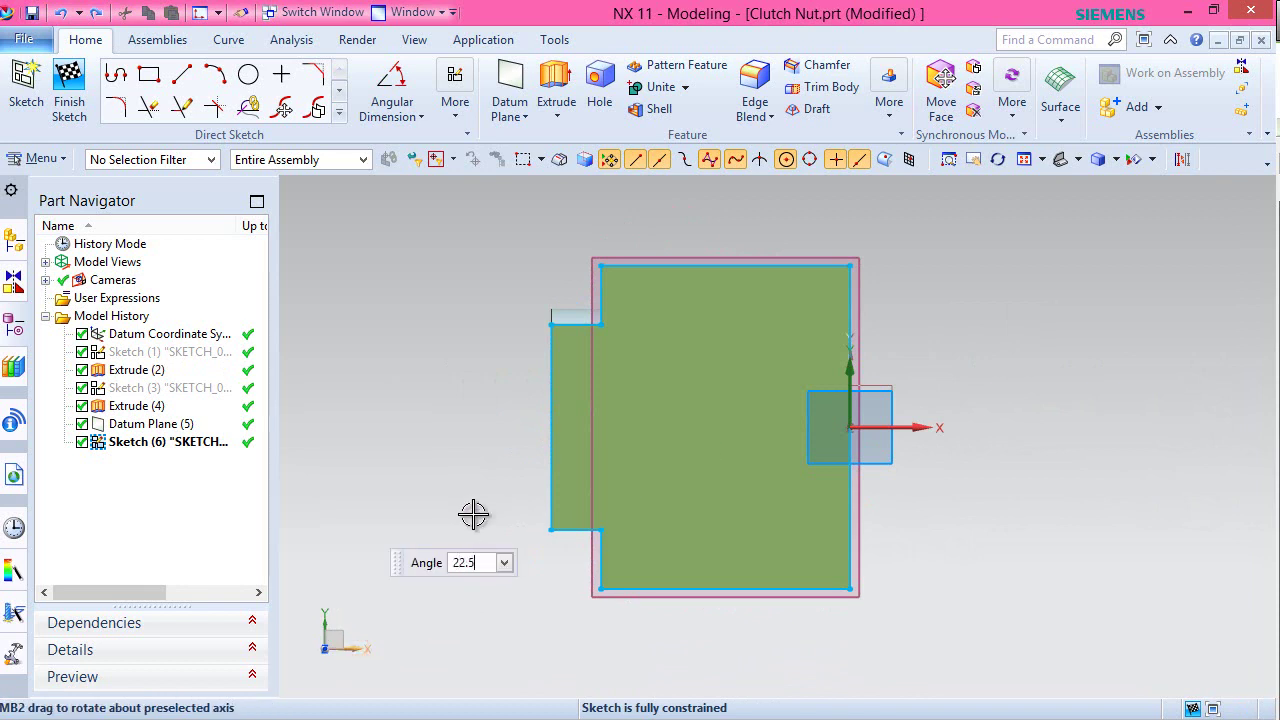
pyautogui.write('22.5')
pyautogui.press('Return')
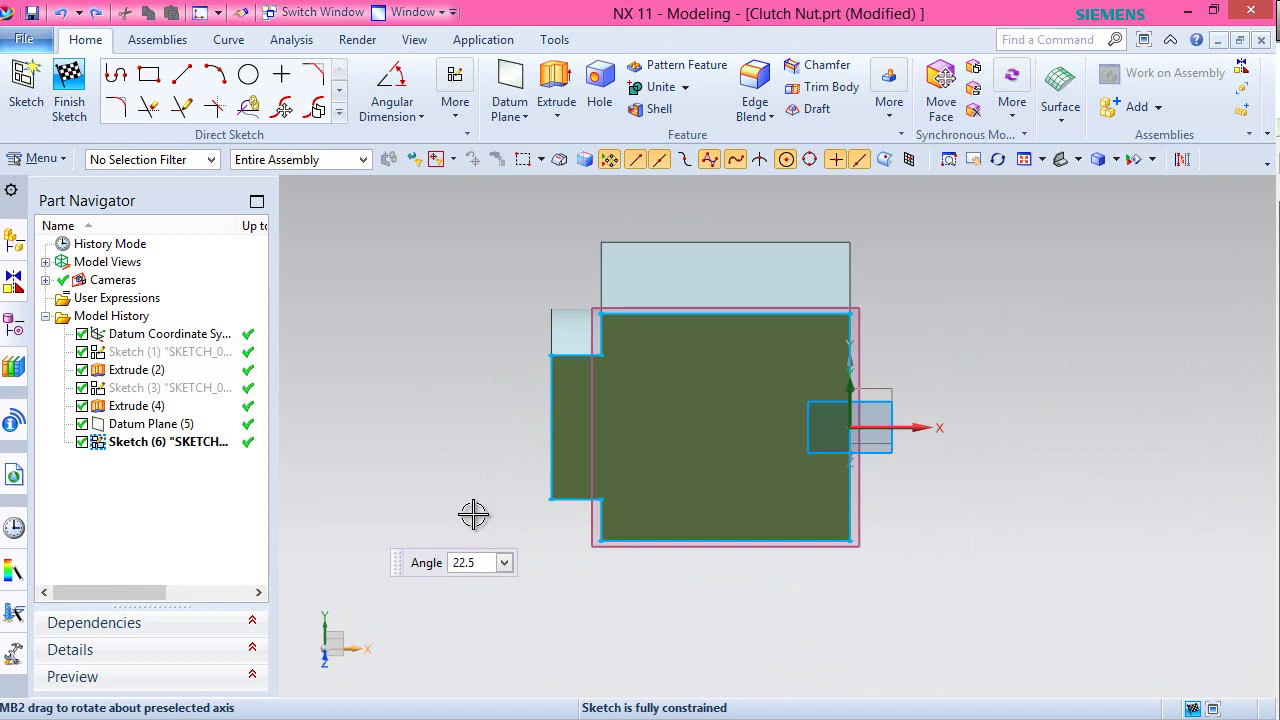
pyautogui.press('Return')
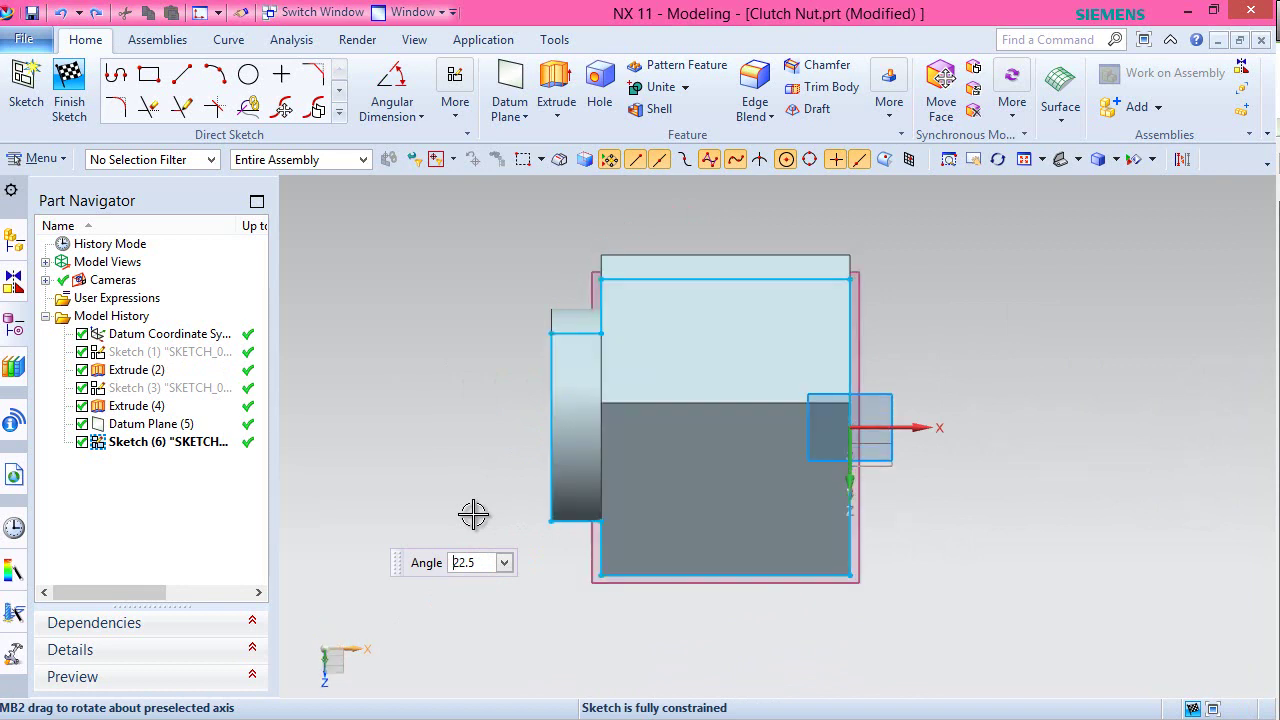
pyautogui.press('Return')
pyautogui.press('Return')
pyautogui.press('Return')
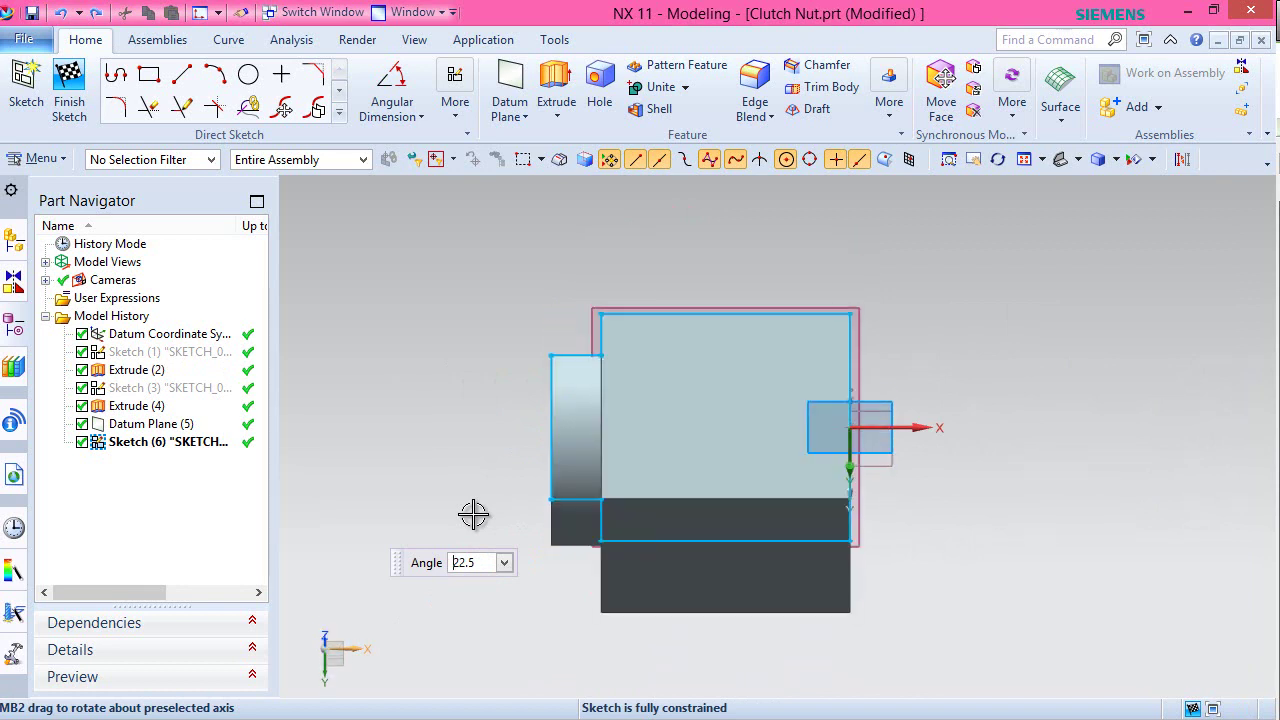
pyautogui.press('Return')
pyautogui.press('Return')
pyautogui.press('Return')
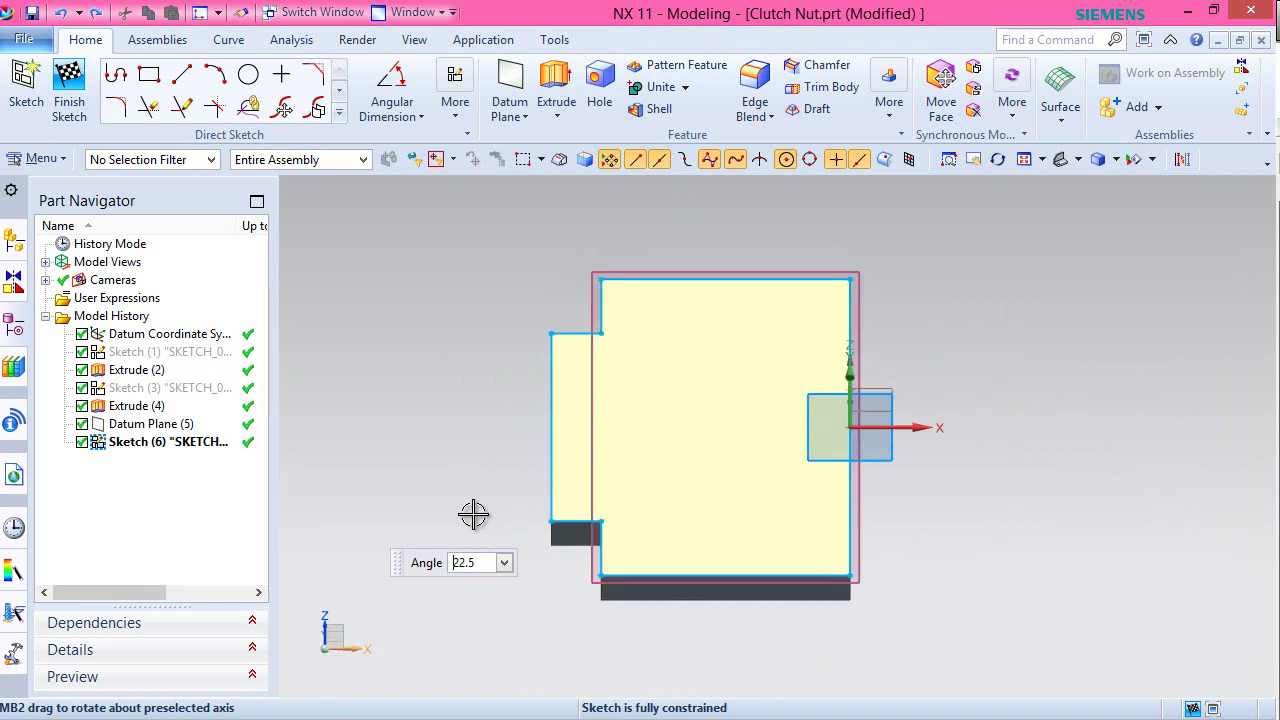
pyautogui.press('Return')
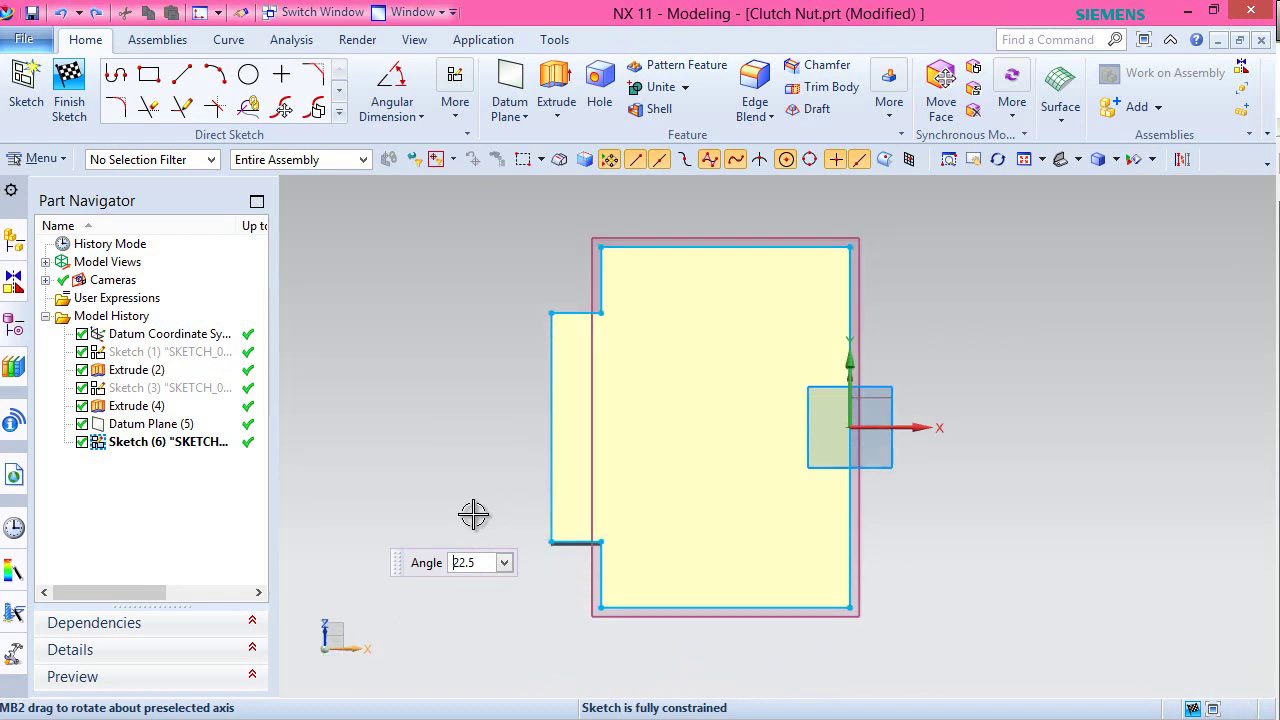
pyautogui.press('Escape')
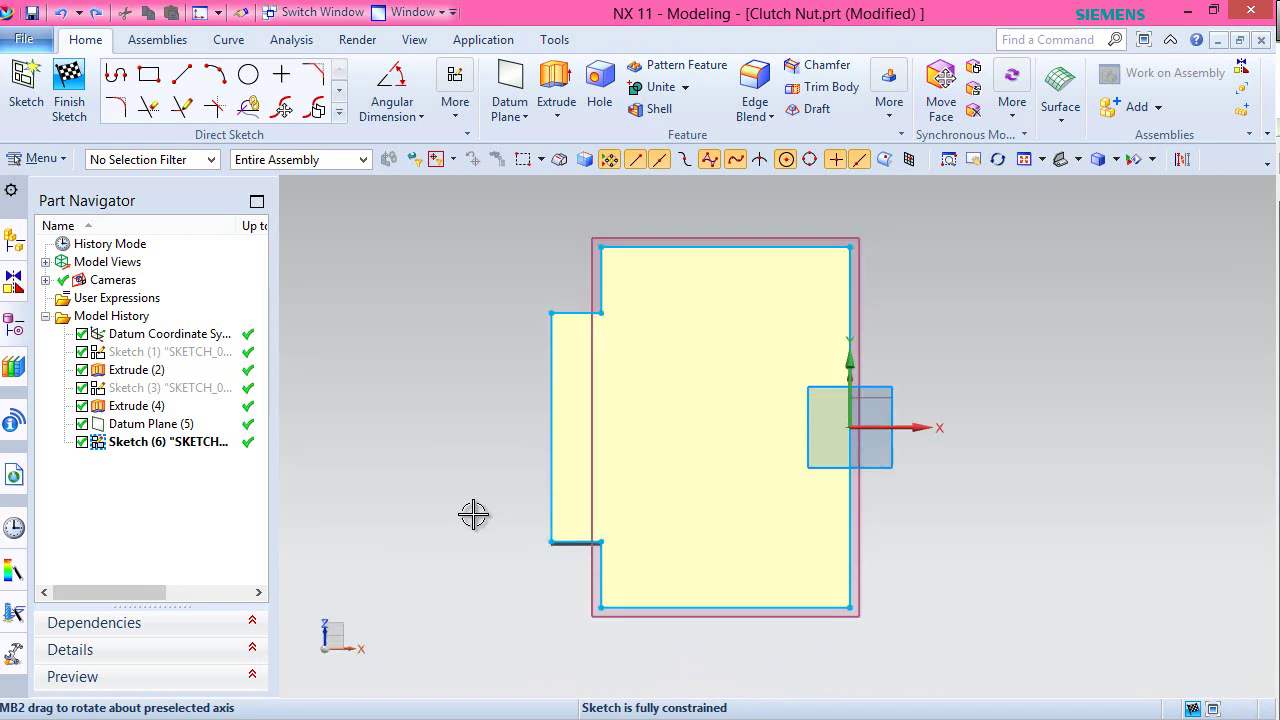
# - Convert the hexagonal profile's upper edge, both adjoining end edges and the boss's upper edge to reference curves
pyautogui.click(1182, 161)
pyautogui.scroll(-1, 1023, 302)
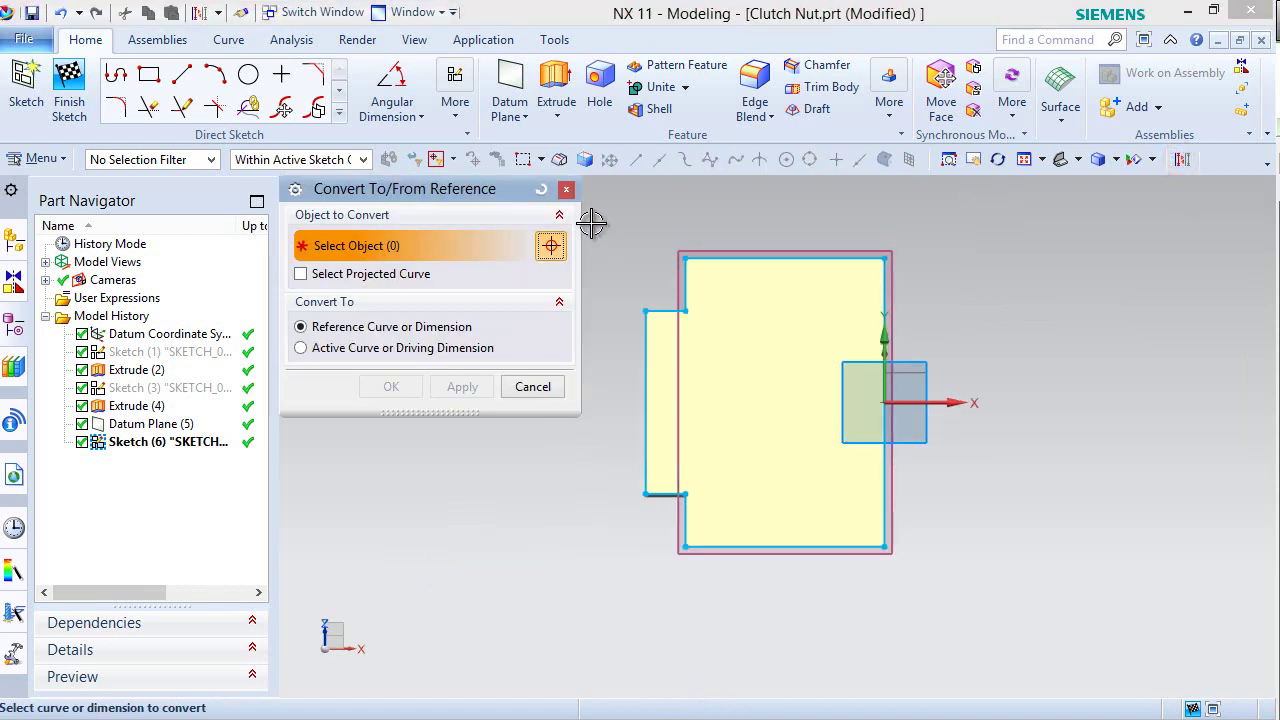
pyautogui.click(850, 376)
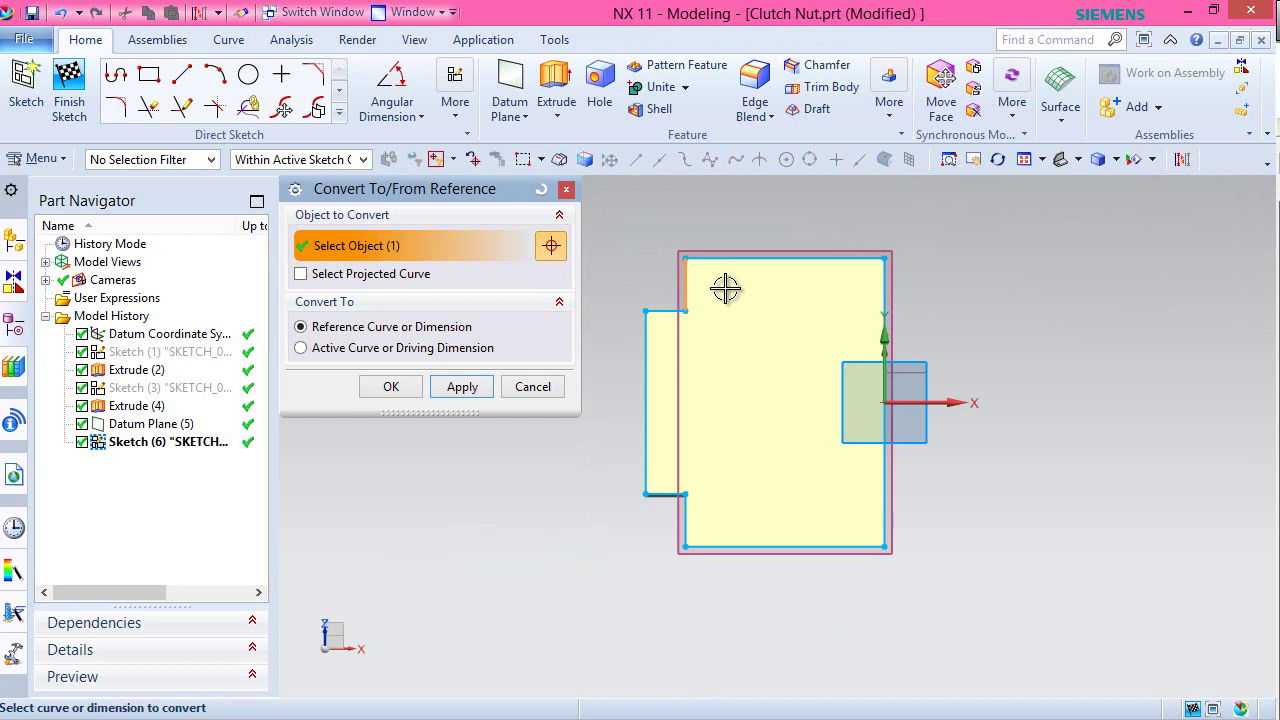
pyautogui.click(748, 260)
pyautogui.click(886, 279)
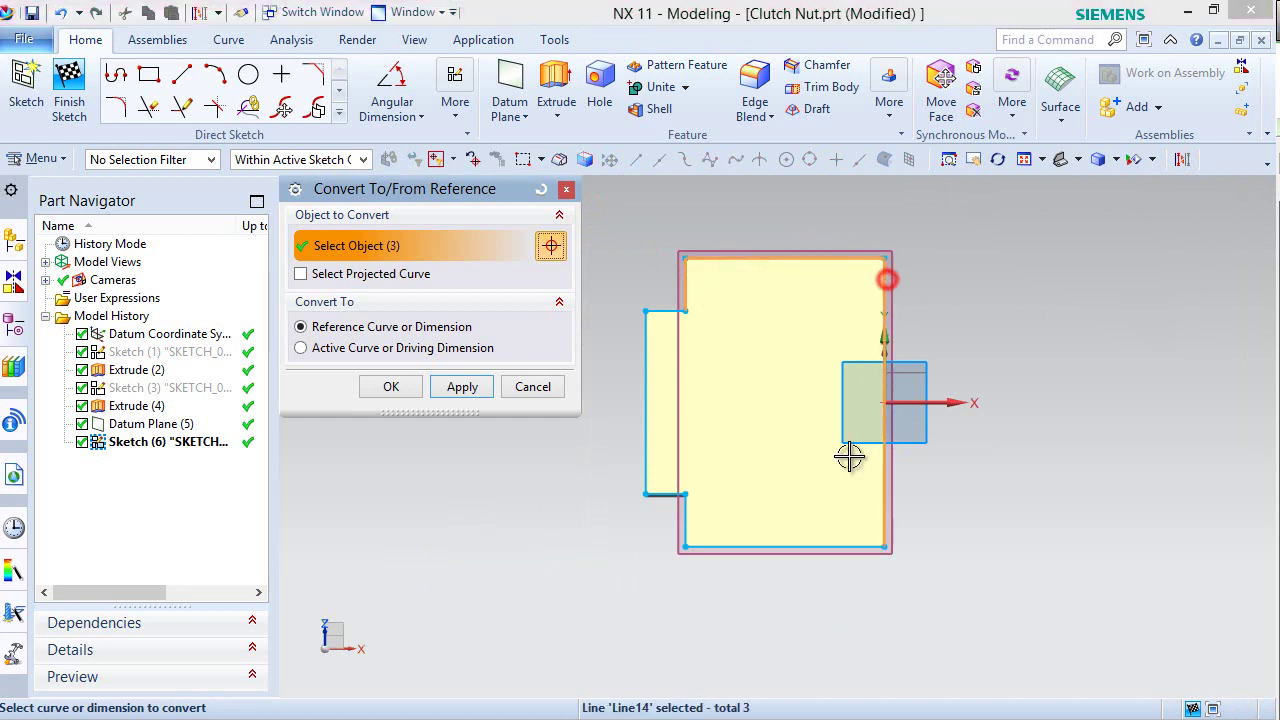
pyautogui.click(818, 548)
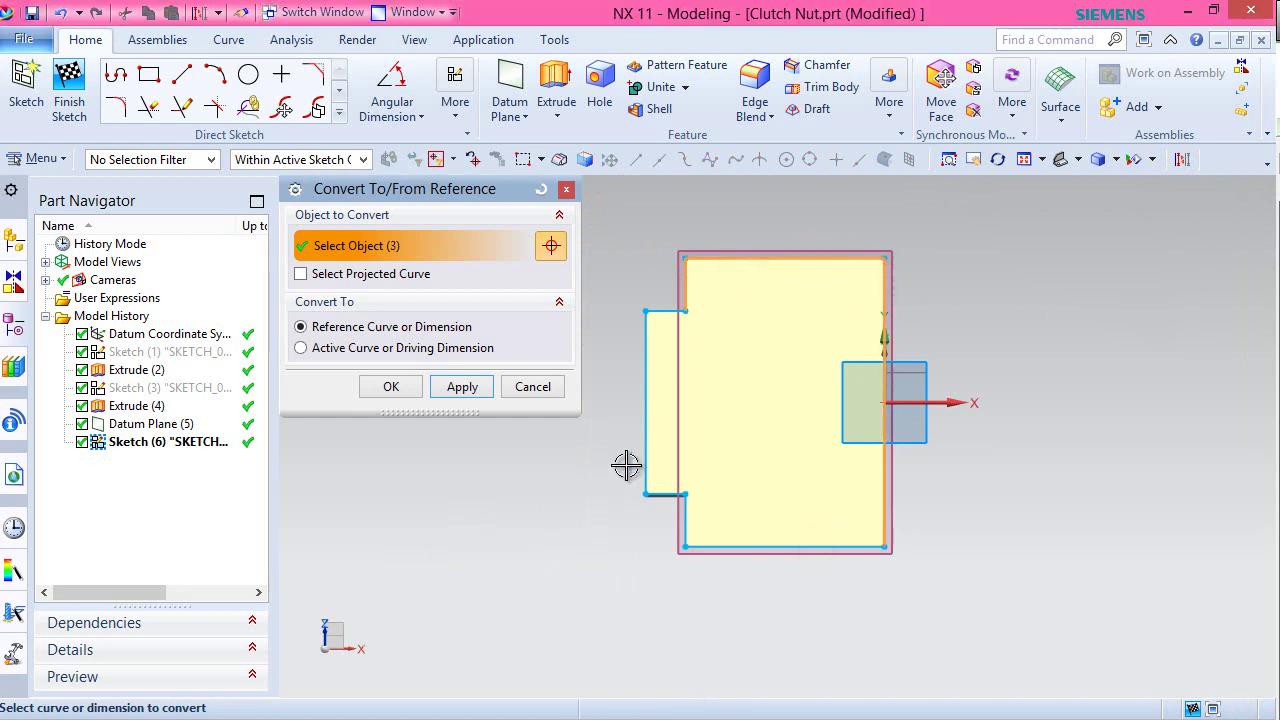
pyautogui.click(664, 310)
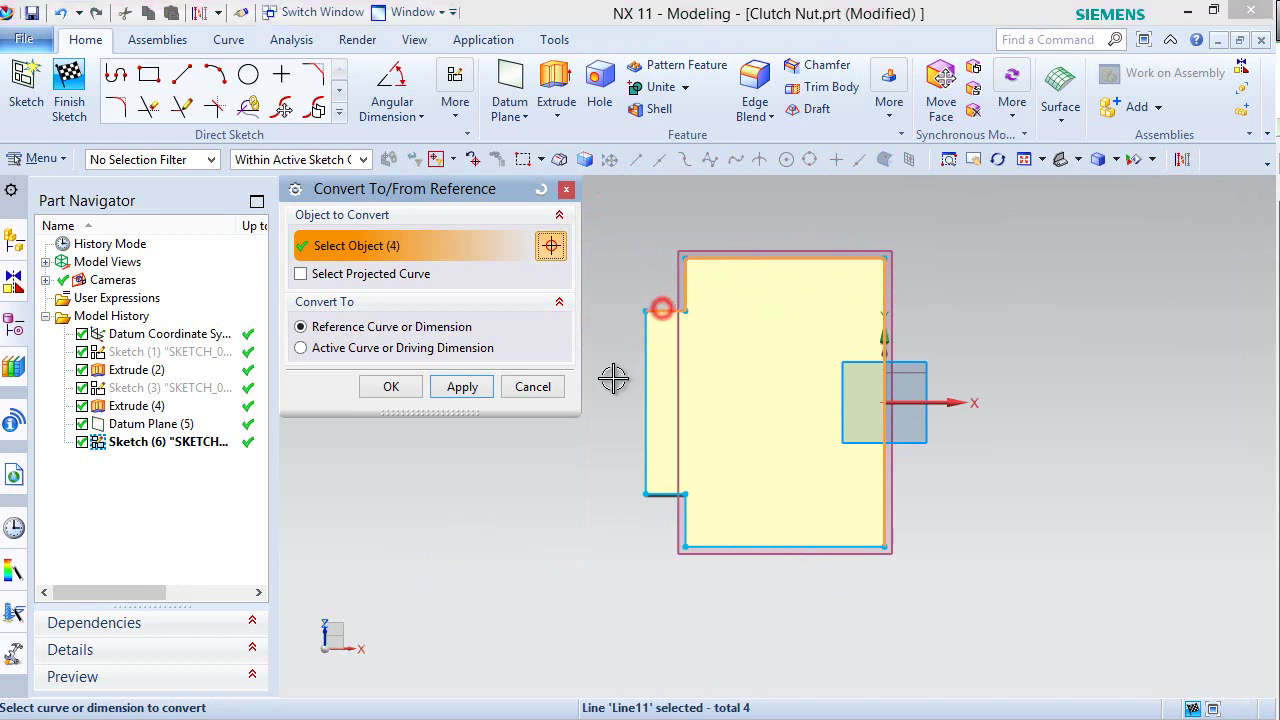
pyautogui.click(462, 388)
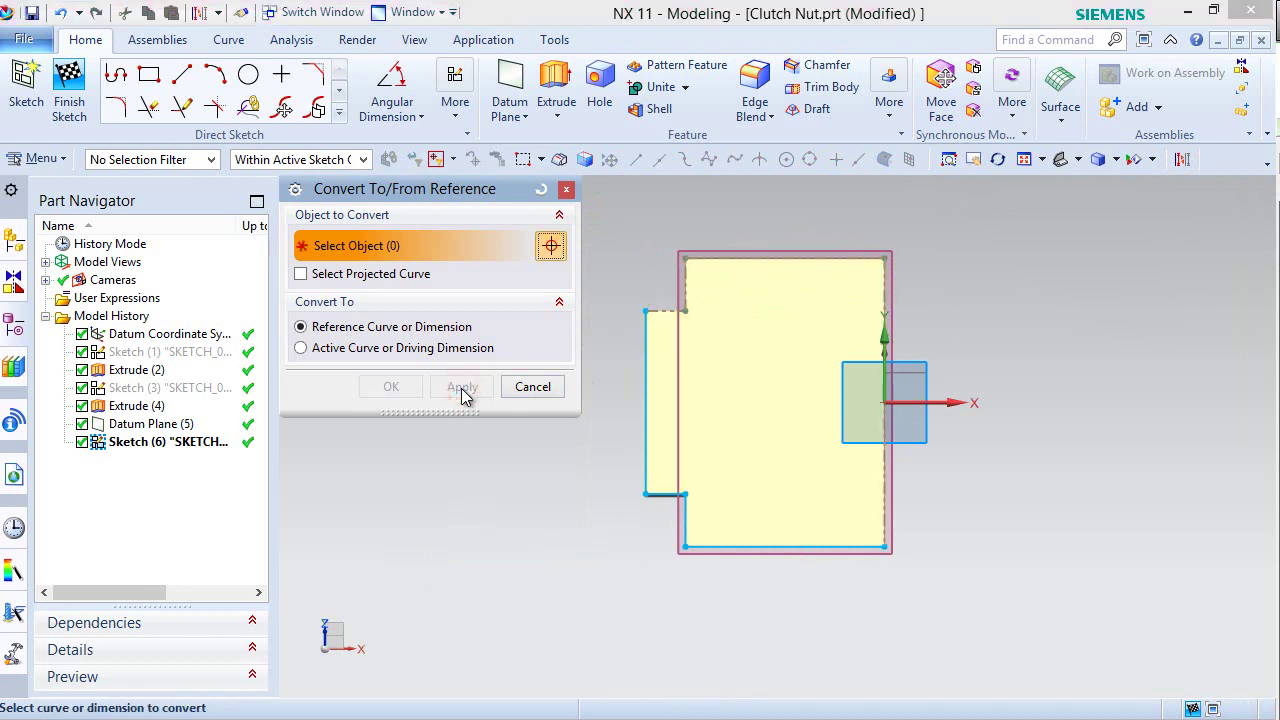
pyautogui.click(532, 387)
# - Sketch a diagonal line about 0.027 in long across the hexagonal profile's upper corner on the boss side, joining the upper and end reference edges
pyautogui.scroll(2, 800, 230)
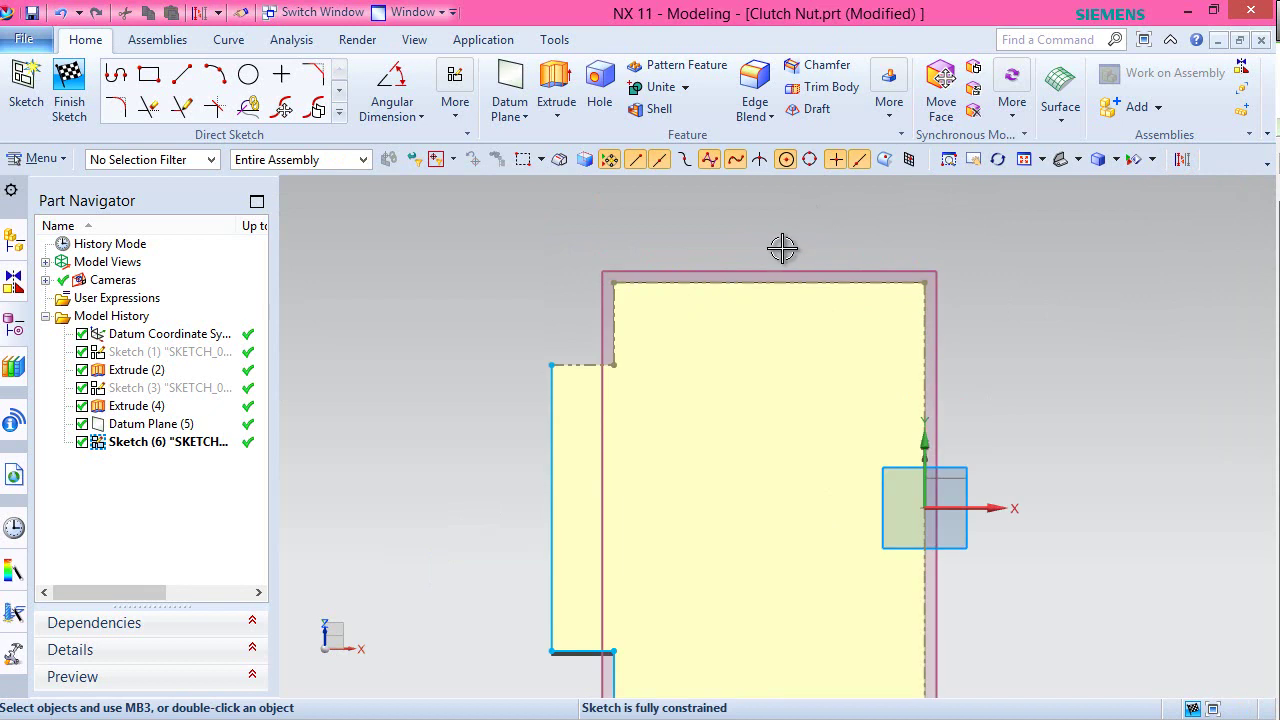
pyautogui.click(703, 231)
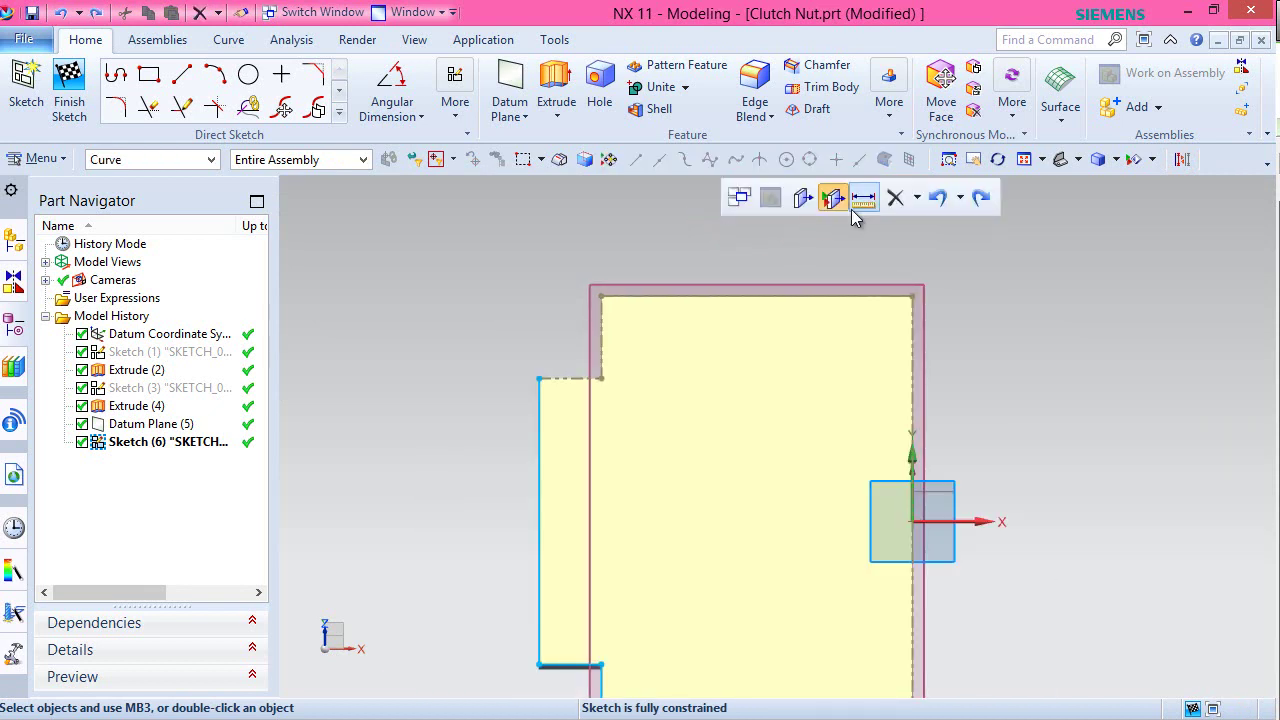
pyautogui.click(916, 198)
pyautogui.click(931, 247)
pyautogui.scroll(5, 643, 271)
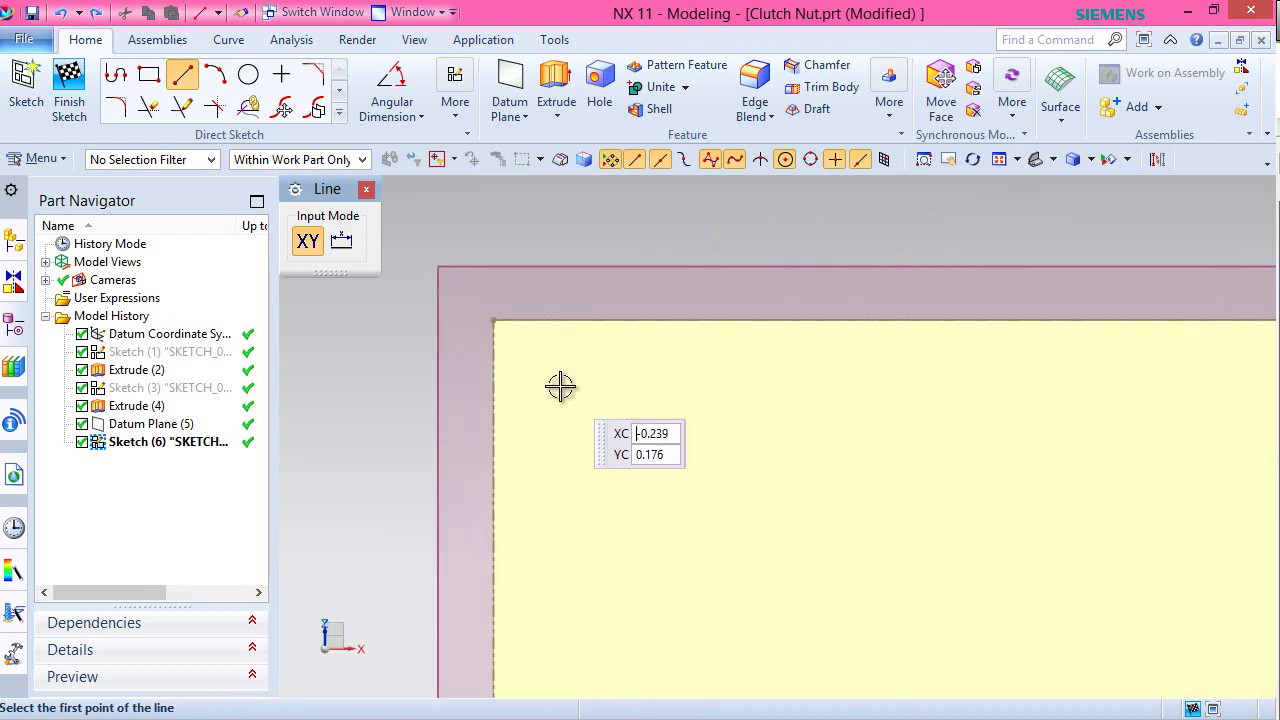
pyautogui.click(620, 320)
pyautogui.click(498, 412)
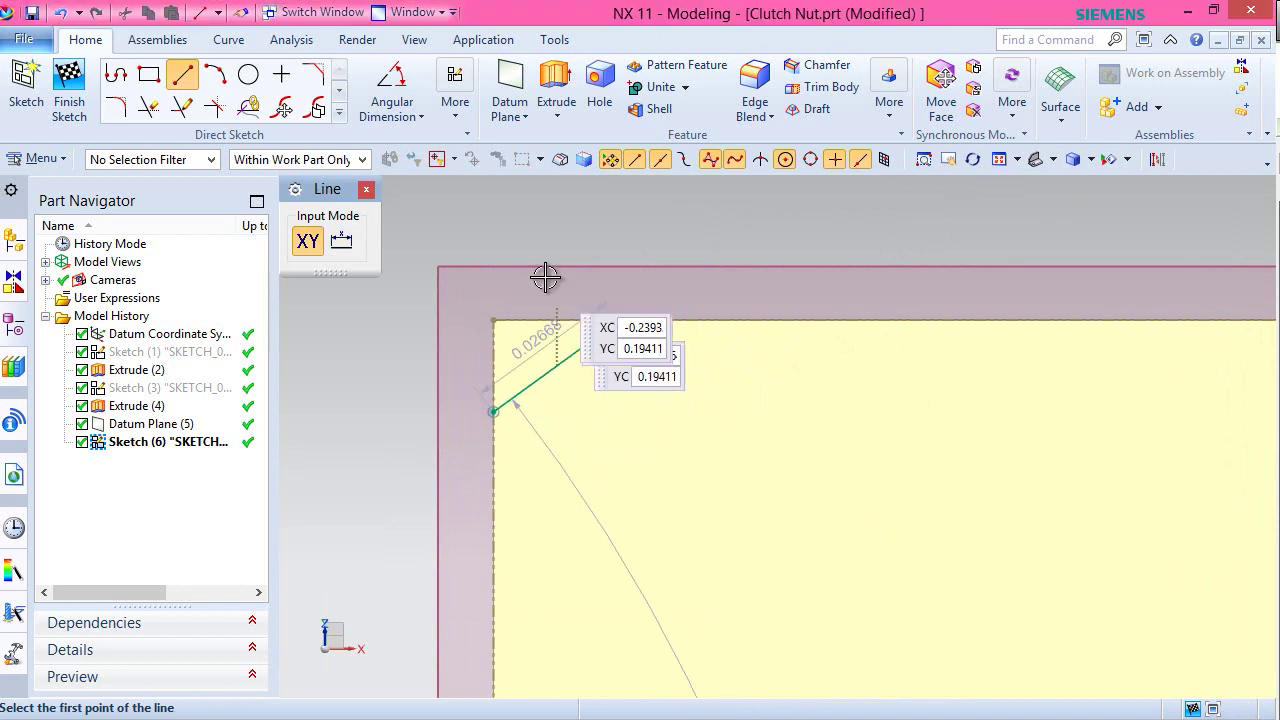
# - Add a 45° angular dimension between the profile's upper reference edge and the diagonal corner line
pyautogui.click(395, 80)
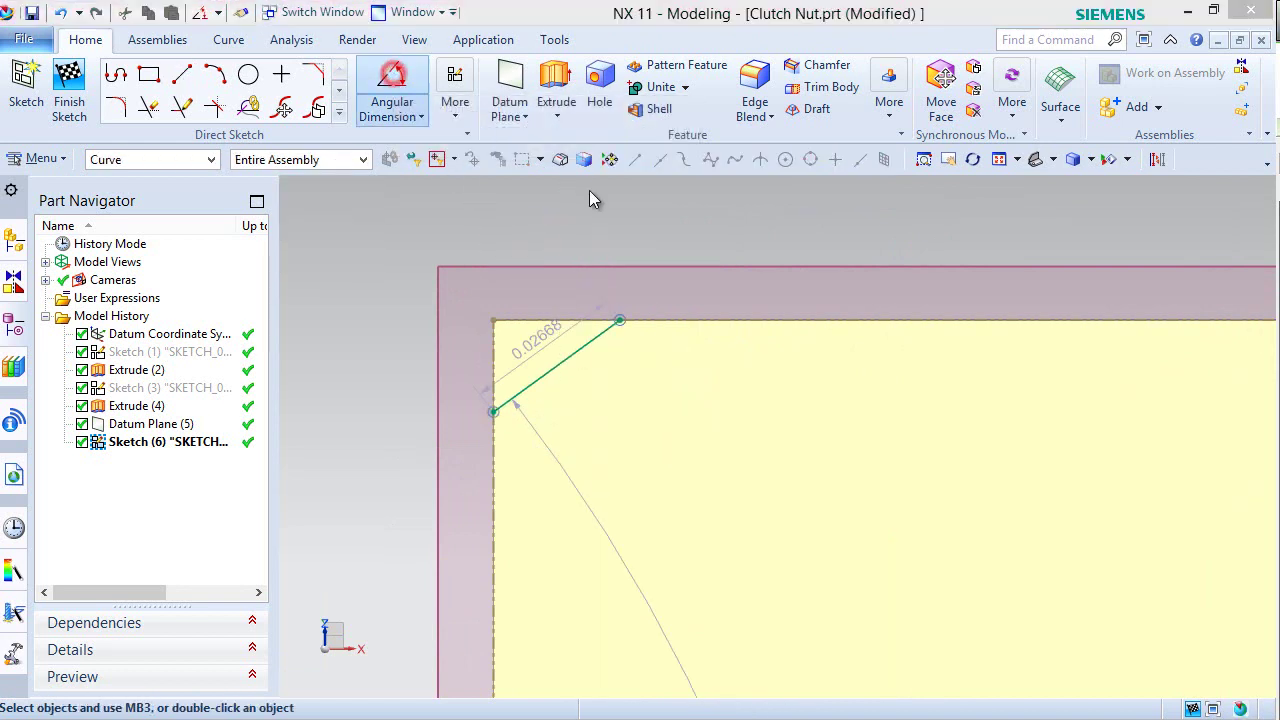
pyautogui.scroll(3, 800, 340)
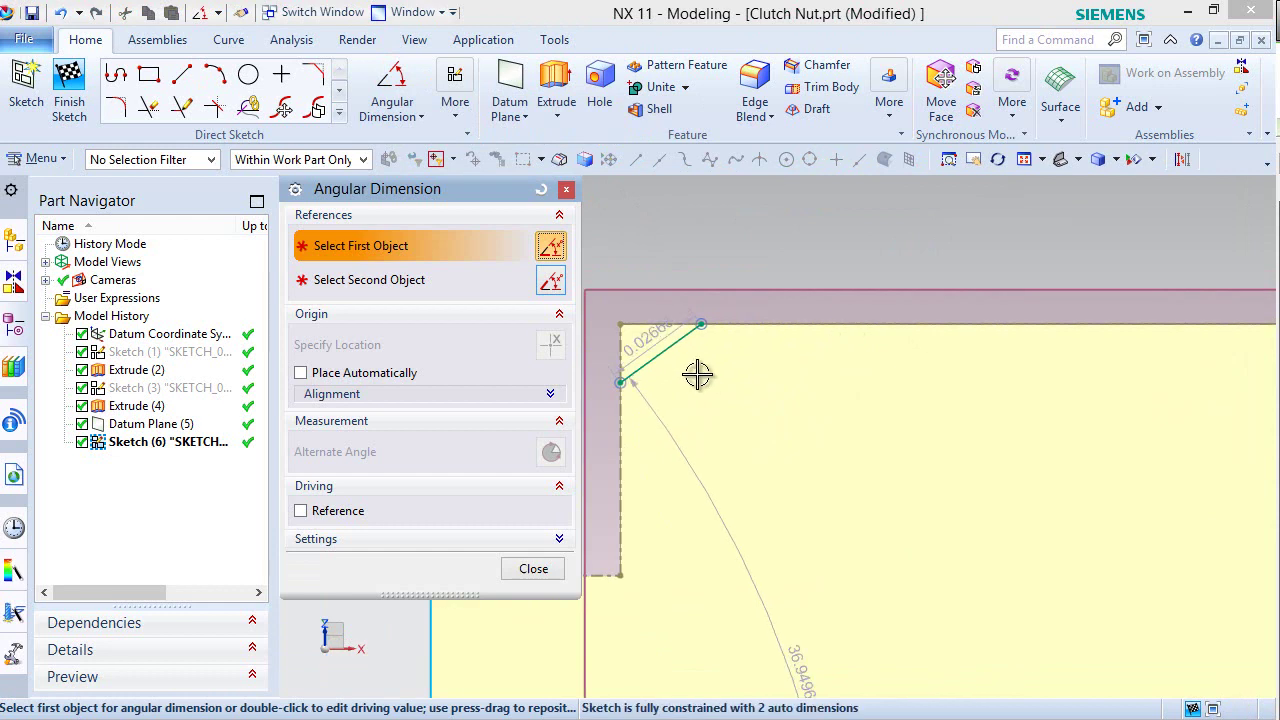
pyautogui.scroll(2, 630, 345)
pyautogui.click(683, 278)
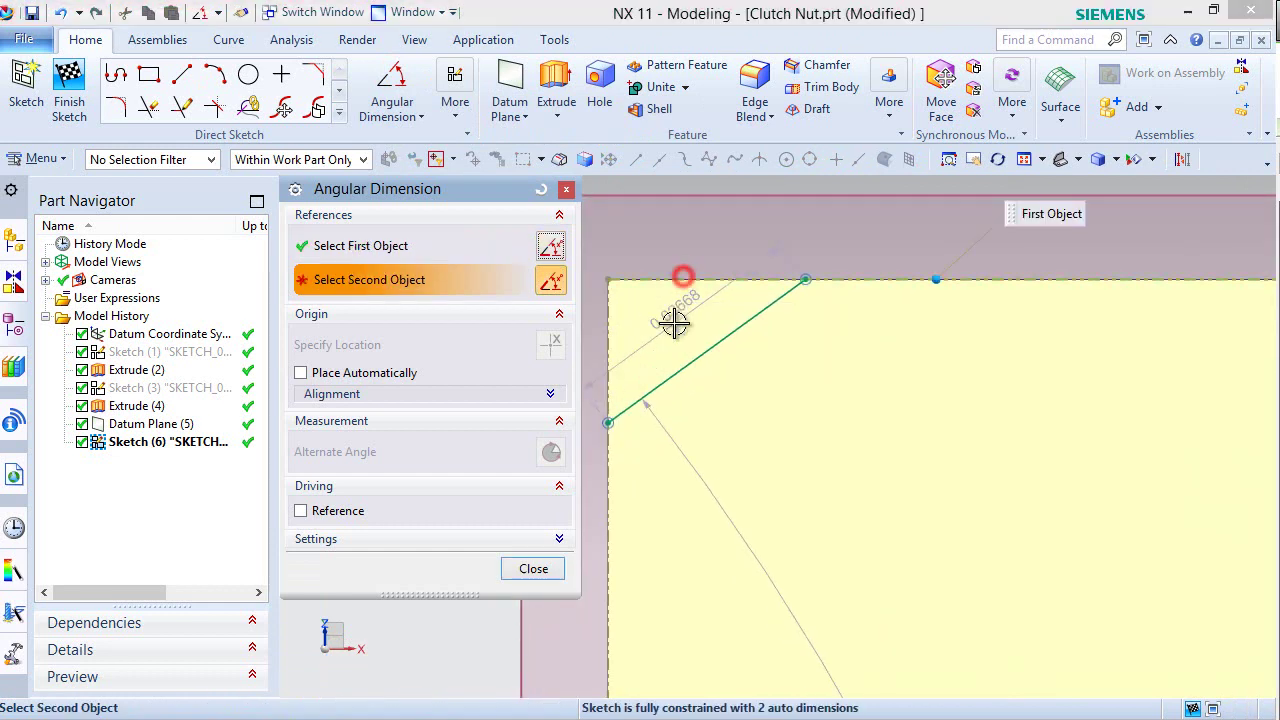
pyautogui.click(669, 376)
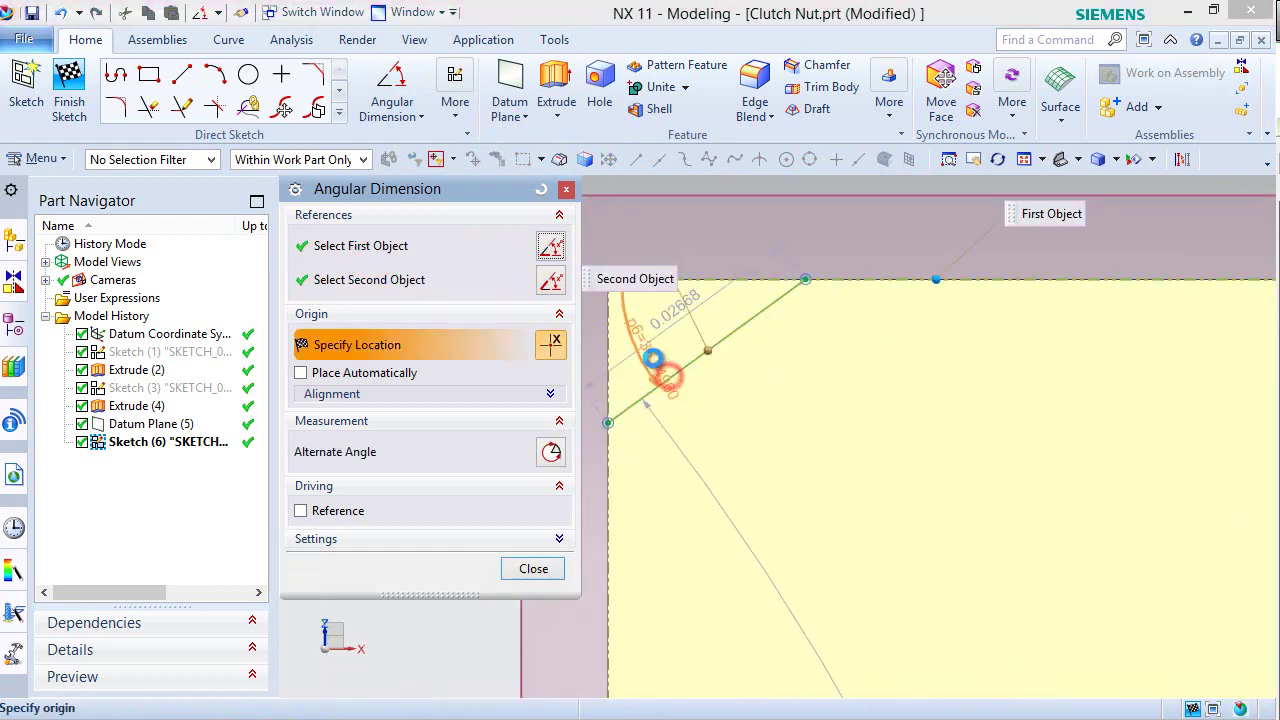
pyautogui.click(653, 358)
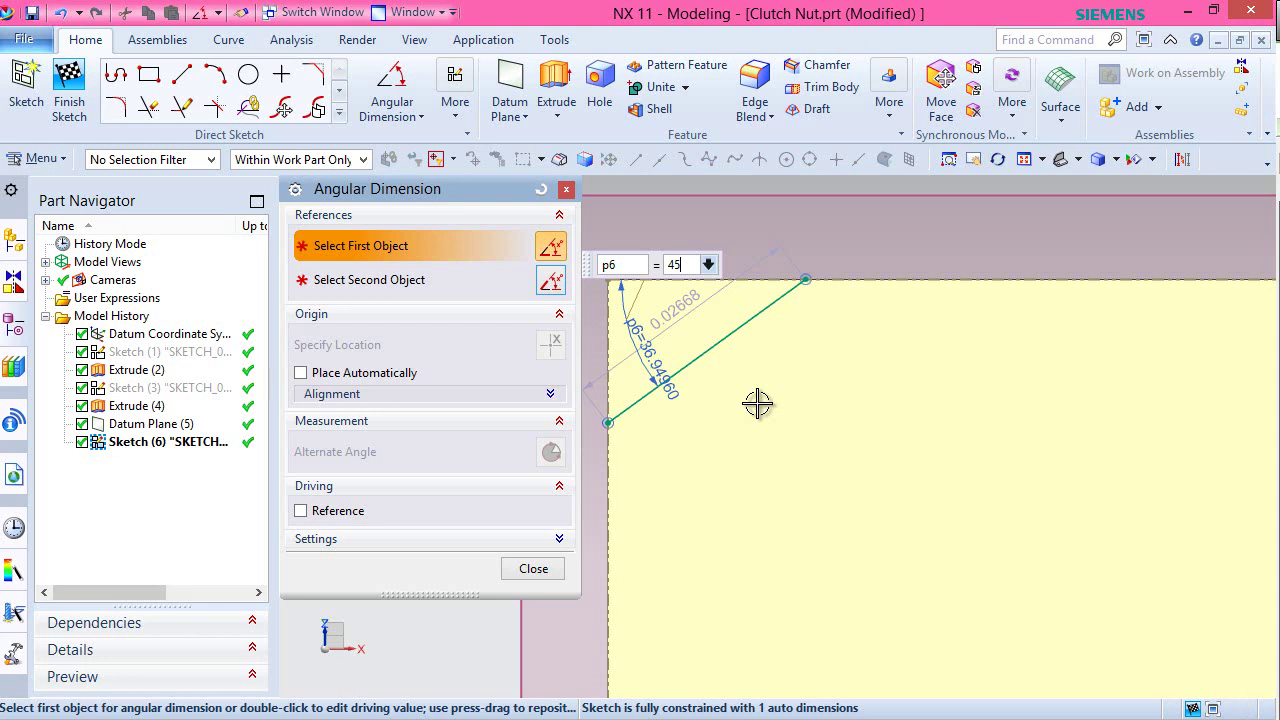
pyautogui.write('45')
pyautogui.press('Return')
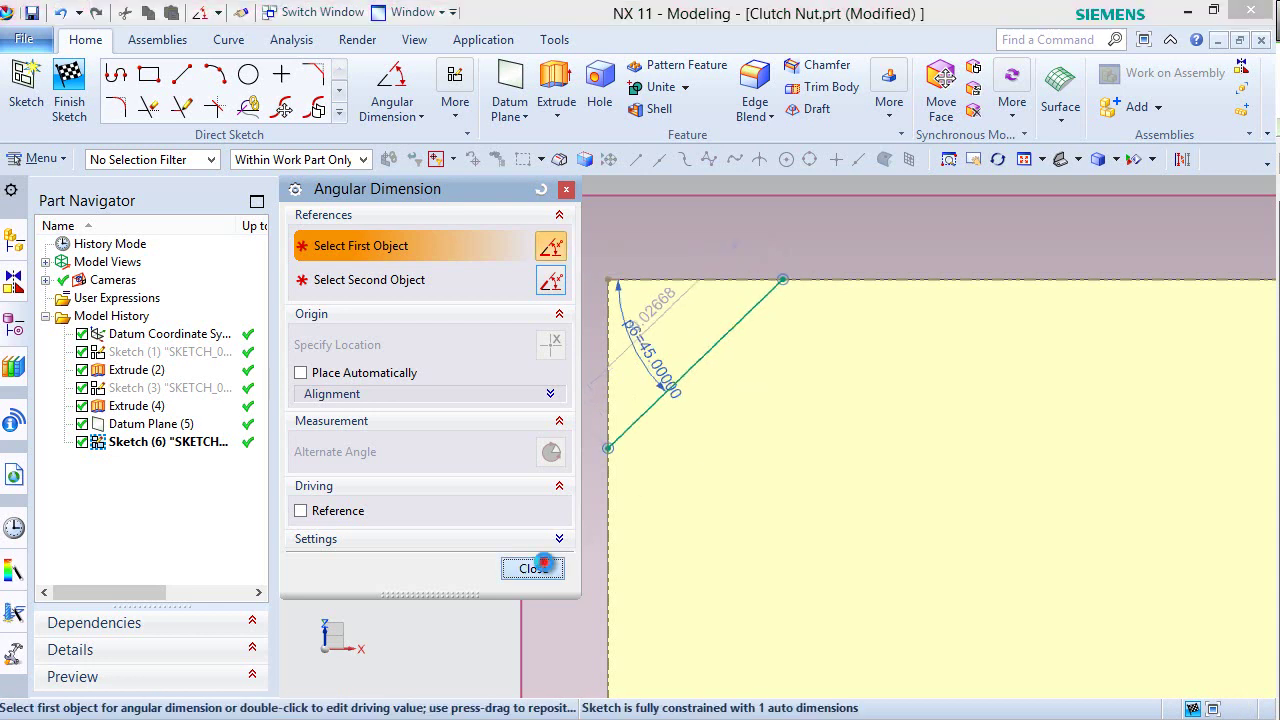
pyautogui.click(532, 568)
# - Dimension the horizontal distance from the boss-side upper corner to the diagonal line's upper endpoint as 0.02 in
pyautogui.click(416, 116)
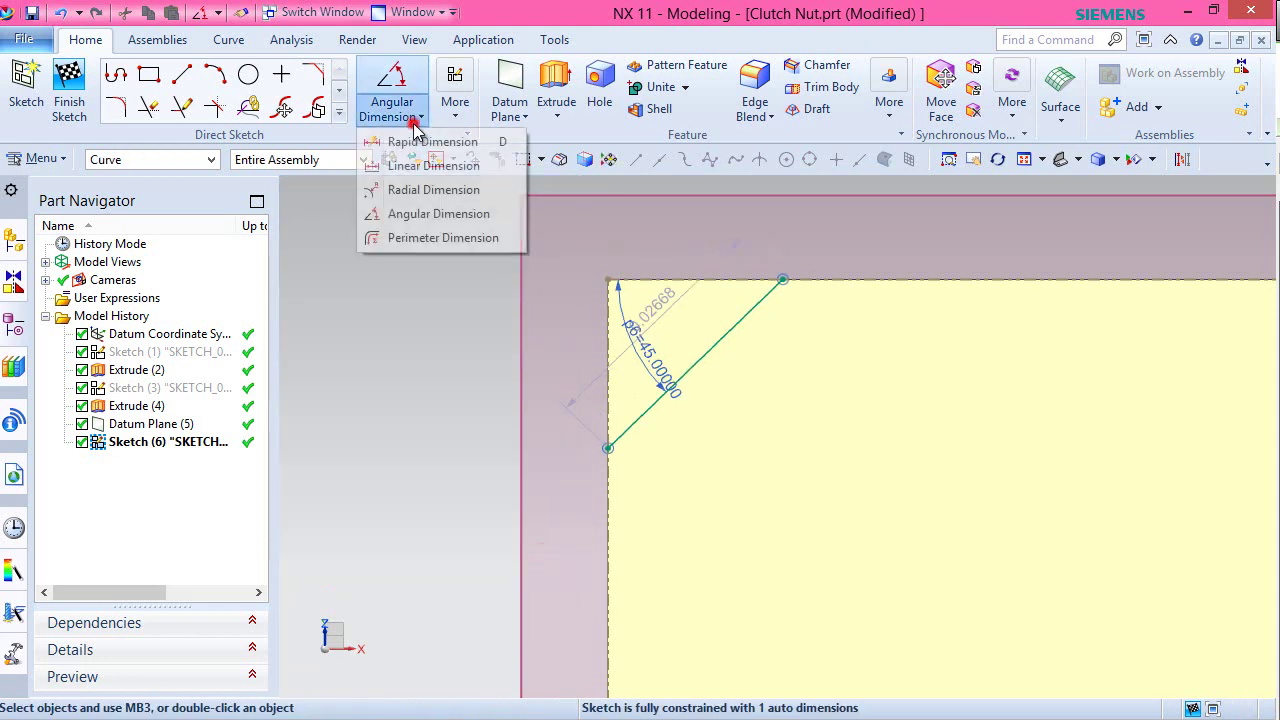
pyautogui.click(403, 138)
pyautogui.scroll(-2, 956, 421)
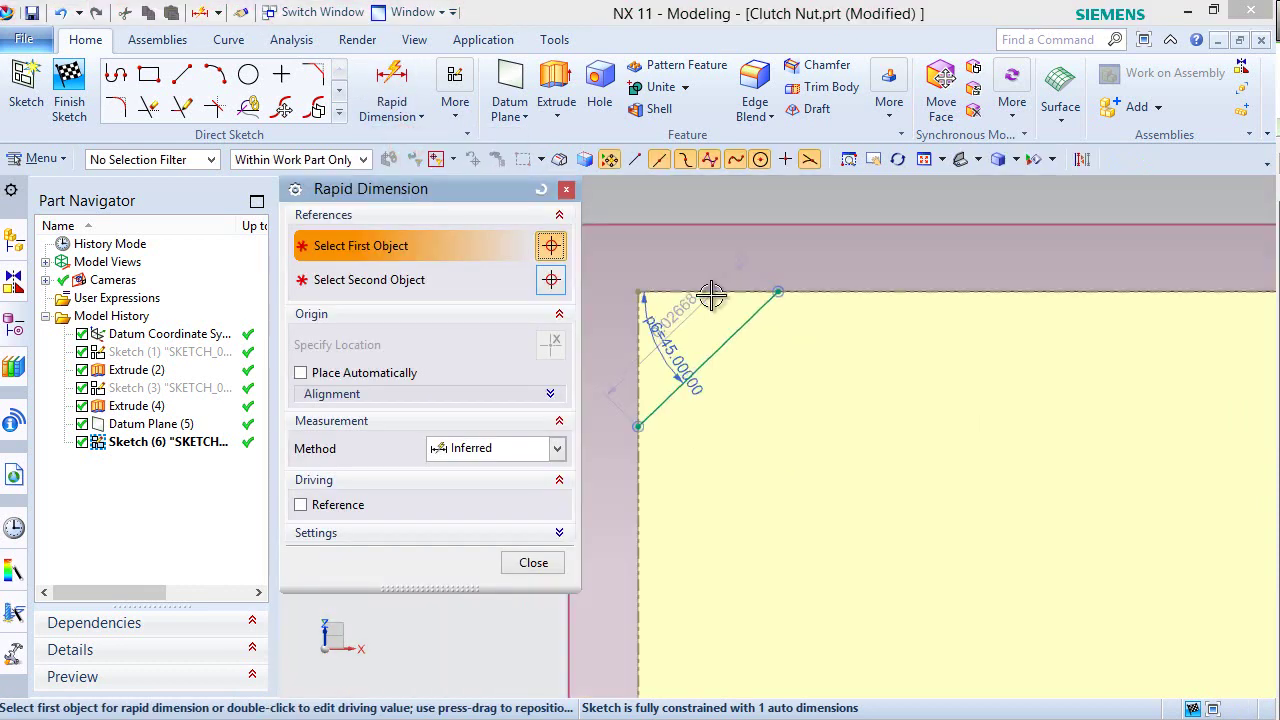
pyautogui.click(640, 311)
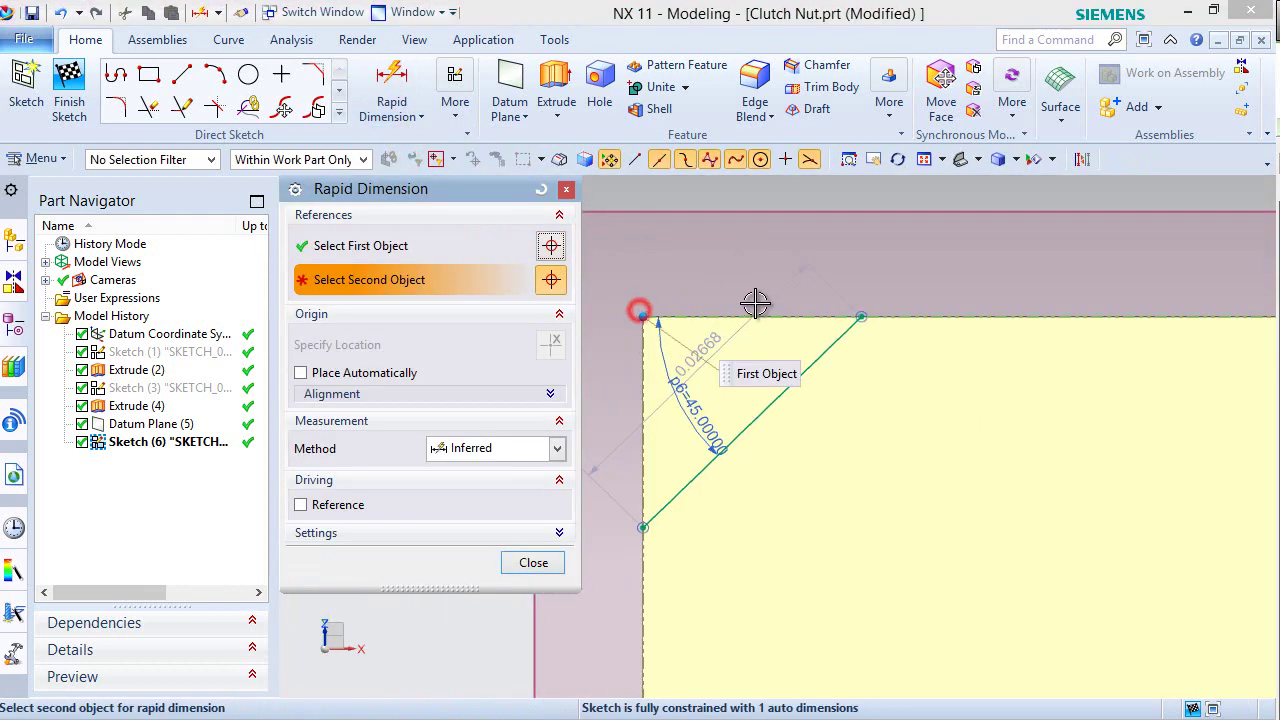
pyautogui.click(858, 315)
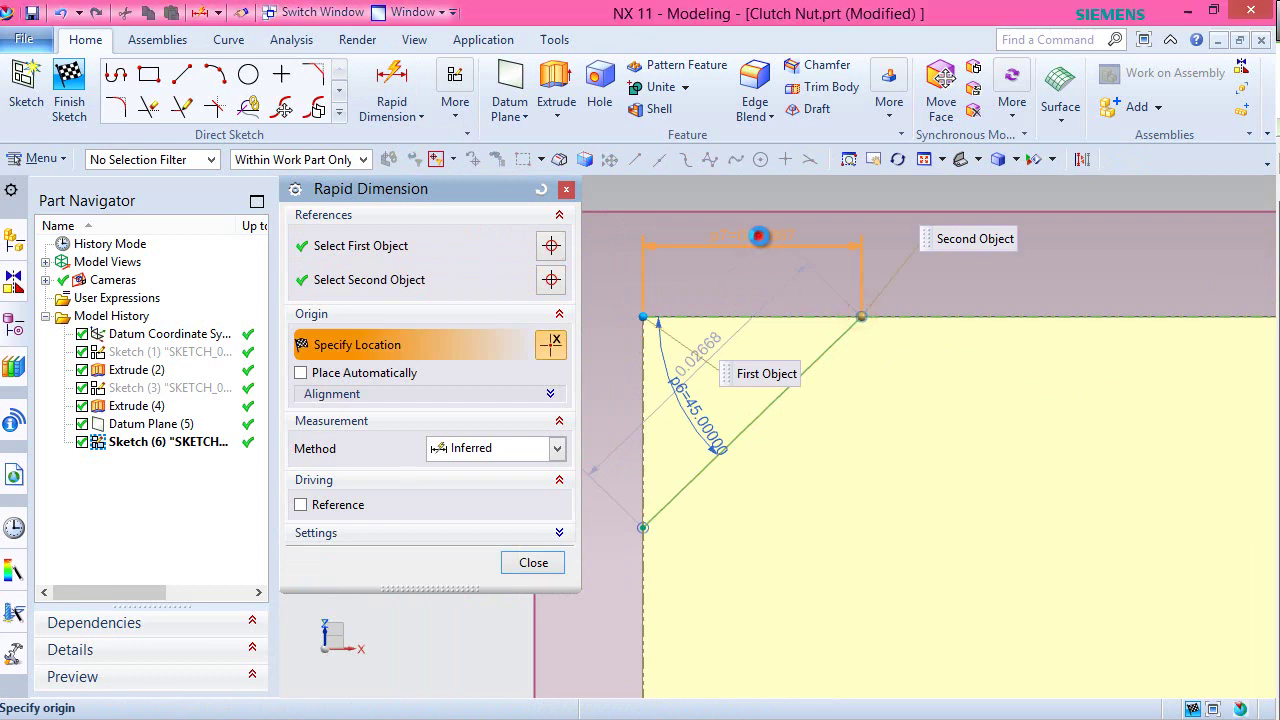
pyautogui.click(762, 238)
pyautogui.write('.02')
pyautogui.press('Return')
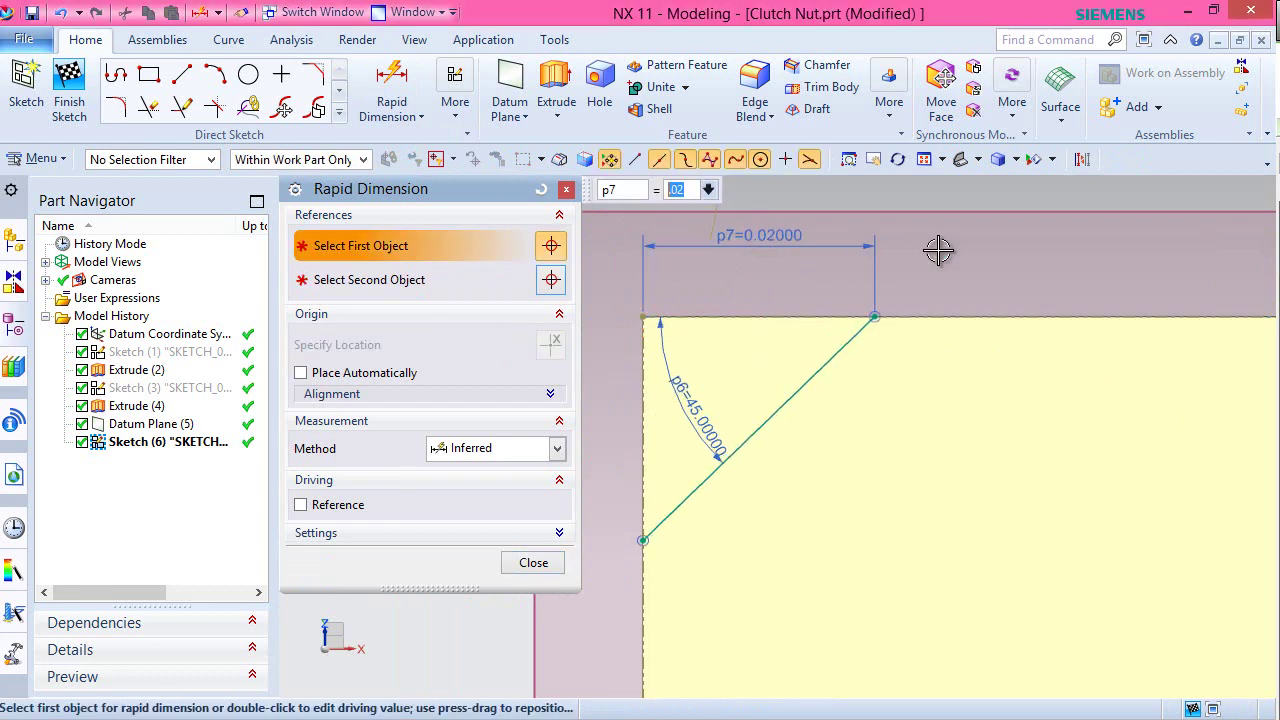
pyautogui.click(533, 563)
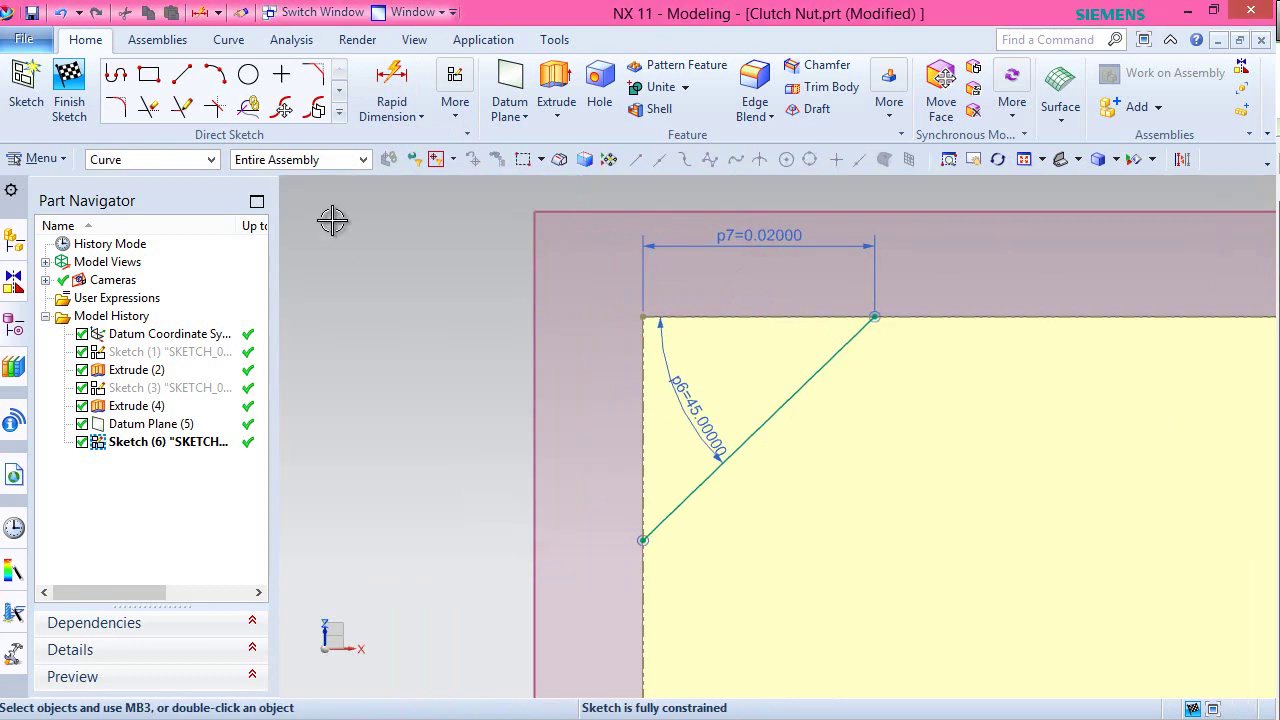
# - Close the boss-side corner triangle with a vertical and a horizontal line joining the diagonal's endpoints to the profile corner
pyautogui.click(181, 78)
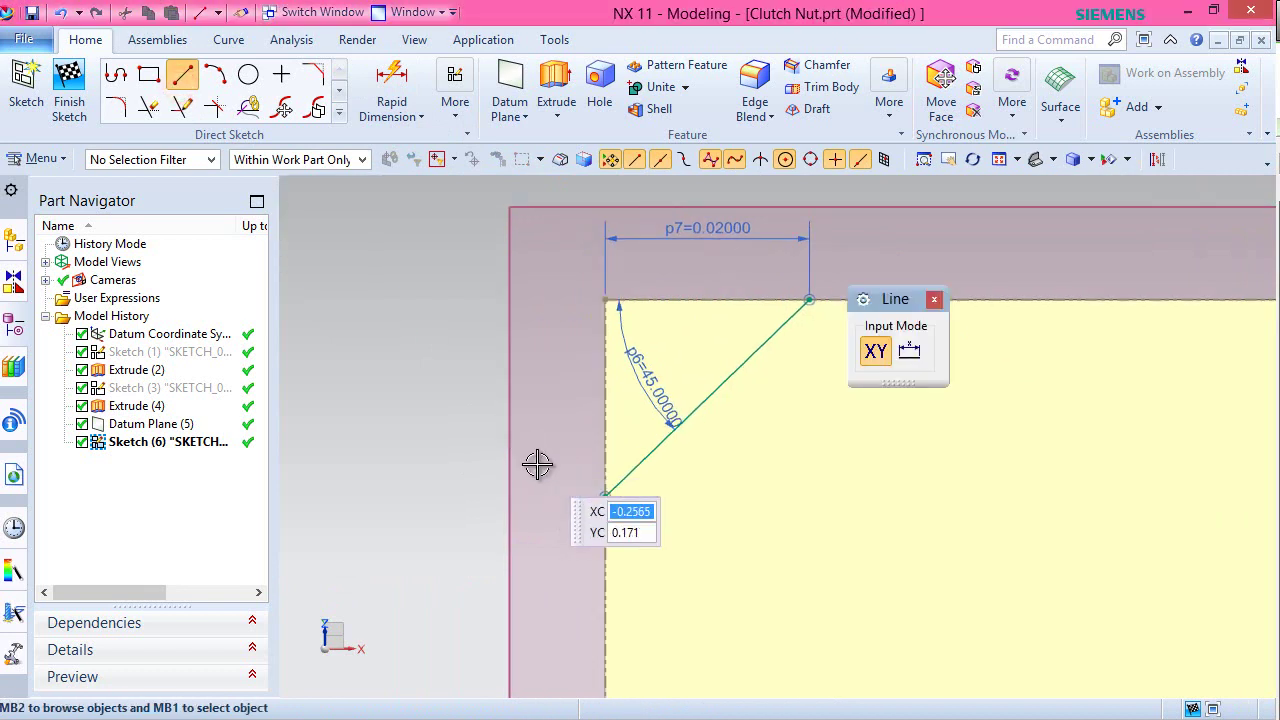
pyautogui.click(608, 497)
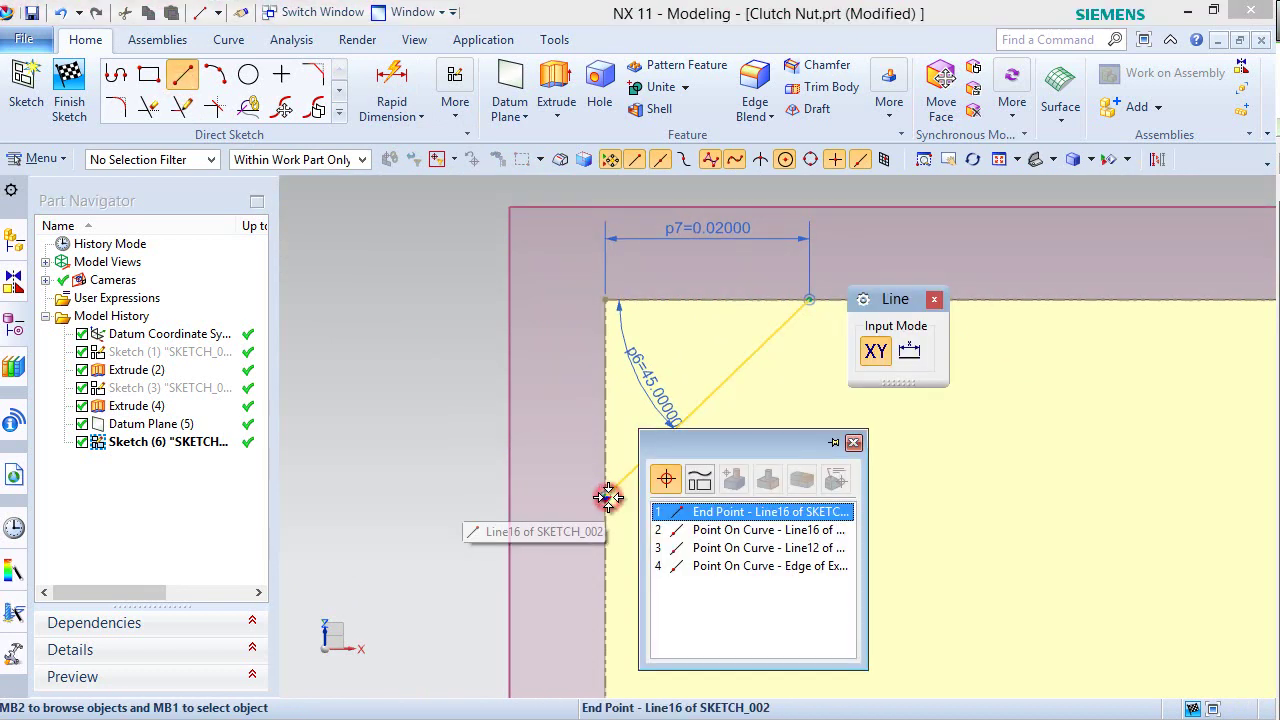
pyautogui.click(743, 512)
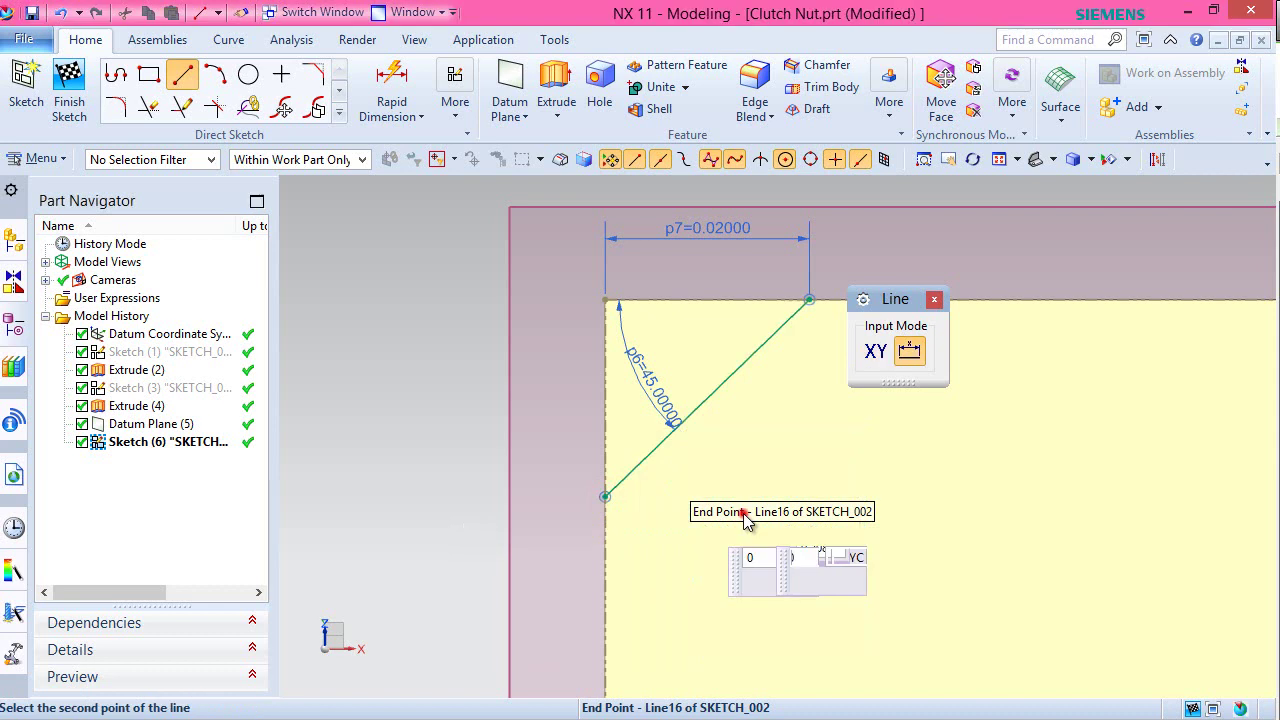
pyautogui.click(608, 300)
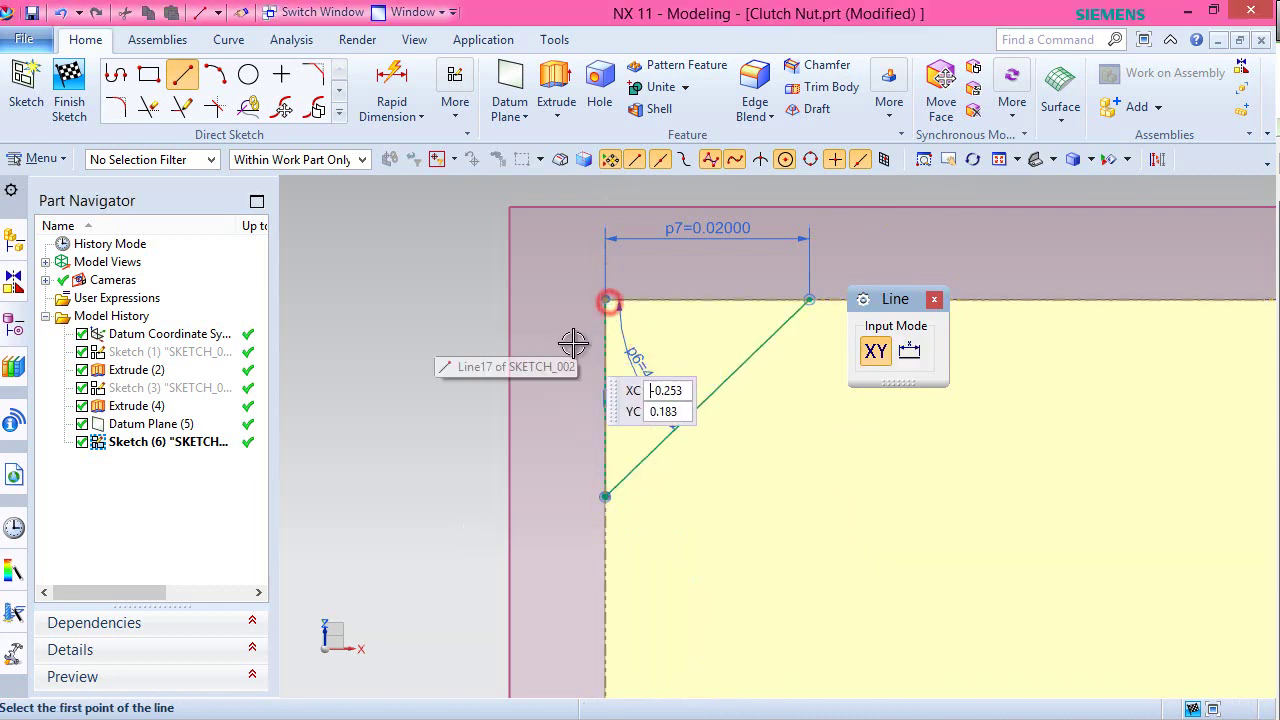
pyautogui.click(606, 299)
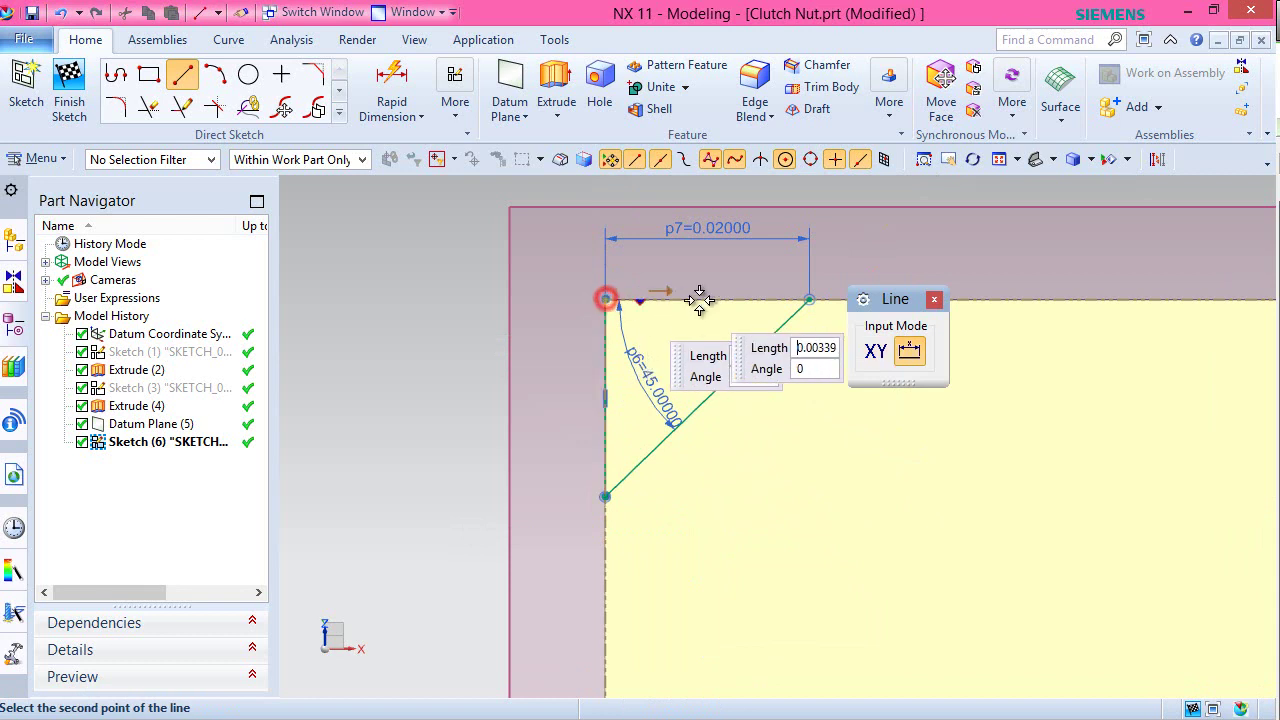
pyautogui.click(809, 299)
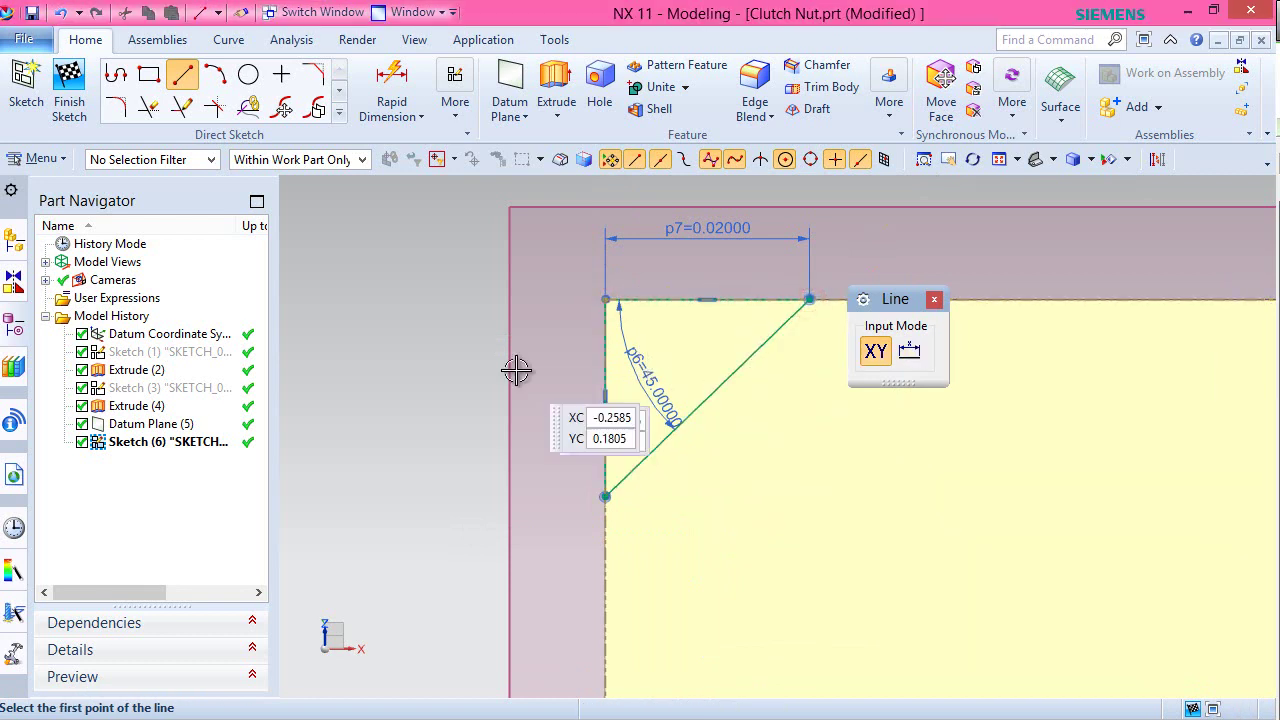
pyautogui.rightClick(451, 329)
pyautogui.click(493, 253)
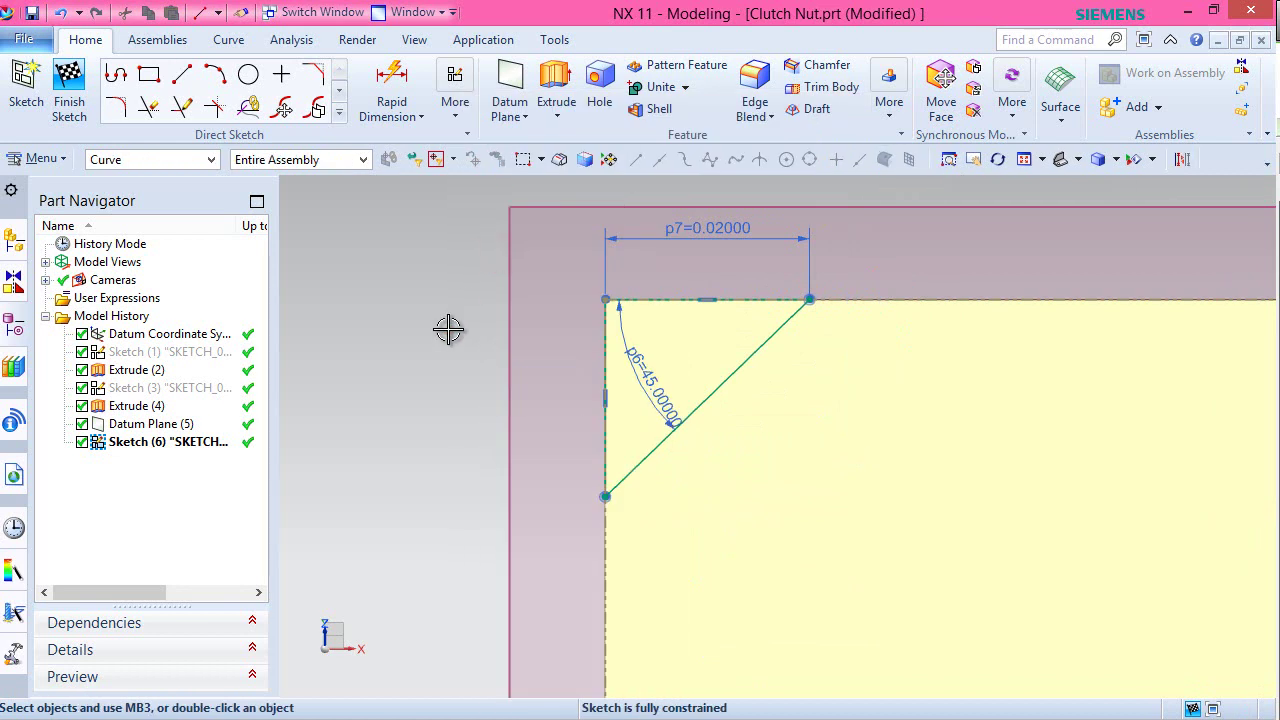
# - Sketch a diagonal line about 0.024 in long across the profile's upper corner on the end opposite the boss
pyautogui.scroll(-5, 446, 326)
pyautogui.scroll(3, 891, 314)
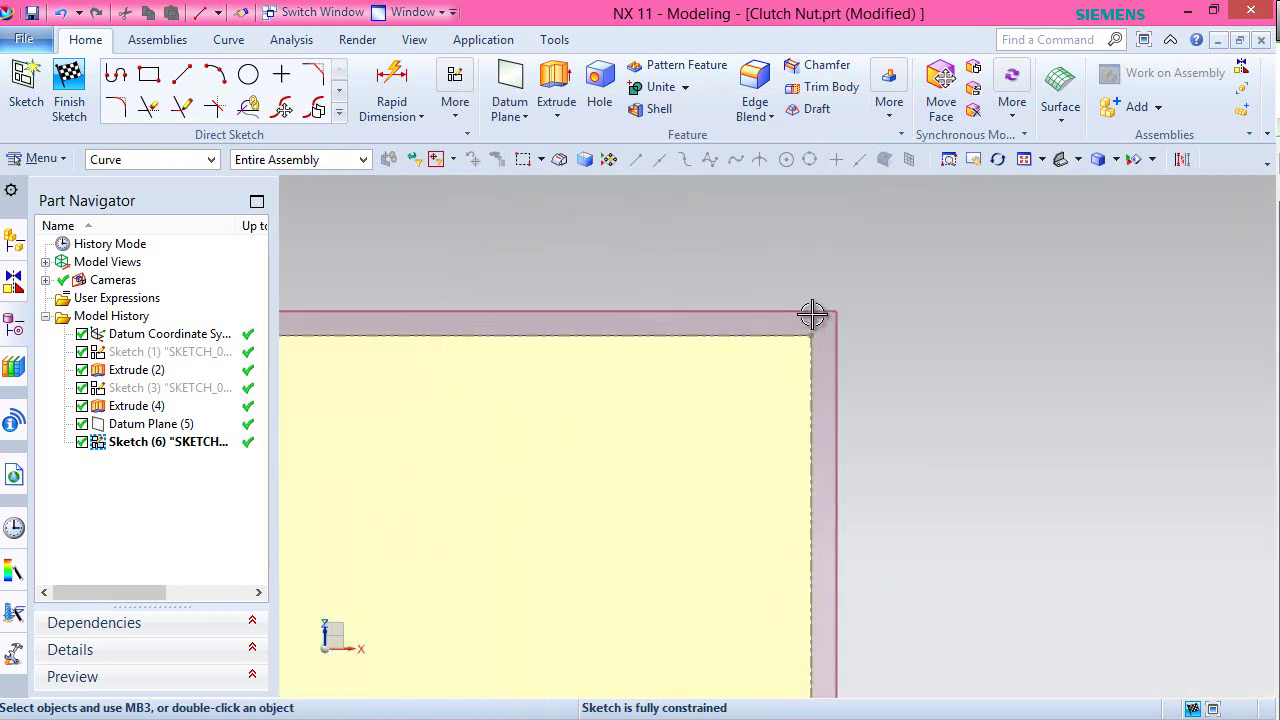
pyautogui.rightClick(988, 249)
pyautogui.click(1171, 213)
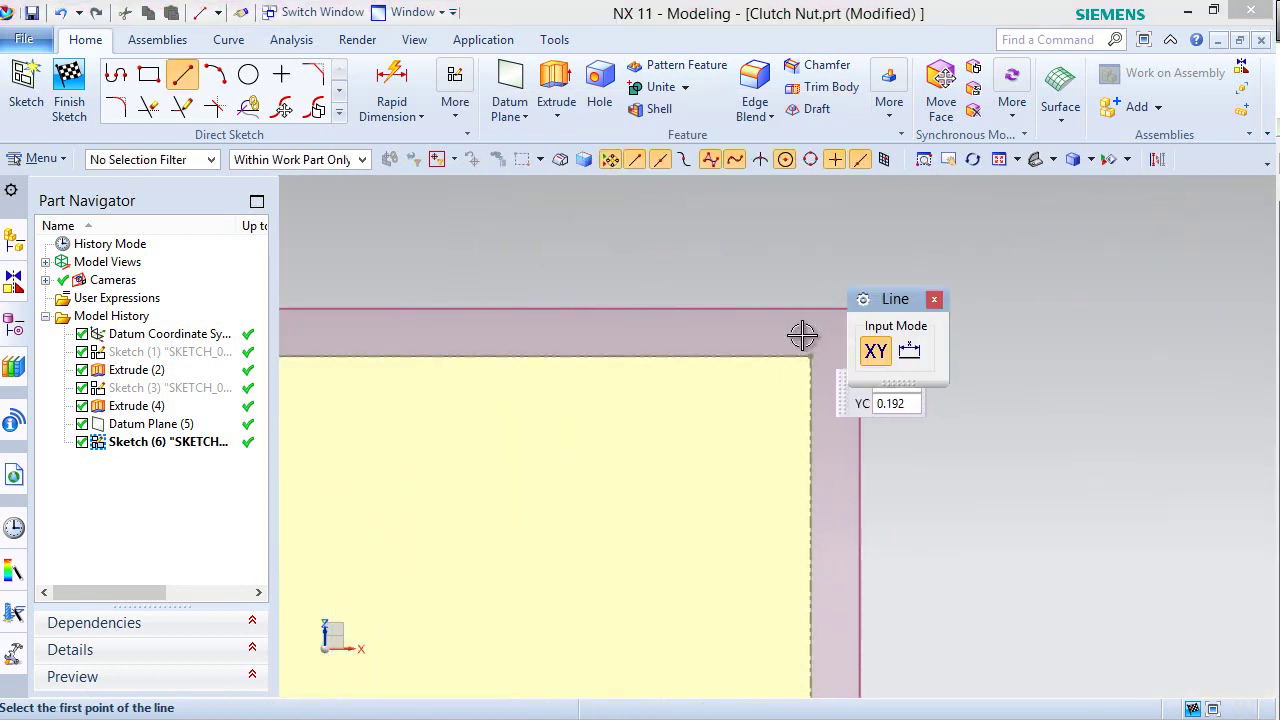
pyautogui.click(720, 357)
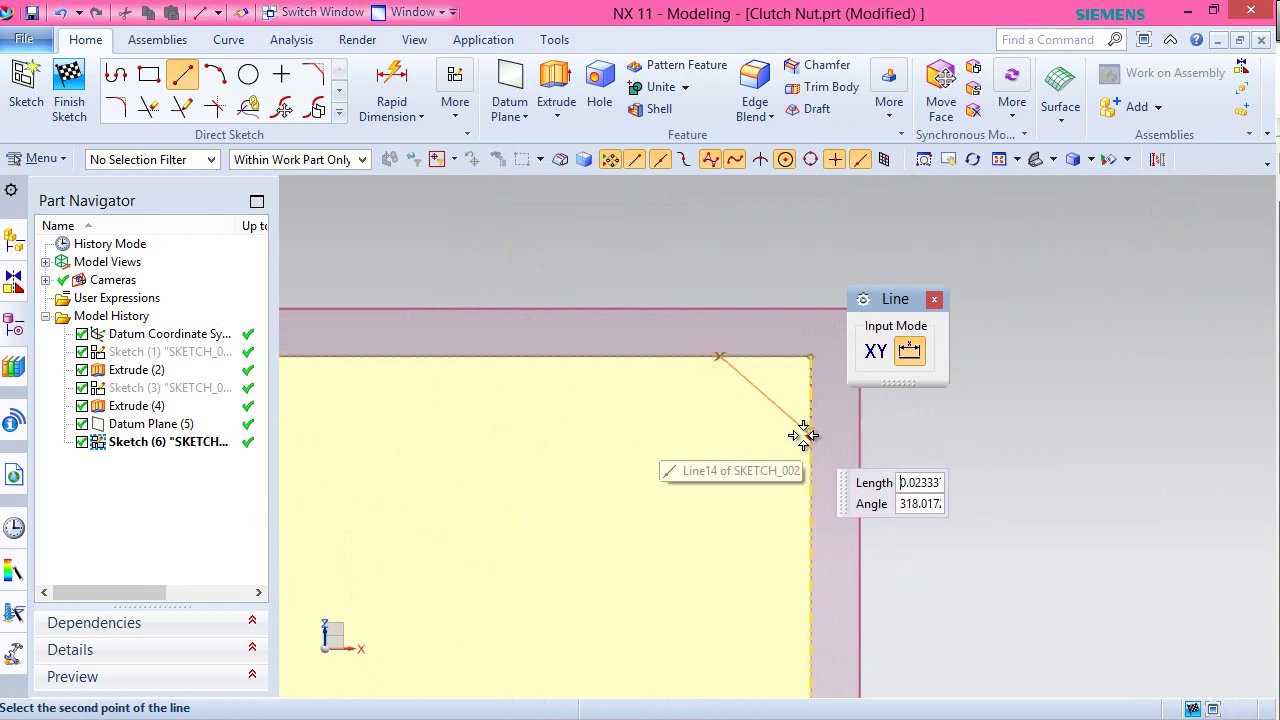
pyautogui.click(810, 437)
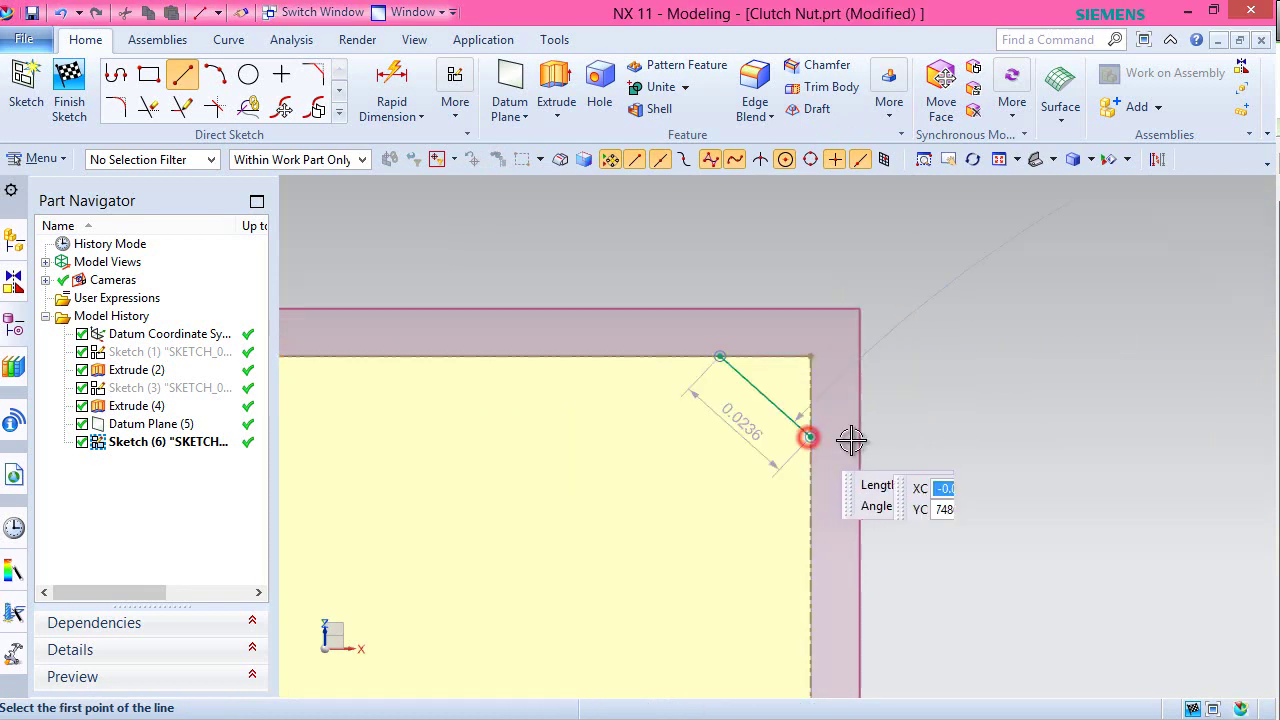
pyautogui.rightClick(926, 438)
pyautogui.click(1000, 130)
pyautogui.press('Escape')
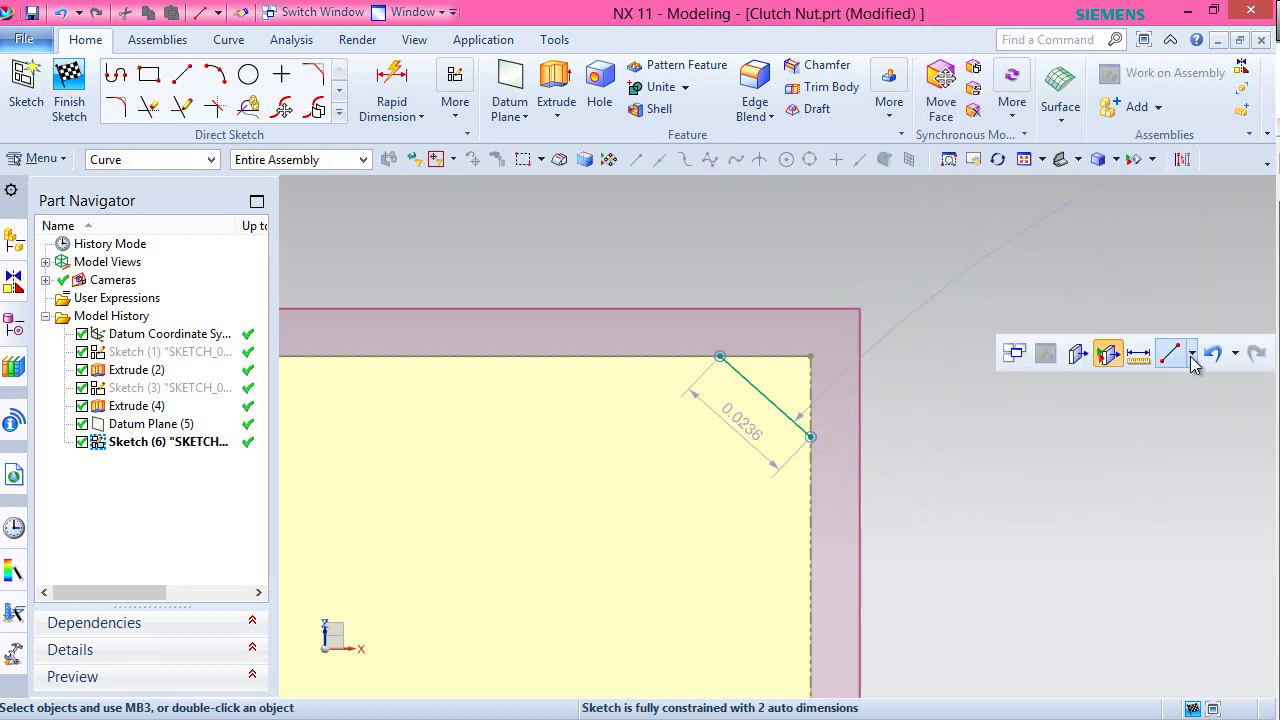
# - Dimension the horizontal distance from the upper corner opposite the boss to the second diagonal's upper endpoint as 0.02 in
pyautogui.click(1192, 356)
pyautogui.click(1130, 431)
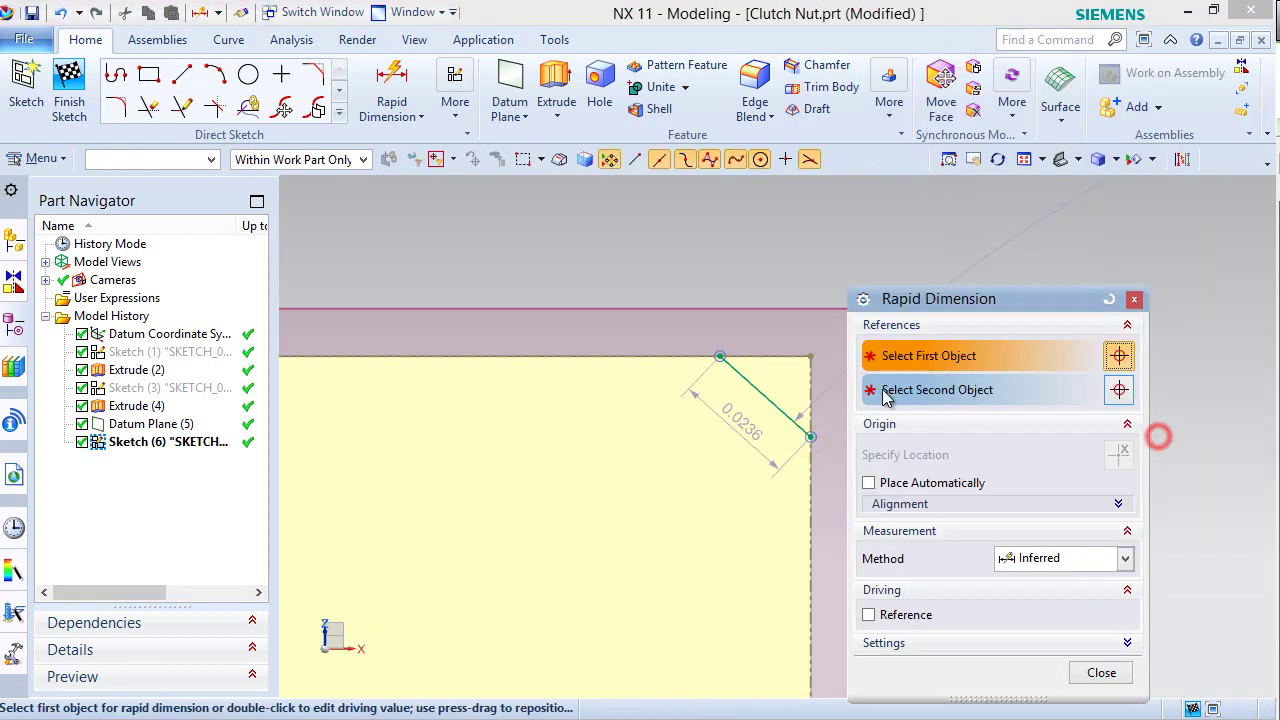
pyautogui.click(811, 355)
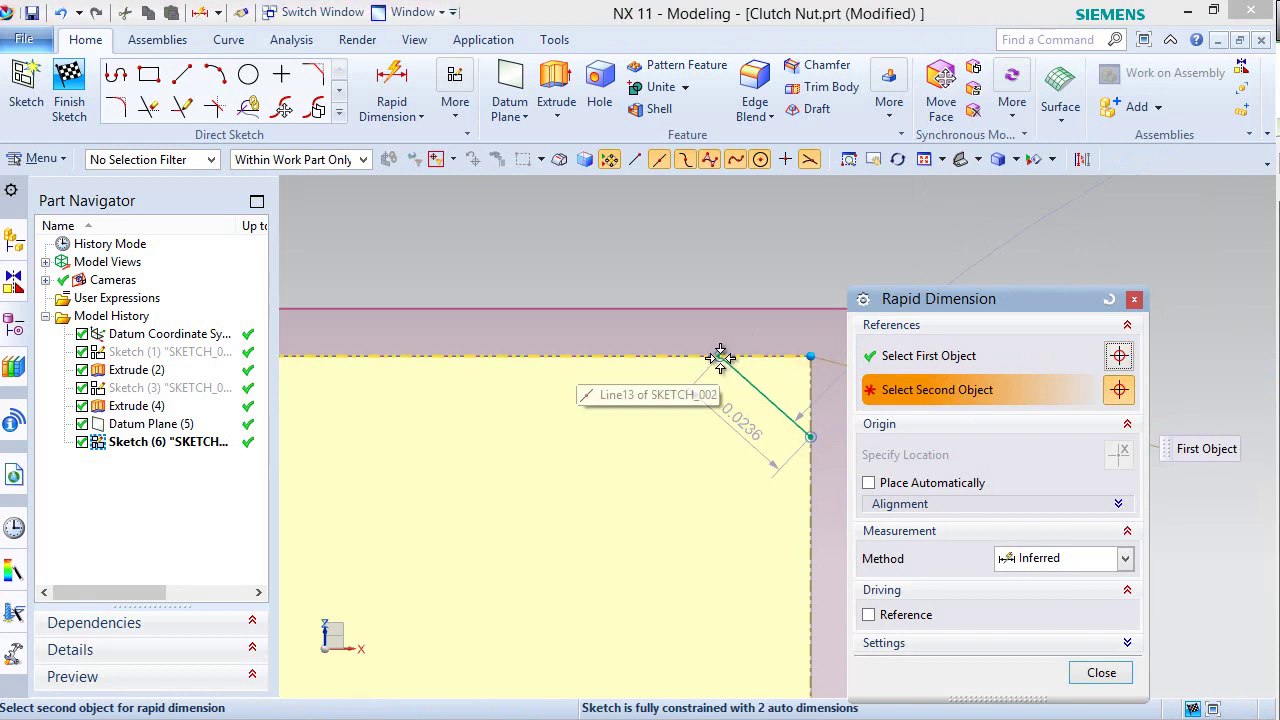
pyautogui.click(720, 357)
pyautogui.click(768, 247)
pyautogui.write('.02')
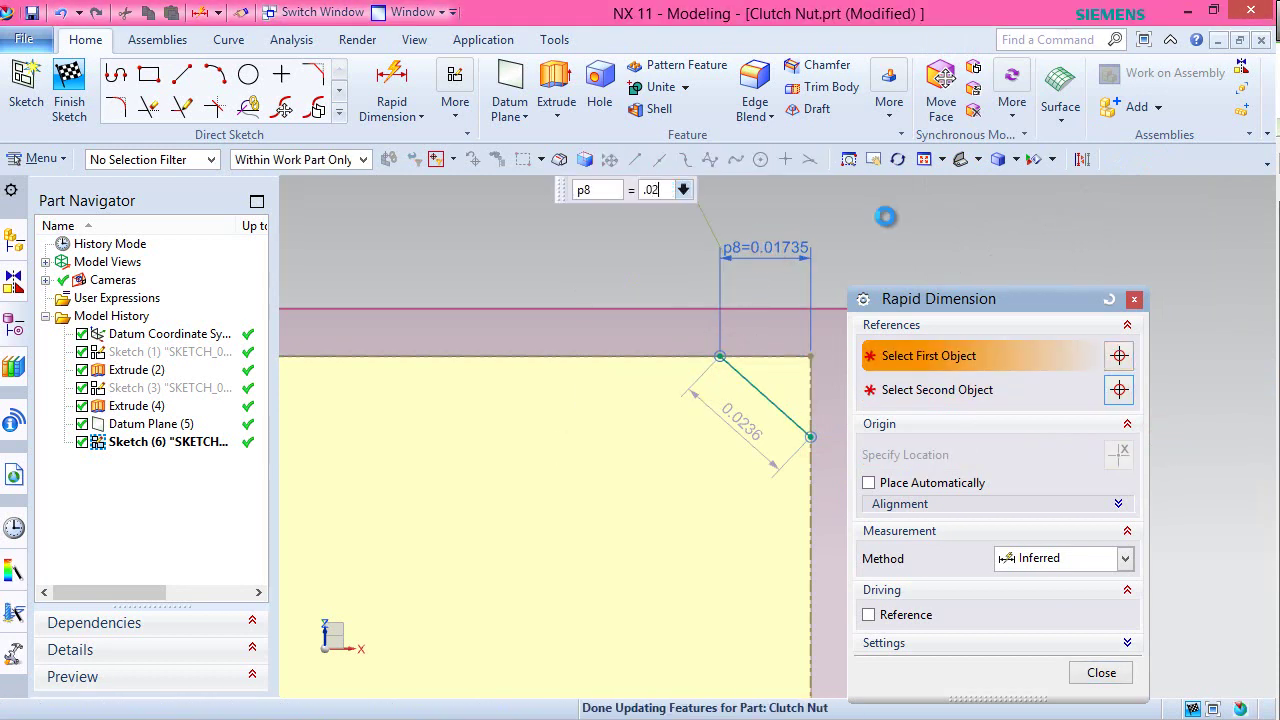
pyautogui.press('Return')
# - Add a 45-degree angular dimension between the profile's upper edge and the diagonal at the corner opposite the boss
pyautogui.click(405, 115)
pyautogui.click(438, 214)
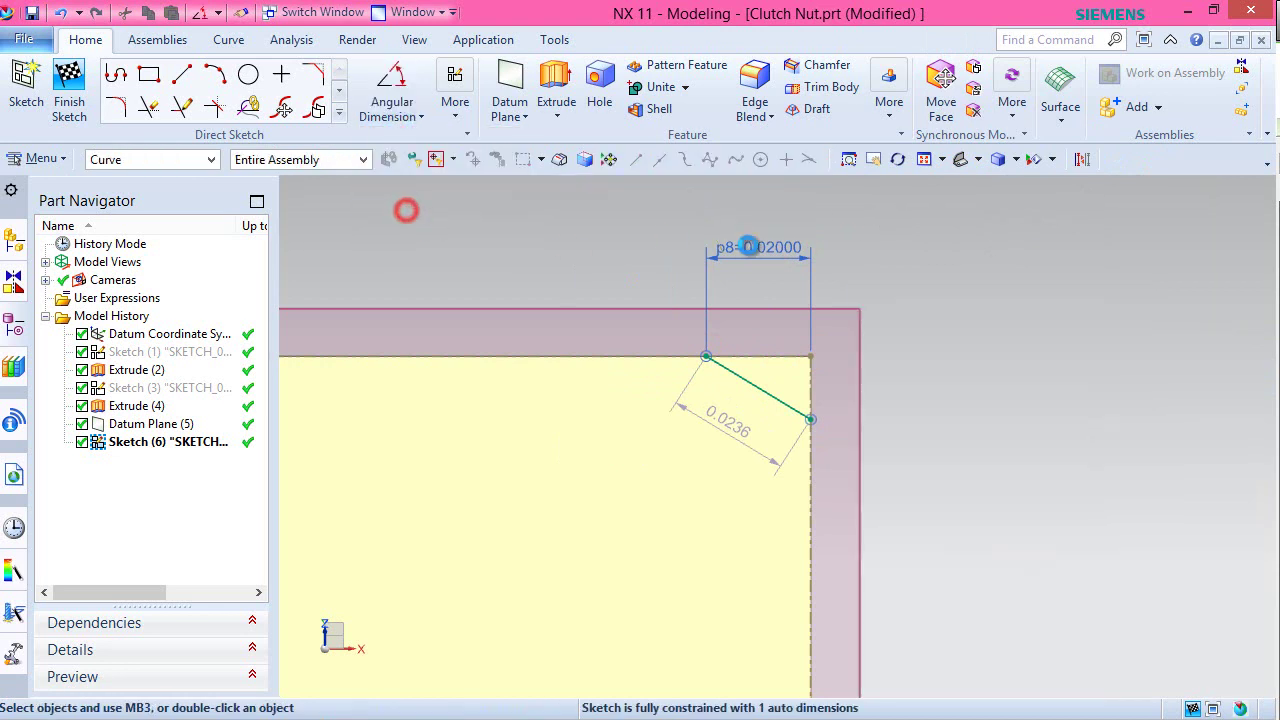
pyautogui.scroll(3, 826, 345)
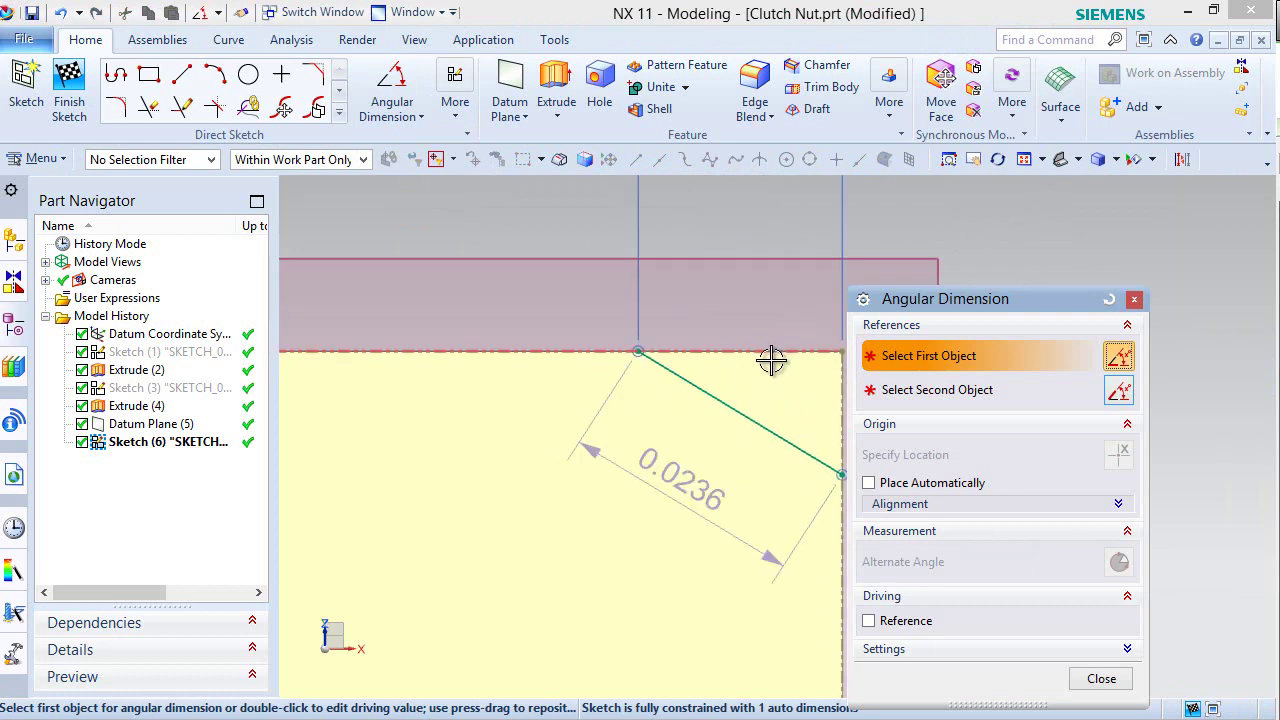
pyautogui.click(771, 355)
pyautogui.click(745, 412)
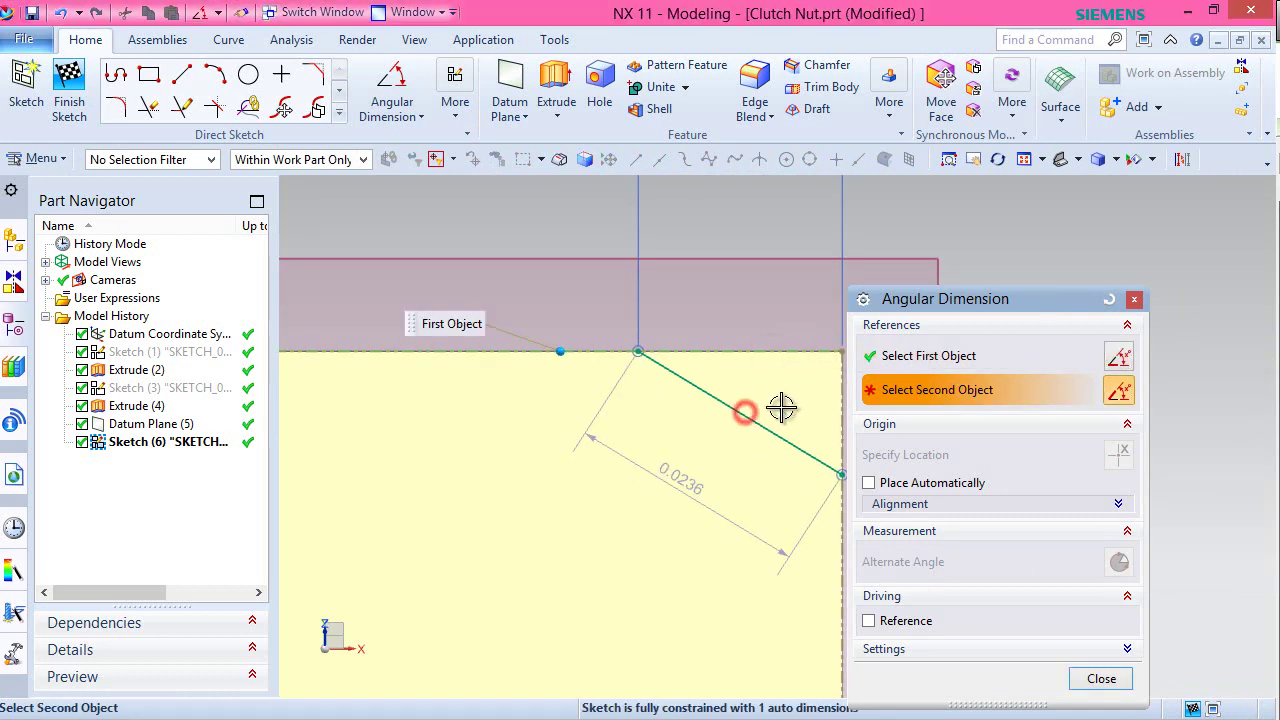
pyautogui.click(754, 421)
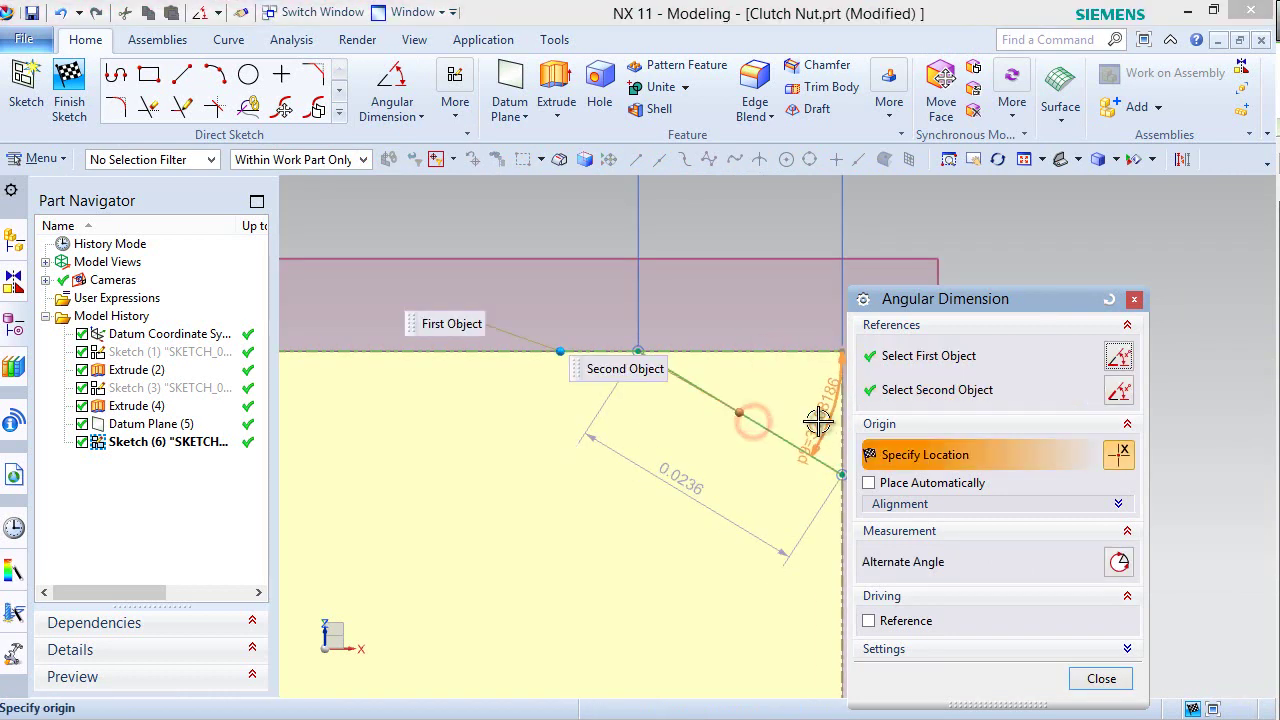
pyautogui.click(798, 408)
pyautogui.write('45')
pyautogui.press('Return')
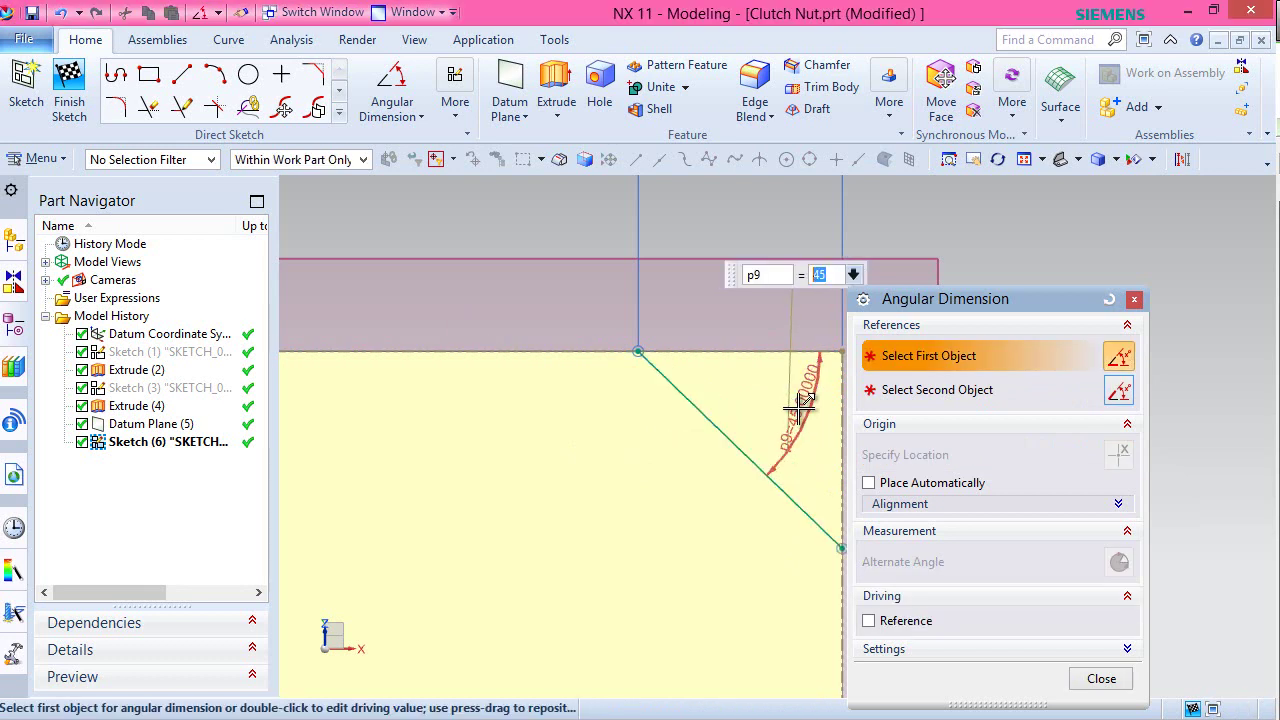
pyautogui.click(1134, 299)
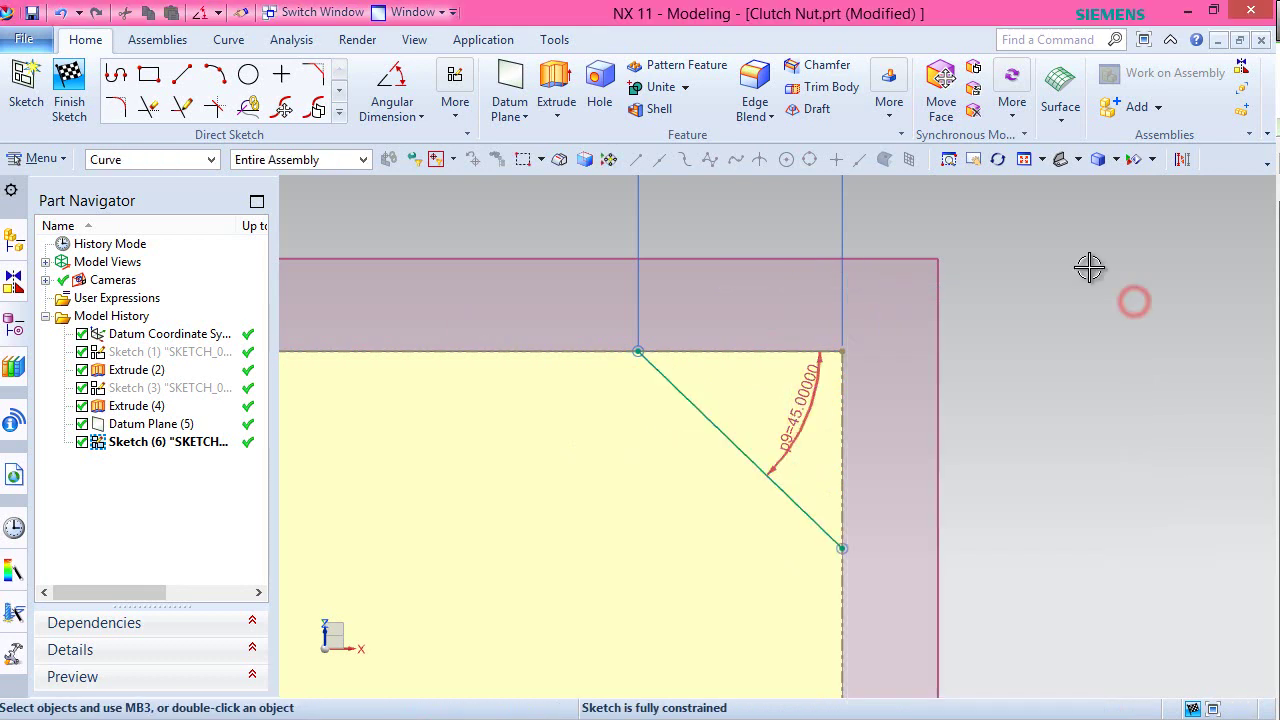
# - Close the triangle at the corner opposite the boss with a vertical and a horizontal line joining the diagonal's endpoints to the profile corner
pyautogui.click(181, 74)
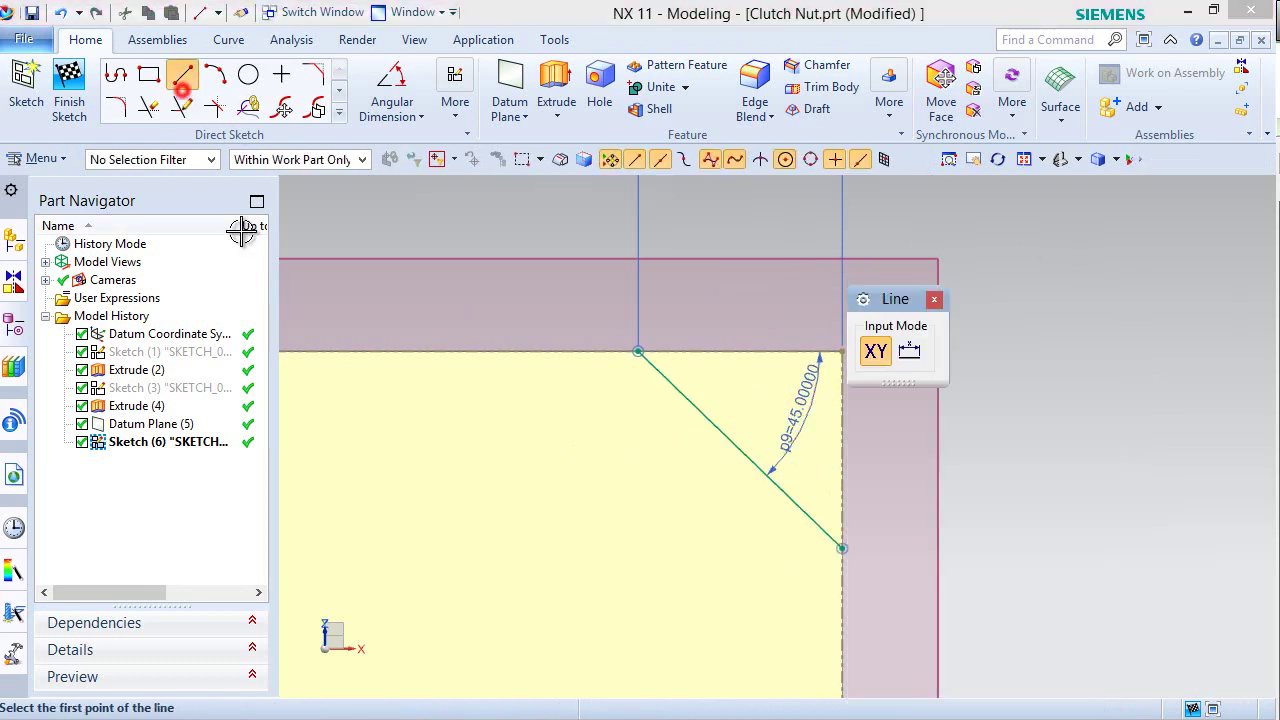
pyautogui.click(843, 548)
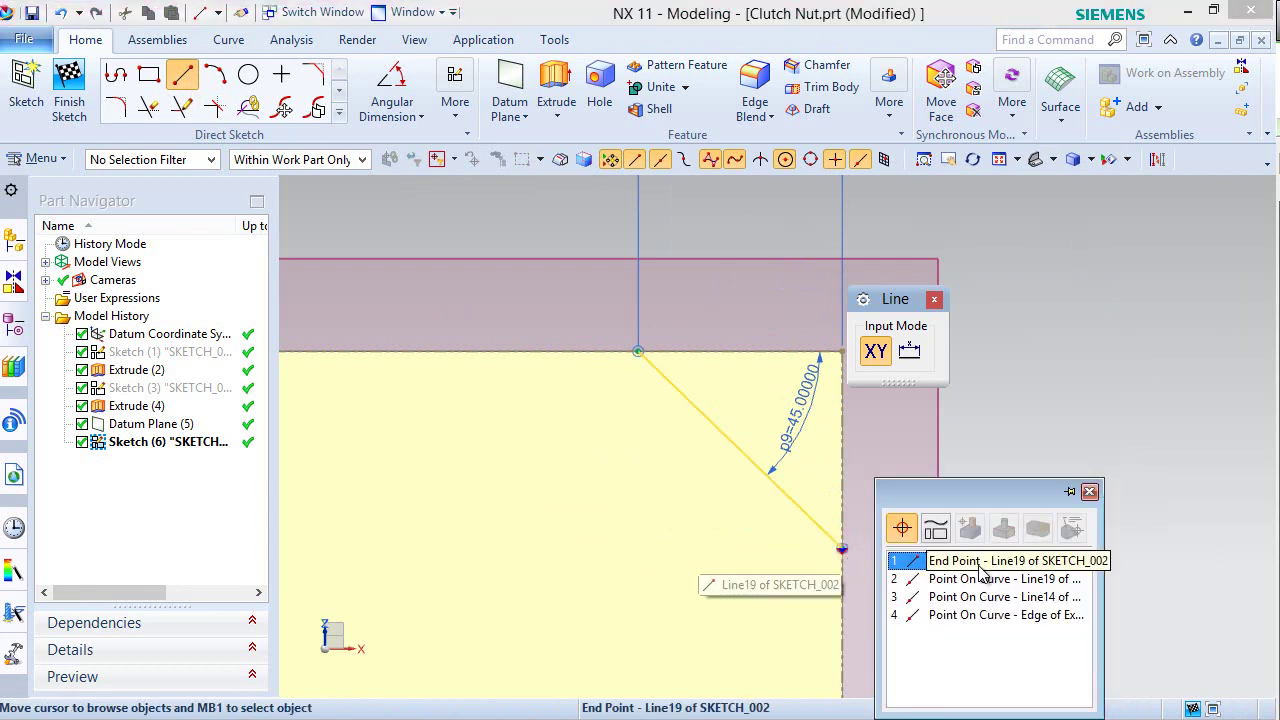
pyautogui.click(973, 560)
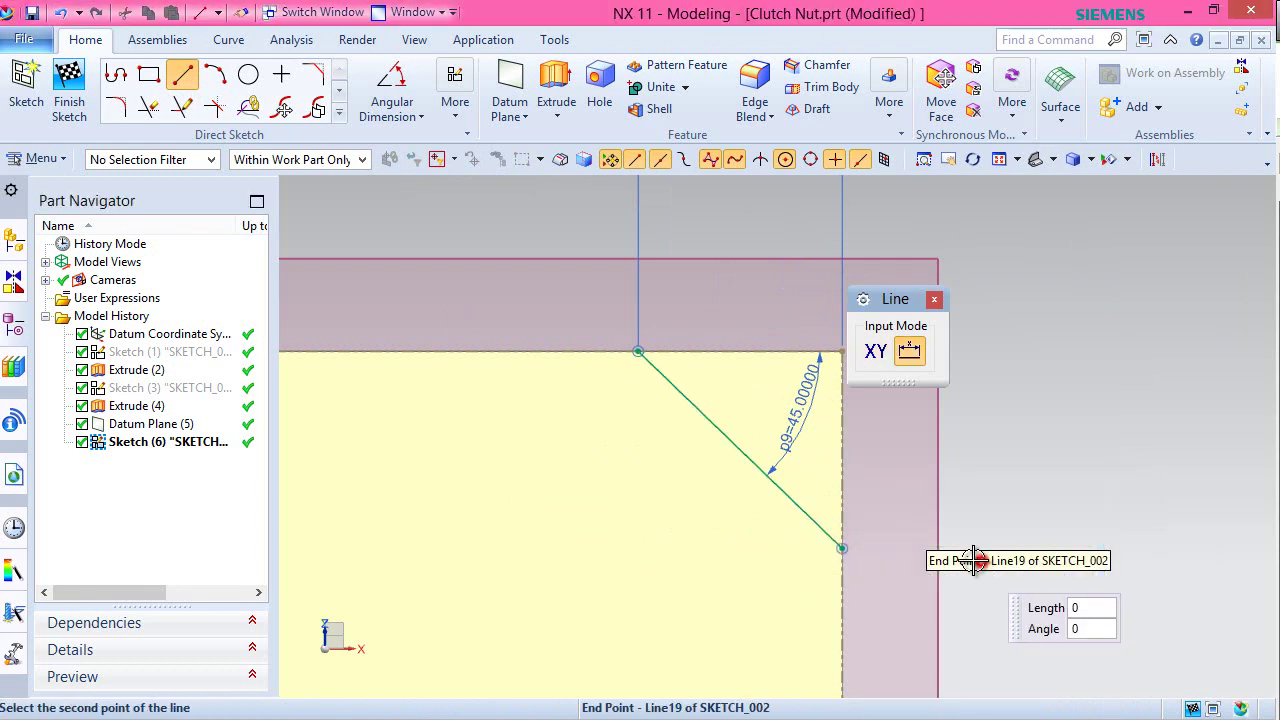
pyautogui.click(841, 356)
pyautogui.click(840, 350)
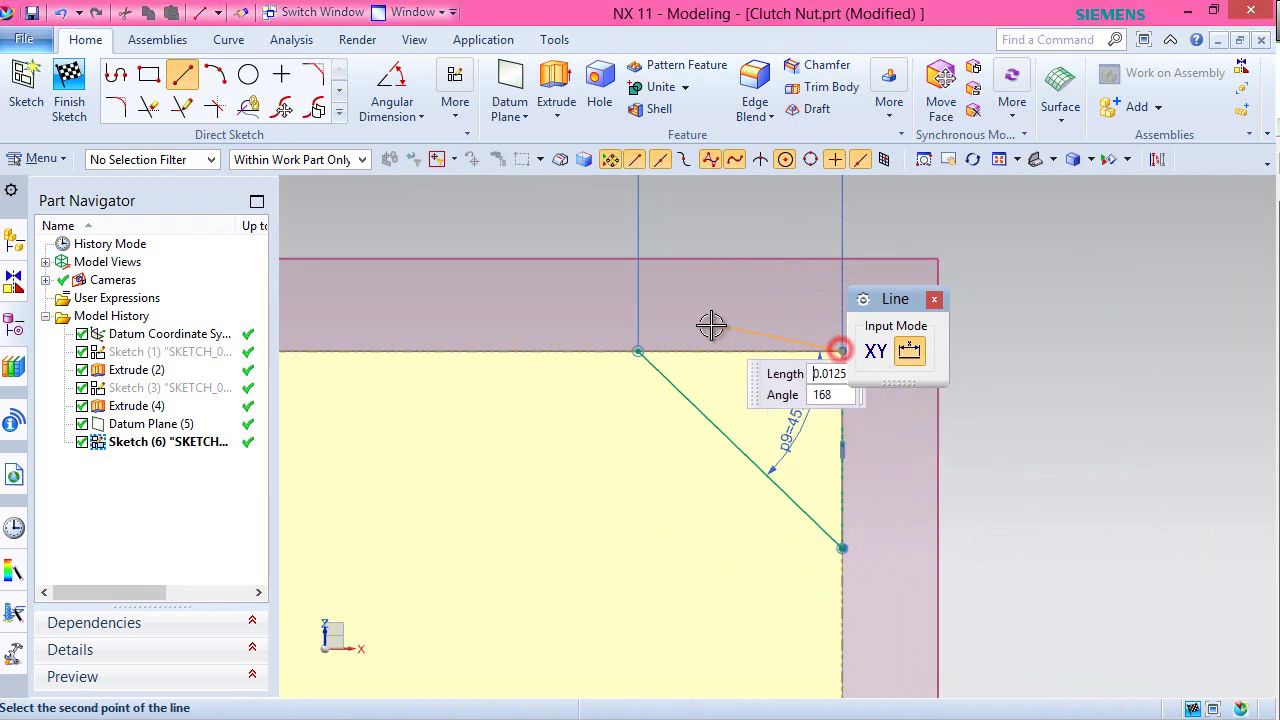
pyautogui.scroll(1, 632, 355)
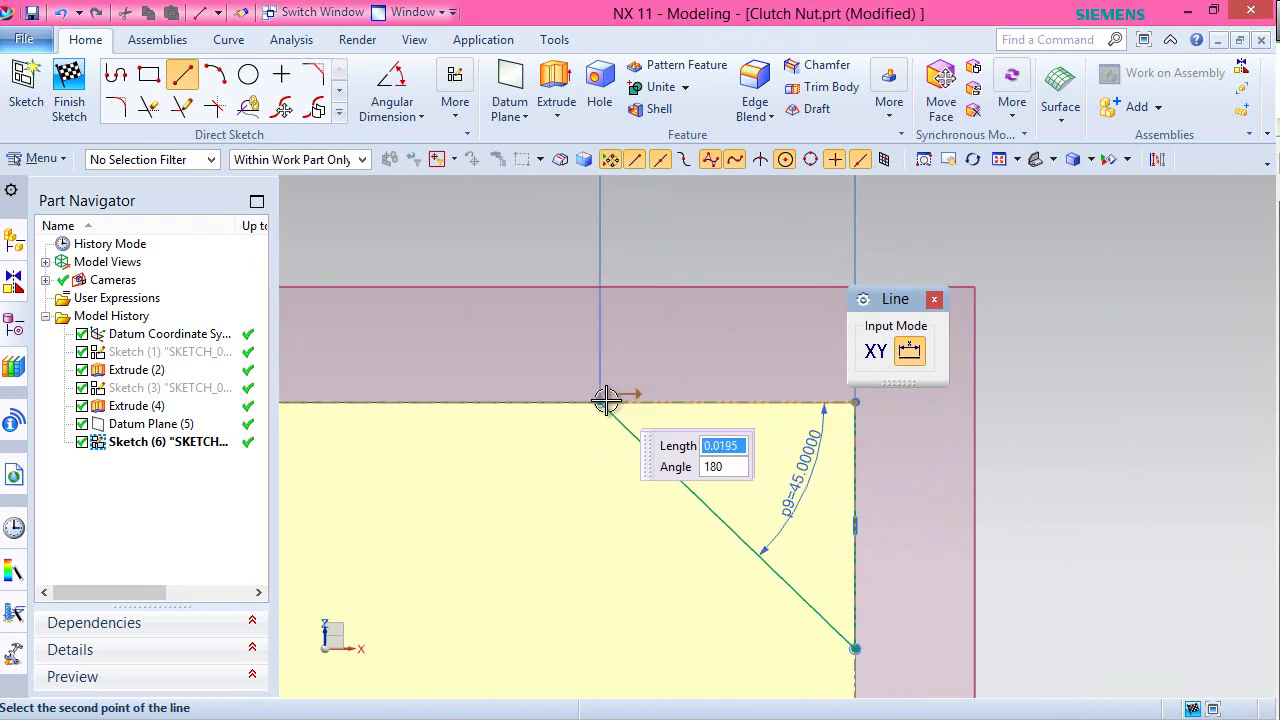
pyautogui.click(603, 404)
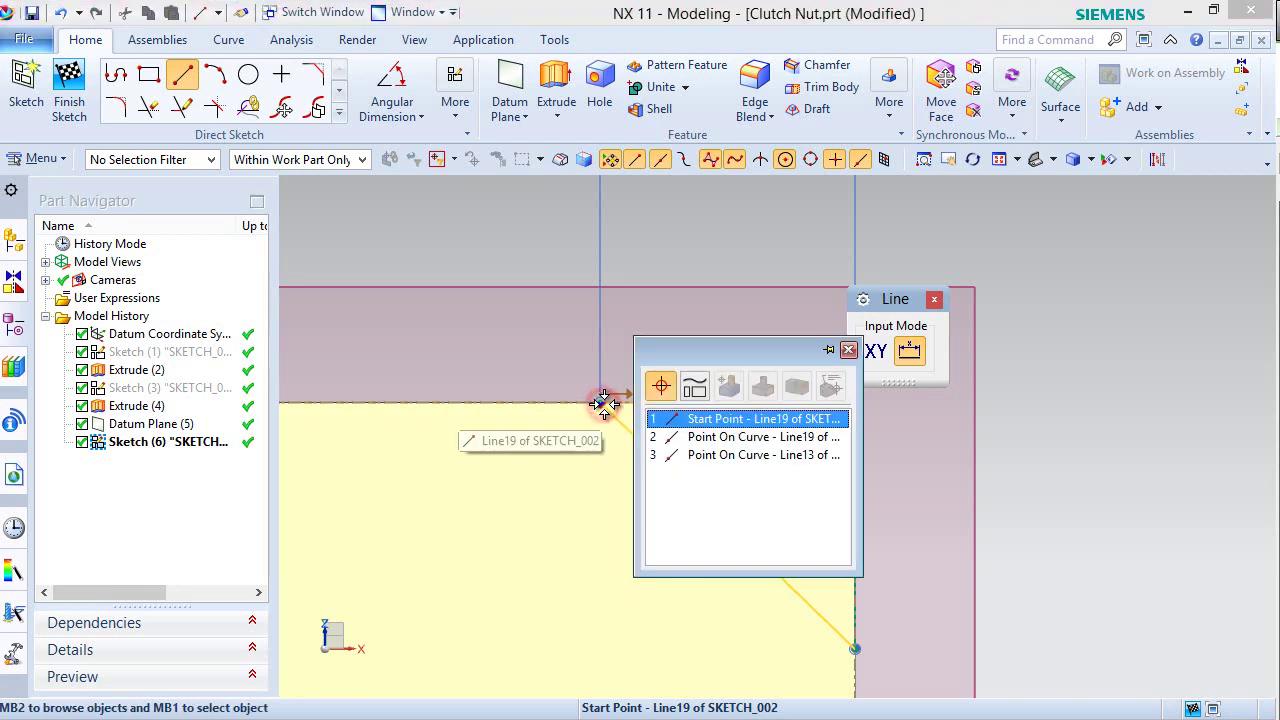
pyautogui.click(685, 421)
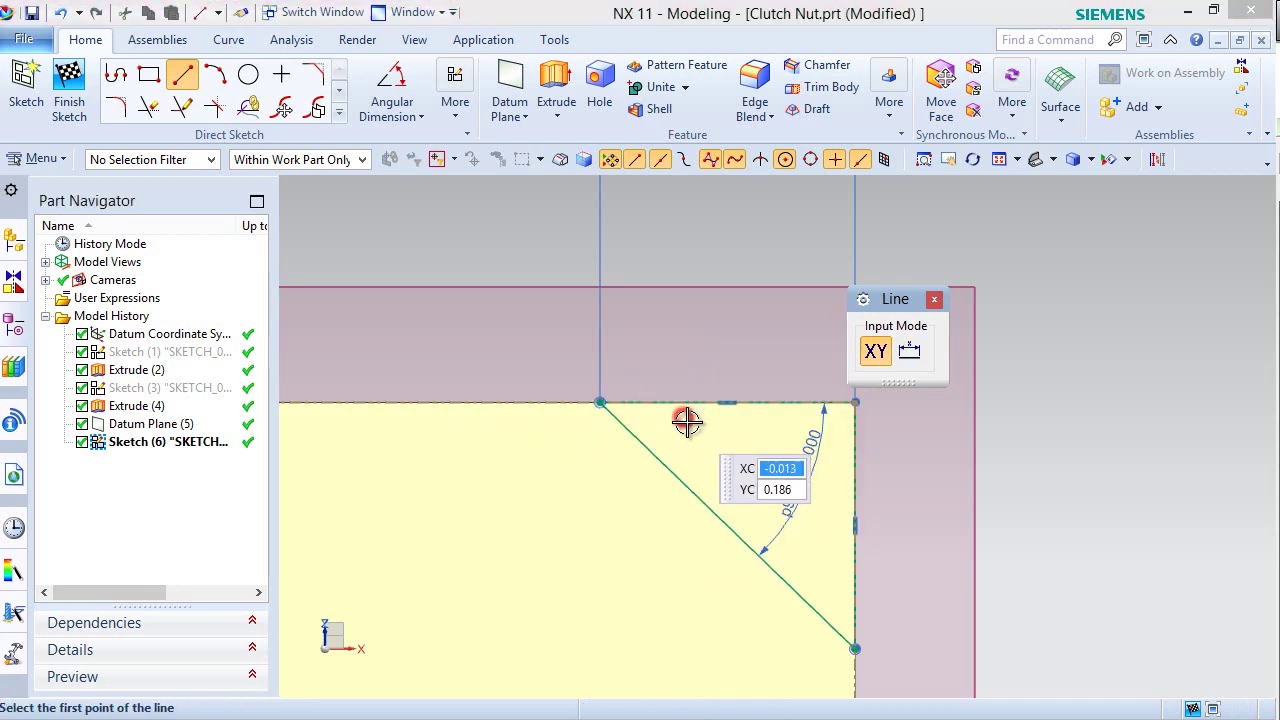
pyautogui.rightClick(751, 259)
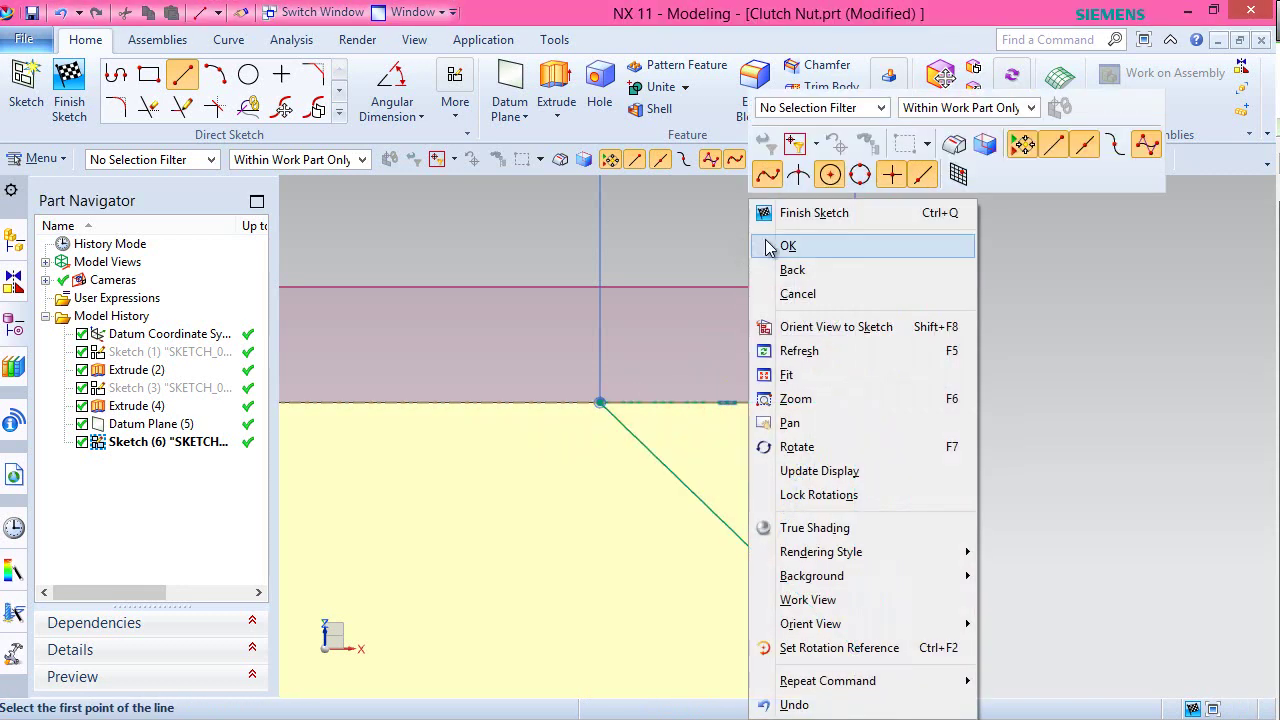
pyautogui.click(788, 245)
# - Sketch a horizontal centre line about 0.325 in long from the midpoint of the edge opposite the boss past the boss face, and finish the sketch
pyautogui.scroll(-3, 948, 362)
pyautogui.scroll(-5, 948, 362)
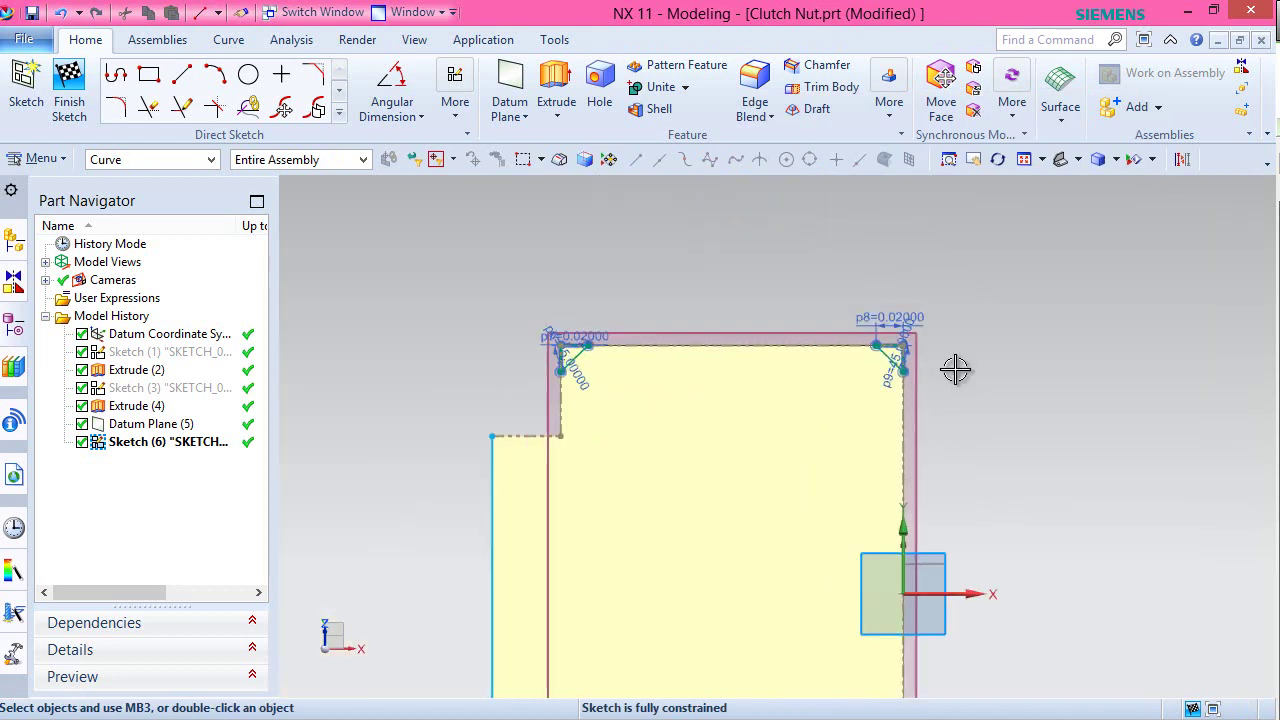
pyautogui.scroll(4, 749, 437)
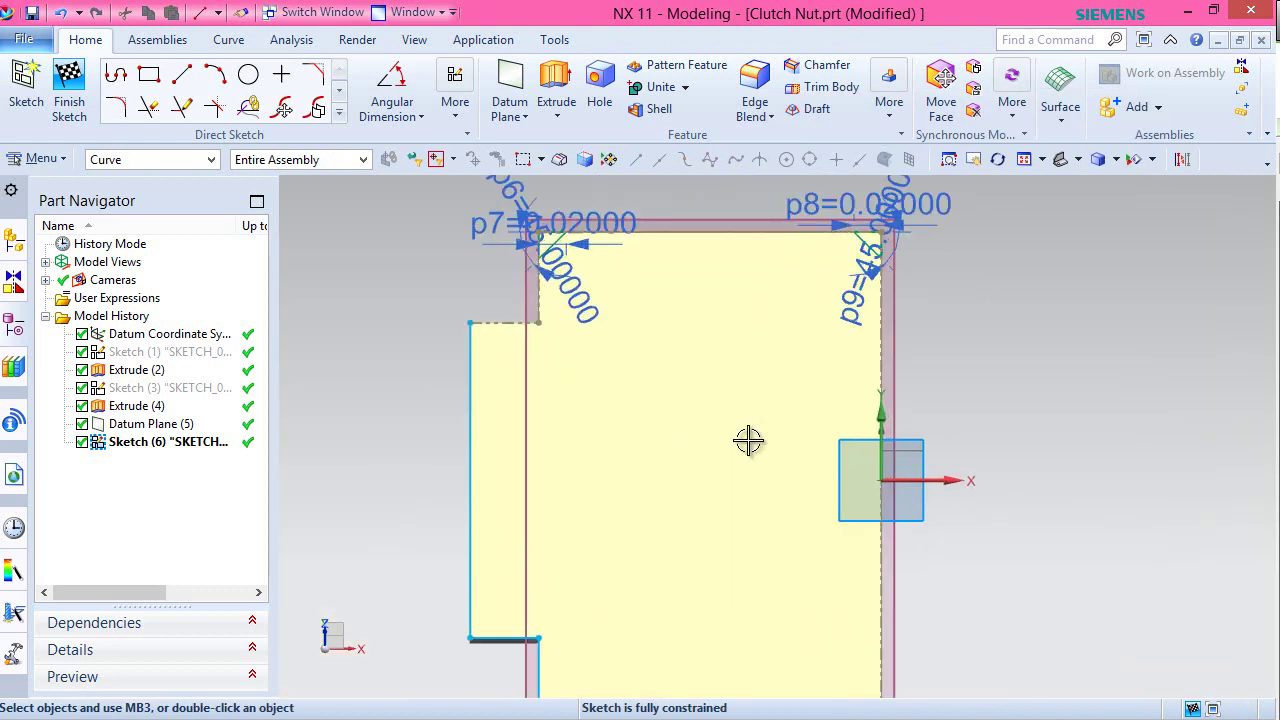
pyautogui.click(181, 75)
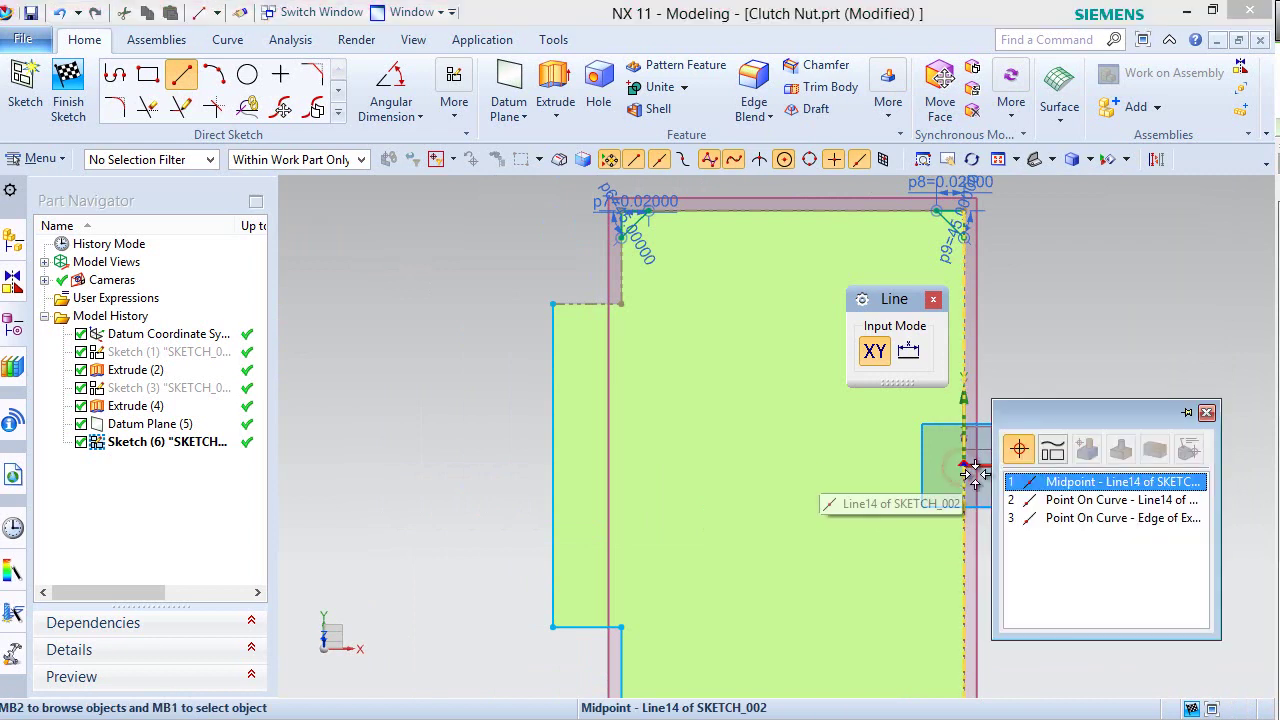
pyautogui.click(963, 466)
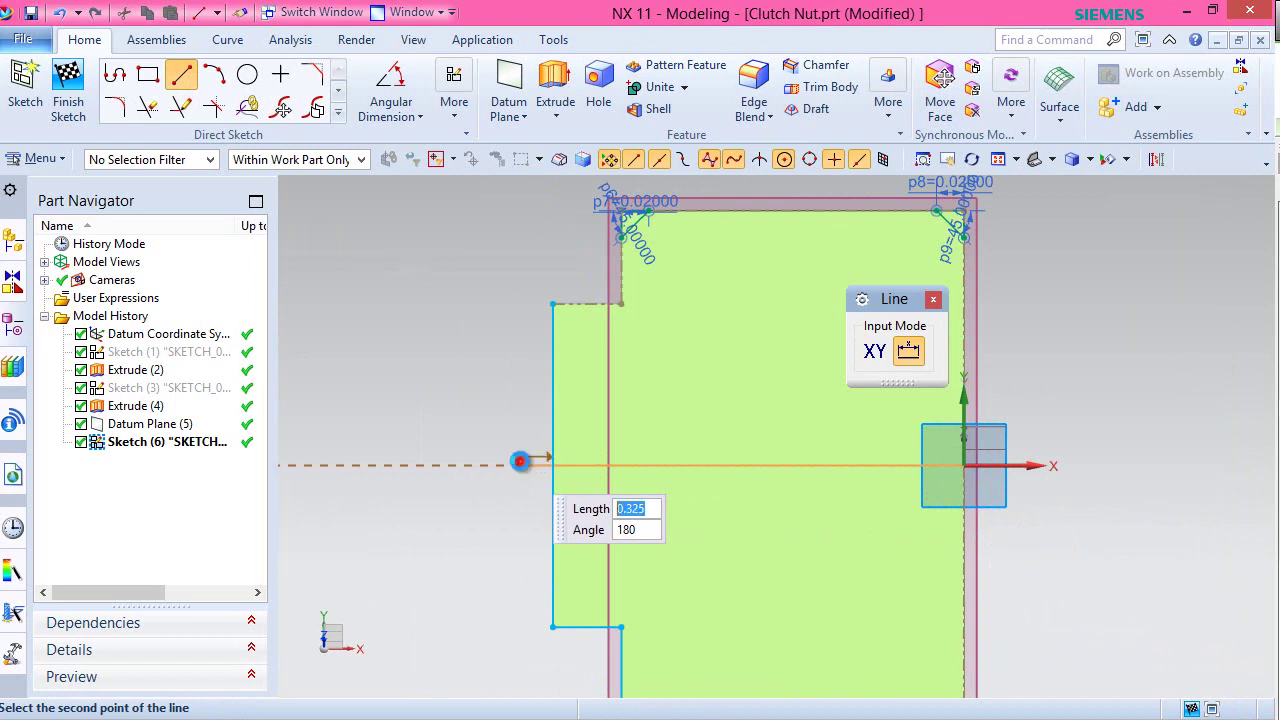
pyautogui.click(519, 463)
pyautogui.rightClick(494, 356)
pyautogui.click(527, 244)
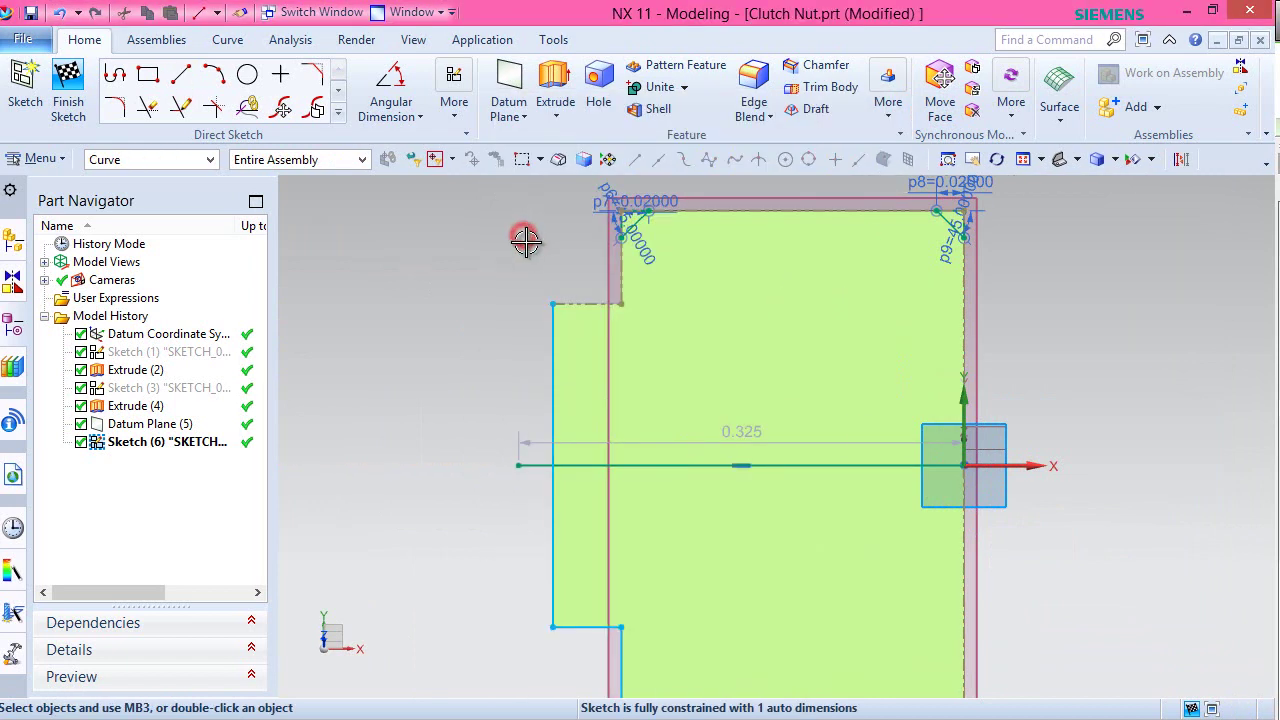
pyautogui.rightClick(1115, 298)
pyautogui.click(1100, 290)
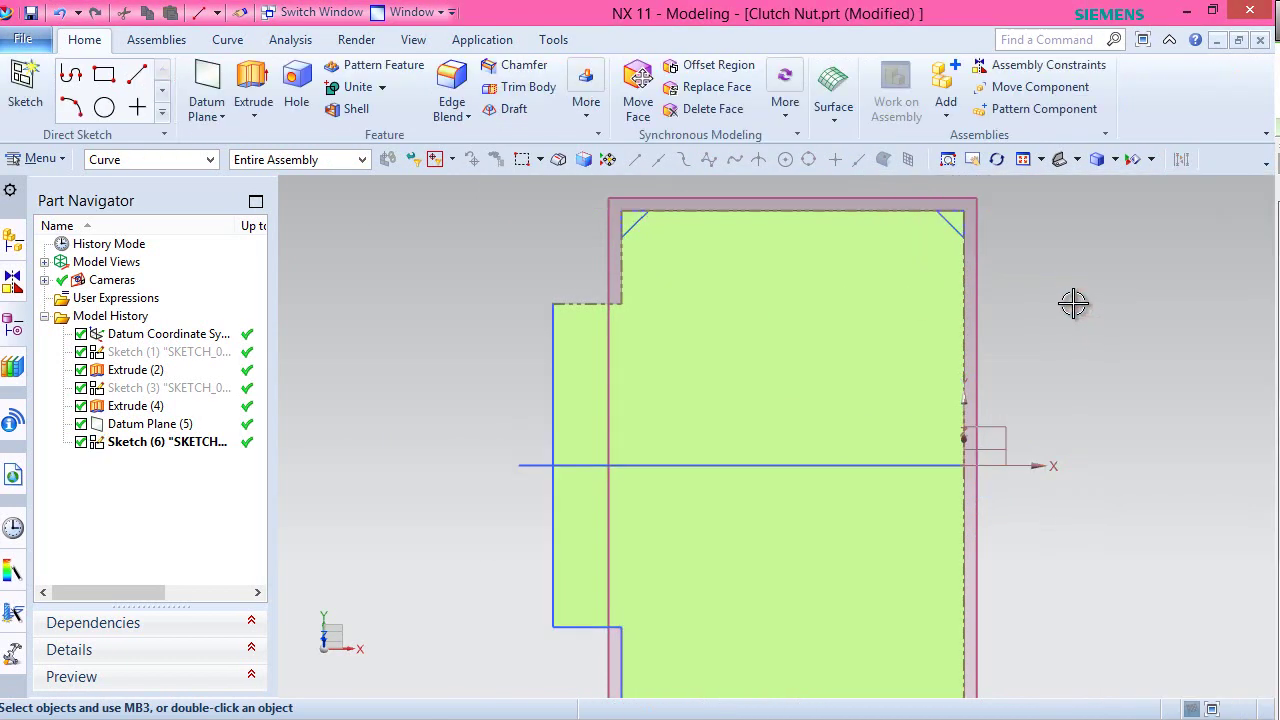
# - Start a Revolve in a pictorial view with both corner triangles as the section, using the Region Boundary Curve rule
pyautogui.click(1077, 160)
pyautogui.click(1062, 182)
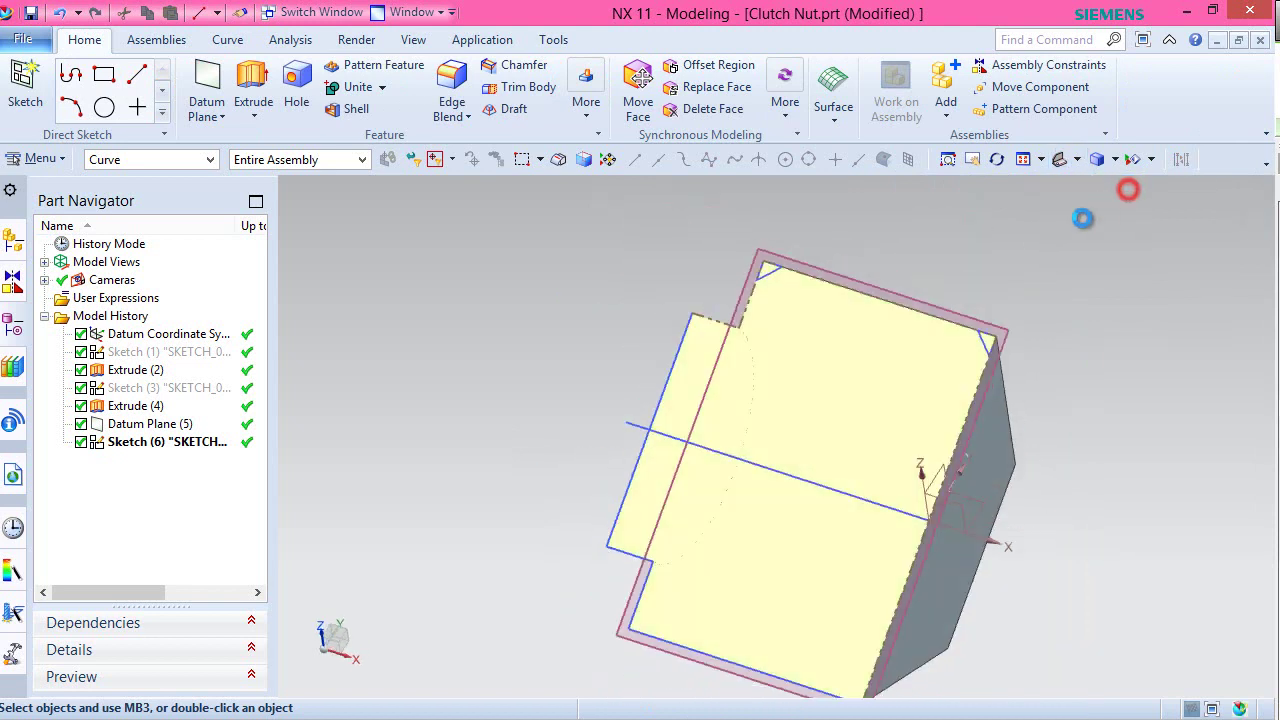
pyautogui.click(254, 116)
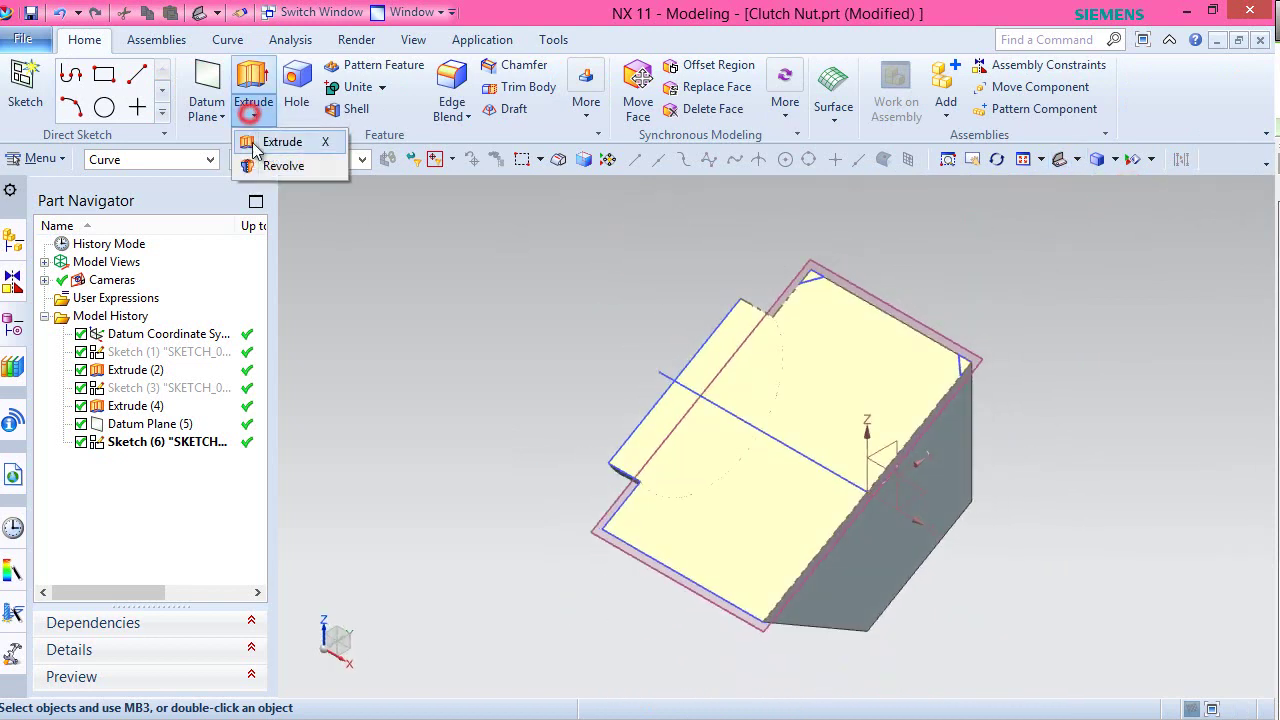
pyautogui.click(272, 162)
pyautogui.moveTo(948, 160); pyautogui.dragTo(386, 195)
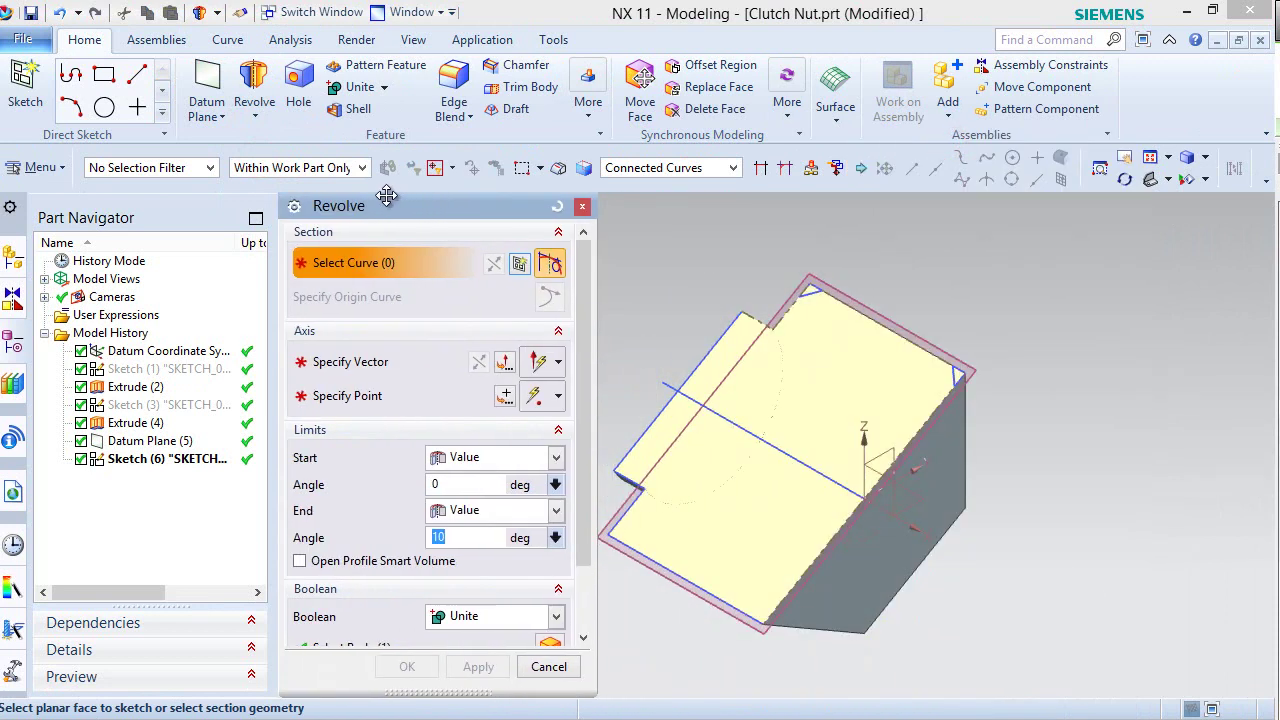
pyautogui.click(732, 168)
pyautogui.click(648, 291)
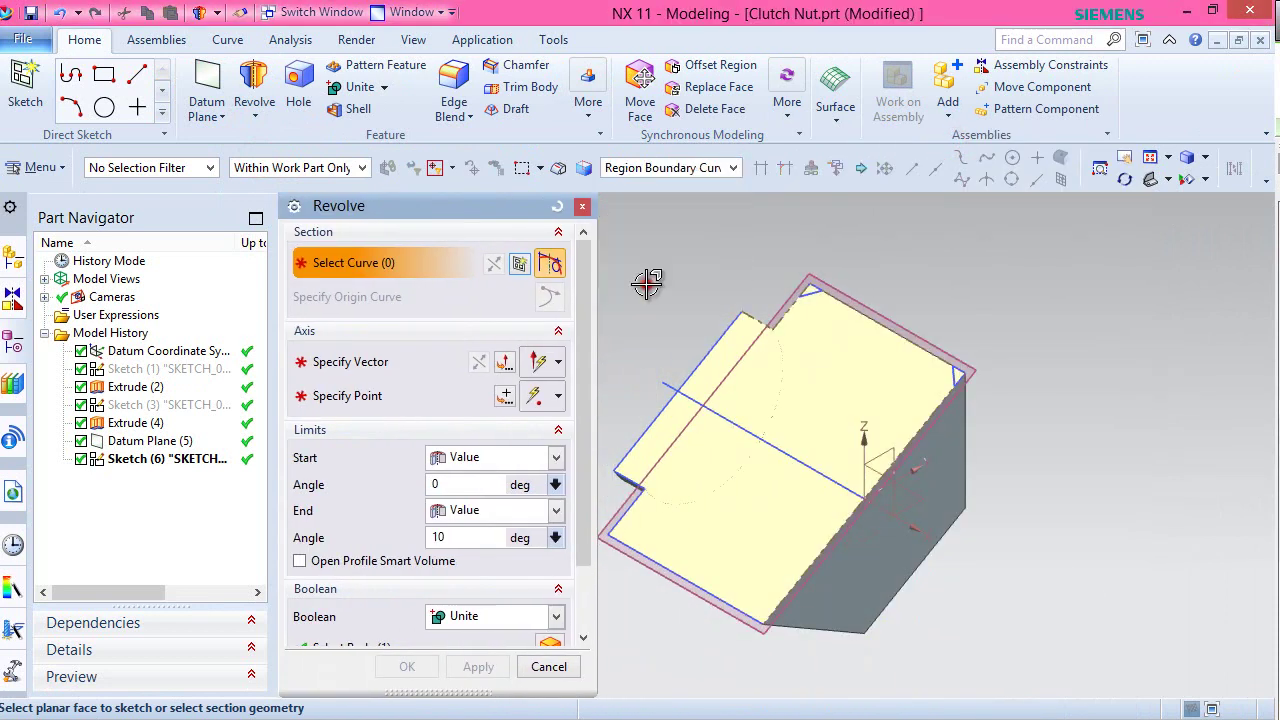
pyautogui.scroll(4, 806, 277)
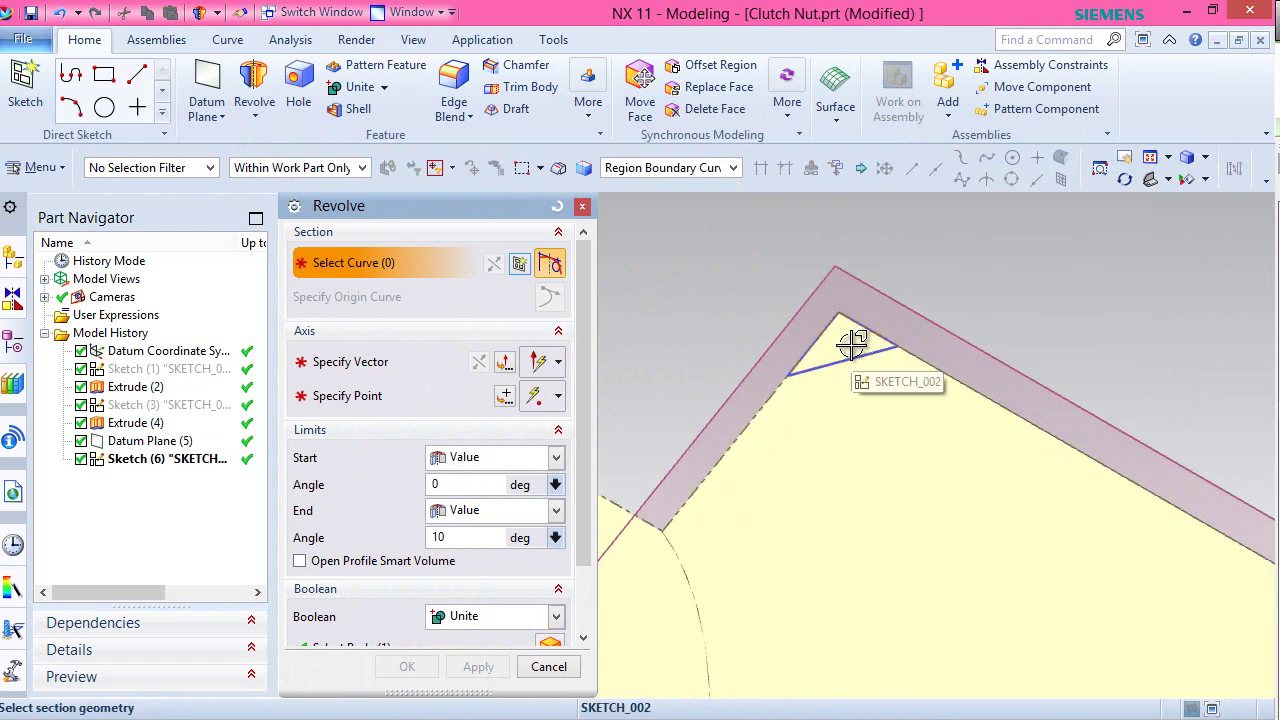
pyautogui.click(852, 343)
pyautogui.scroll(-3, 717, 309)
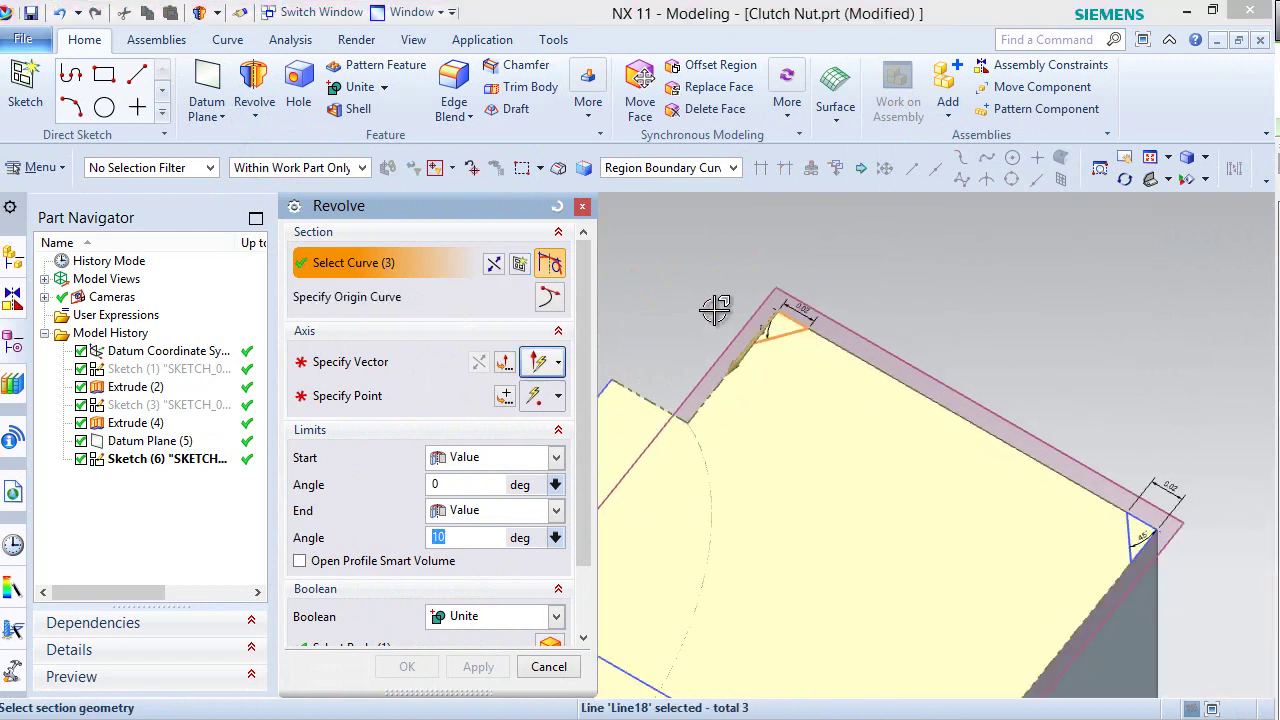
pyautogui.click(1140, 530)
pyautogui.scroll(-2, 1063, 365)
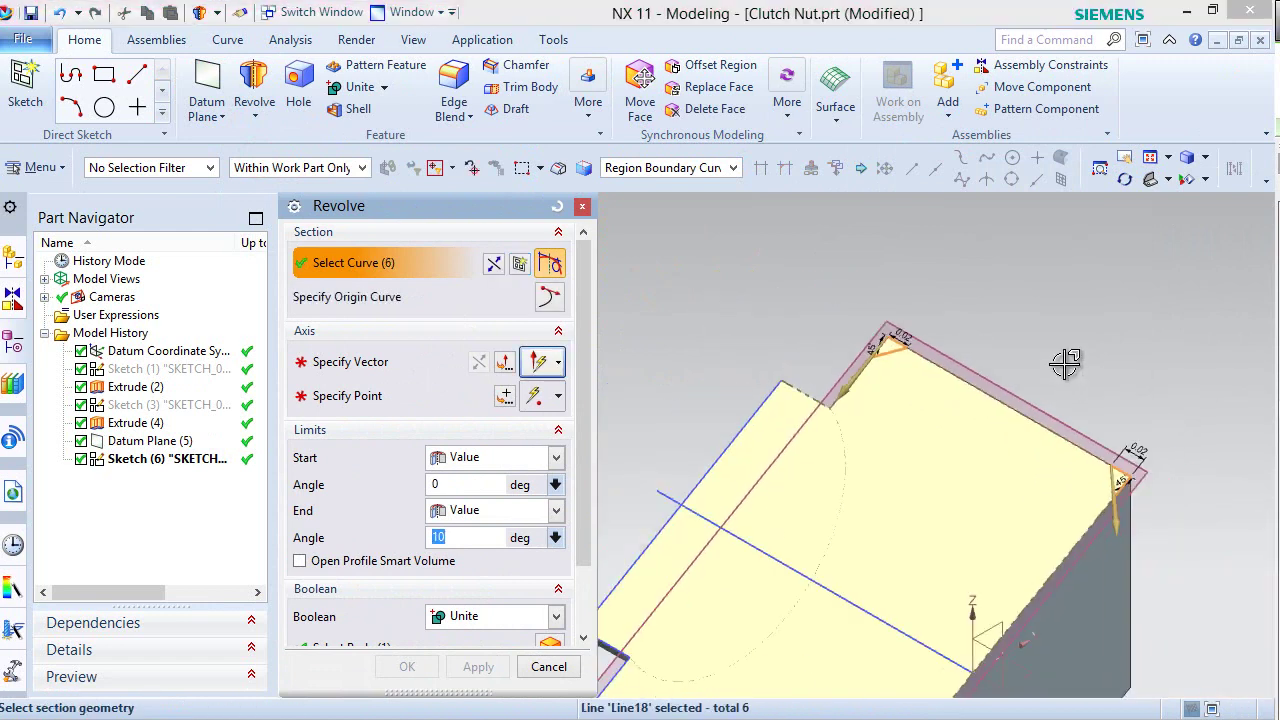
# - Revolve the triangles 360 degrees about the X datum axis and subtract them from the nut body
pyautogui.click(345, 372)
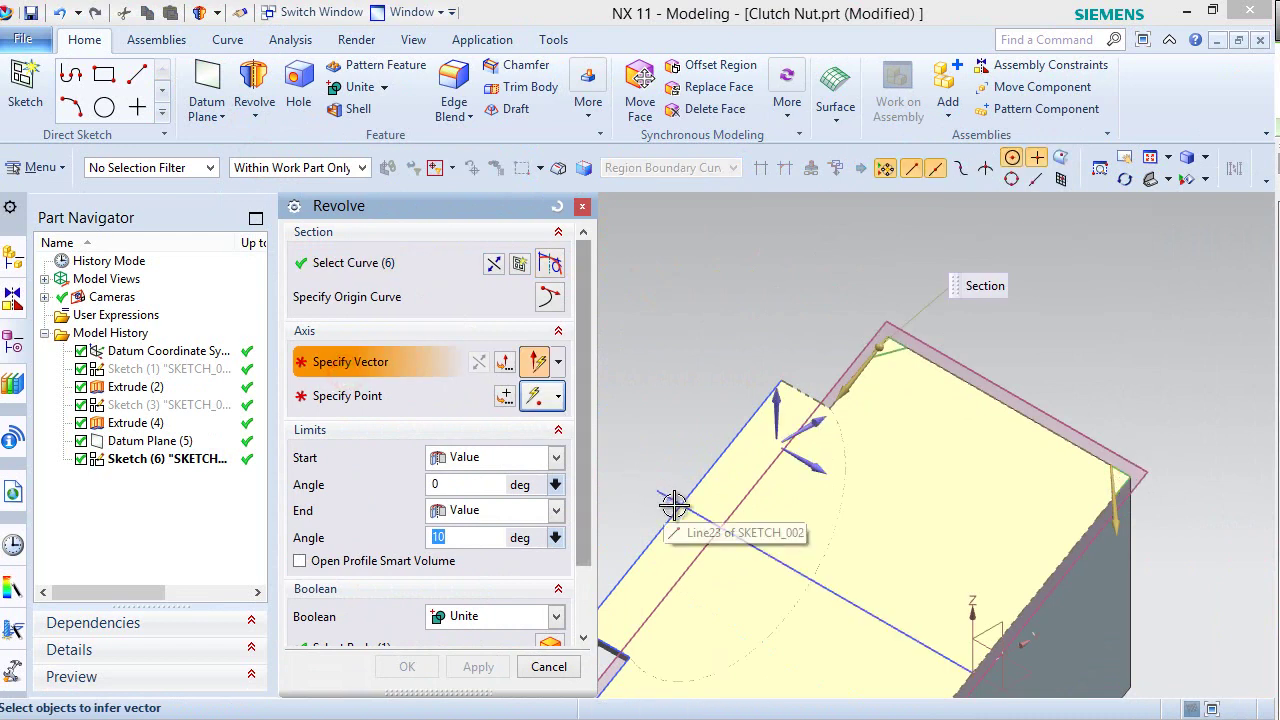
pyautogui.scroll(-2, 764, 563)
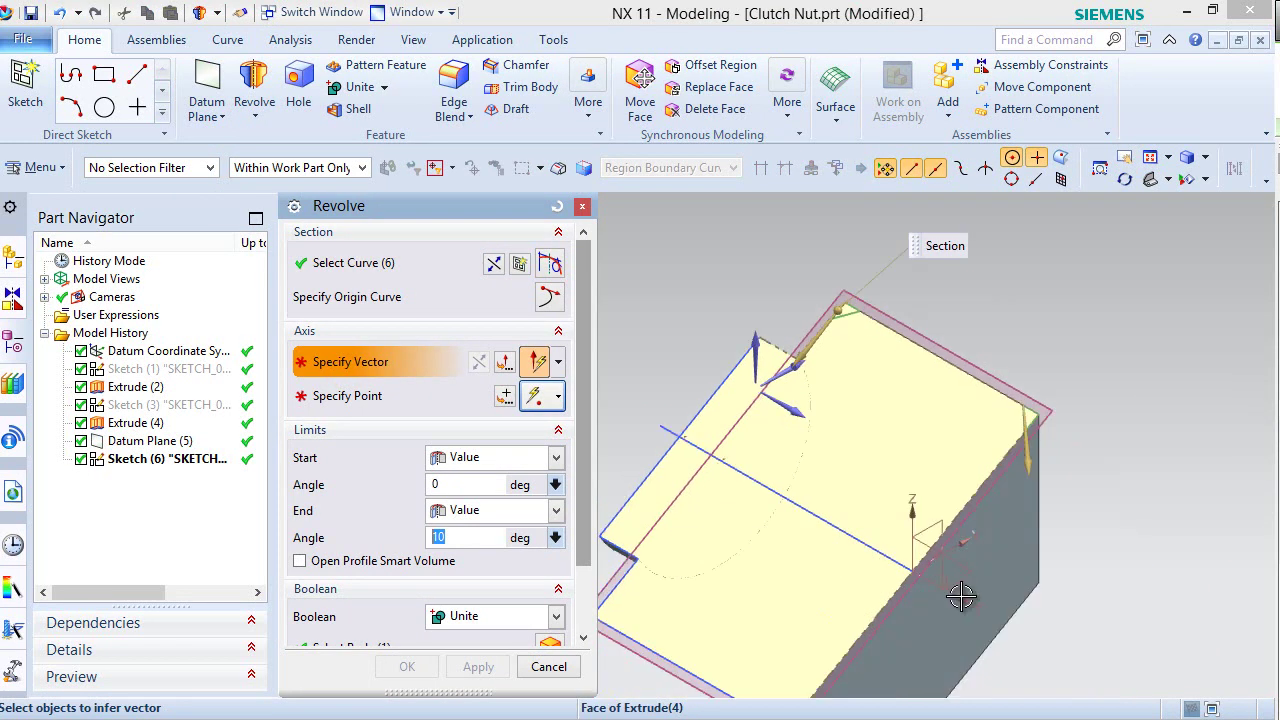
pyautogui.click(958, 590)
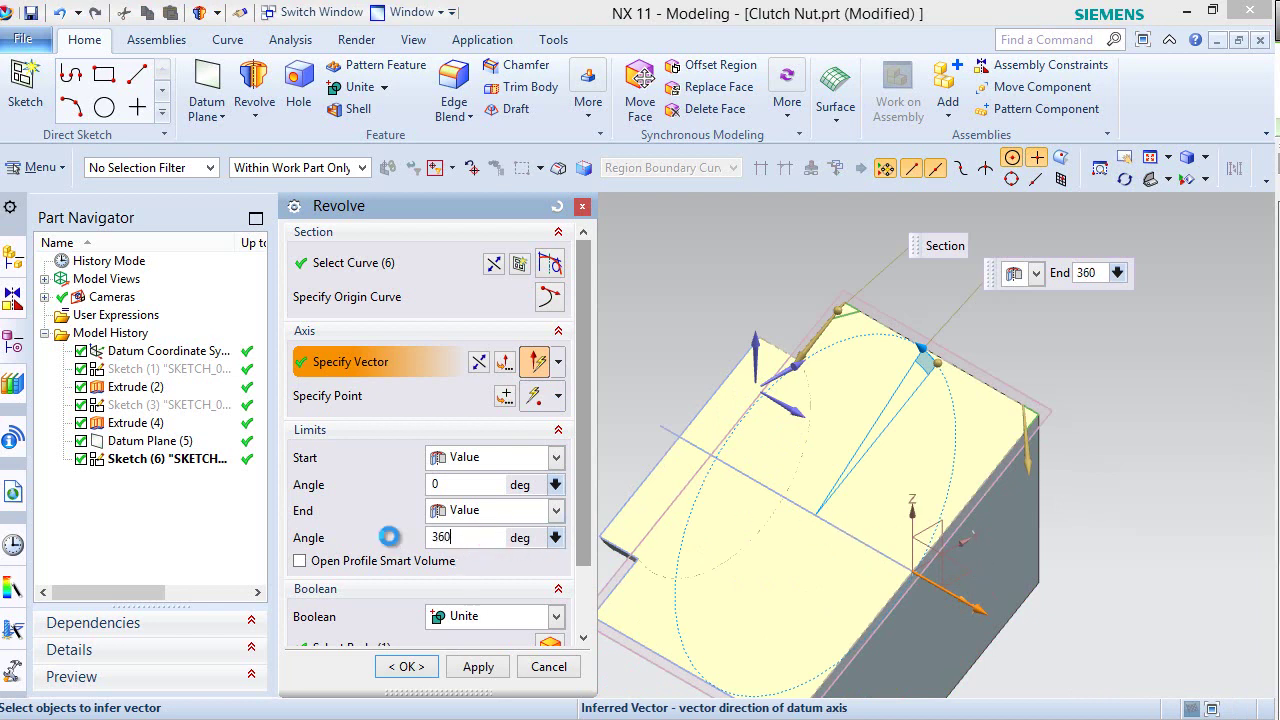
pyautogui.press('Return')
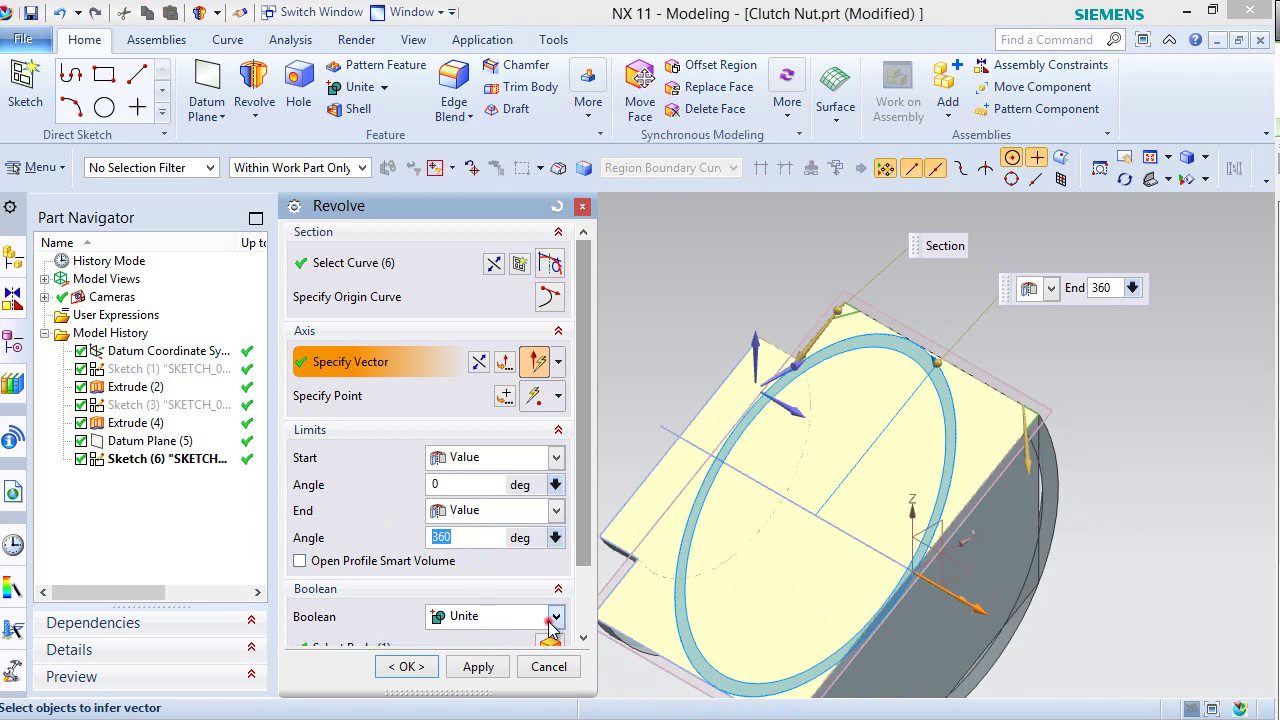
pyautogui.click(555, 616)
pyautogui.click(491, 559)
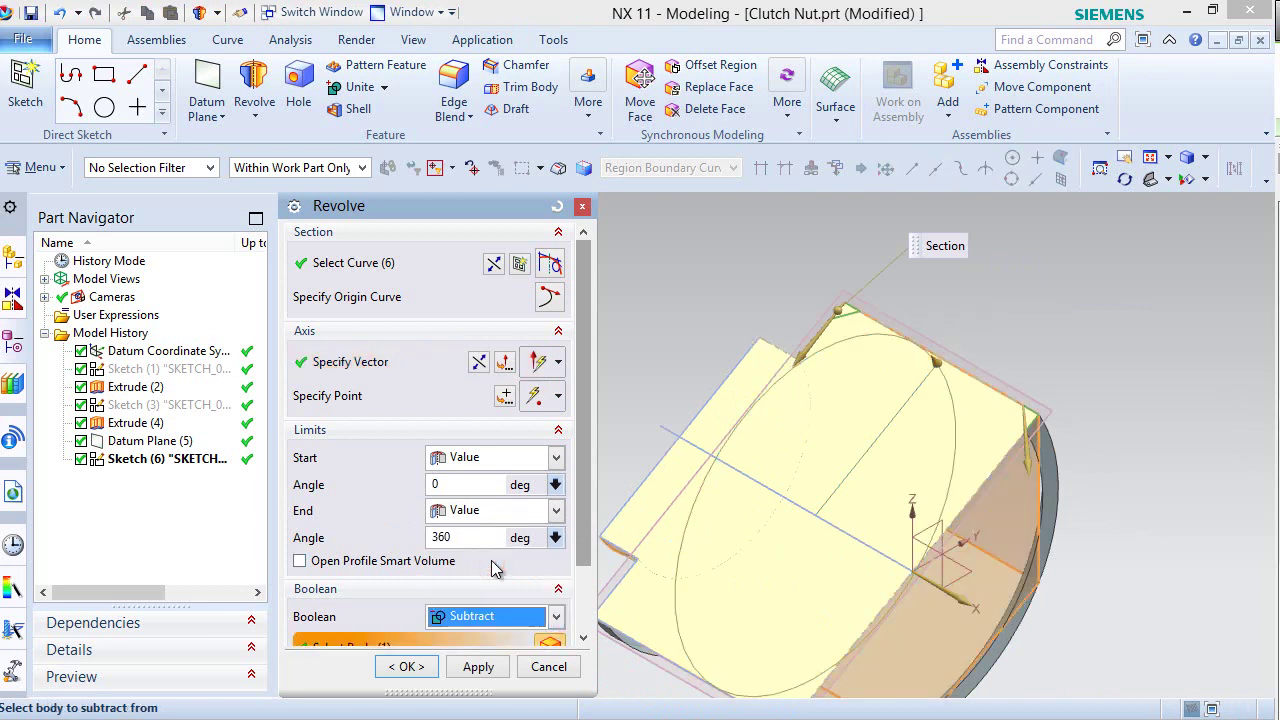
pyautogui.click(406, 666)
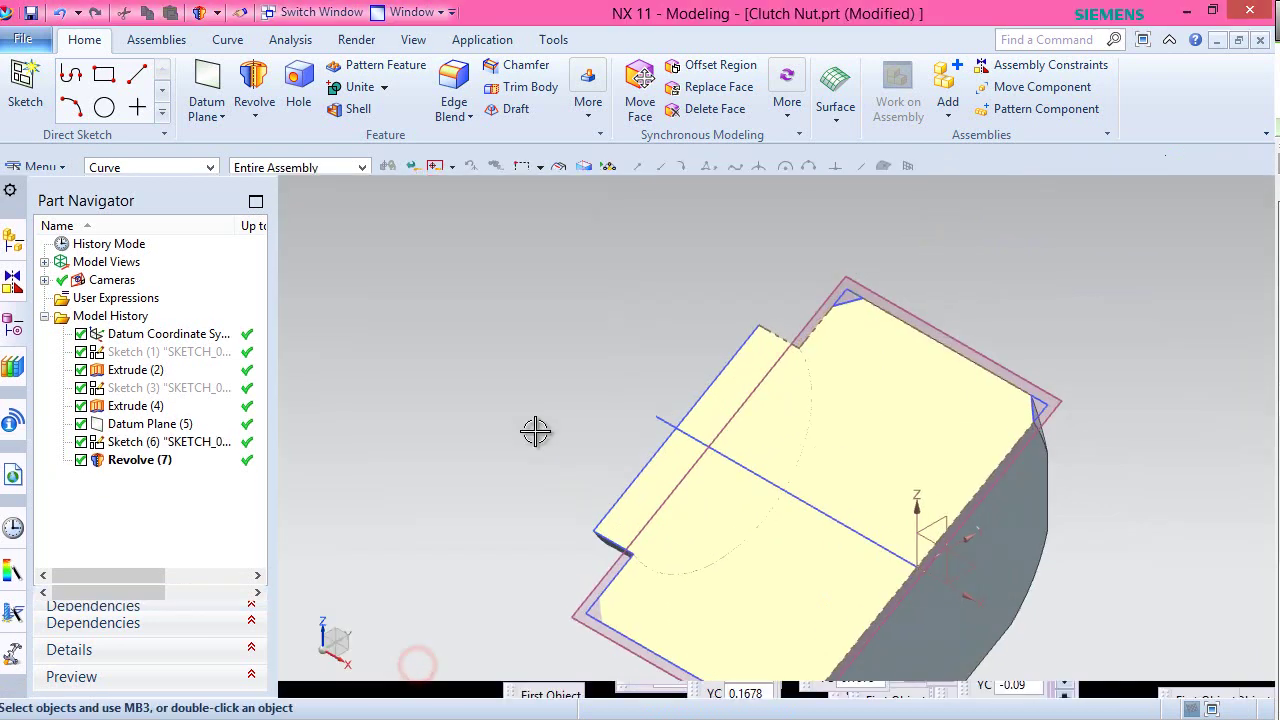
# - Hide the sketch containing the corner chamfer triangles
pyautogui.rightClick(163, 450)
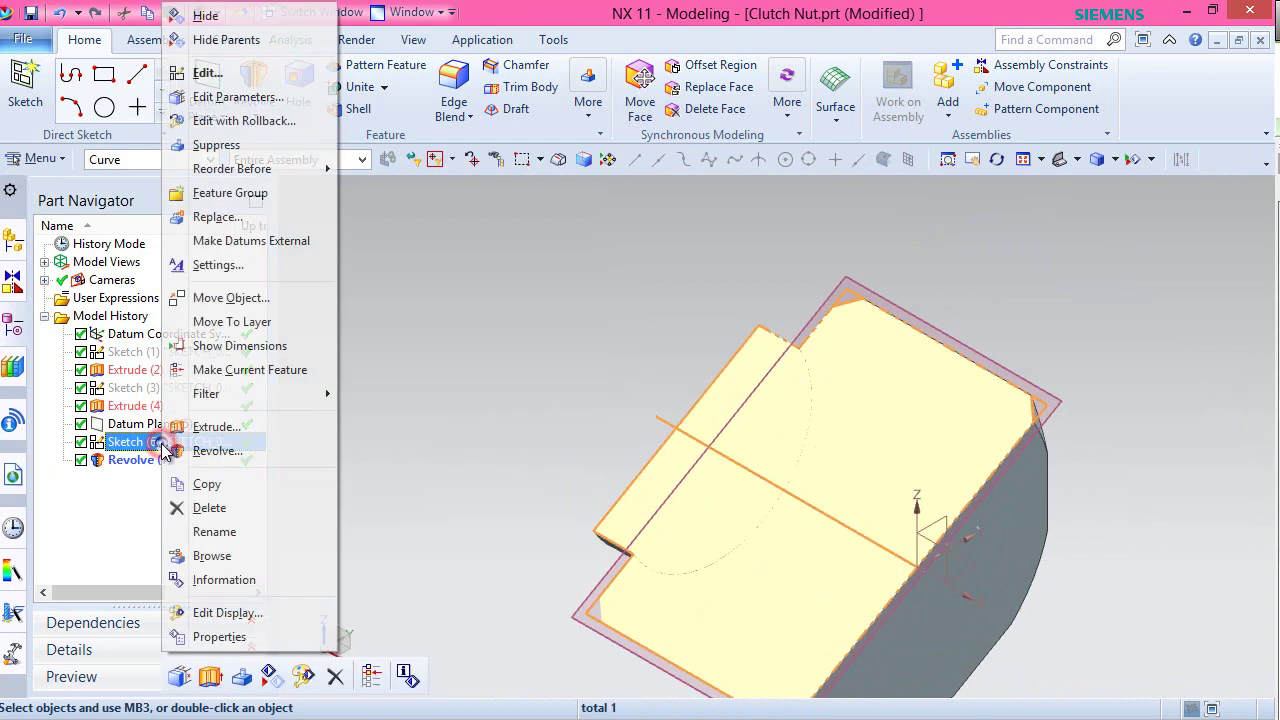
pyautogui.click(210, 15)
pyautogui.click(413, 40)
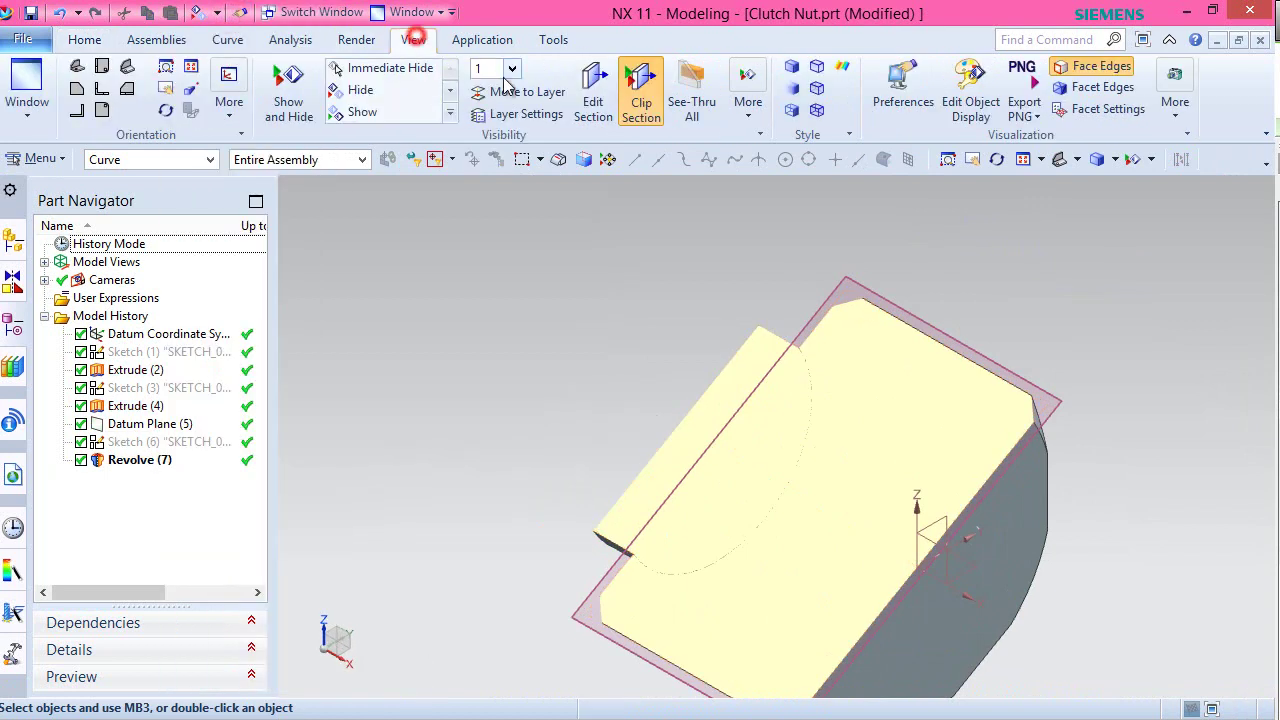
# - Show the whole nut with section clipping turned off and the datum plane hidden, and save the part
pyautogui.click(640, 100)
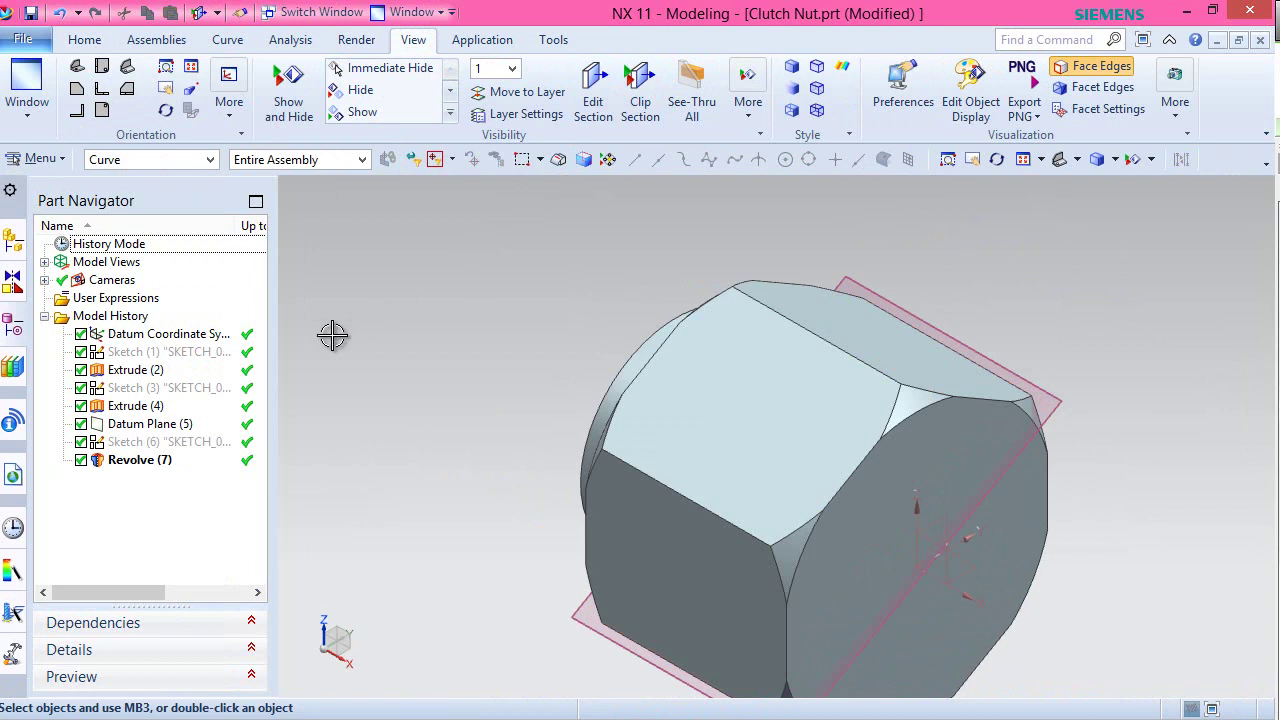
pyautogui.rightClick(157, 428)
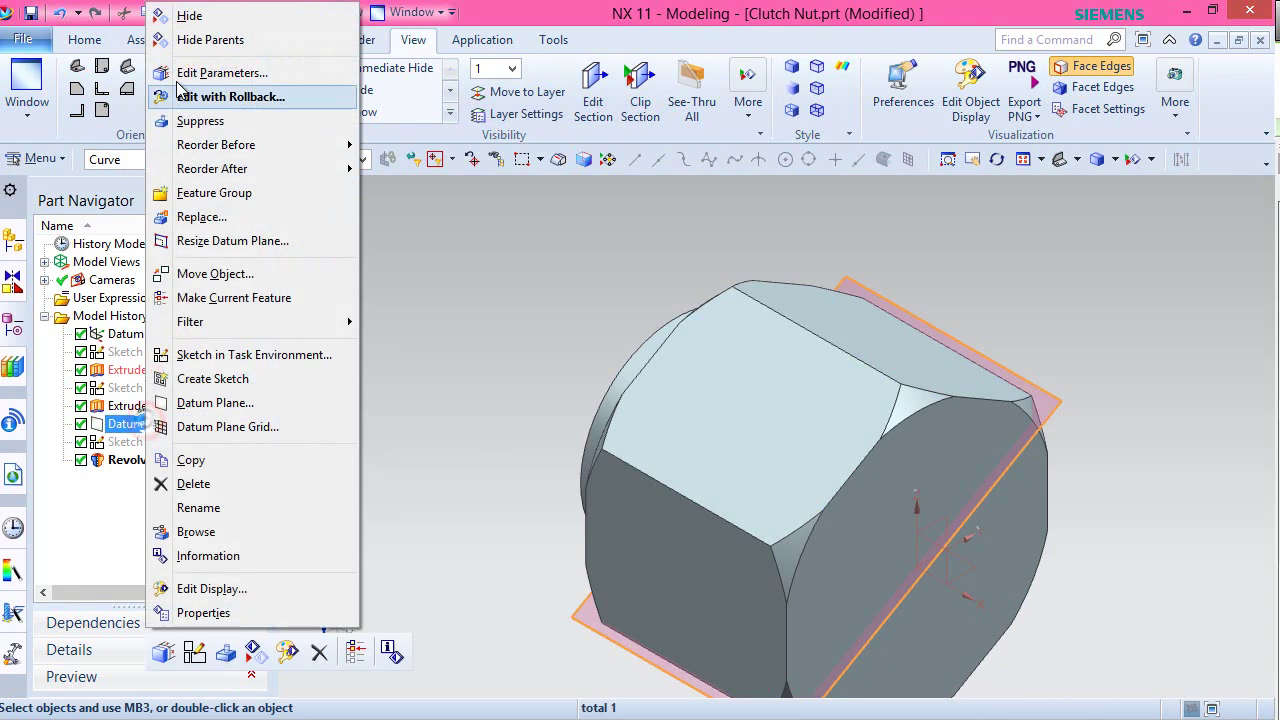
pyautogui.click(183, 14)
pyautogui.moveTo(531, 286); pyautogui.dragTo(831, 474, button='middle')
pyautogui.press('Home')
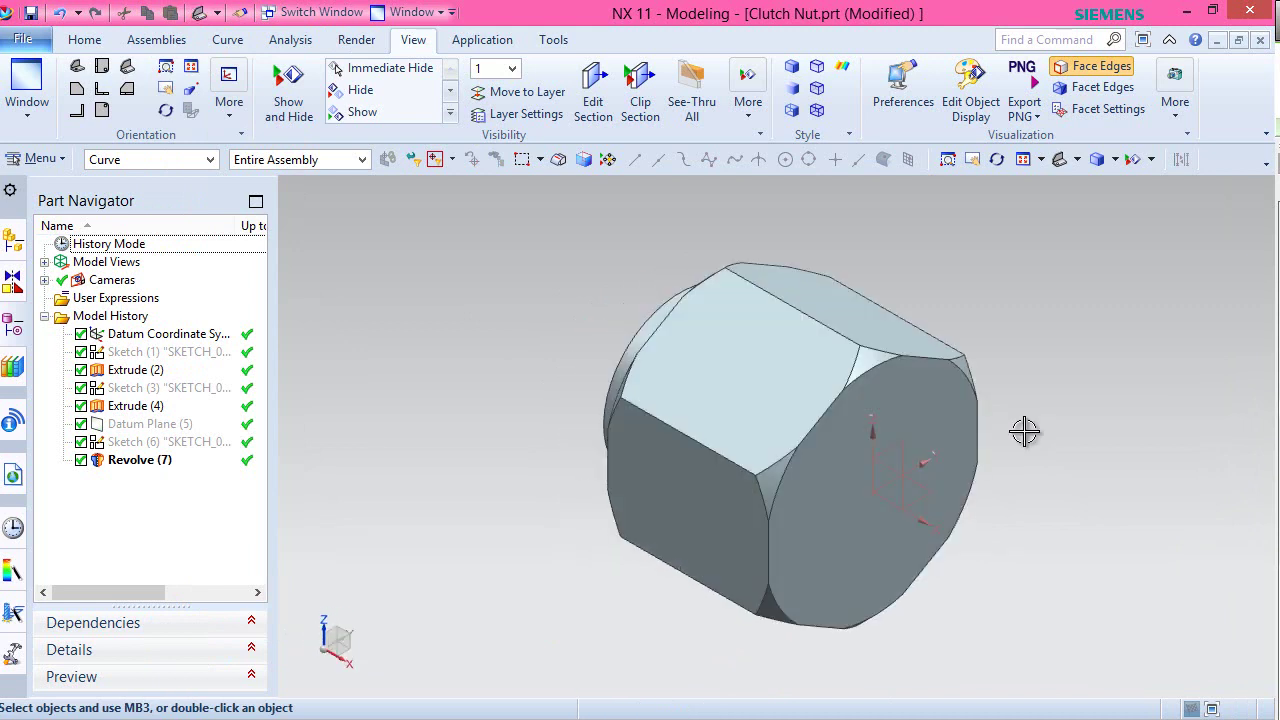
pyautogui.click(82, 43)
pyautogui.click(30, 12)
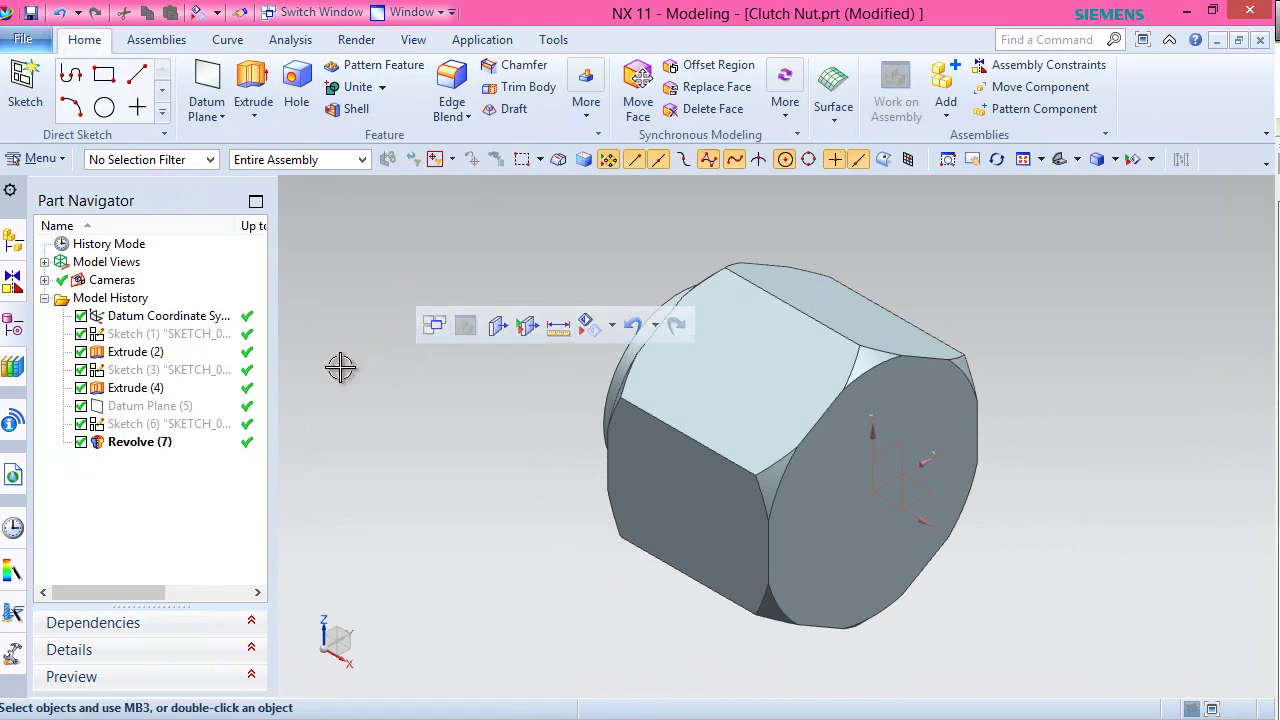
# - Show the datum plane again and clip the model with a one-plane view section
pyautogui.click(150, 406)
pyautogui.rightClick(152, 406)
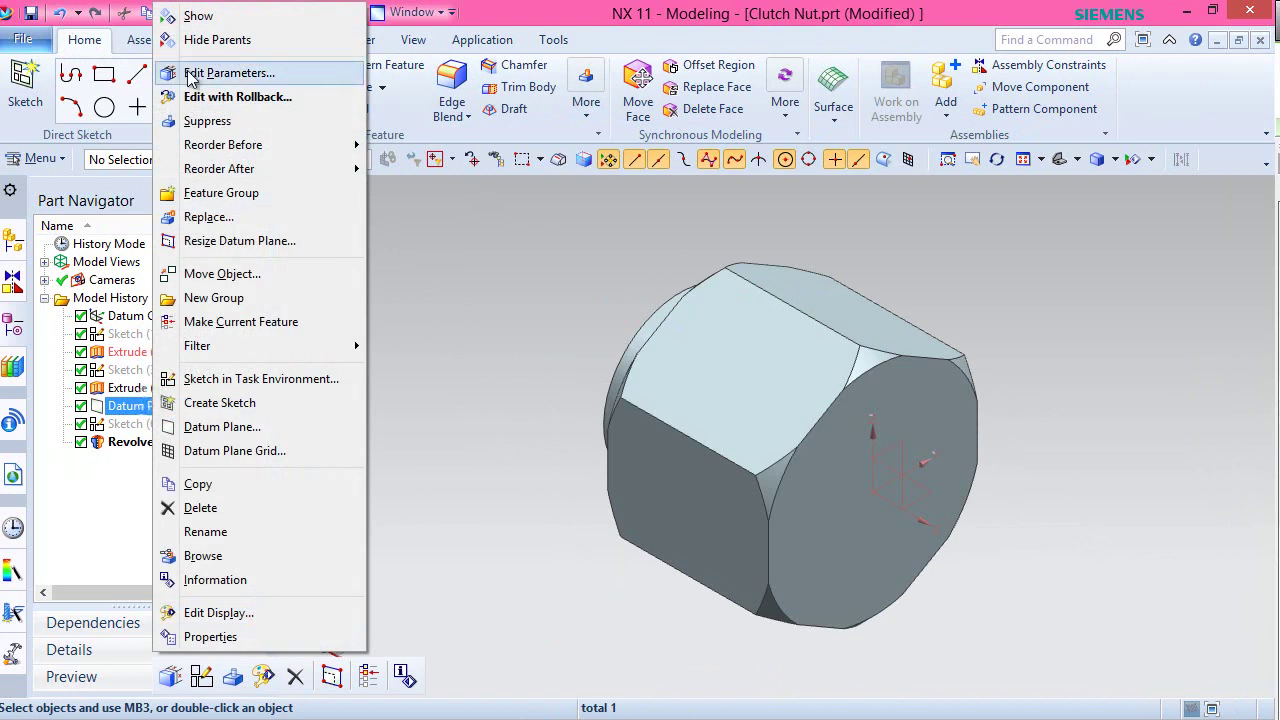
pyautogui.click(196, 15)
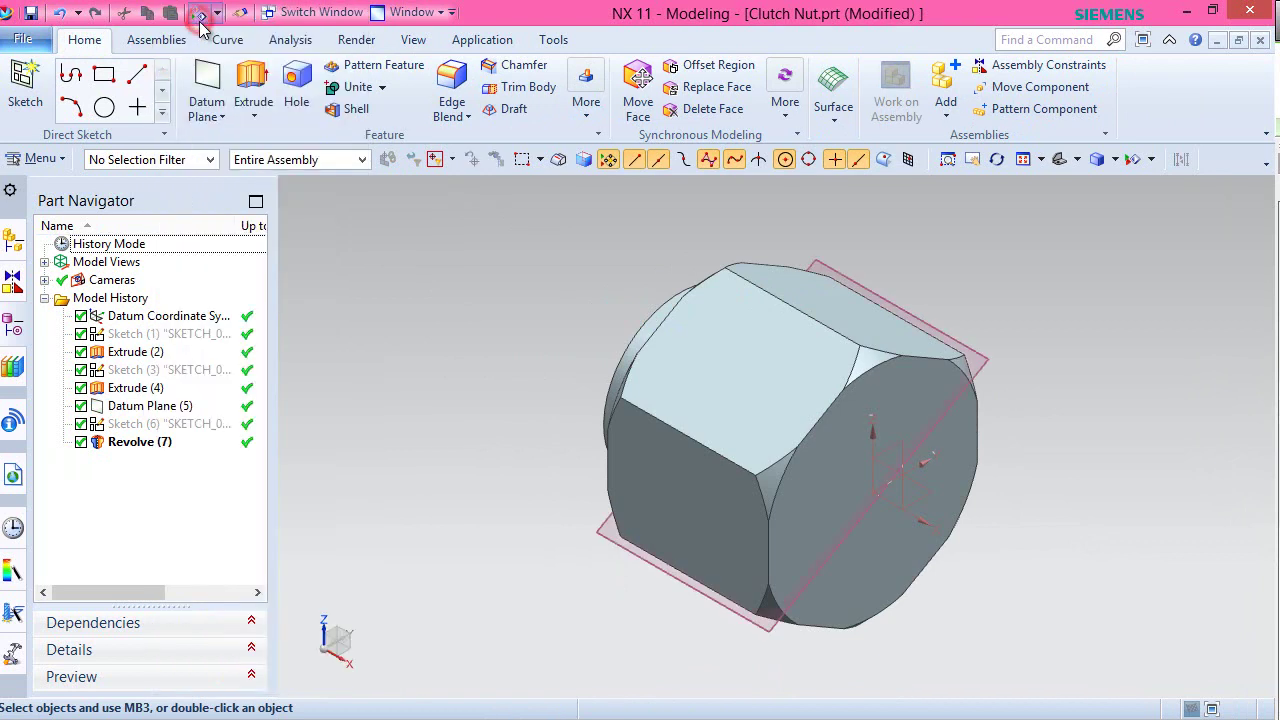
pyautogui.click(413, 39)
pyautogui.click(593, 100)
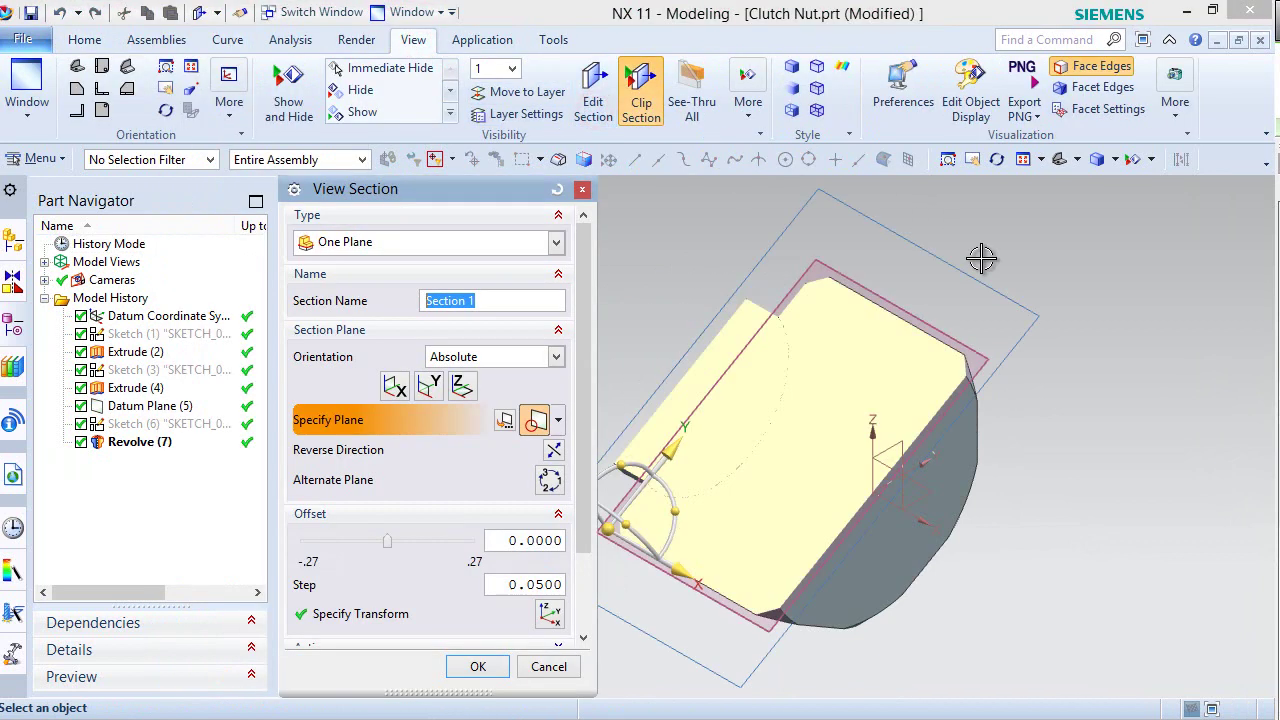
pyautogui.click(474, 667)
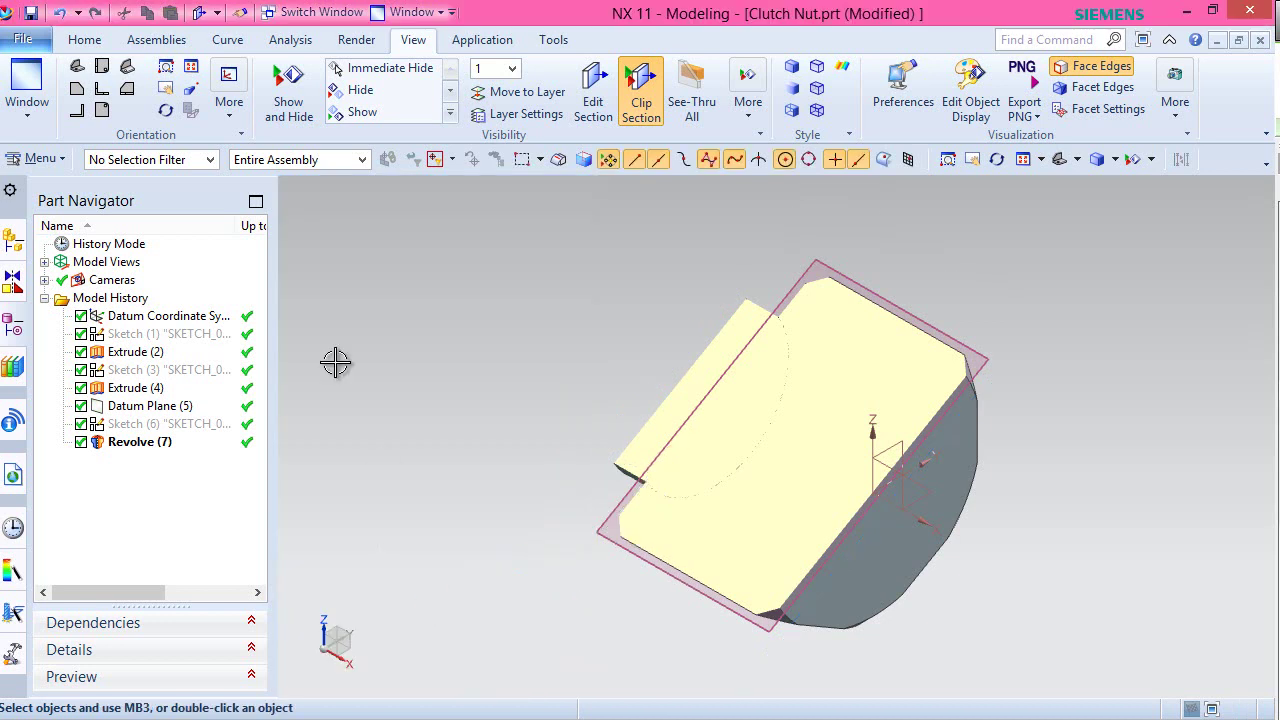
# - Start a new sketch on the datum plane through the nut body
pyautogui.click(85, 39)
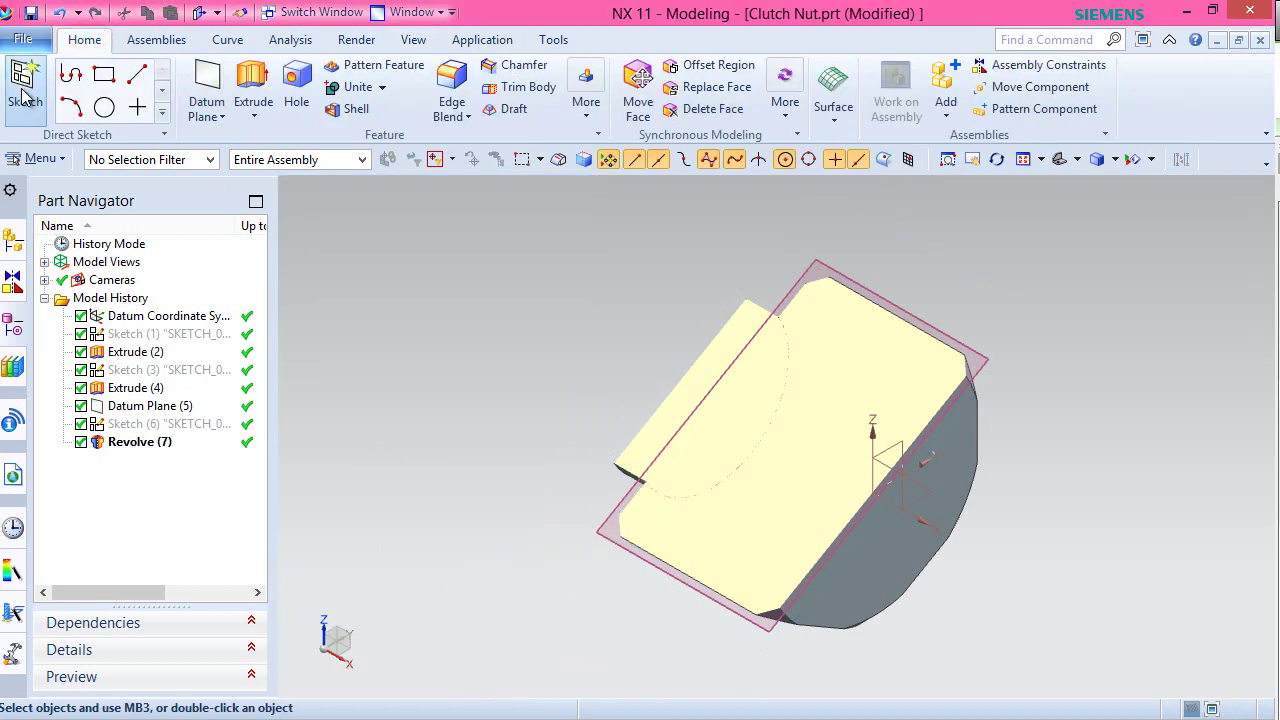
pyautogui.click(24, 92)
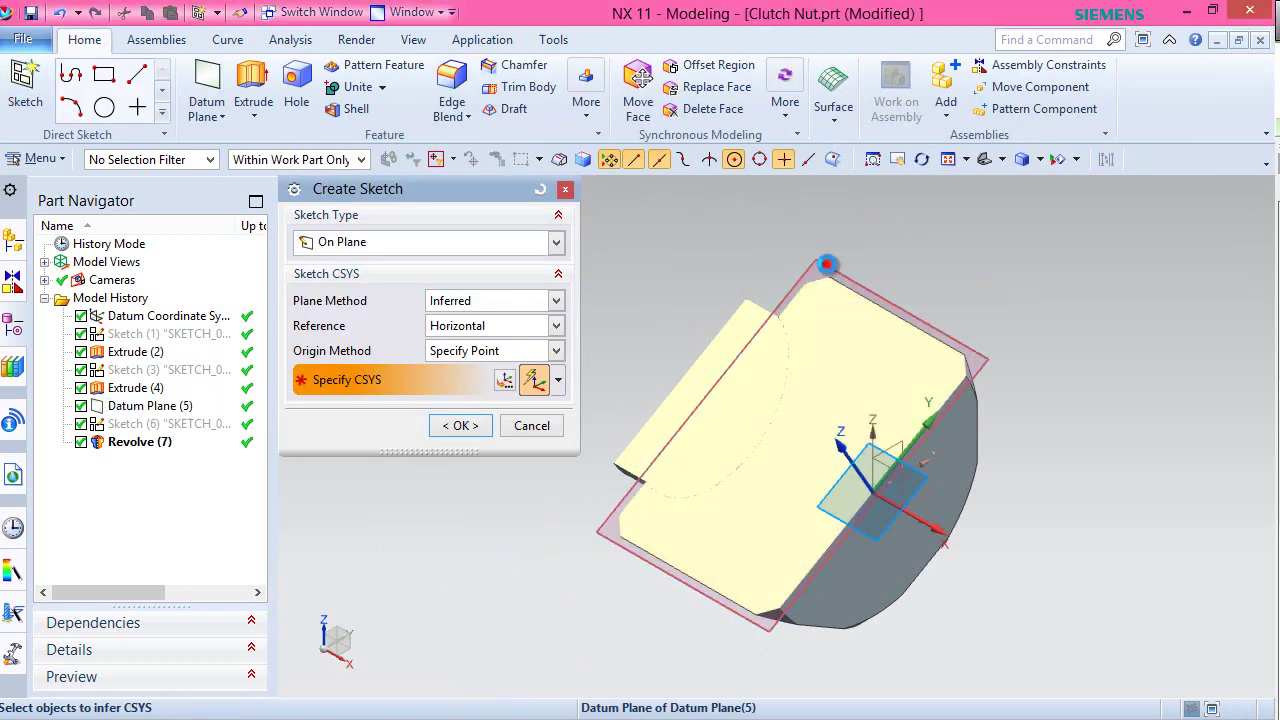
pyautogui.click(828, 264)
pyautogui.click(461, 424)
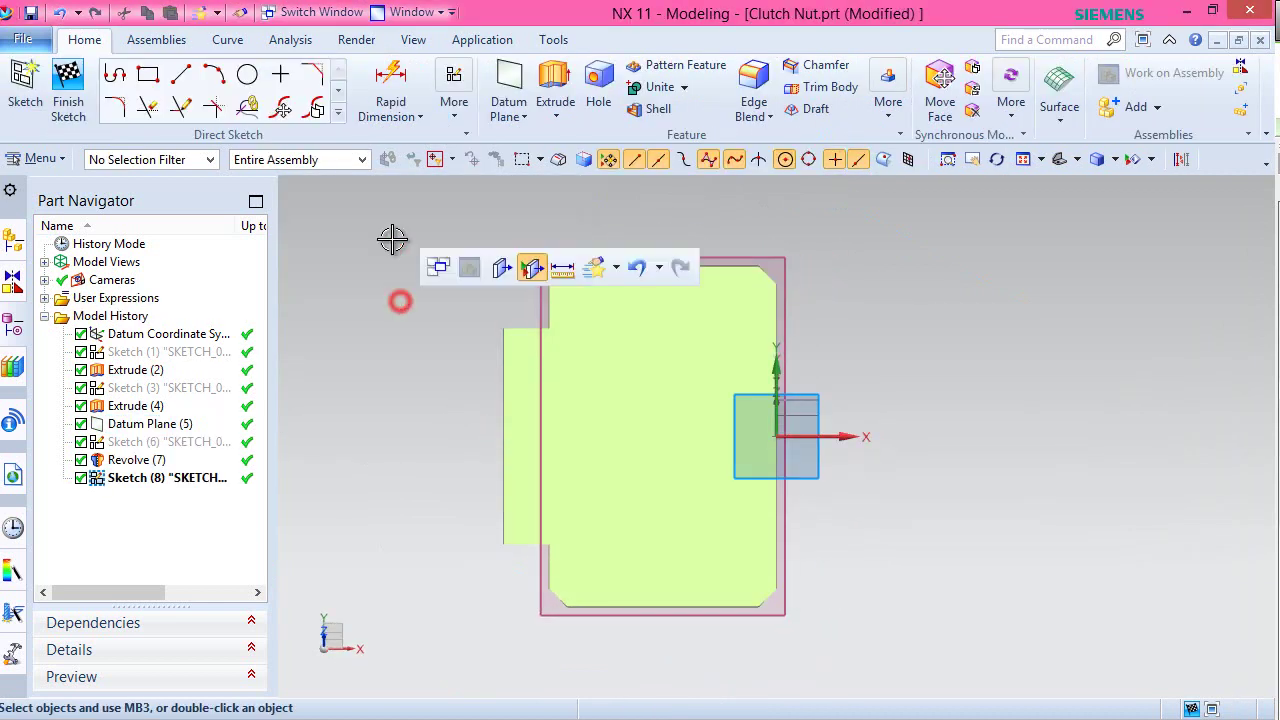
# - Create intersection curves tracing the nut's section outline in the sketch
pyautogui.click(338, 112)
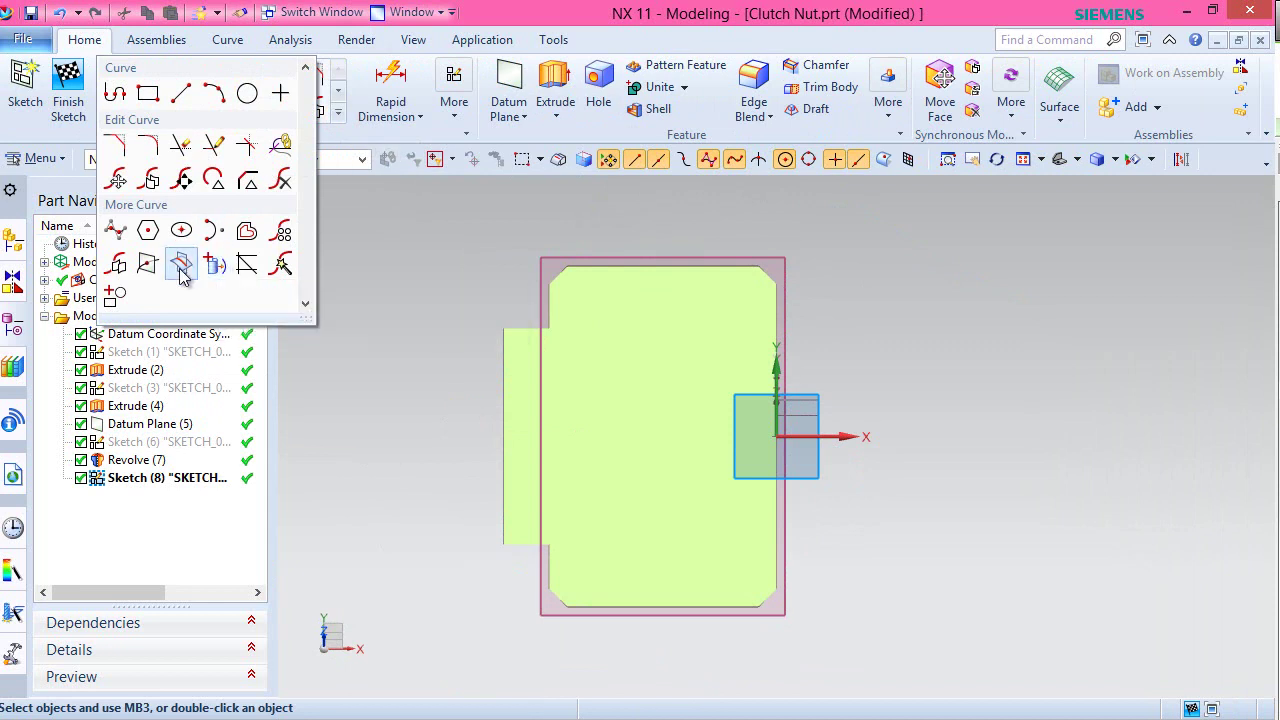
pyautogui.click(181, 265)
pyautogui.click(737, 285)
pyautogui.click(394, 366)
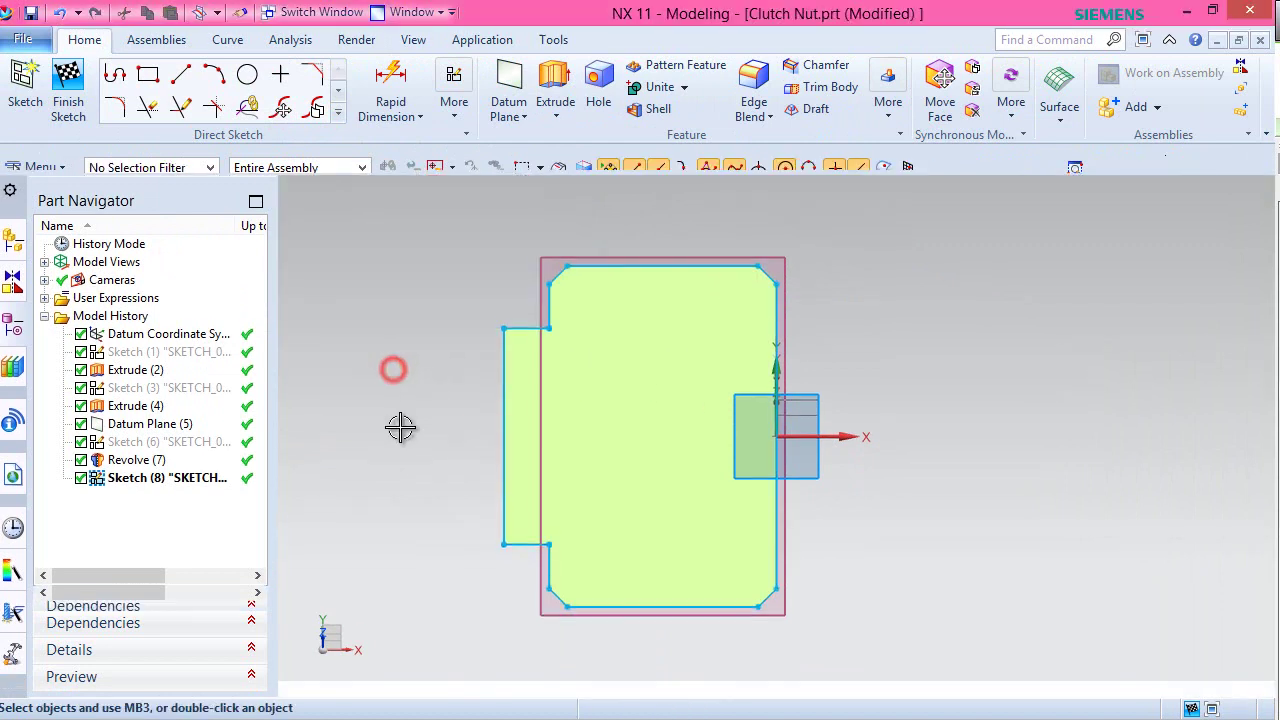
# - Sketch a rectangle about 0.065 in wide and 0.085 in high just below the lower edge of the nut outline
pyautogui.click(148, 85)
pyautogui.scroll(2, 540, 300)
pyautogui.scroll(-4, 617, 524)
pyautogui.scroll(3, 614, 500)
pyautogui.click(603, 449)
pyautogui.click(661, 528)
pyautogui.rightClick(782, 476)
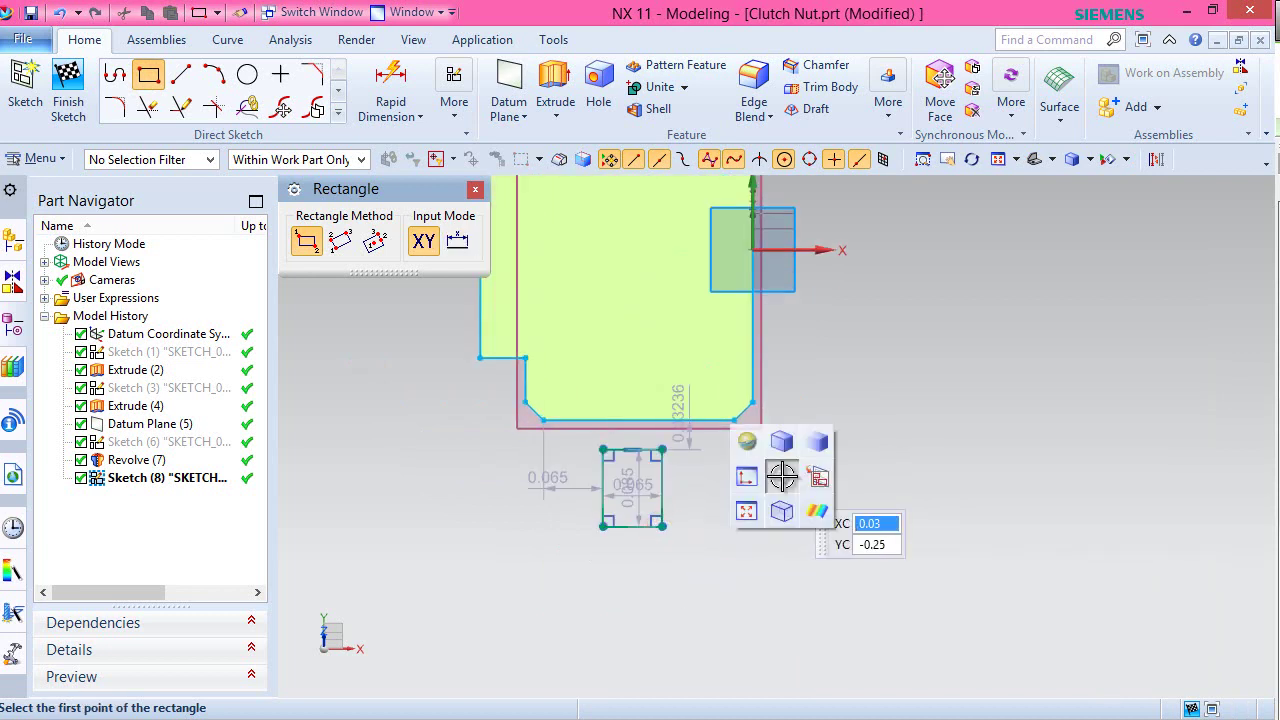
pyautogui.press('Escape')
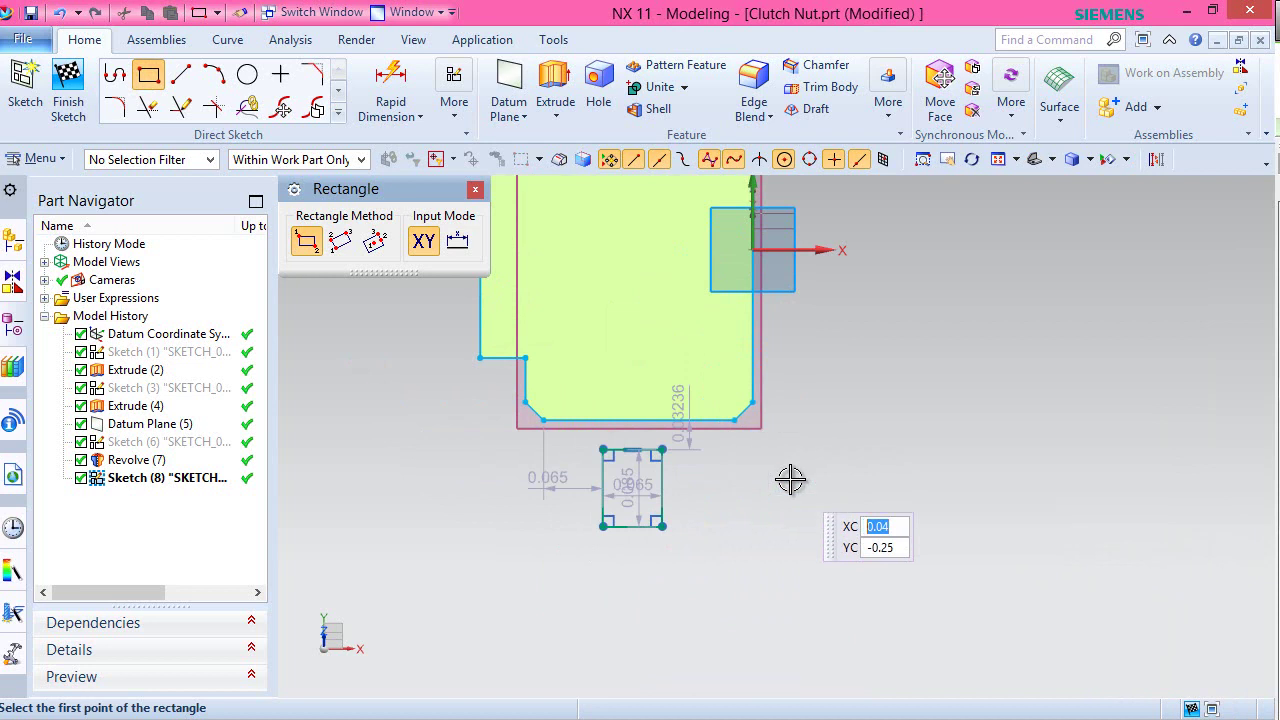
pyautogui.press('Escape')
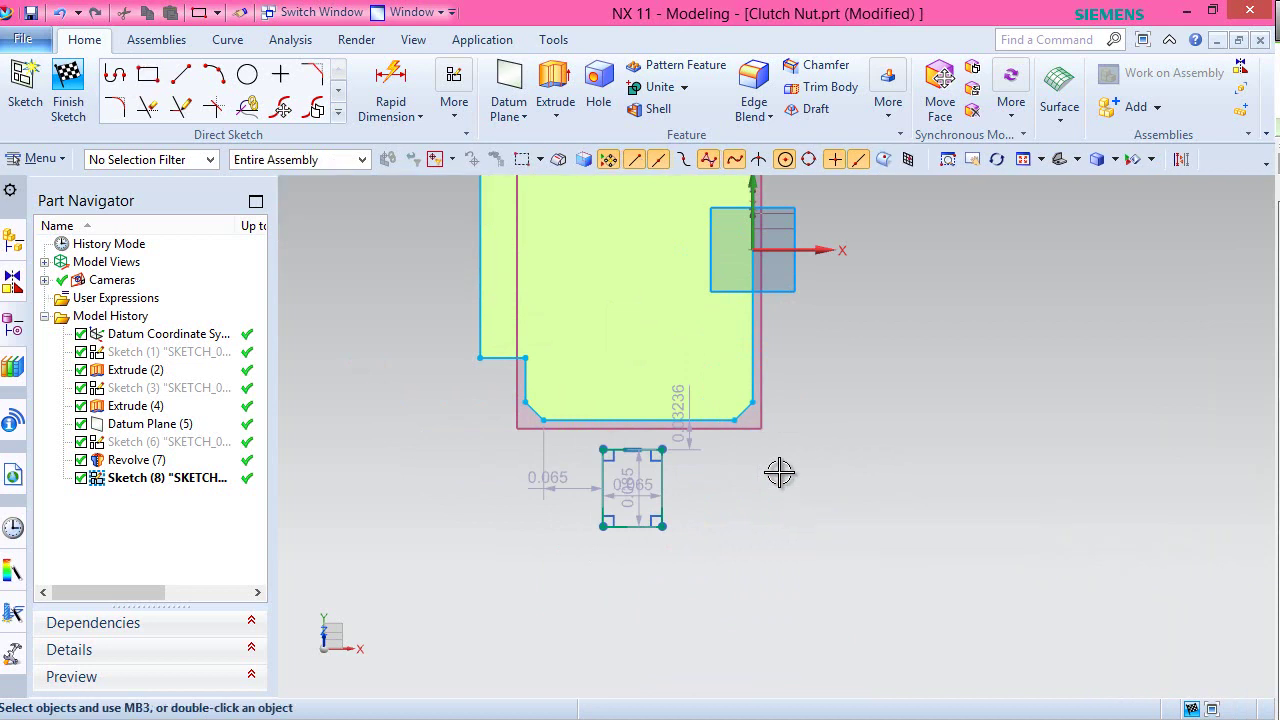
# - Dimension the rectangle's height and set it to 0.1 in
pyautogui.click(390, 88)
pyautogui.scroll(5, 620, 470)
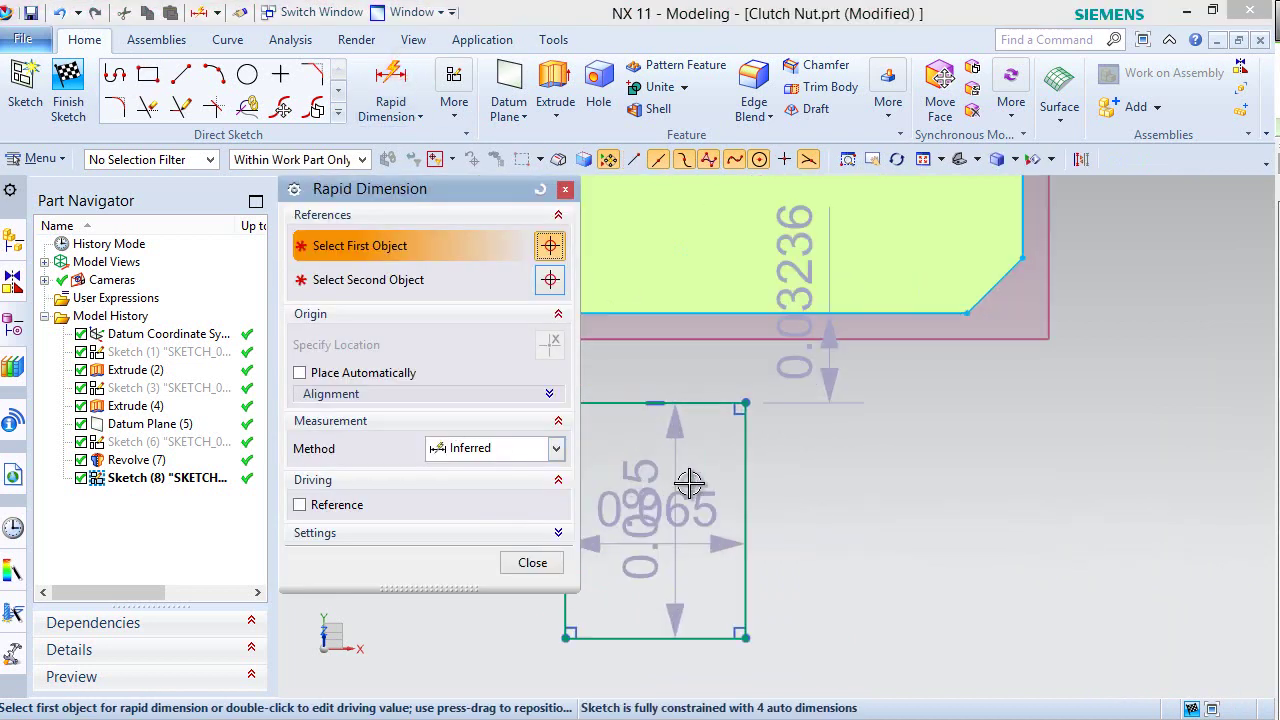
pyautogui.click(753, 463)
pyautogui.click(851, 494)
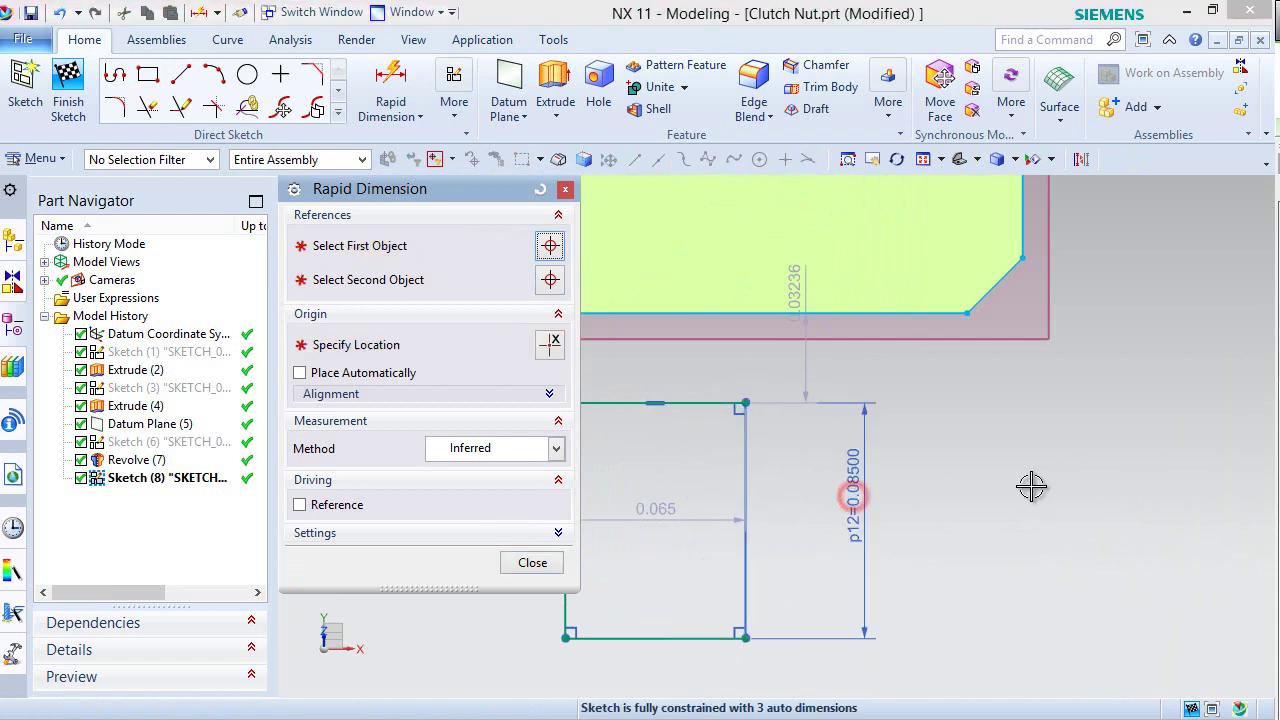
pyautogui.write('.1')
pyautogui.press('Return')
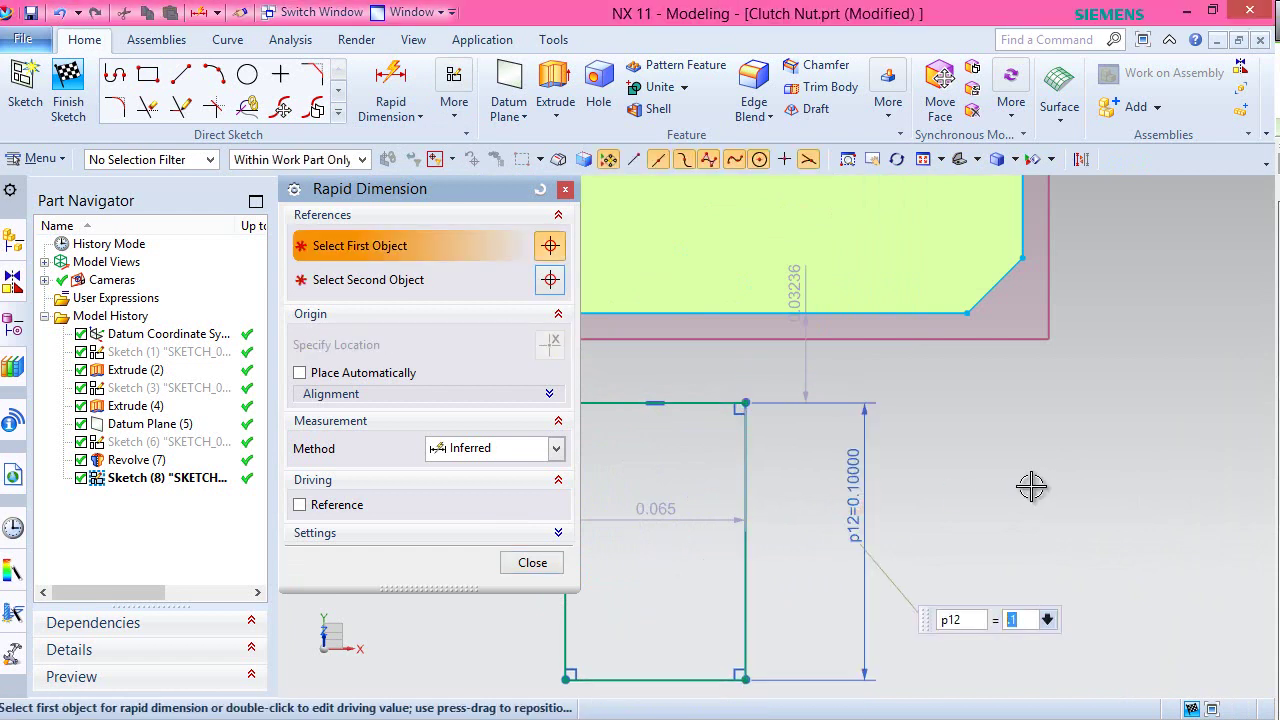
# - Dimension the rectangle's width, set it to 0.076 in, and end dimensioning
pyautogui.scroll(-3, 780, 590)
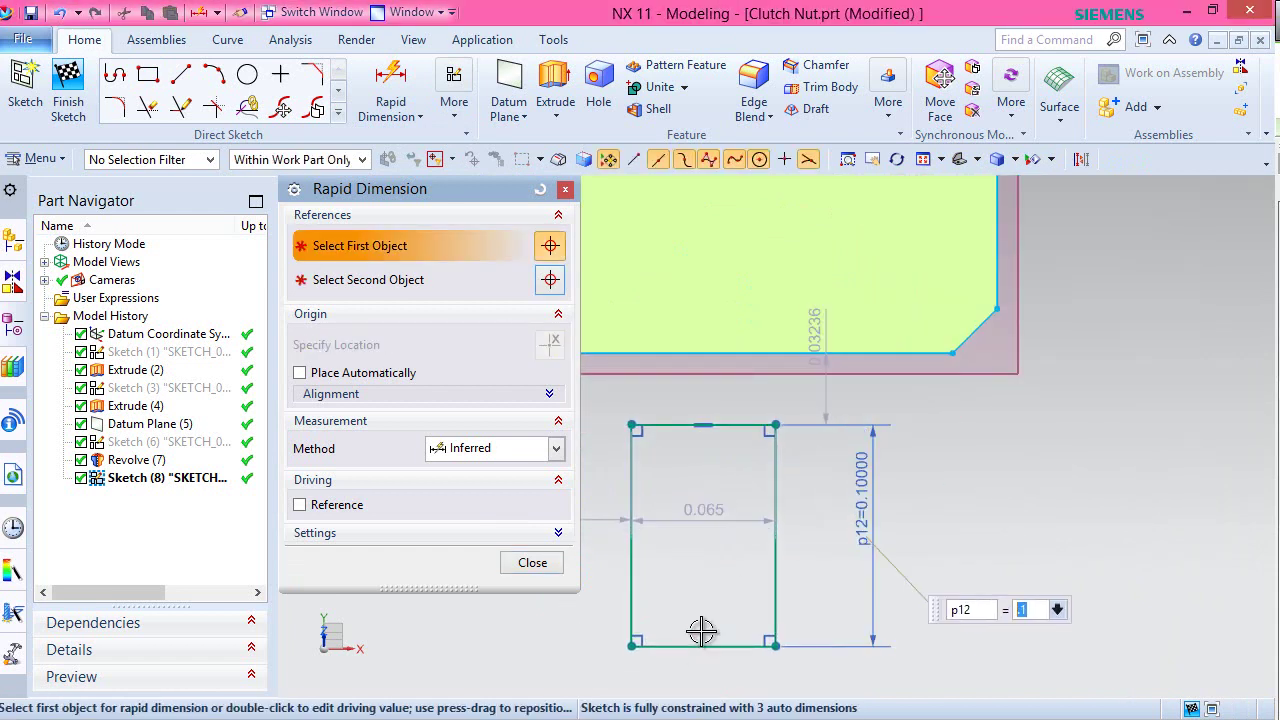
pyautogui.click(688, 425)
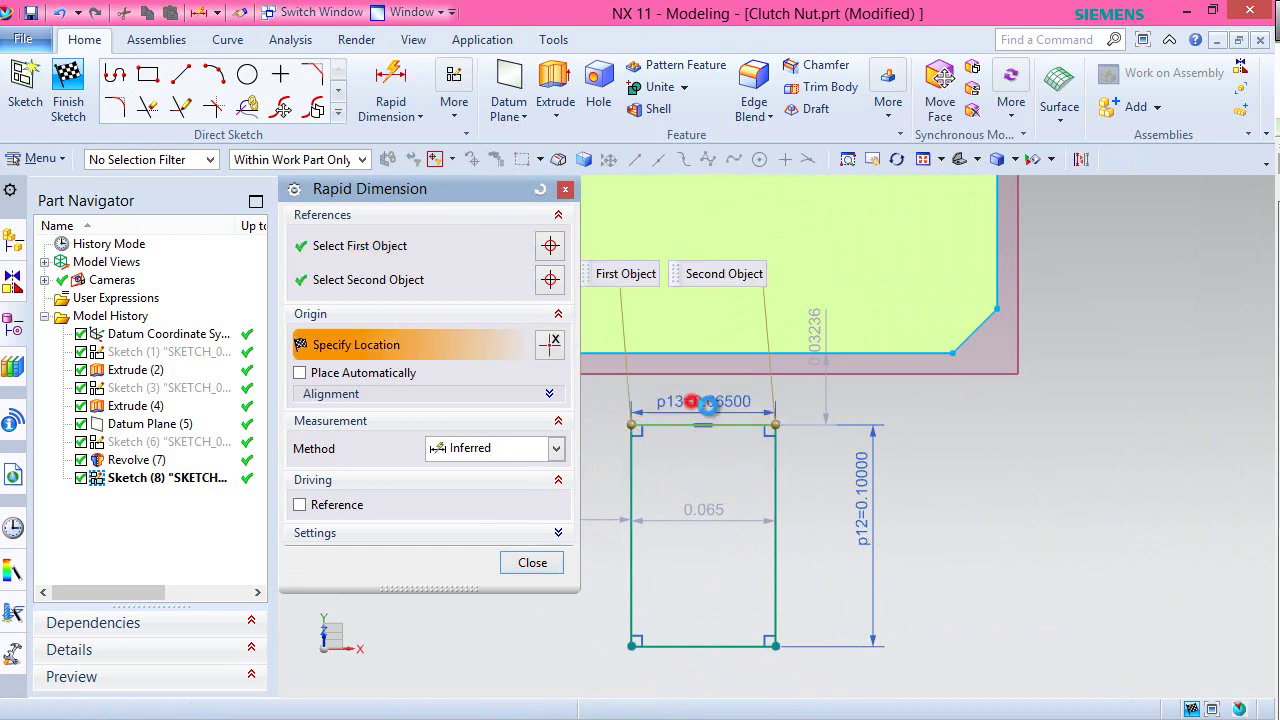
pyautogui.click(692, 400)
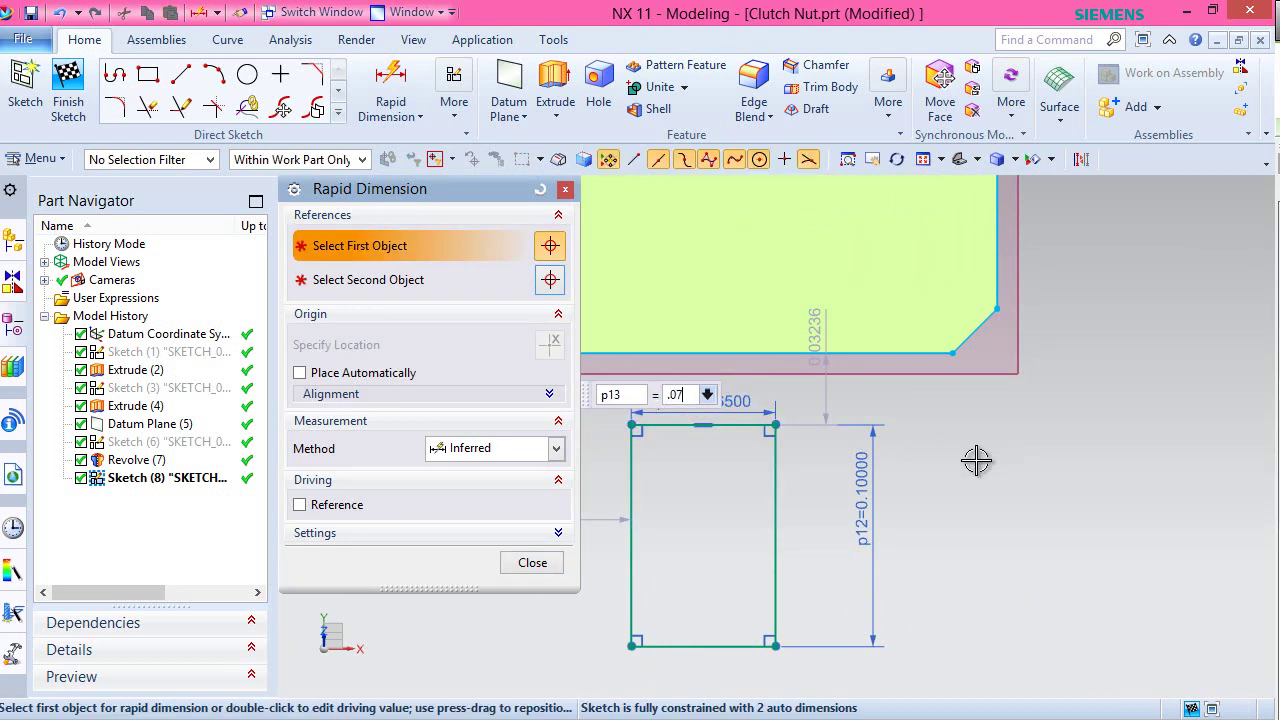
pyautogui.write('.076')
pyautogui.press('Return')
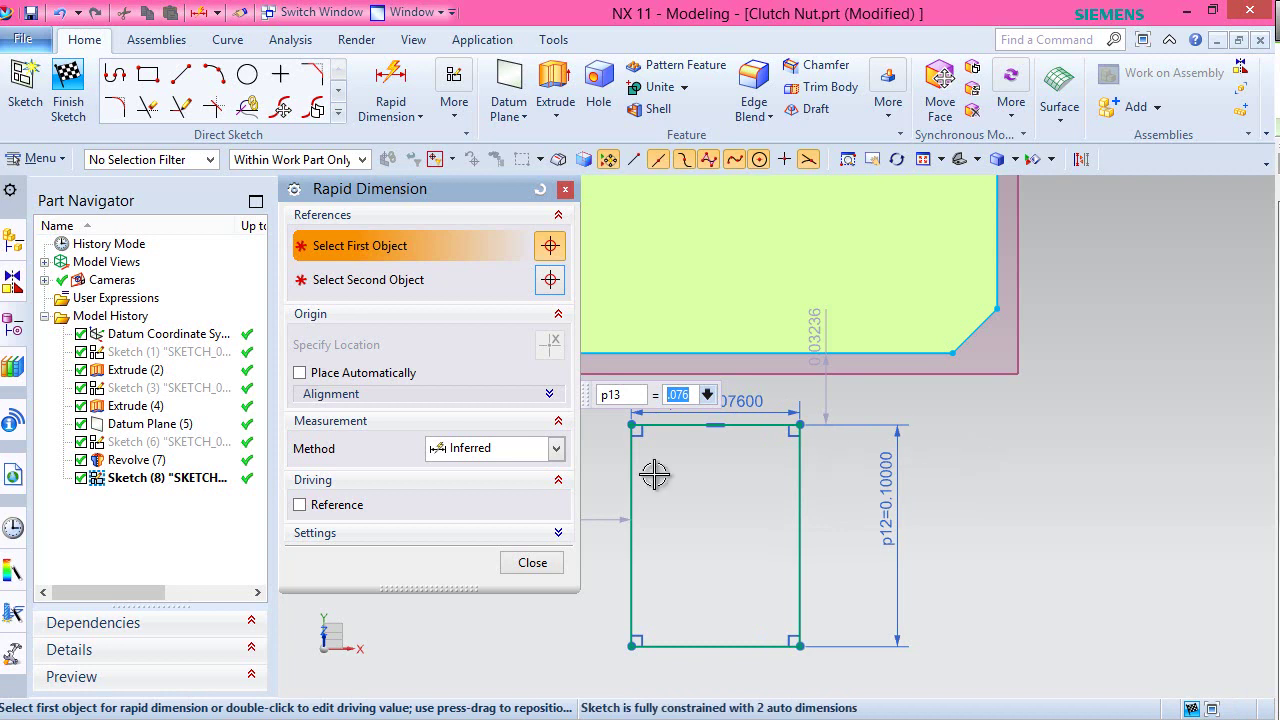
pyautogui.click(552, 567)
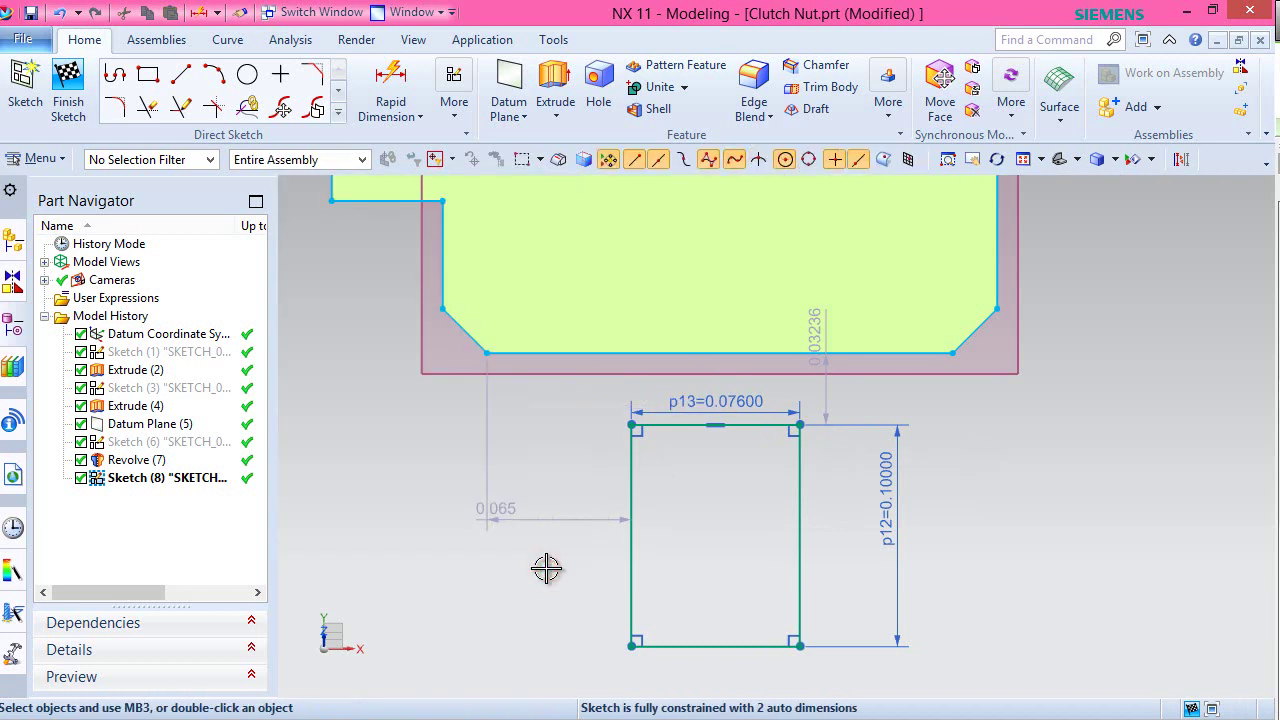
# - Constrain the midpoint of the rectangle's upper edge coincident with the midpoint of the nut outline's lower edge
pyautogui.click(454, 95)
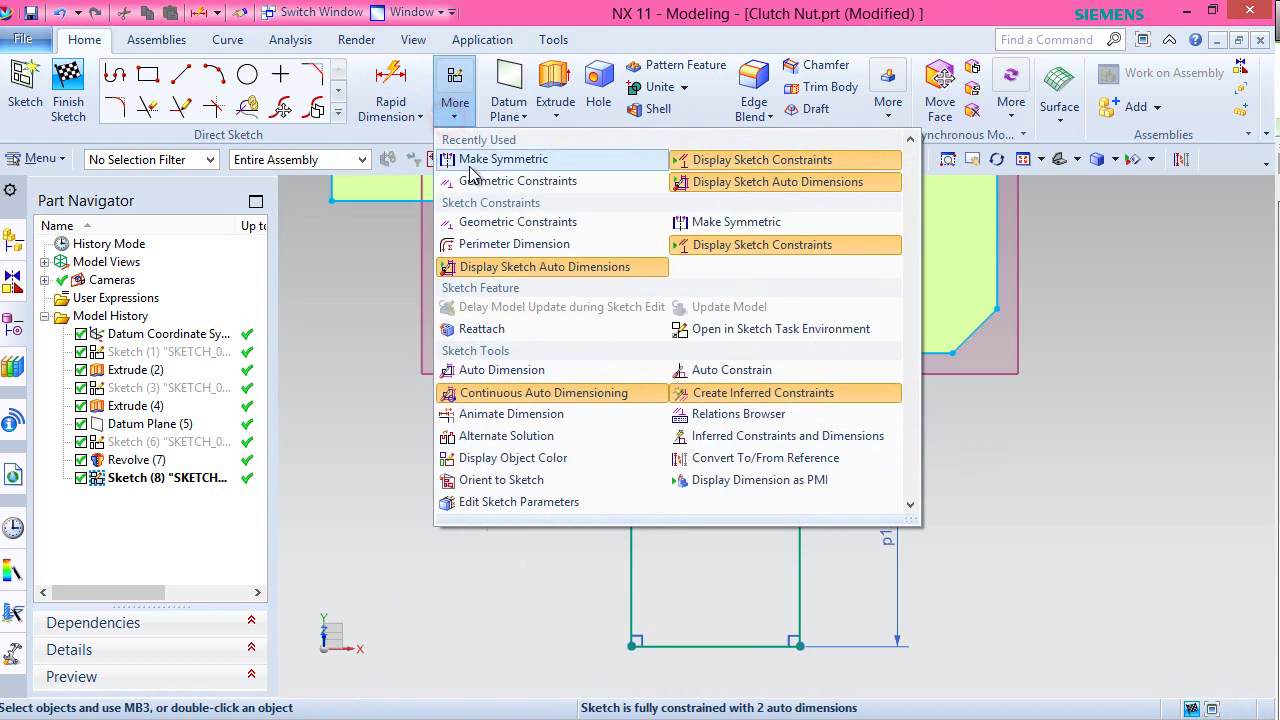
pyautogui.click(476, 188)
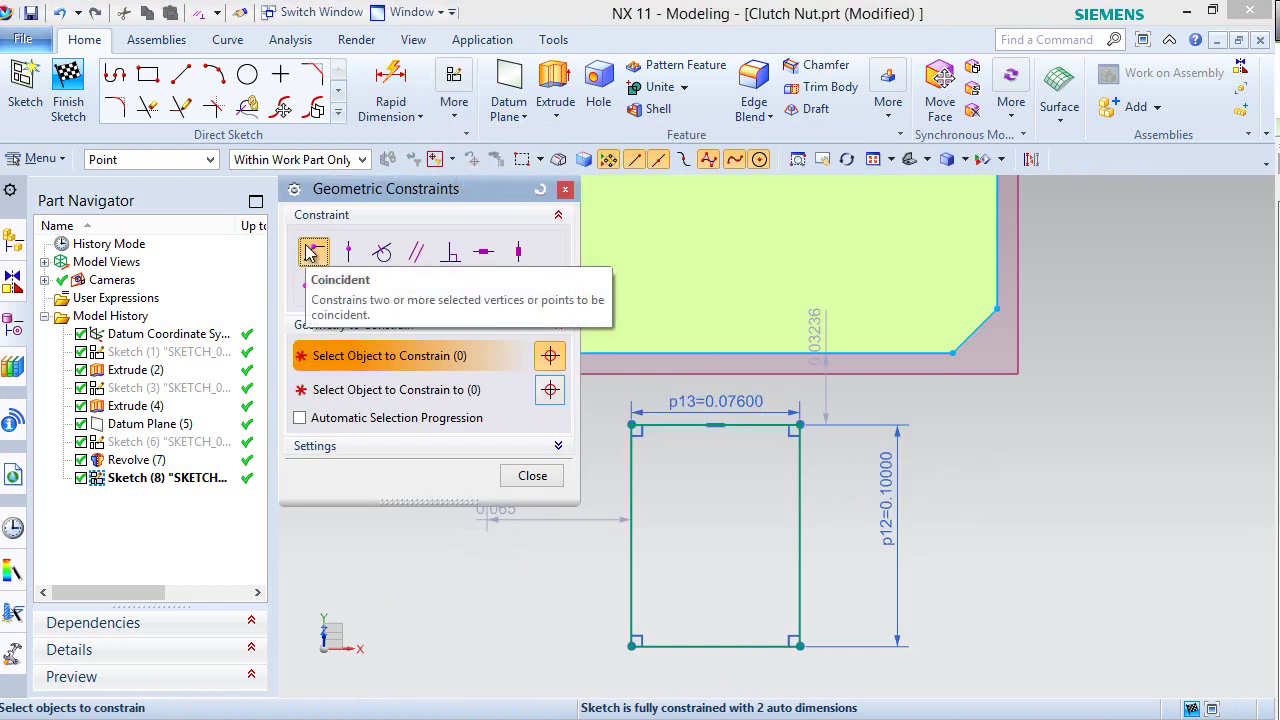
pyautogui.click(716, 425)
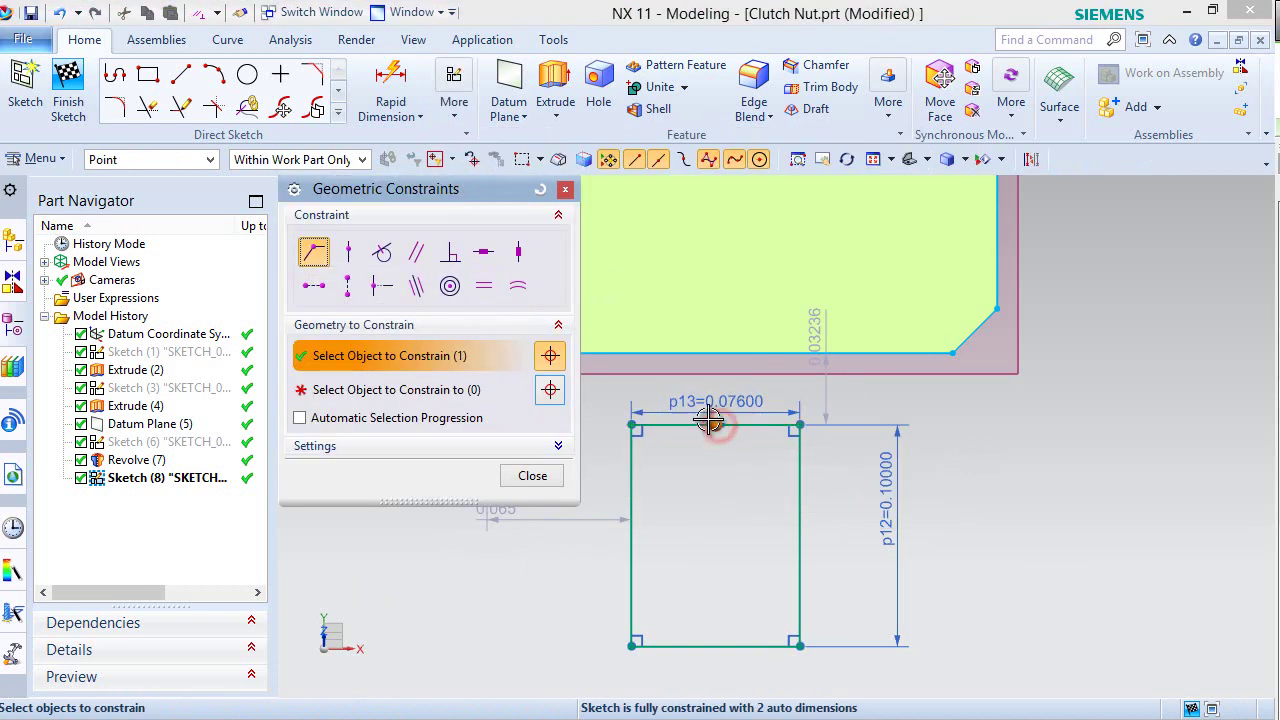
pyautogui.click(428, 390)
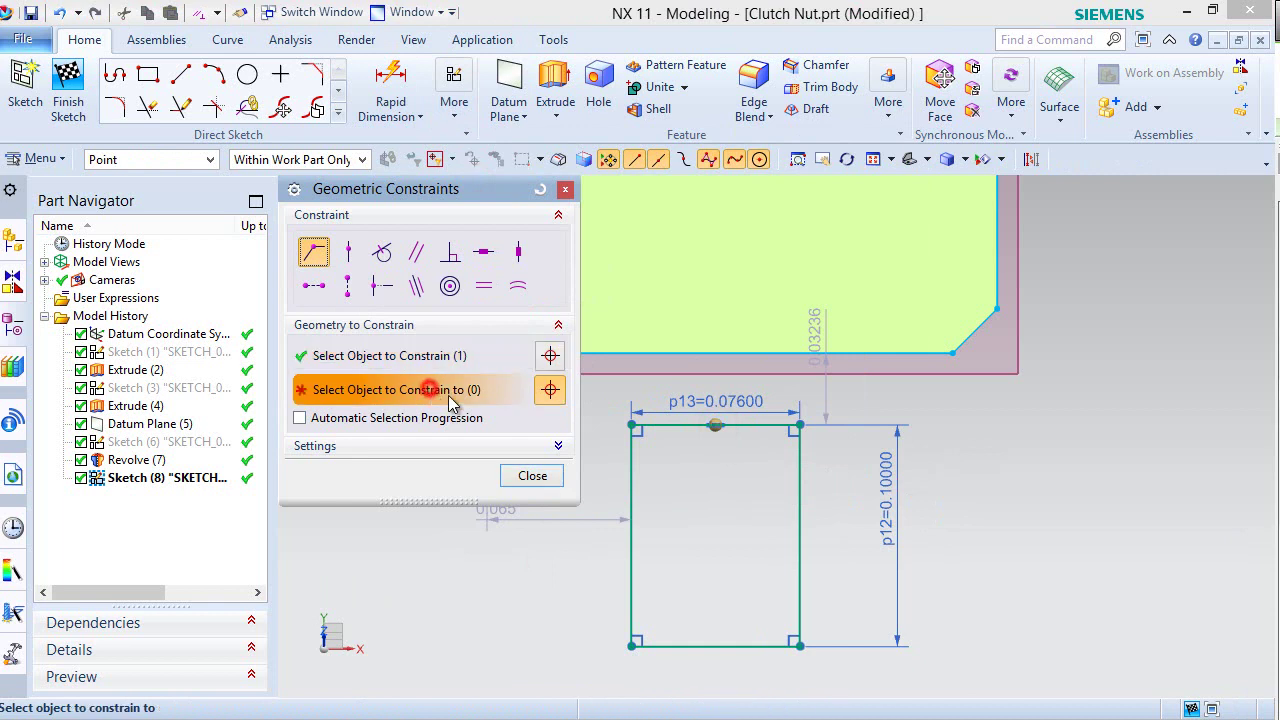
pyautogui.click(722, 354)
pyautogui.click(530, 475)
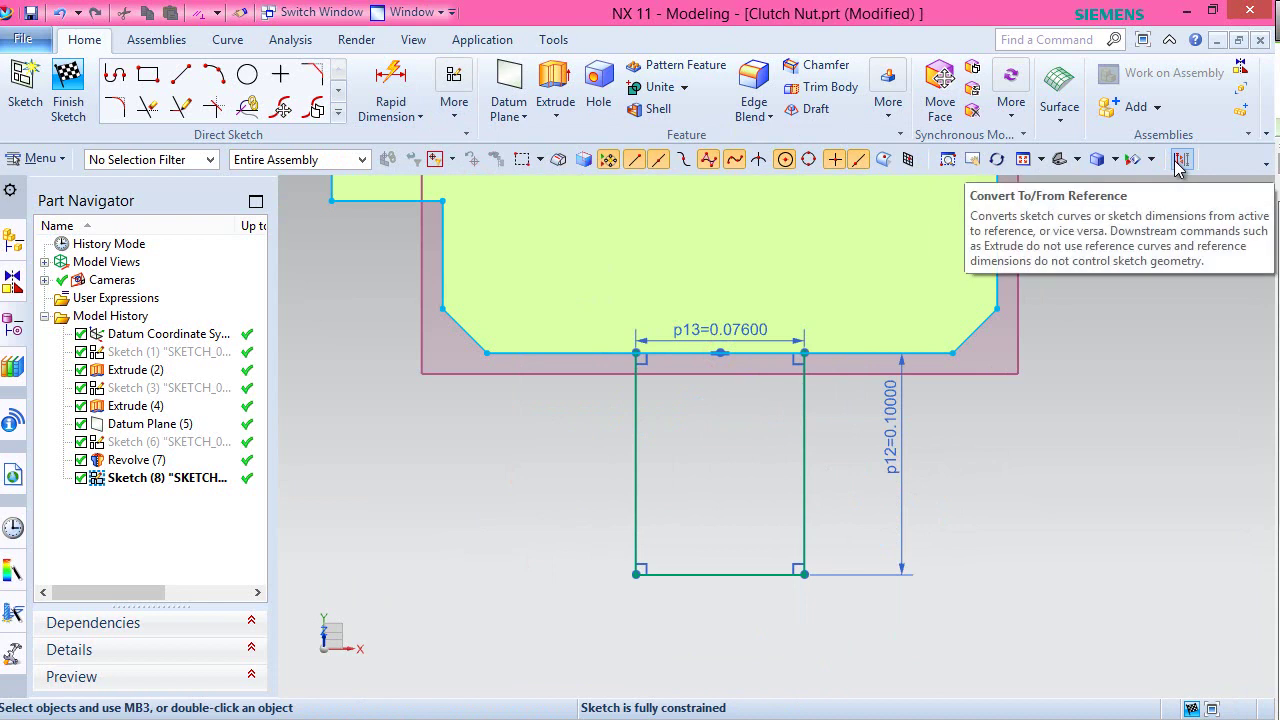
# - Convert the nut outline's lower edge and the rectangle's upper edge to reference curves
pyautogui.click(1180, 163)
pyautogui.click(864, 362)
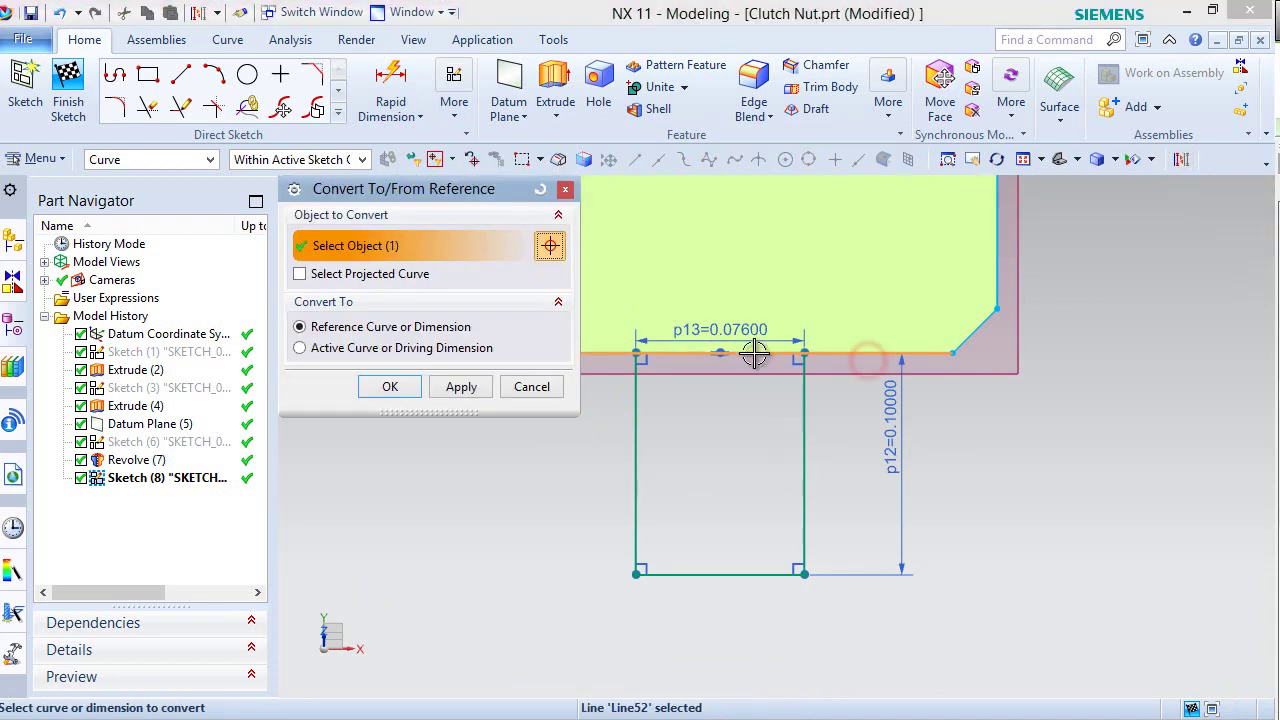
pyautogui.click(755, 354)
pyautogui.click(378, 392)
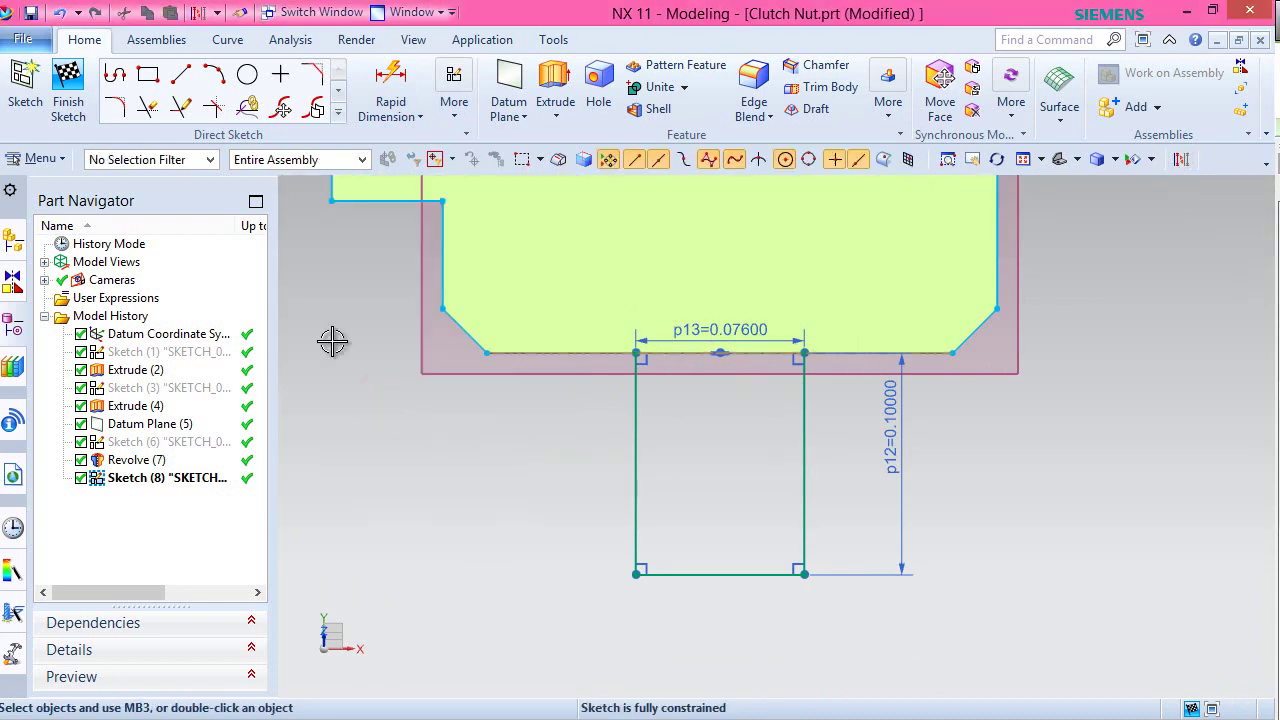
# - Sketch an arc of about 0.106 in radius between the rectangle's two upper corners, bulging into the nut body
pyautogui.click(215, 77)
pyautogui.scroll(-3, 670, 400)
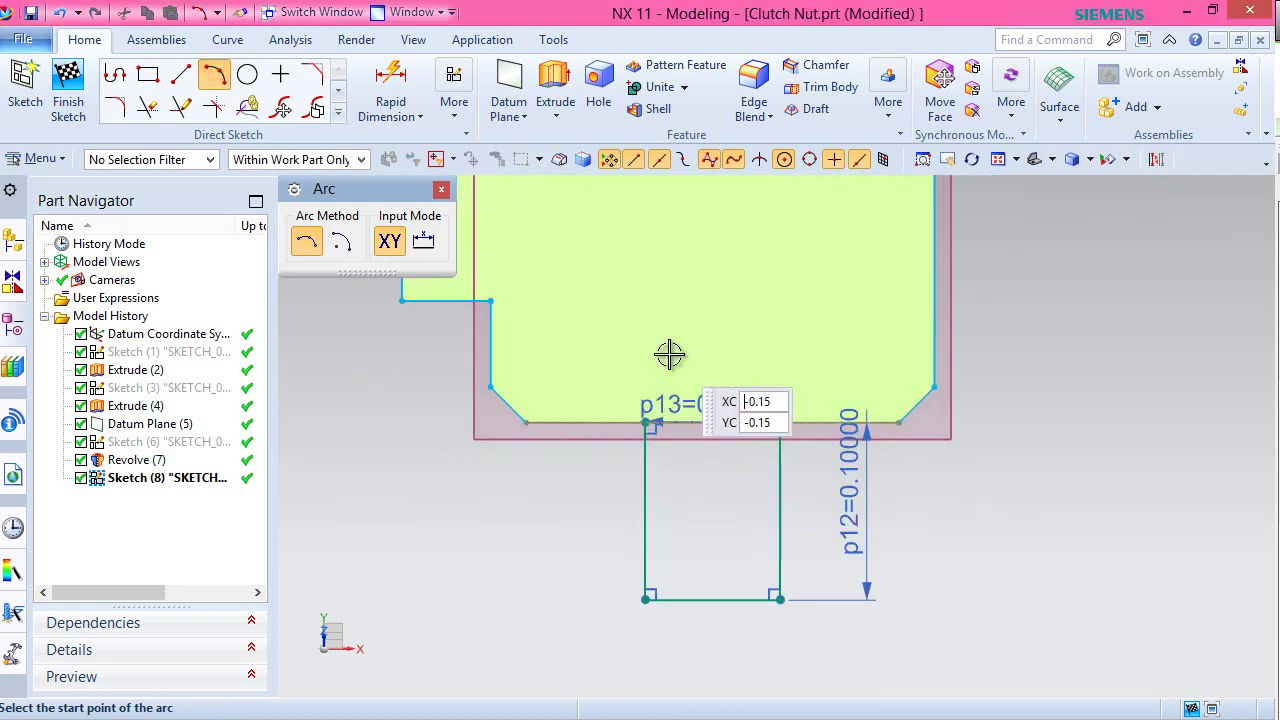
pyautogui.click(638, 432)
pyautogui.click(847, 432)
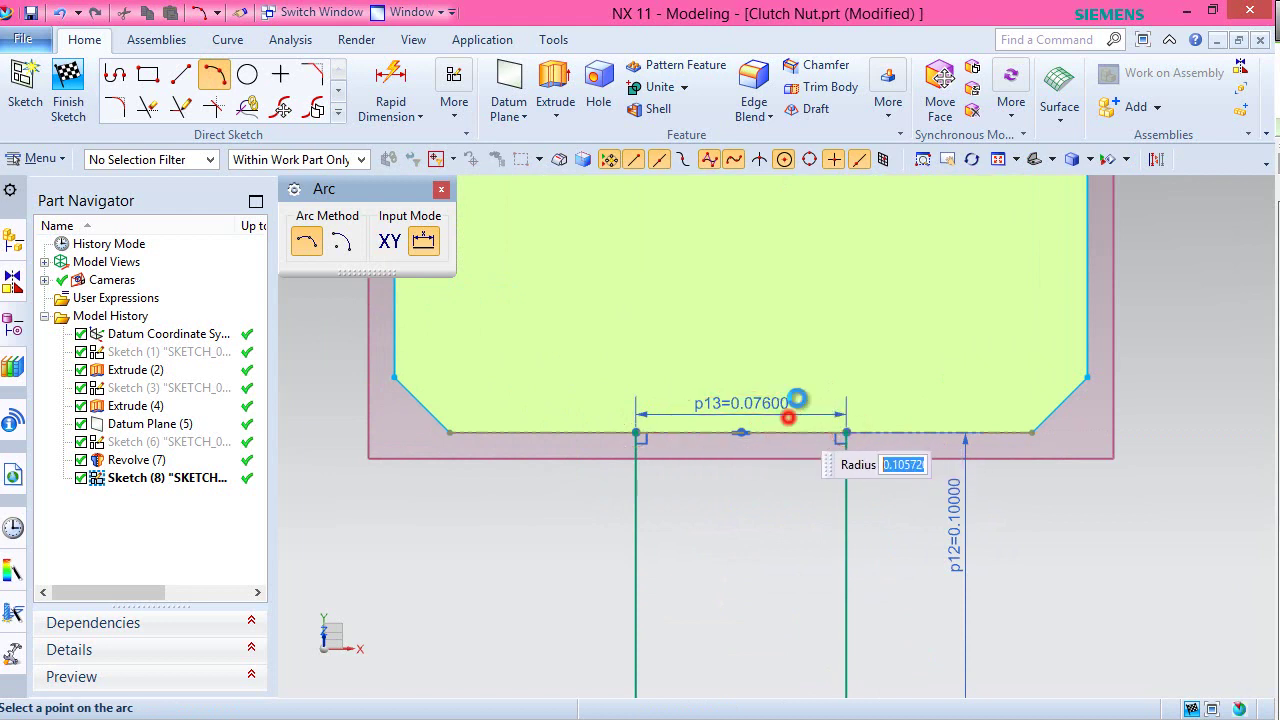
pyautogui.click(788, 417)
# - Dimension the arc on top of the rectangle with a radius of 0.038 in and end dimensioning
pyautogui.click(391, 85)
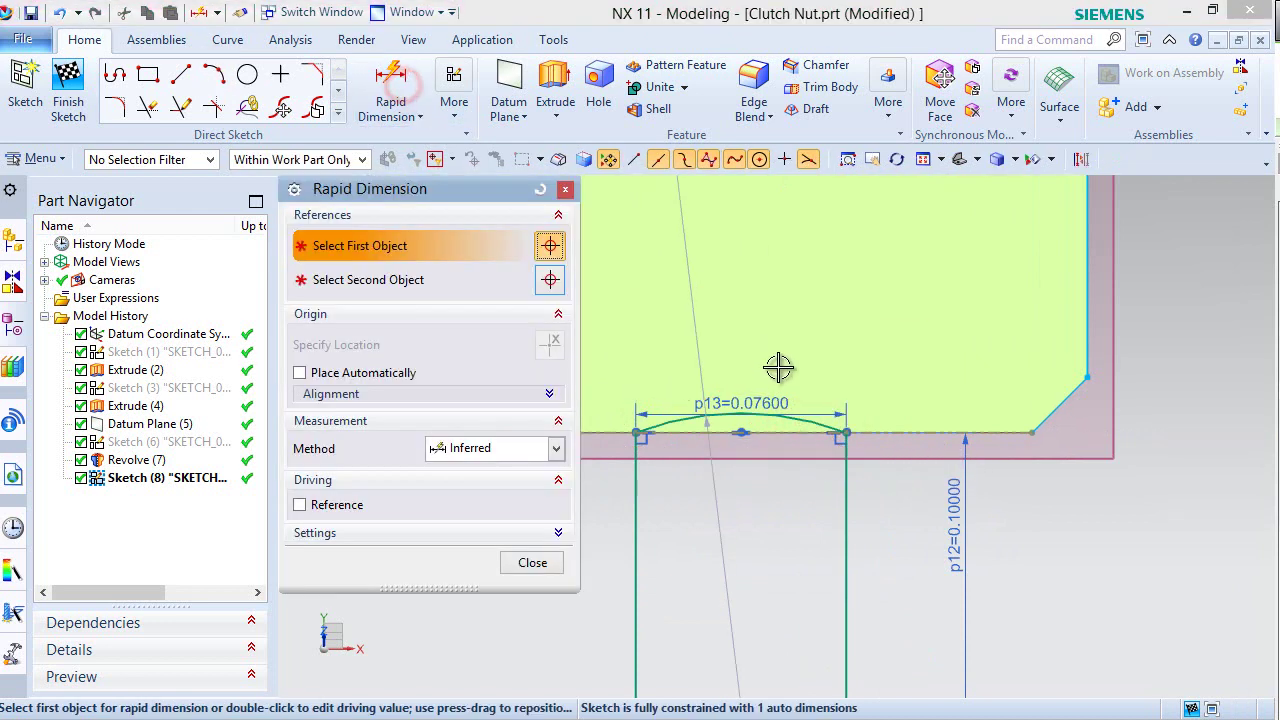
pyautogui.scroll(2, 777, 368)
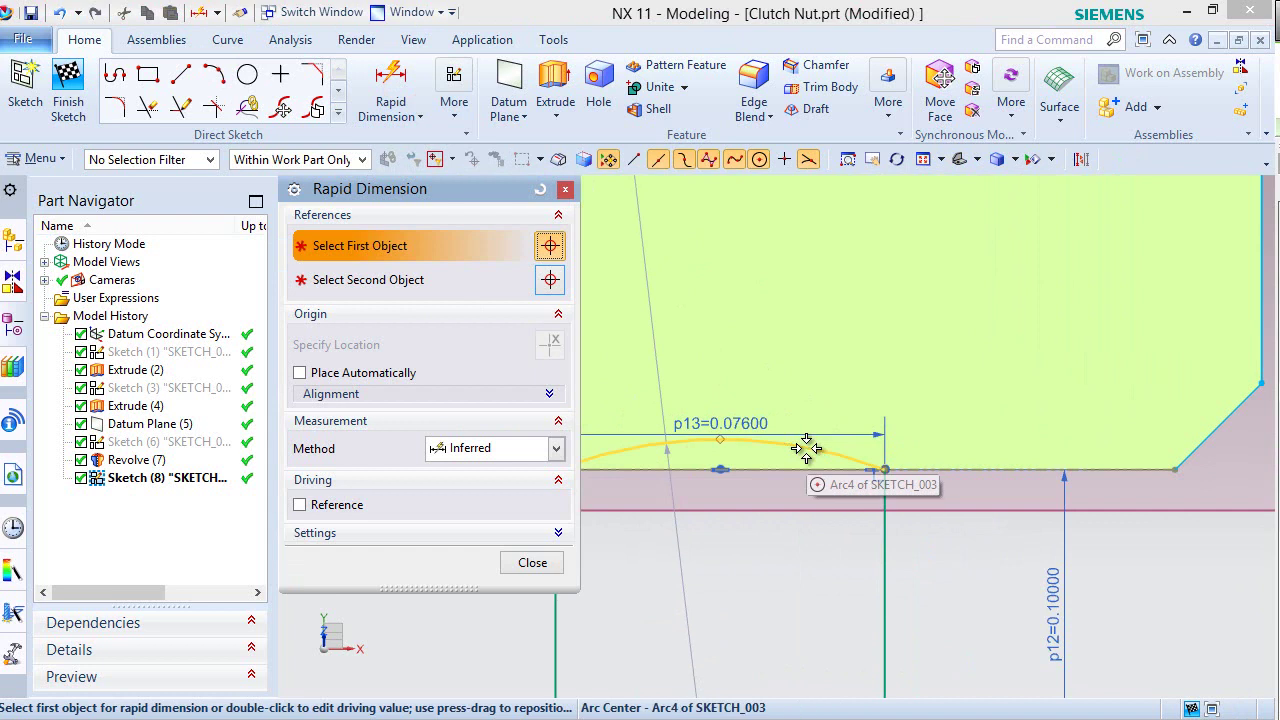
pyautogui.click(808, 447)
pyautogui.click(880, 426)
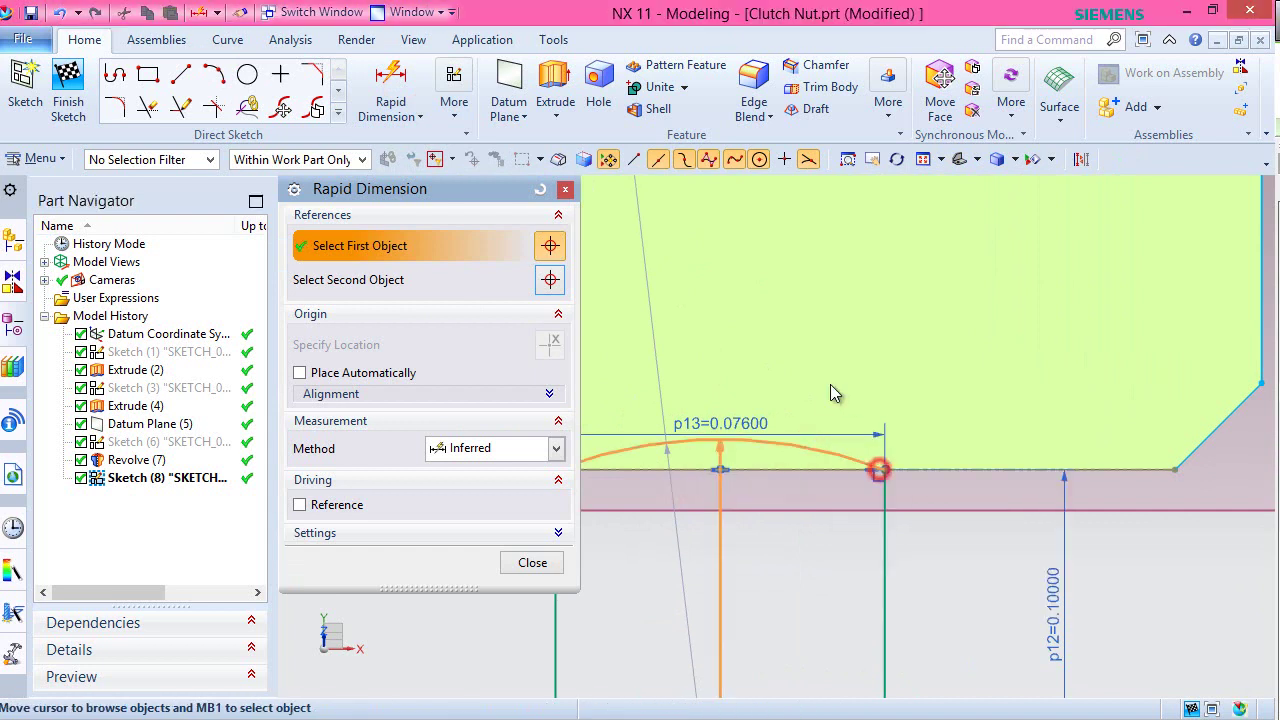
pyautogui.click(823, 371)
pyautogui.write('.038')
pyautogui.press('Return')
pyautogui.click(532, 562)
pyautogui.scroll(-4, 586, 514)
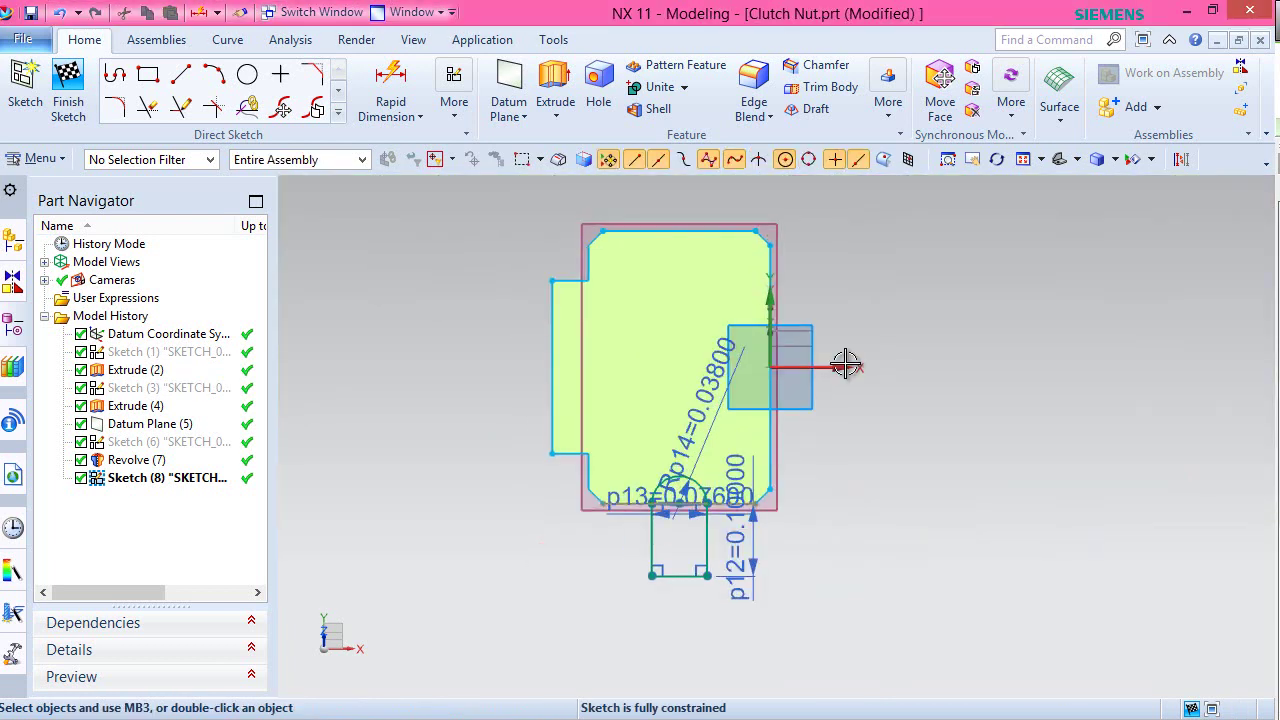
# - Finish the groove profile sketch, show the model in a 3D view, and save the part
pyautogui.rightClick(936, 288)
pyautogui.click(958, 292)
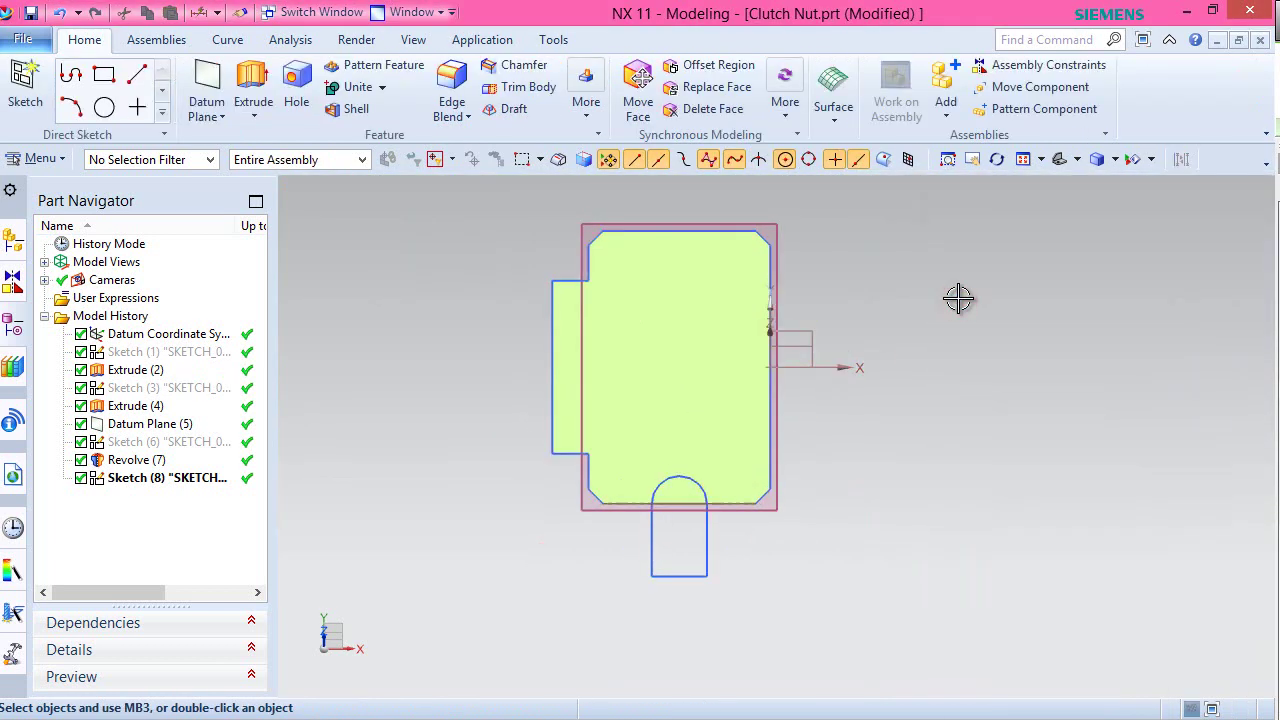
pyautogui.click(413, 40)
pyautogui.click(640, 95)
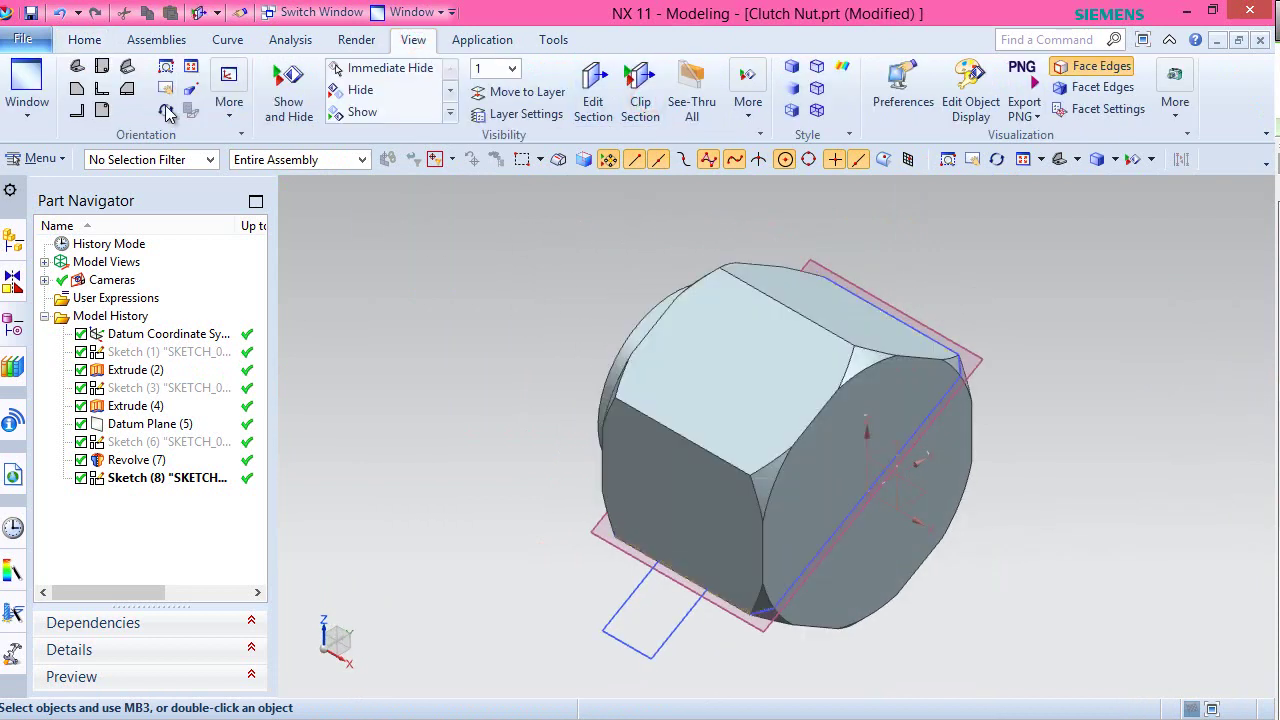
pyautogui.click(85, 40)
pyautogui.click(31, 13)
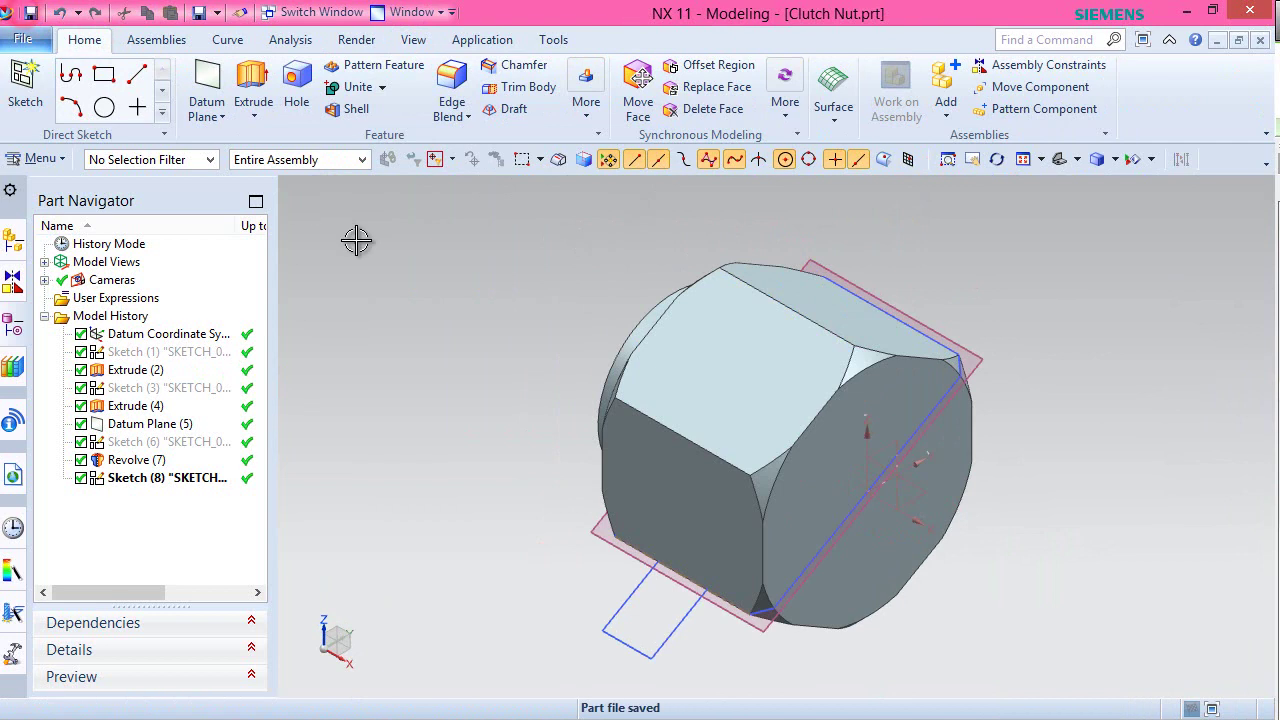
# - Revolve the arc-topped profile 360° about the datum X axis, subtracting it from the nut body
pyautogui.click(254, 116)
pyautogui.click(286, 164)
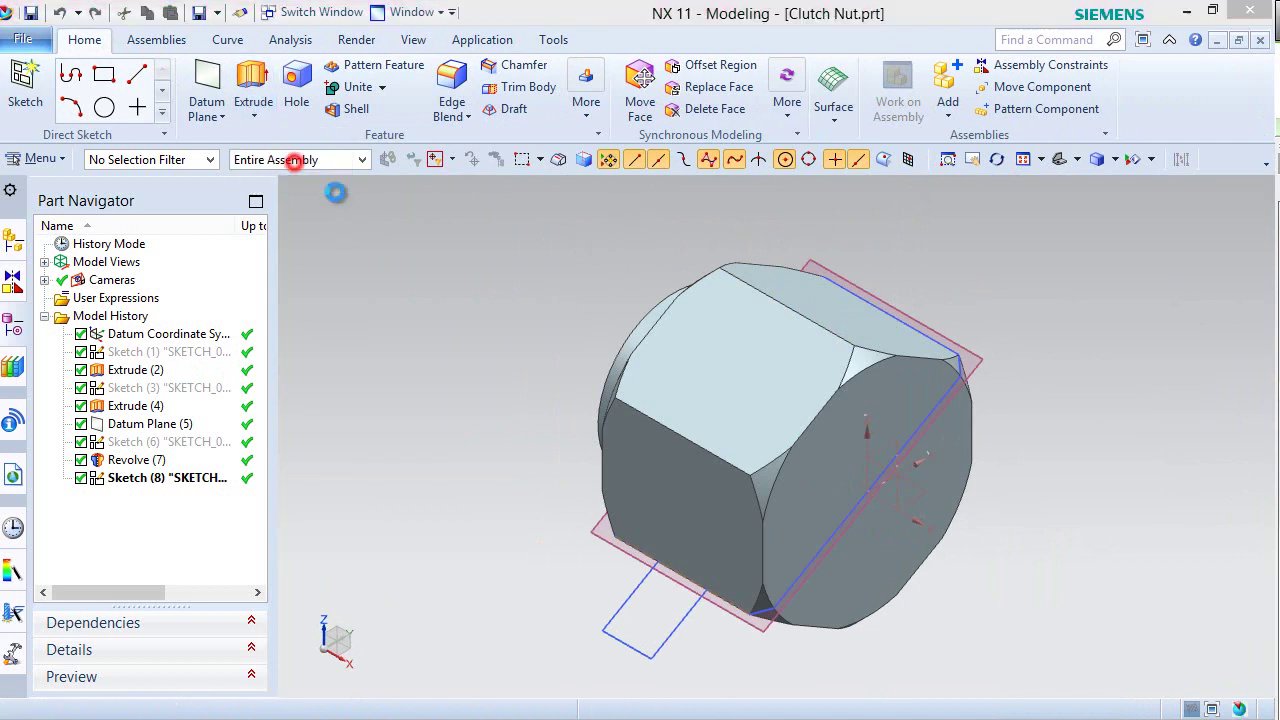
pyautogui.click(660, 620)
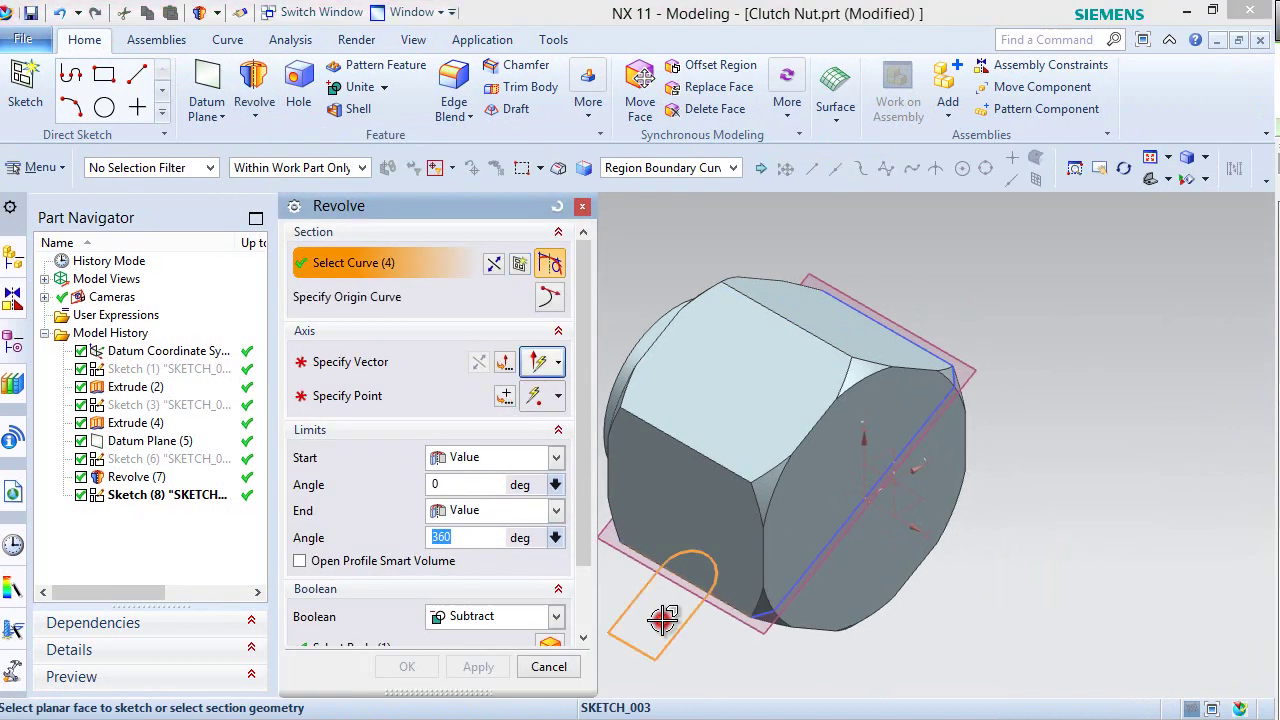
pyautogui.click(380, 362)
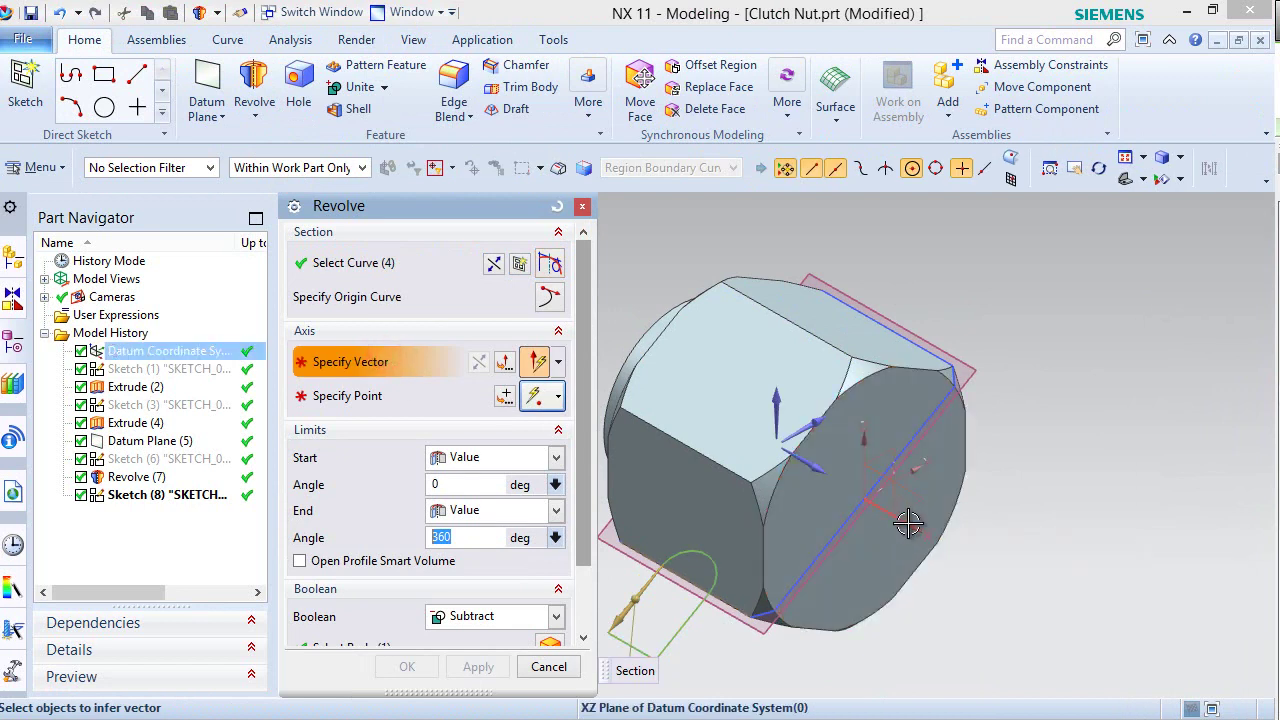
pyautogui.click(907, 522)
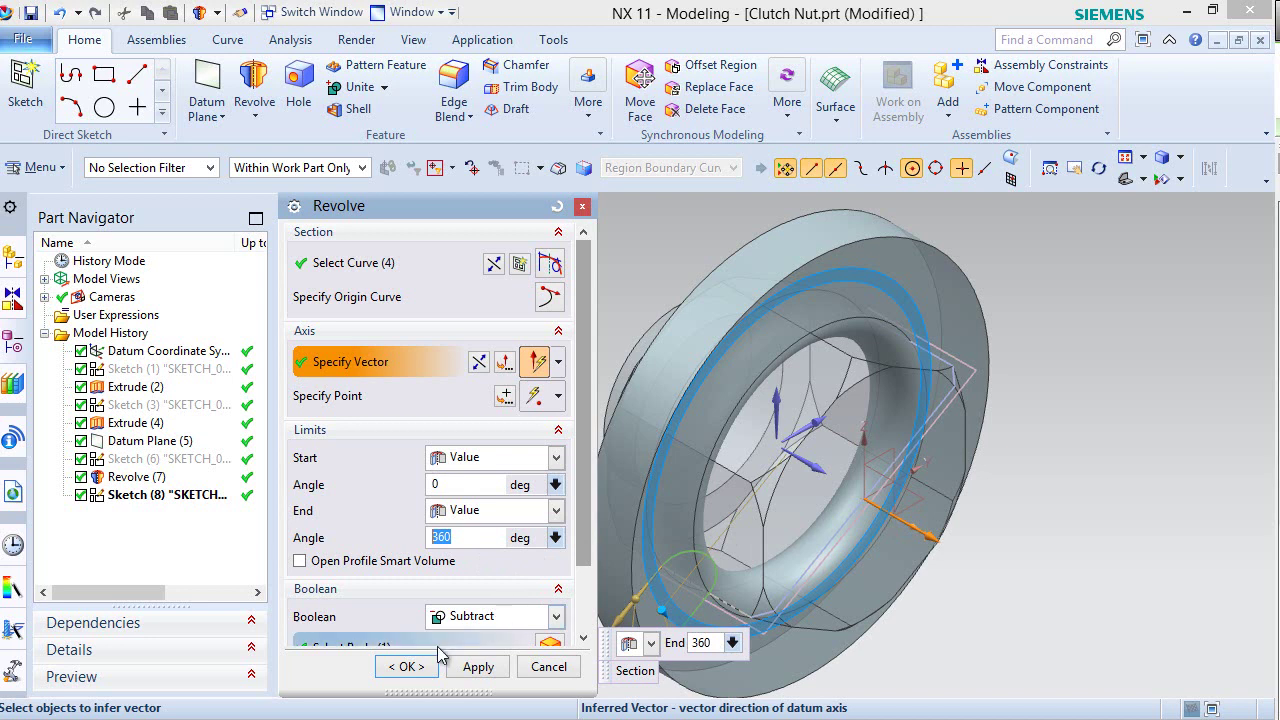
pyautogui.click(408, 667)
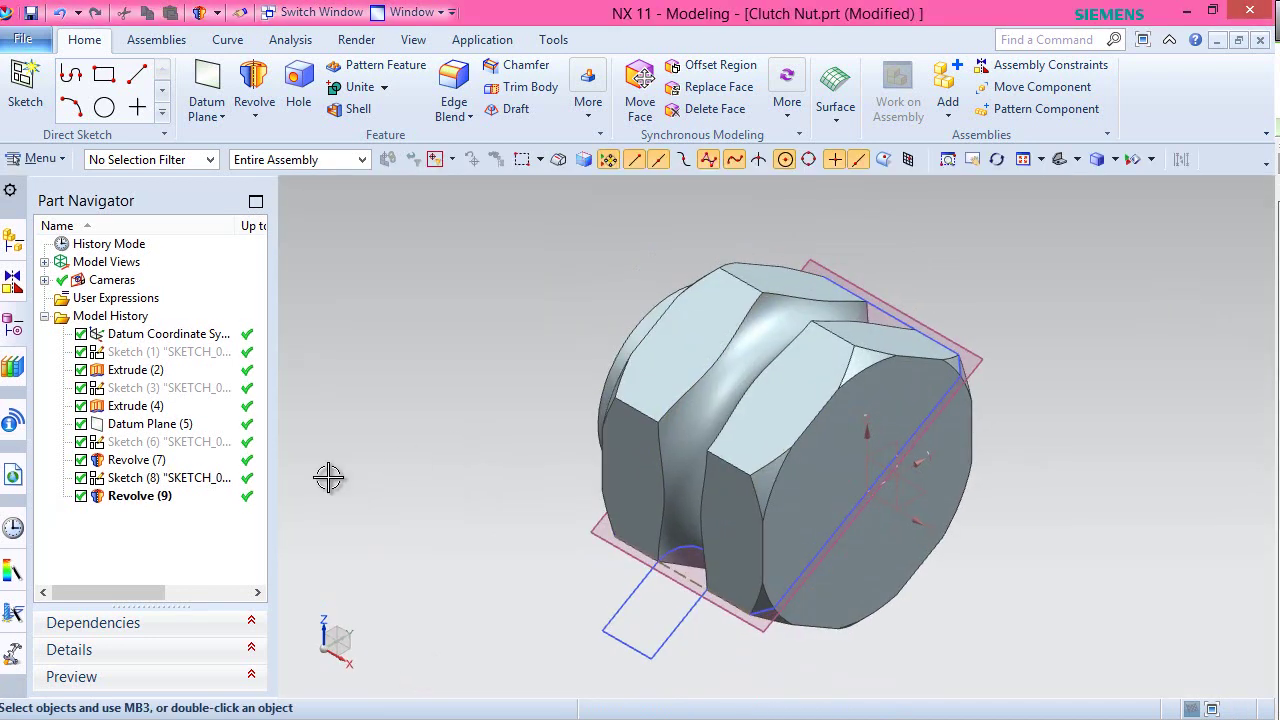
# - Hide the groove profile sketch and the datum plane, and save the part
pyautogui.click(165, 478)
pyautogui.rightClick(165, 478)
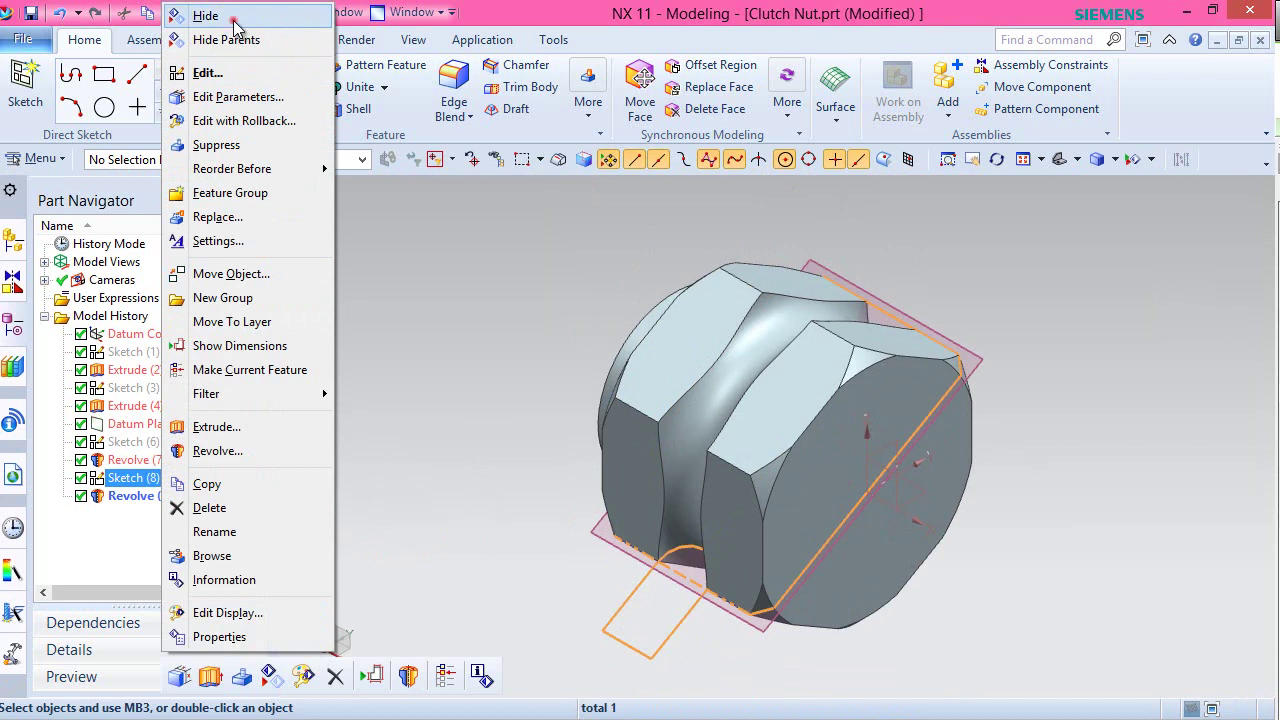
pyautogui.click(205, 14)
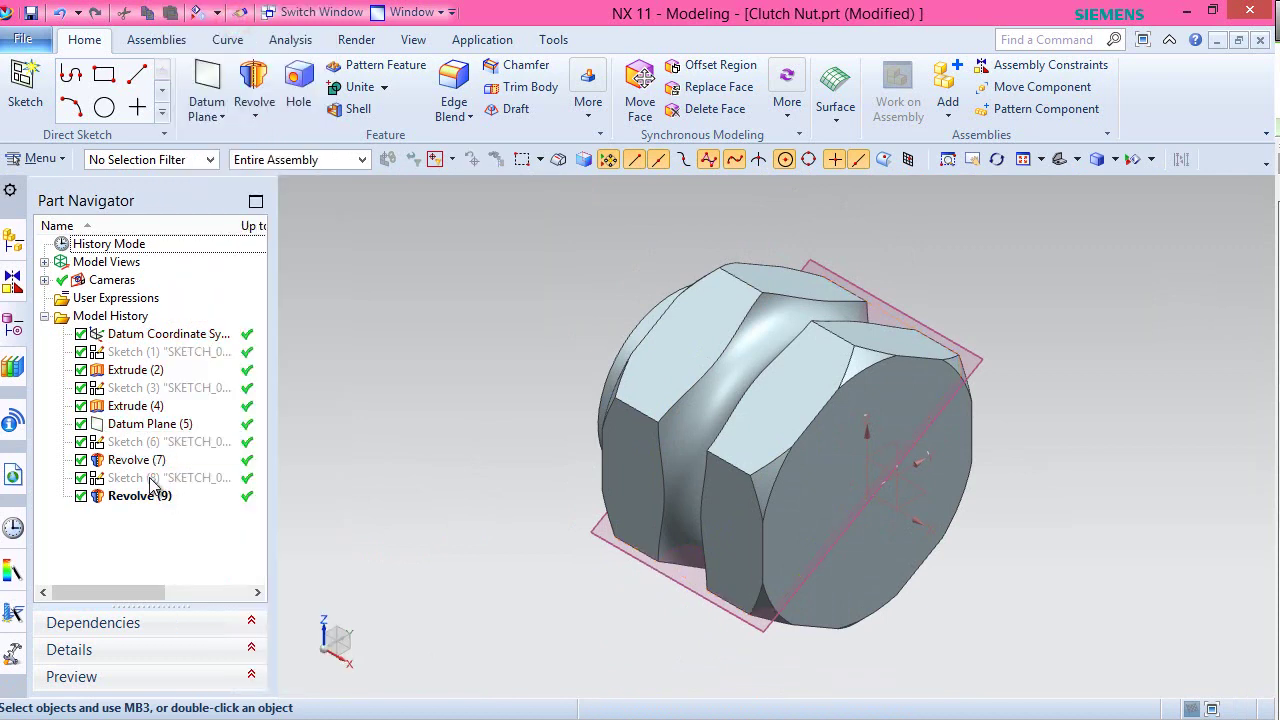
pyautogui.click(150, 424)
pyautogui.rightClick(150, 424)
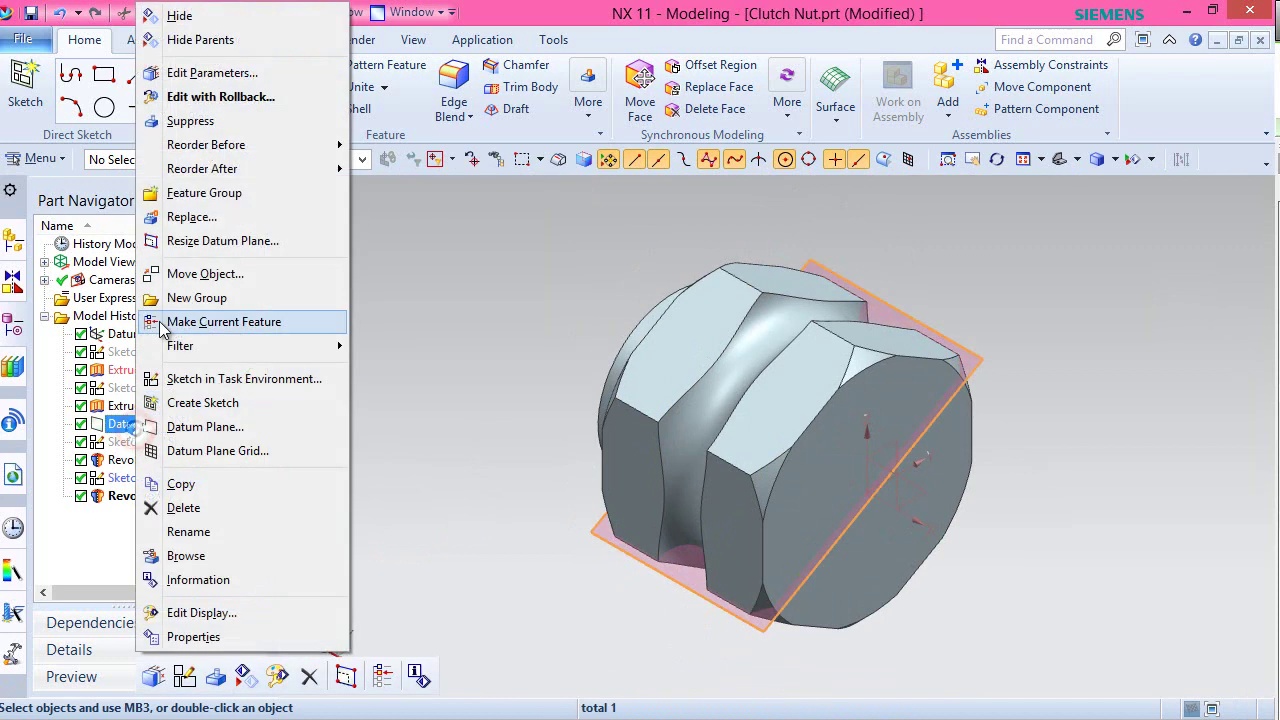
pyautogui.click(181, 17)
pyautogui.hotkey('ctrl', 's')
# - Create a sketch on the flat end face of the round boss
pyautogui.moveTo(584, 529); pyautogui.dragTo(661, 553, button='middle')
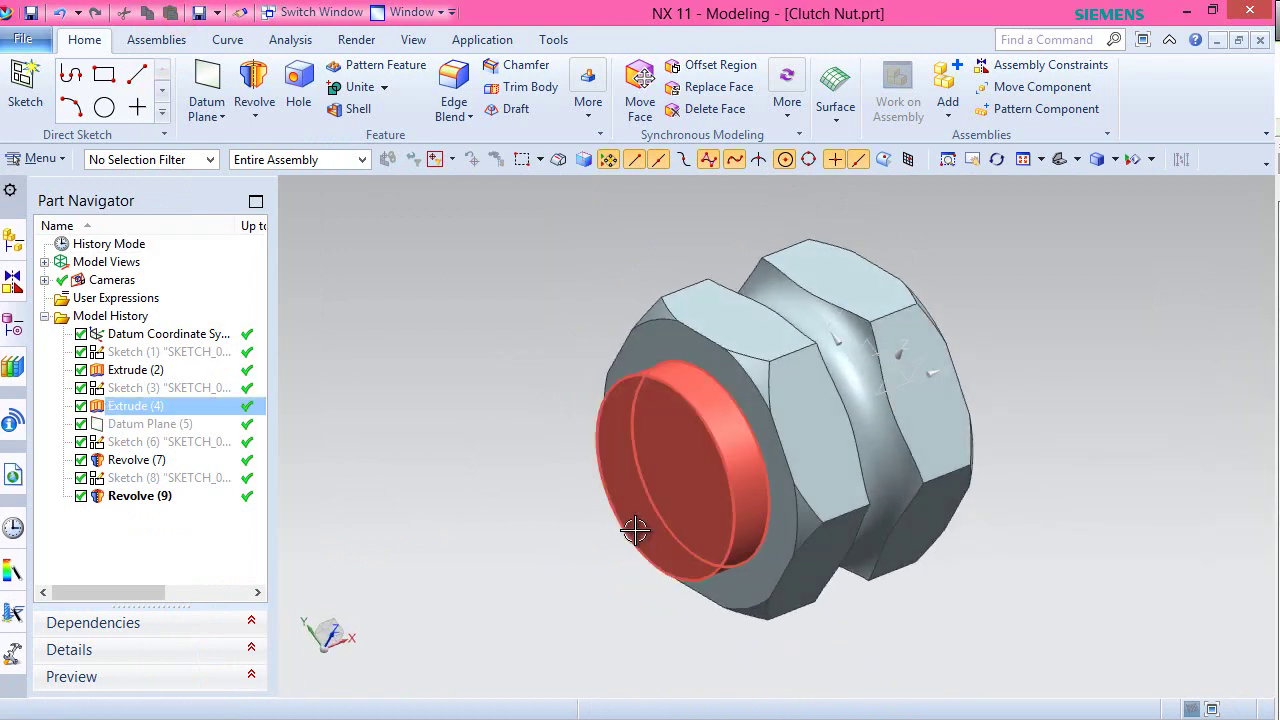
pyautogui.click(38, 95)
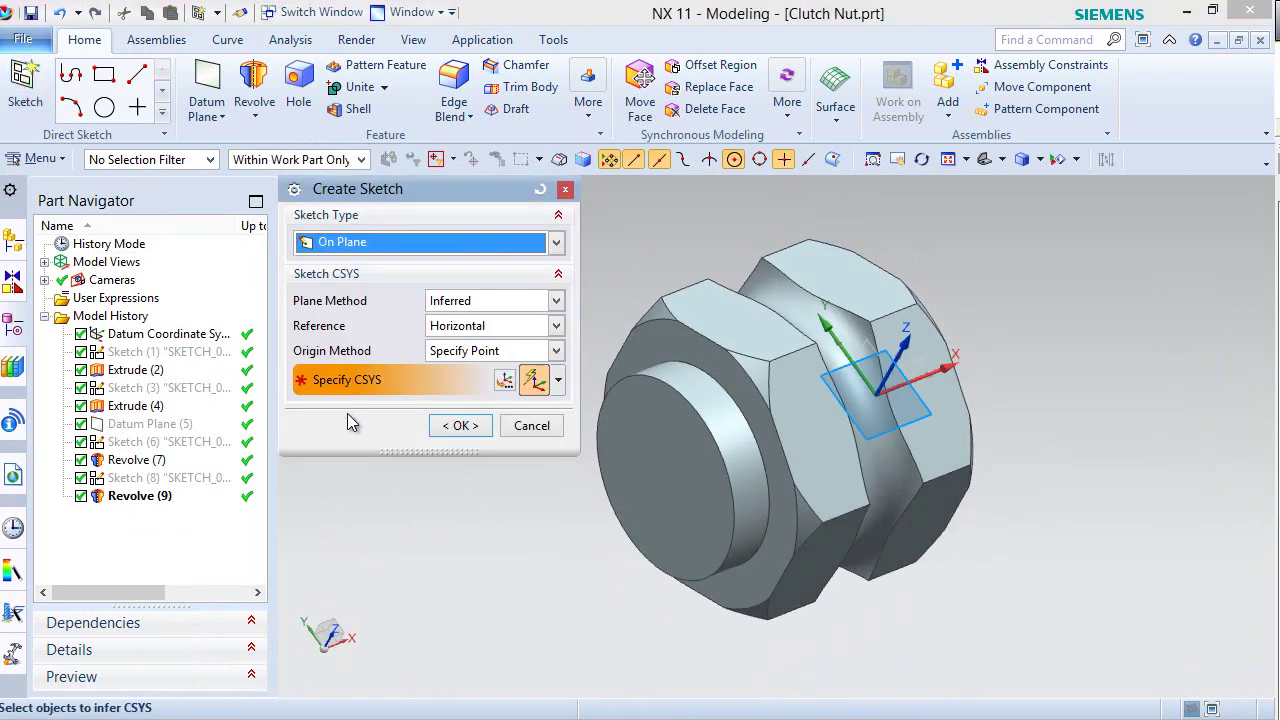
pyautogui.click(683, 437)
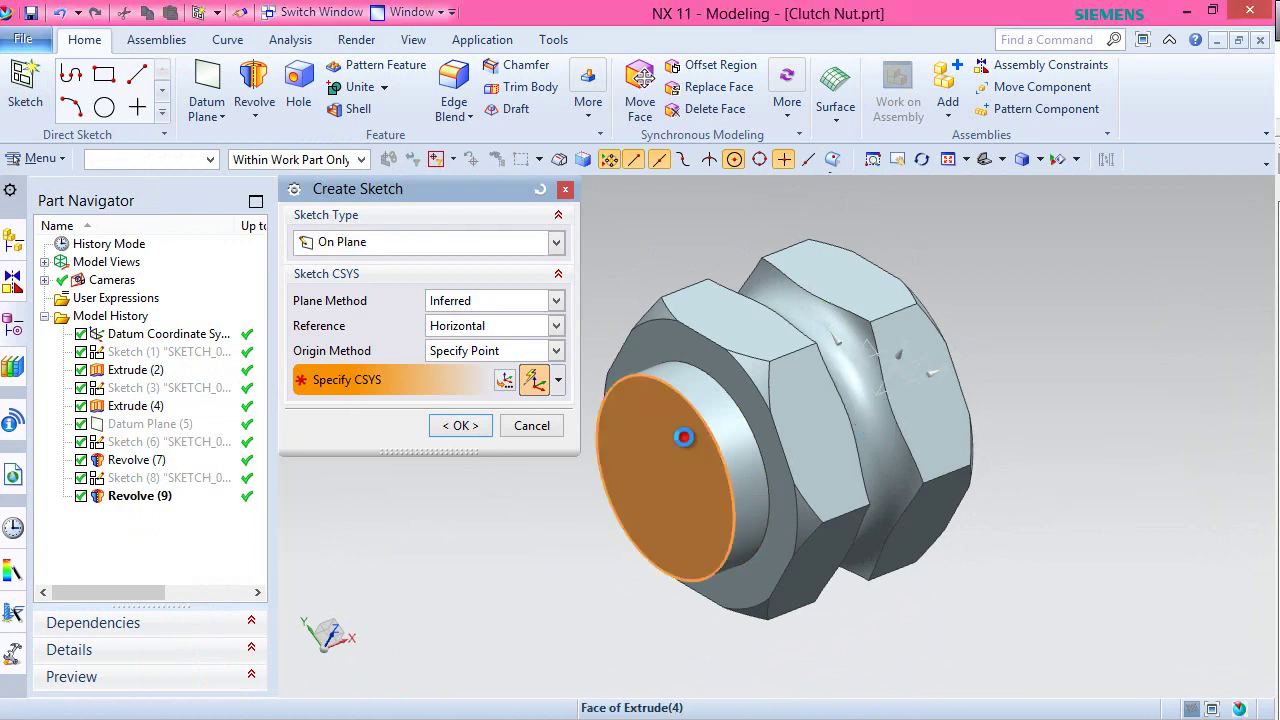
pyautogui.click(468, 426)
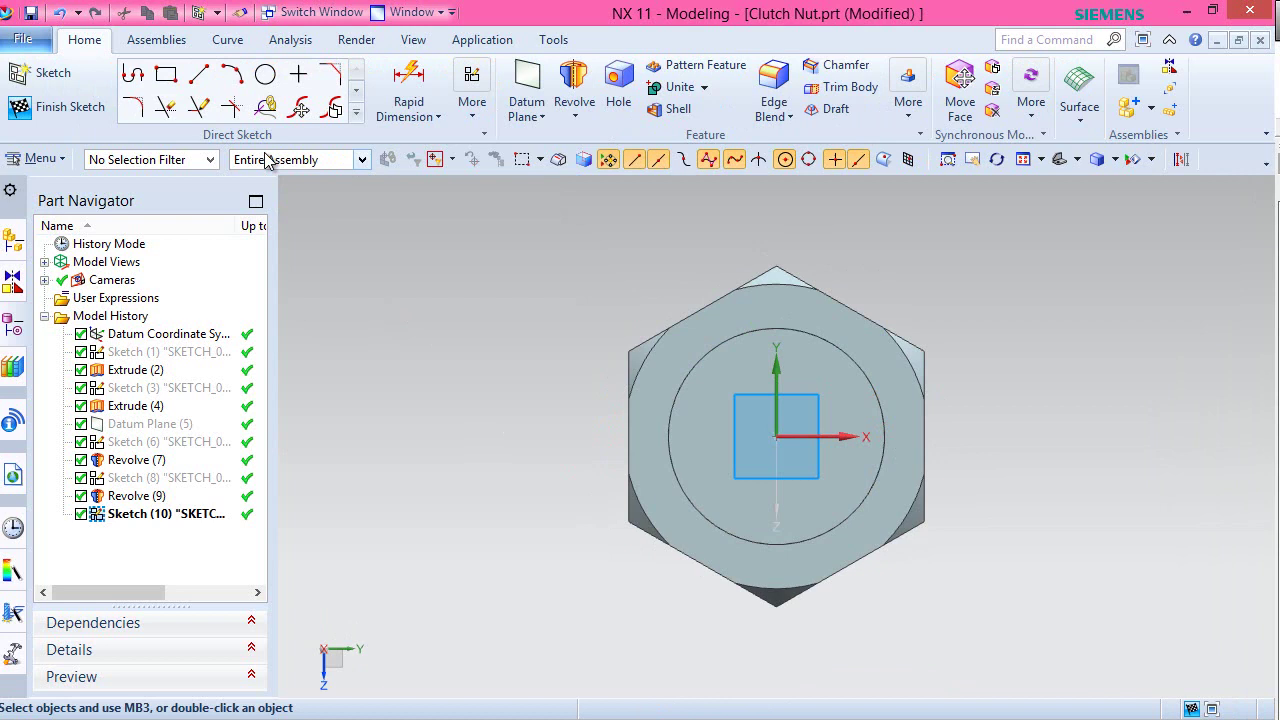
# - Sketch a circle of 0.188 in diameter centred on the sketch origin and finish the sketch
pyautogui.click(265, 75)
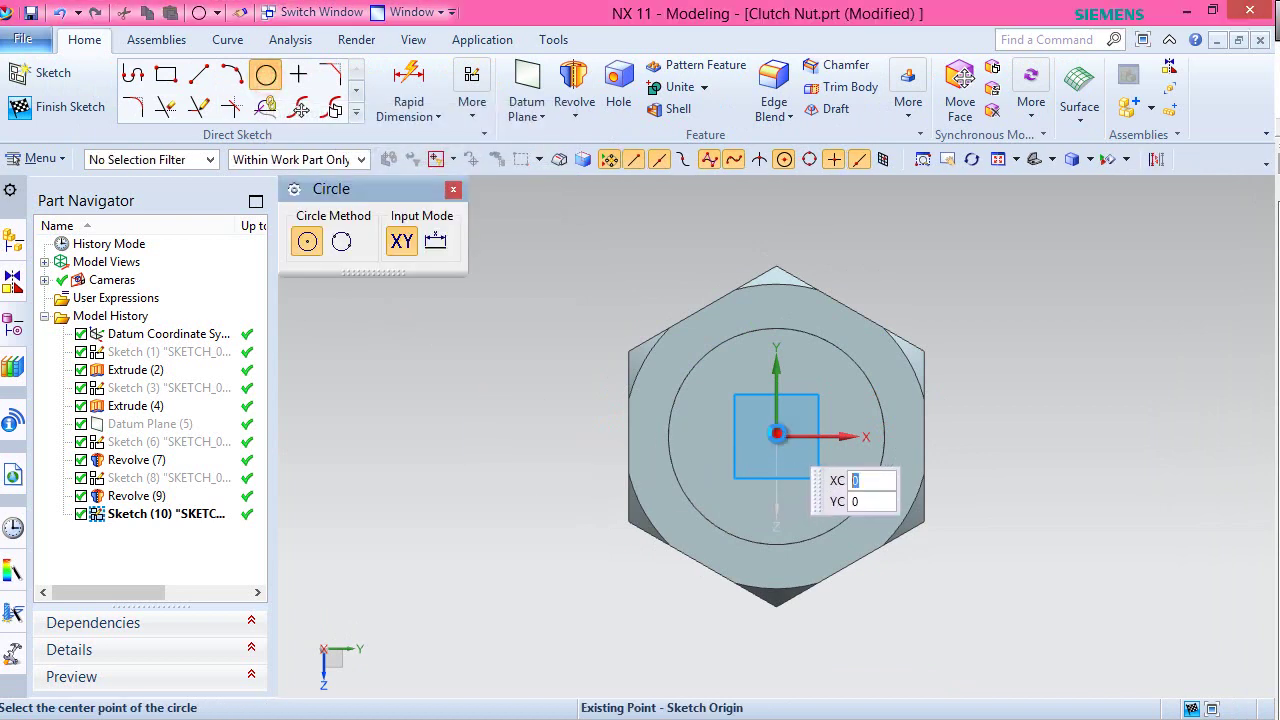
pyautogui.click(775, 436)
pyautogui.write('.15126')
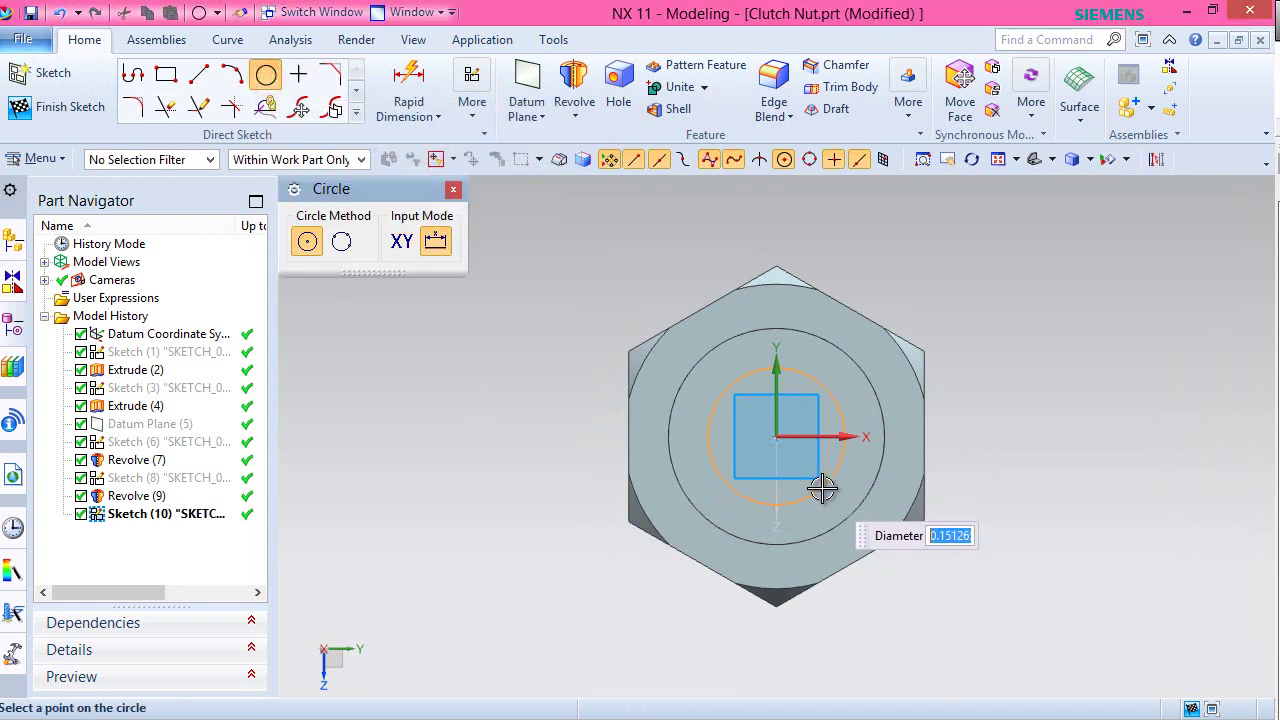
pyautogui.press('Return')
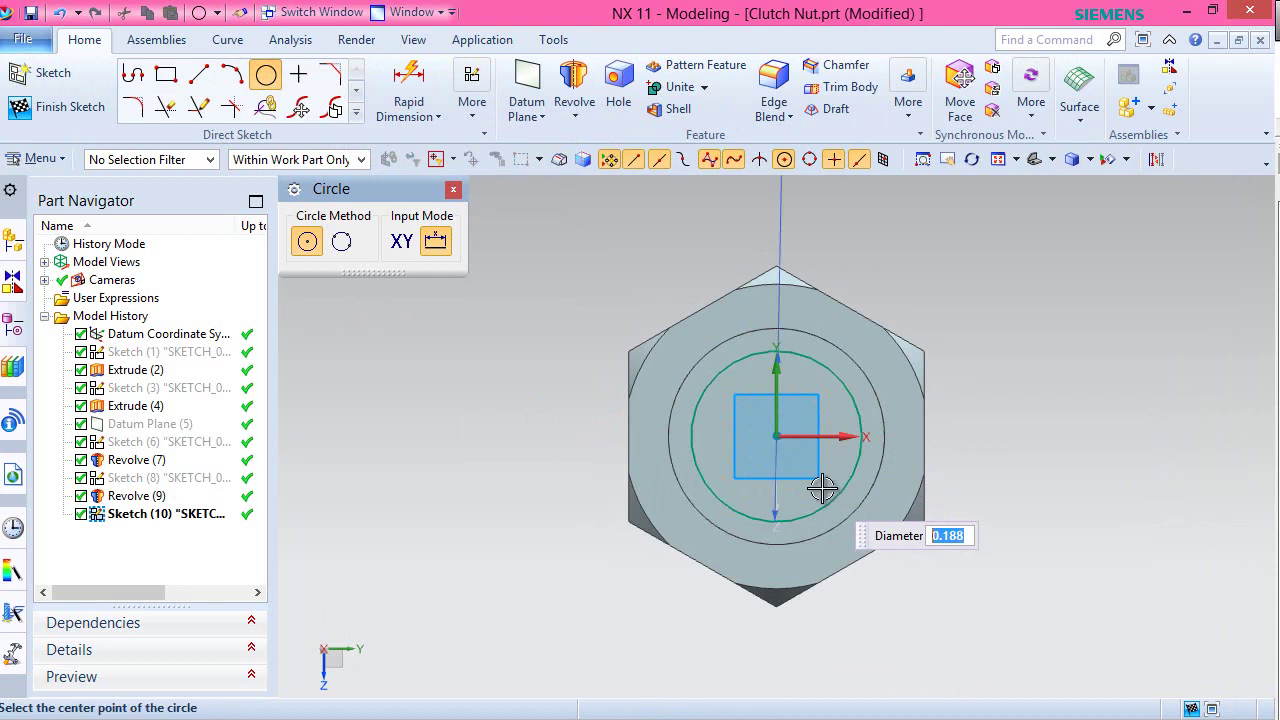
pyautogui.rightClick(474, 385)
pyautogui.press('Escape')
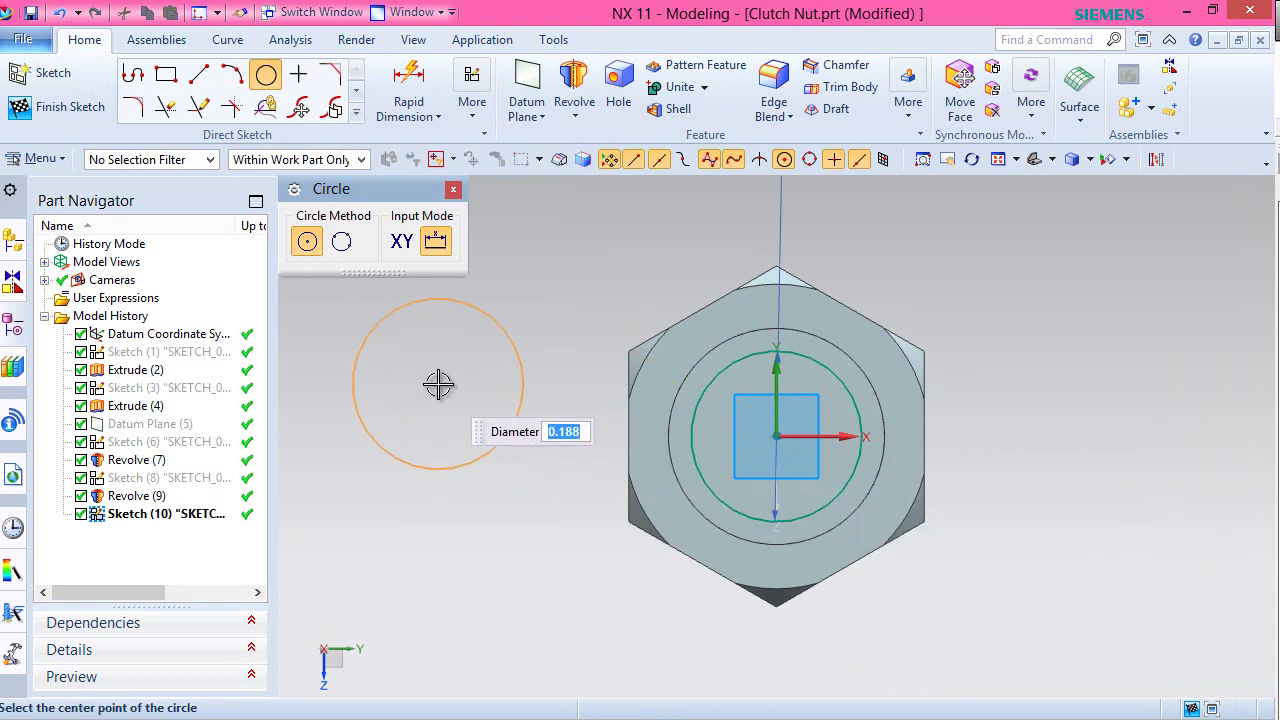
pyautogui.click(60, 106)
# - Extrude the 0.188 in circle outward from the boss by 0.5 in, united with the nut body
pyautogui.moveTo(849, 380)
pyautogui.mouseDown(button='middle')
pyautogui.moveTo(811, 432)
pyautogui.moveTo(809, 414)
pyautogui.mouseUp(button='middle')
pyautogui.click(258, 115)
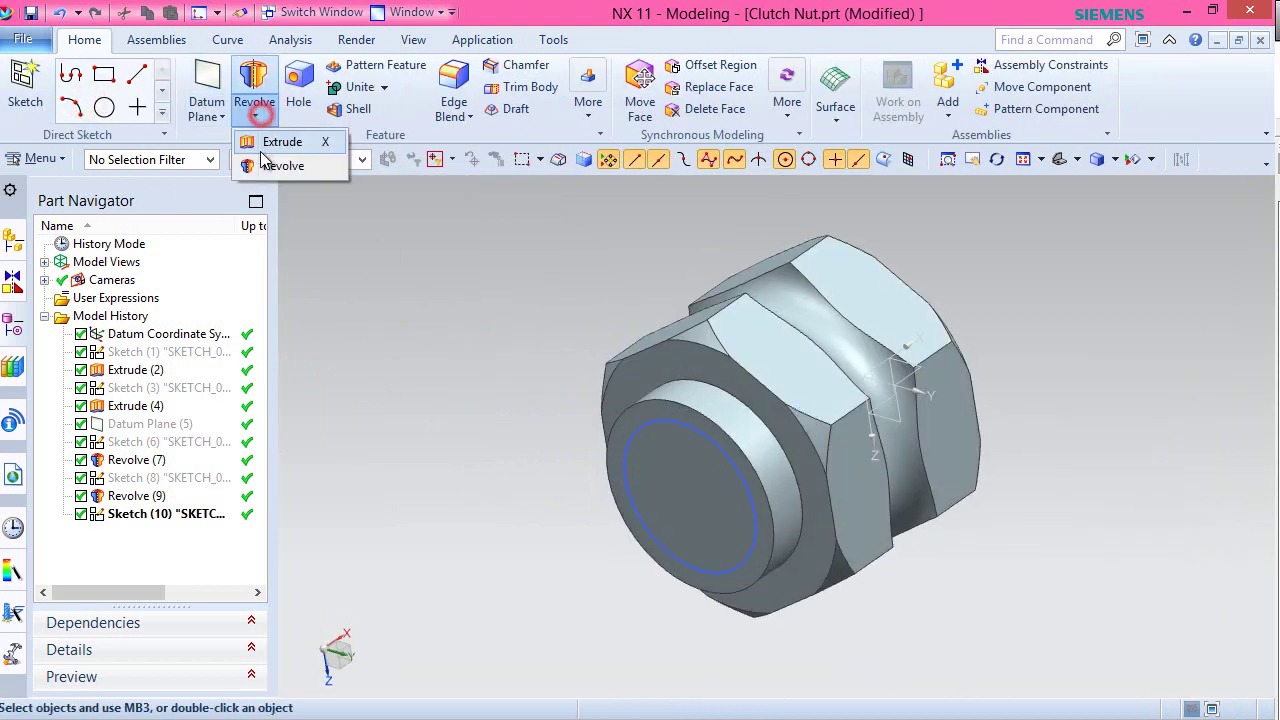
pyautogui.click(280, 142)
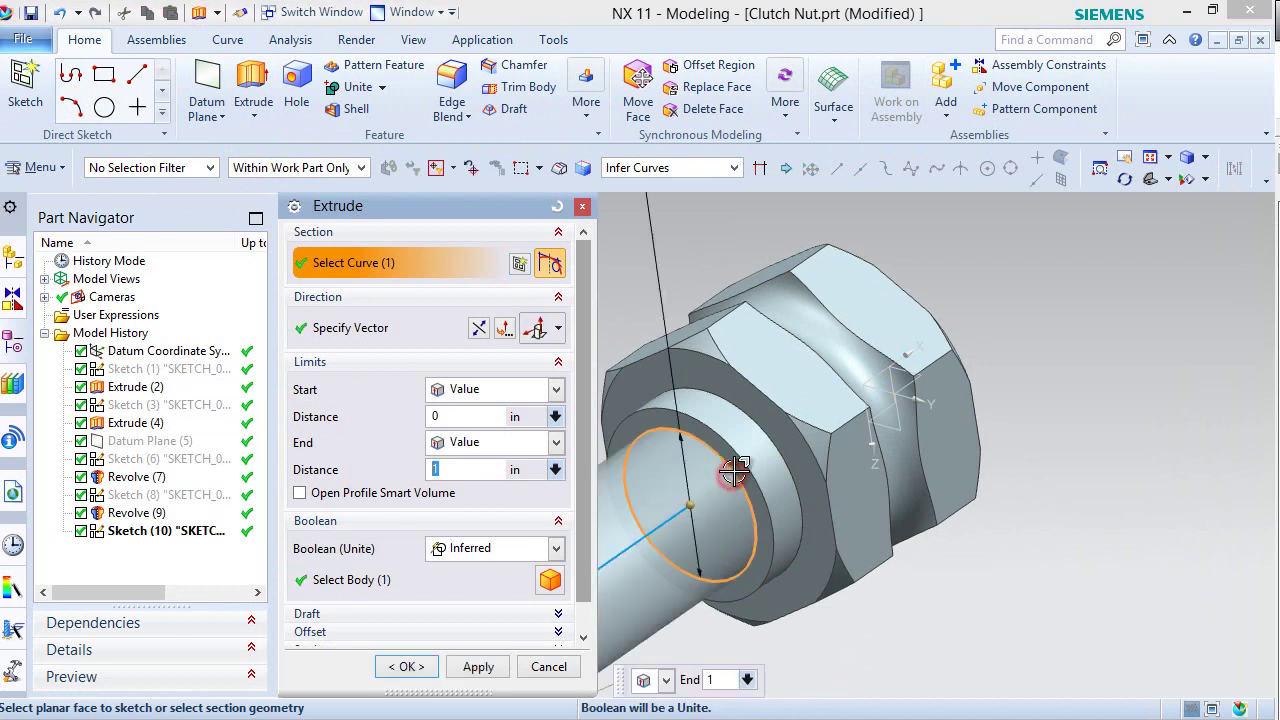
pyautogui.scroll(-6, 732, 475)
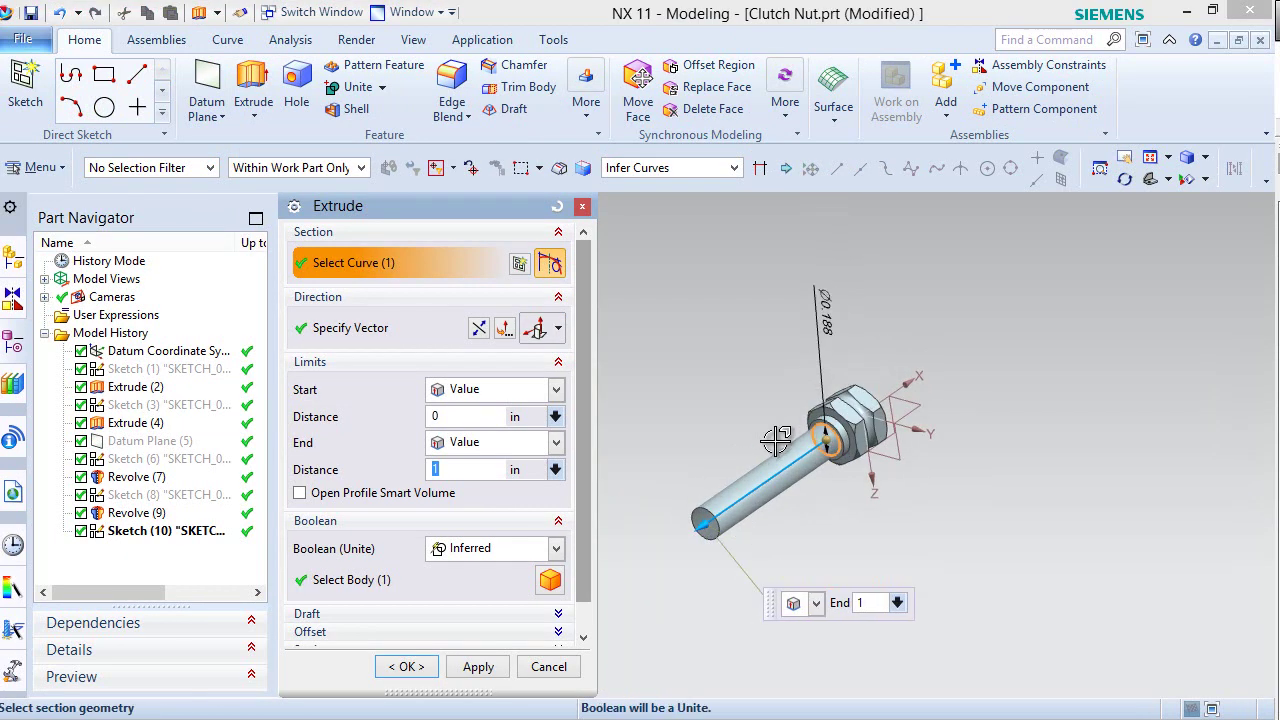
pyautogui.scroll(2, 776, 440)
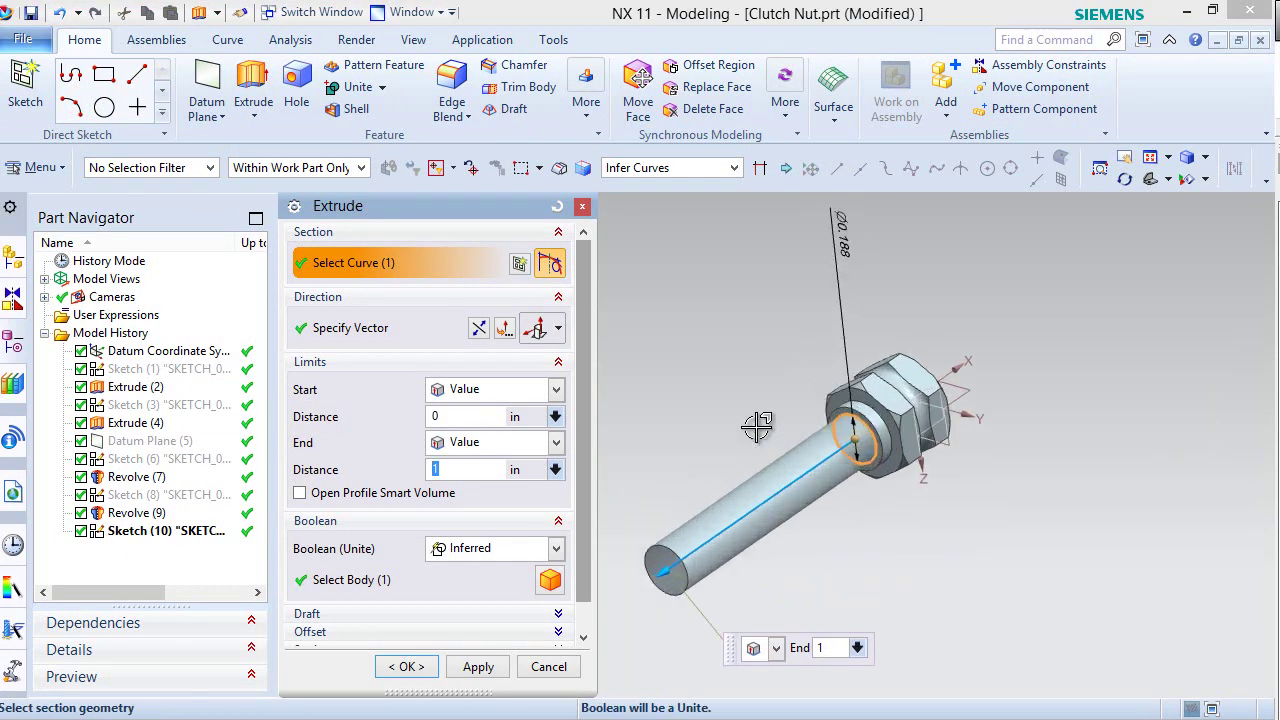
pyautogui.click(490, 545)
pyautogui.click(457, 589)
pyautogui.click(458, 472)
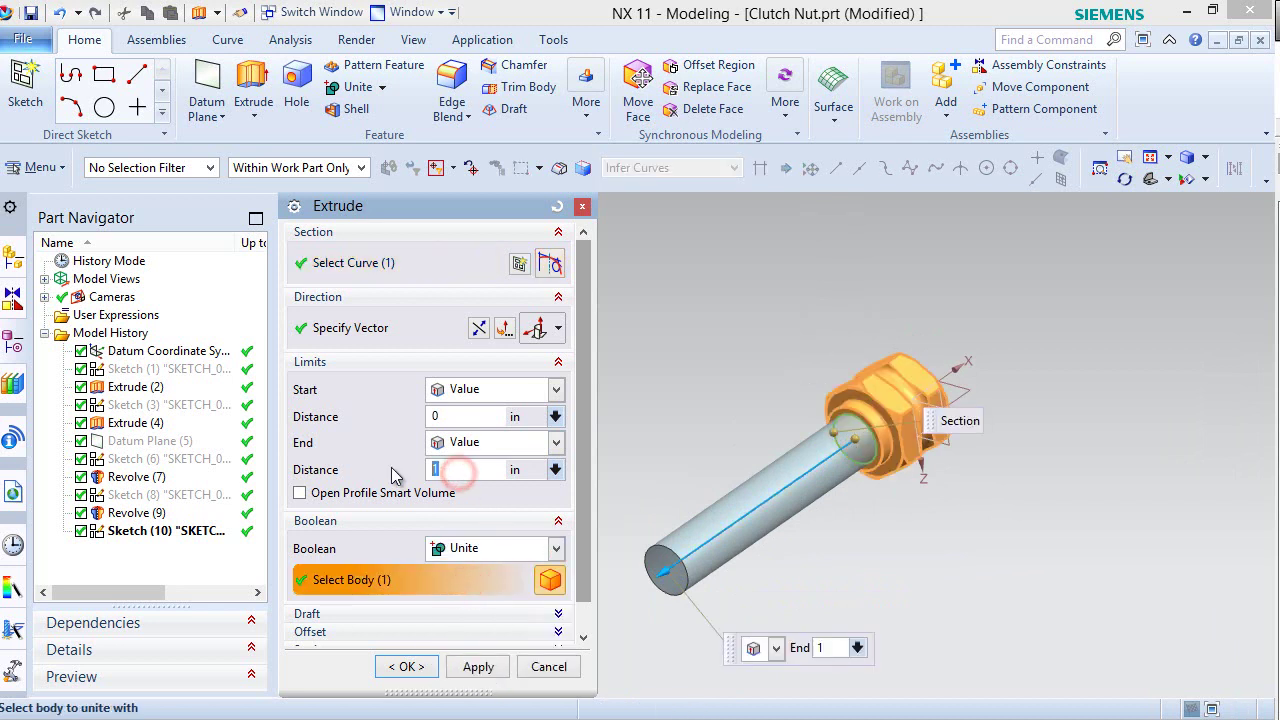
pyautogui.write('.5')
pyautogui.press('Return')
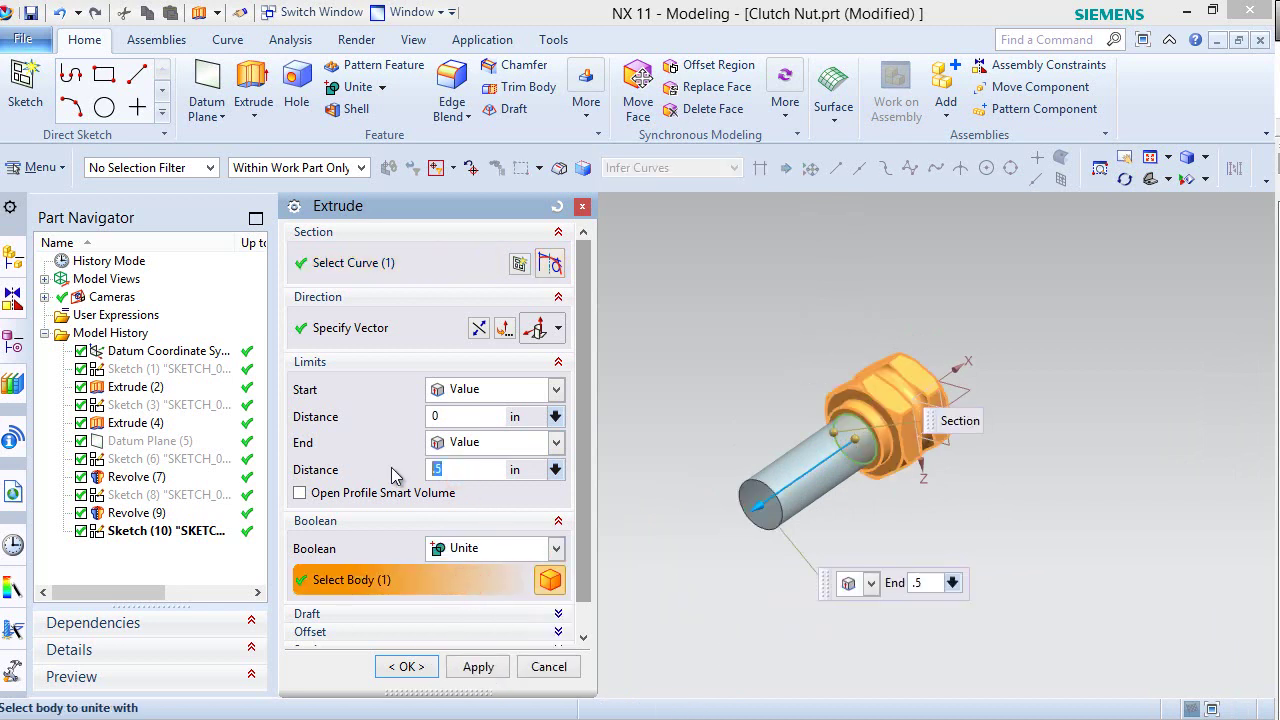
pyautogui.click(406, 666)
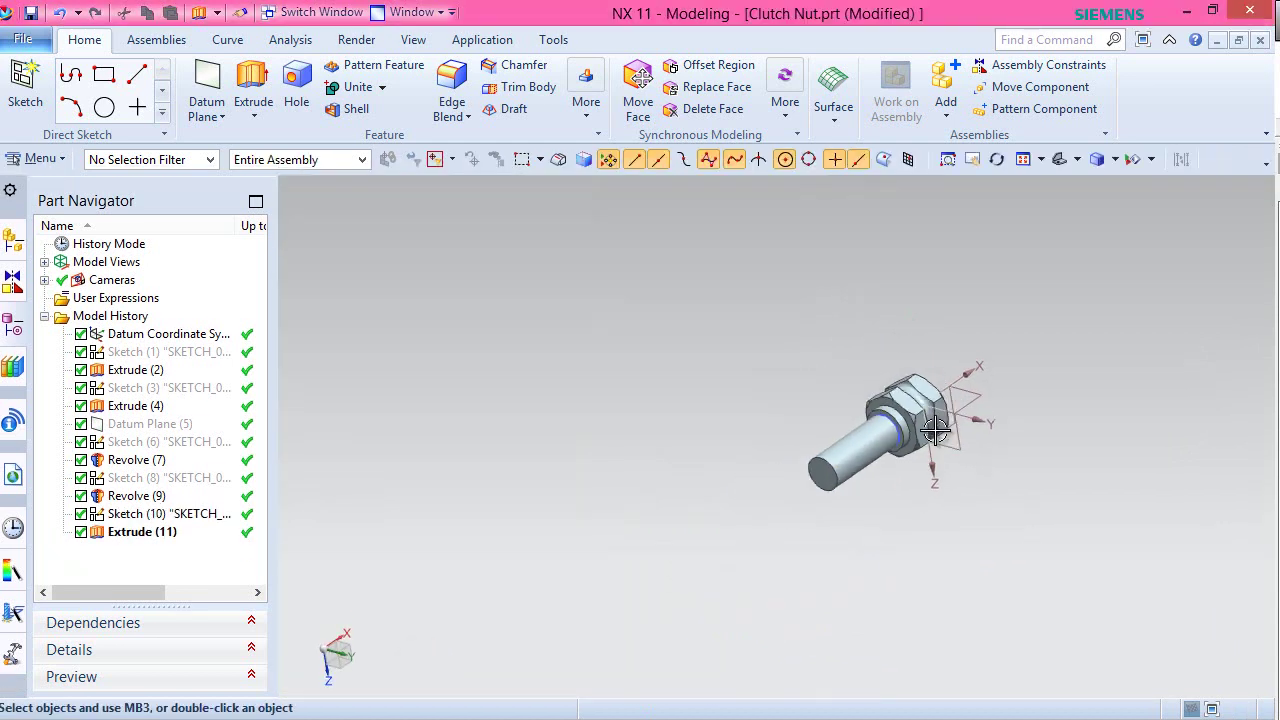
# - Hide the circle sketch of the extruded shaft and save the part
pyautogui.hotkey('ctrl', 'f')
pyautogui.rightClick(150, 513)
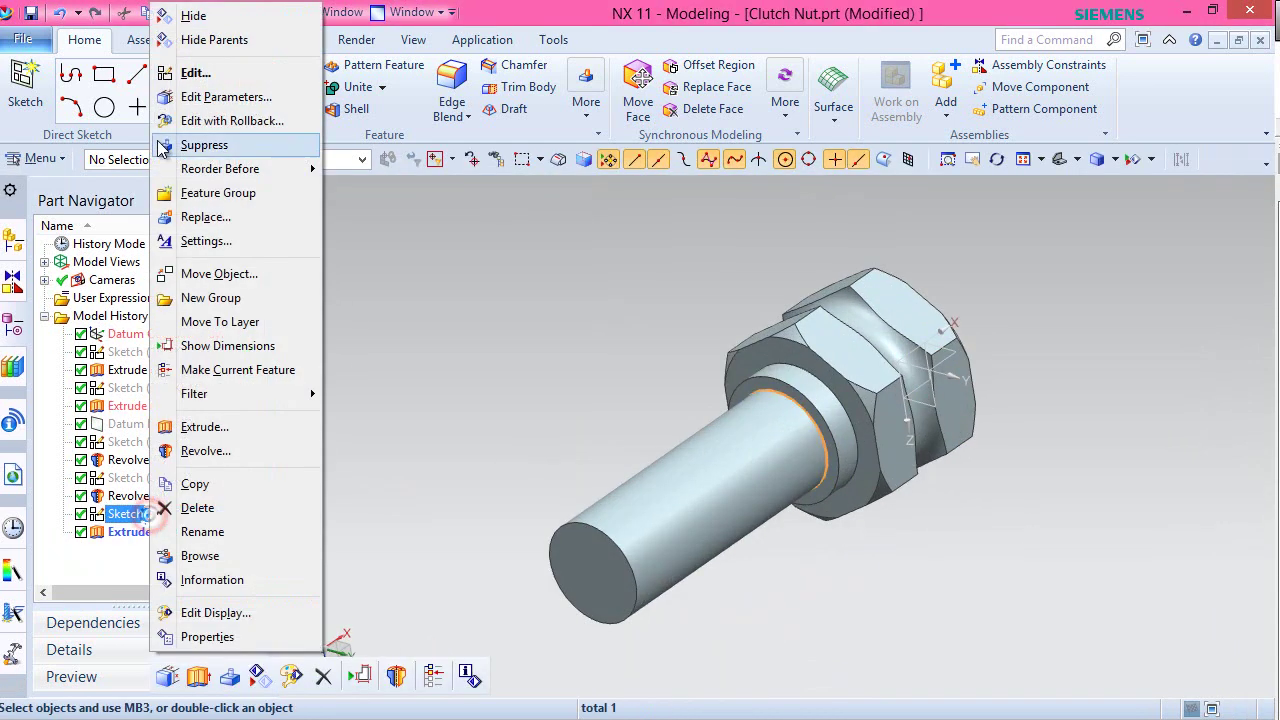
pyautogui.click(190, 13)
pyautogui.click(31, 12)
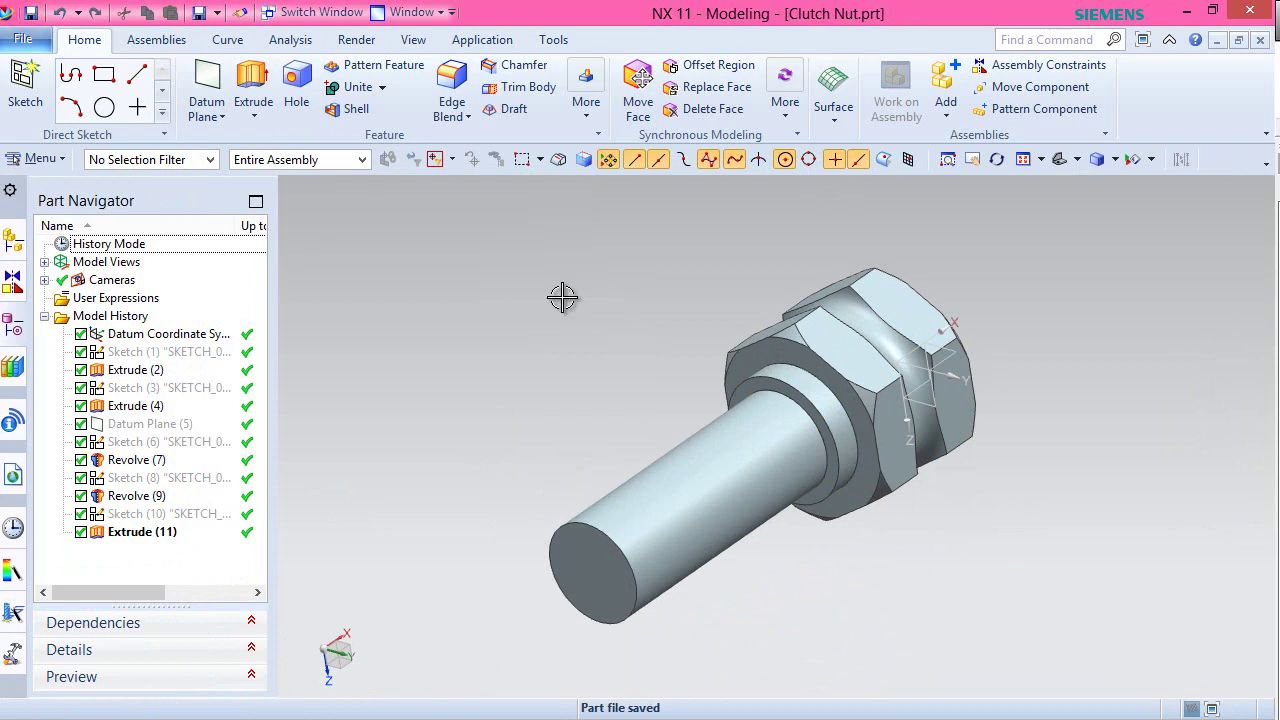
# - Start a threaded hole centred on the coordinate system origin on the nut's flat hexagonal end face
pyautogui.press('Home')
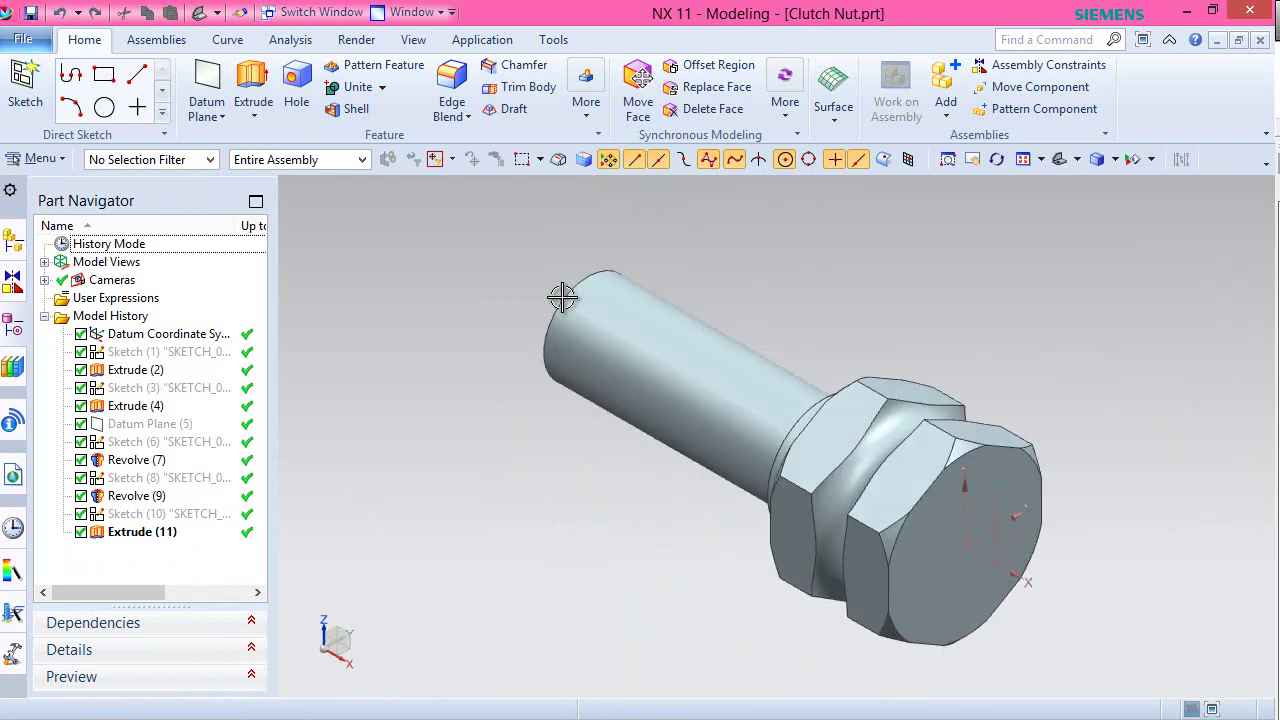
pyautogui.click(740, 273)
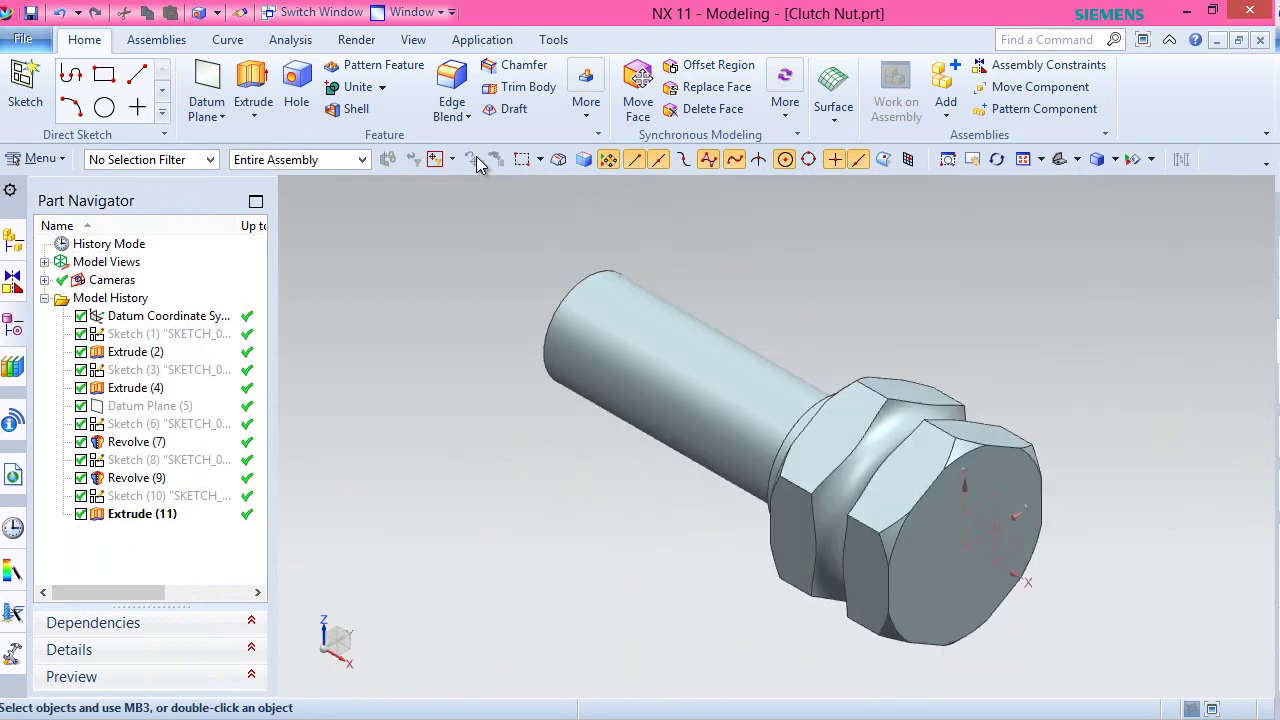
pyautogui.click(297, 88)
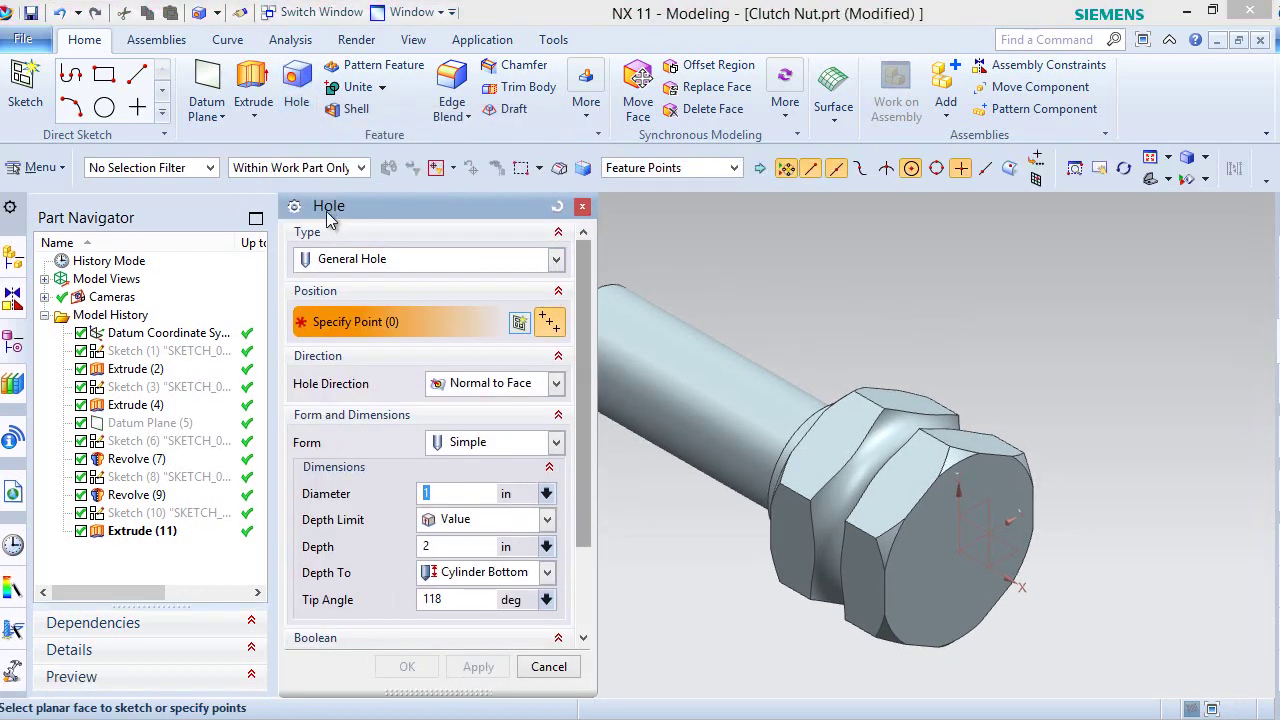
pyautogui.click(336, 260)
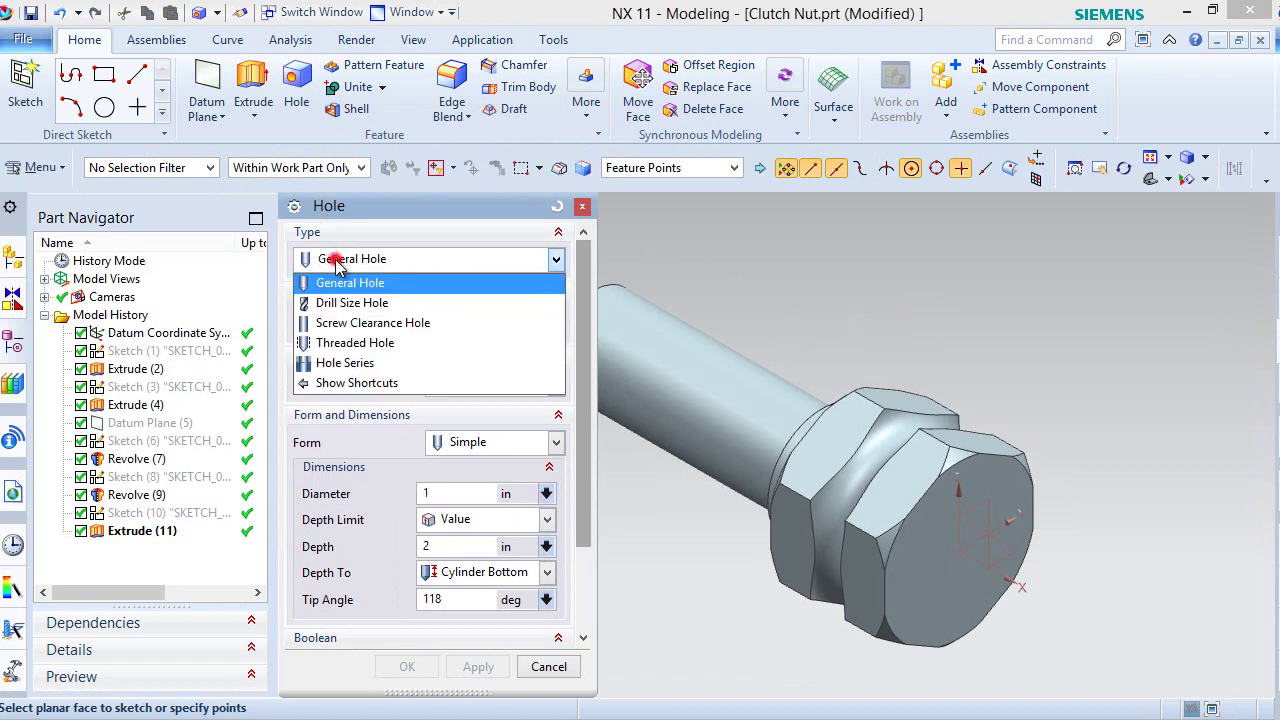
pyautogui.click(360, 342)
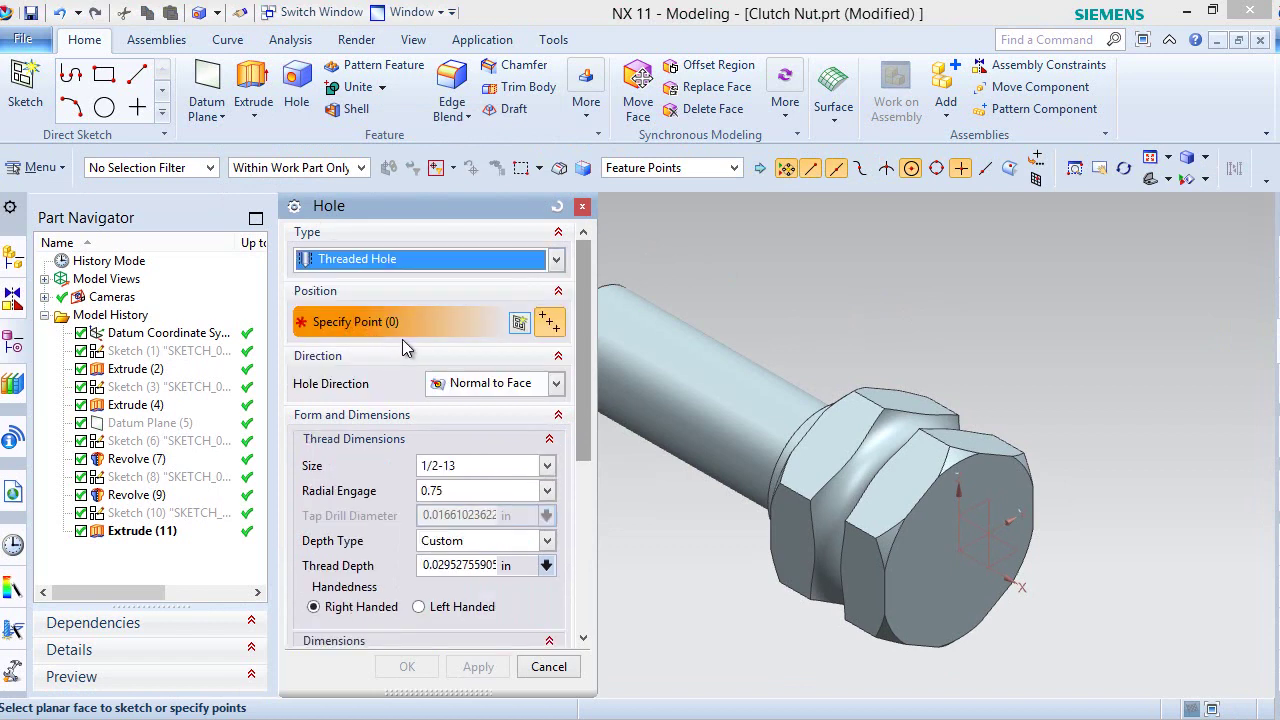
pyautogui.click(958, 552)
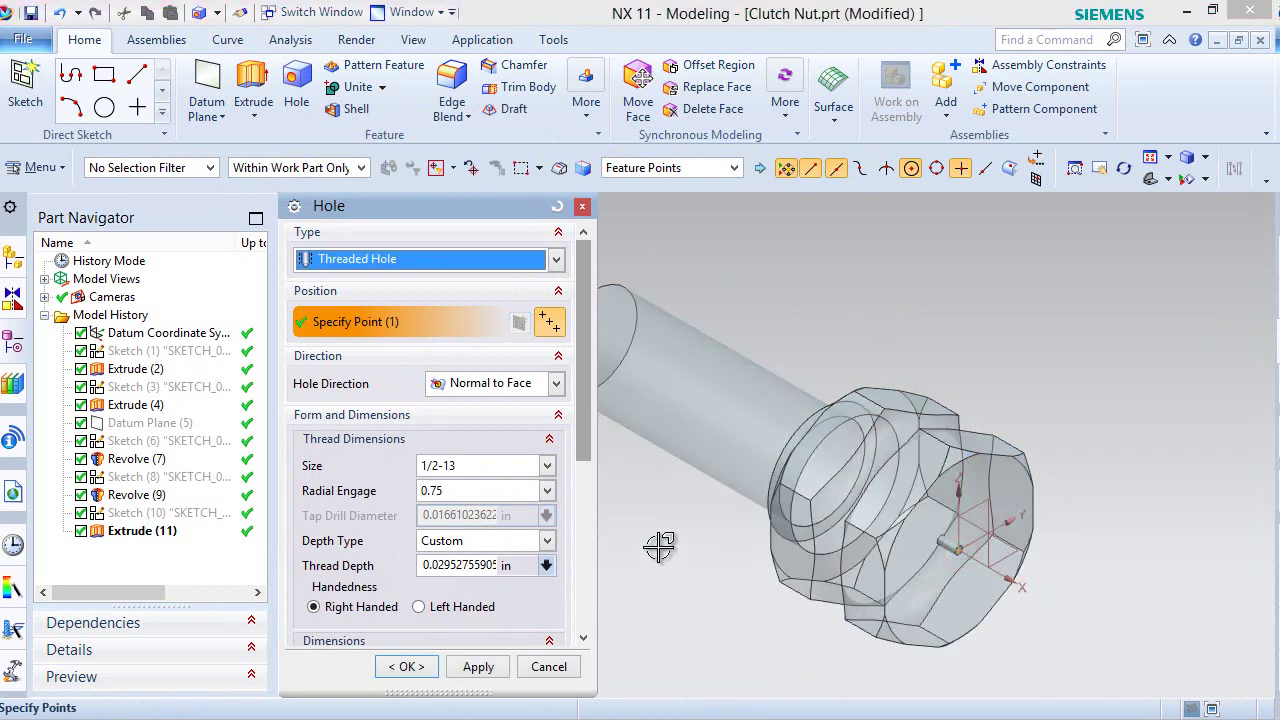
# - Set the threaded hole's standard to Metric Coarse
pyautogui.moveTo(584, 403); pyautogui.dragTo(607, 585)
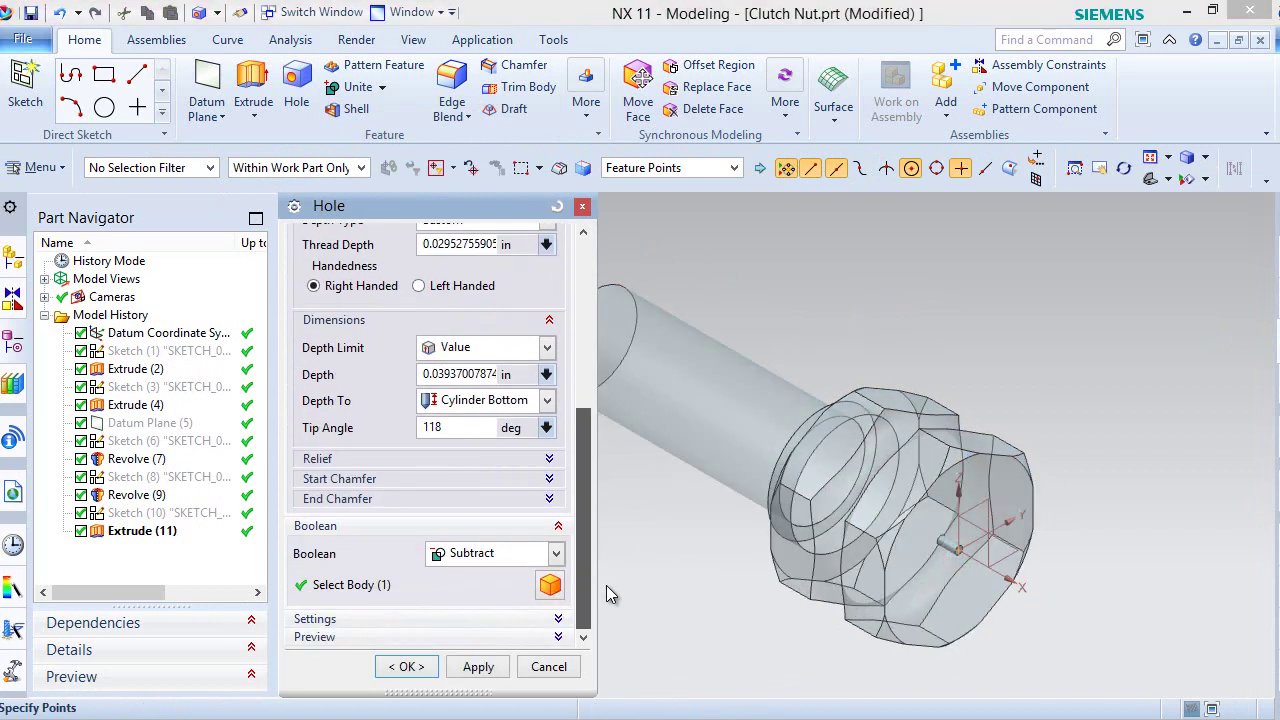
pyautogui.click(557, 621)
pyautogui.click(557, 579)
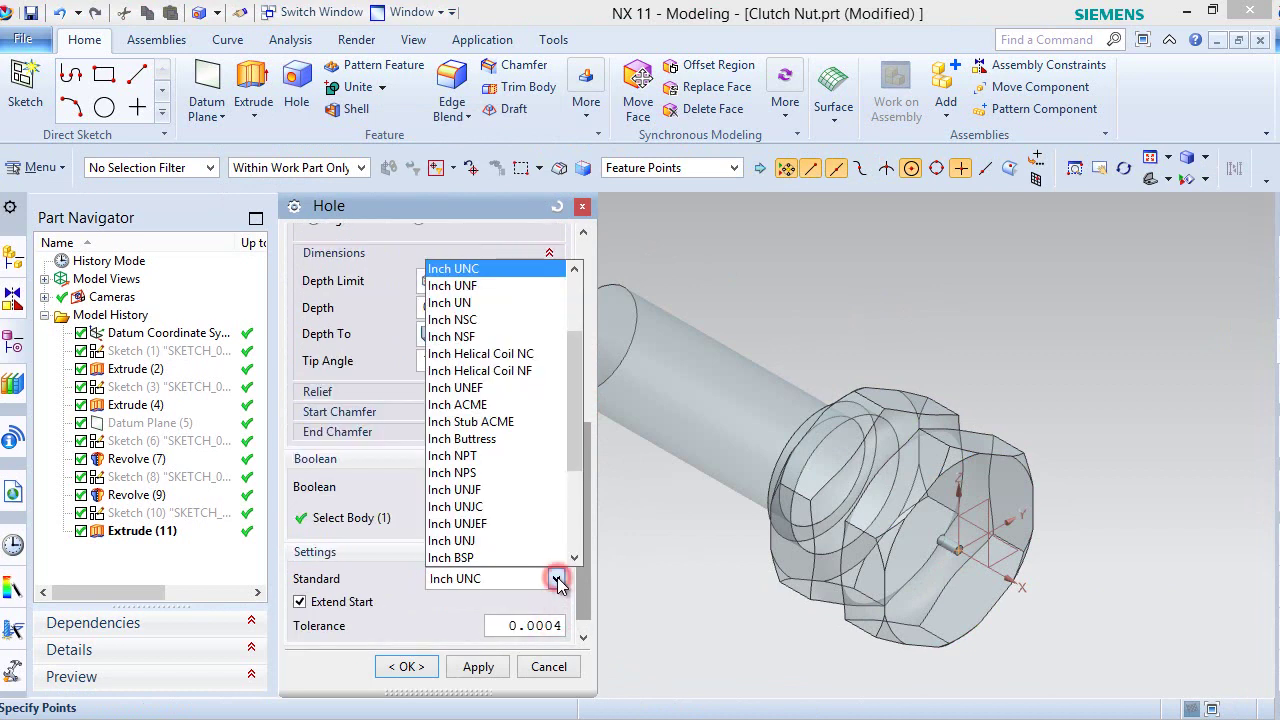
pyautogui.scroll(3, 562, 420)
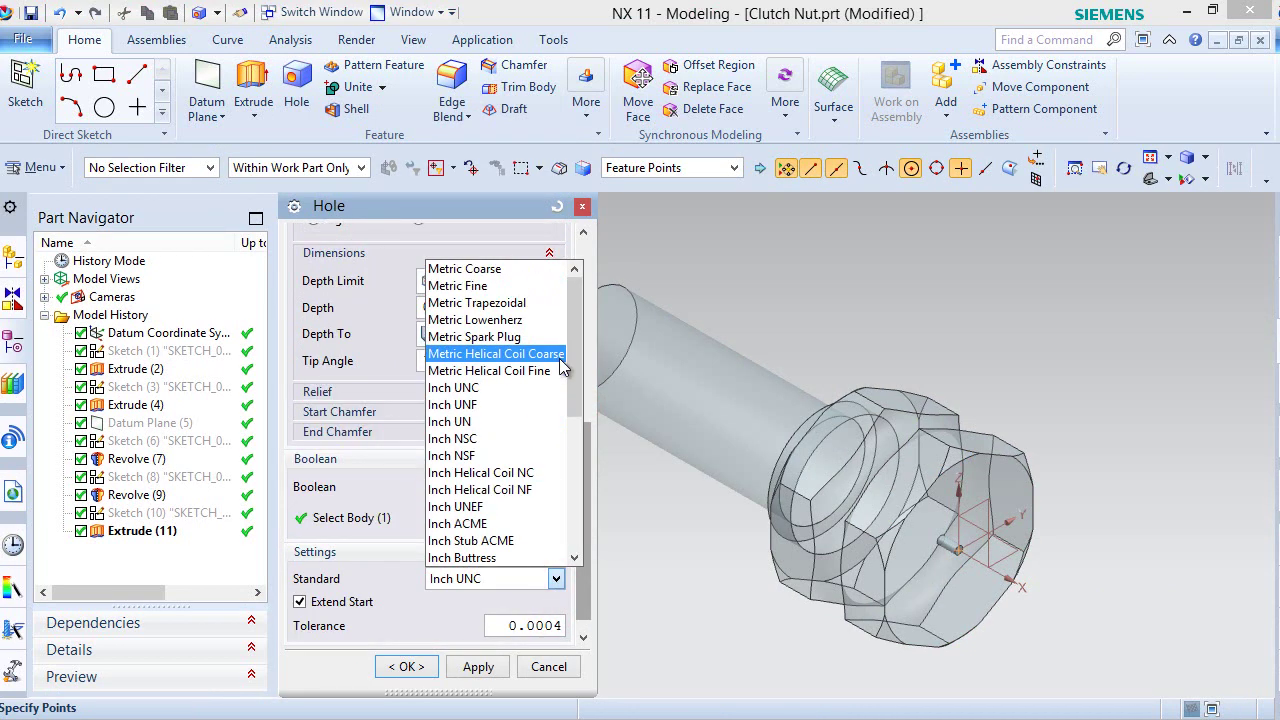
pyautogui.click(522, 270)
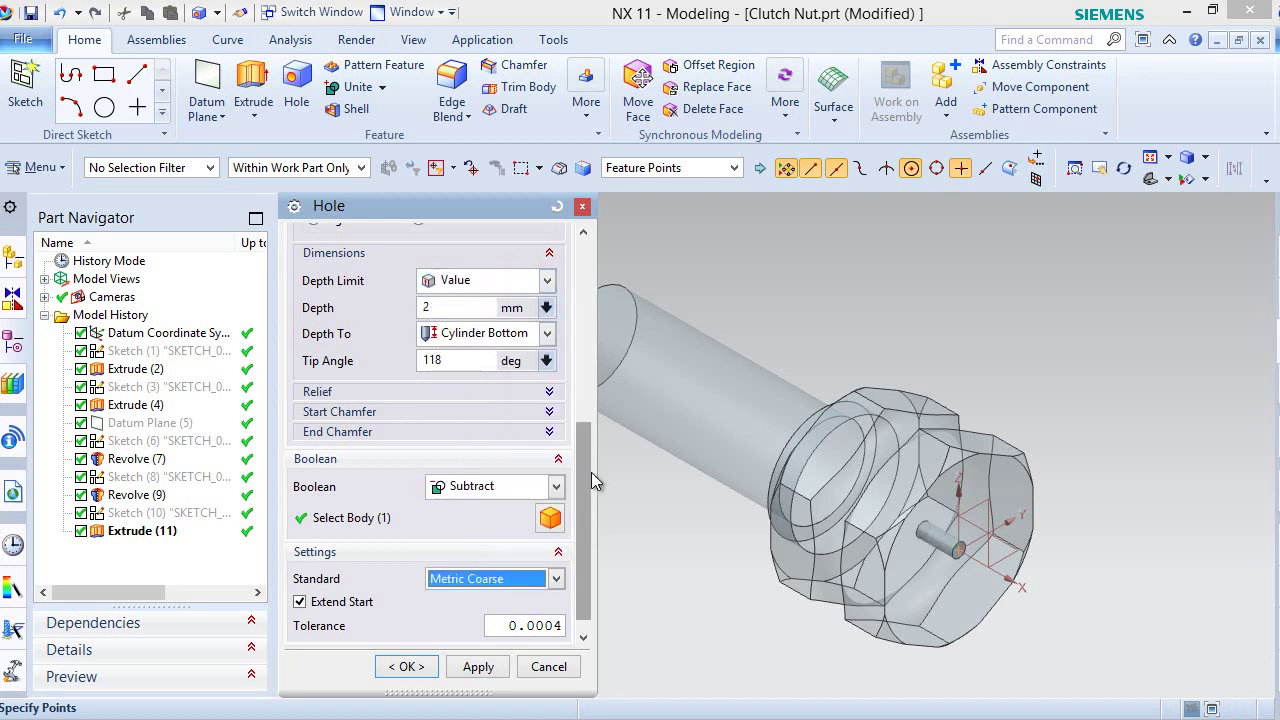
# - Choose thread size M6 x 1.0 for the hole and set its thread depth type to Full
pyautogui.scroll(5, 586, 486)
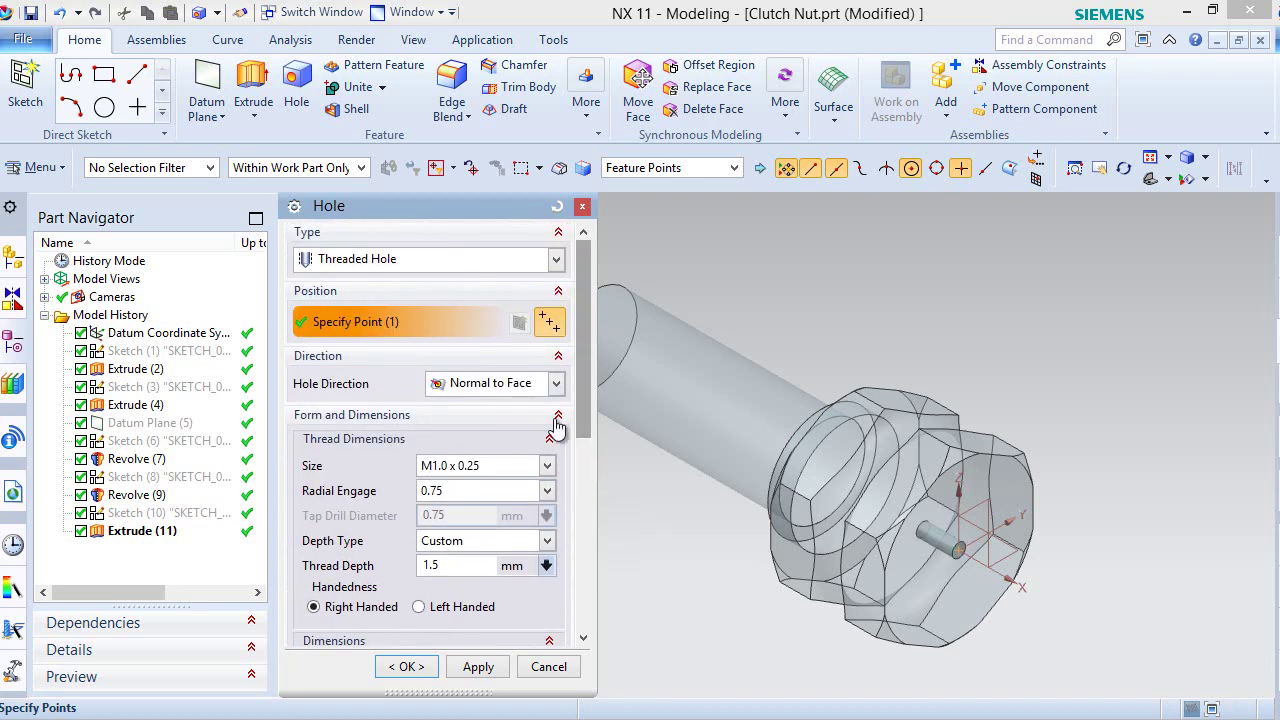
pyautogui.click(546, 466)
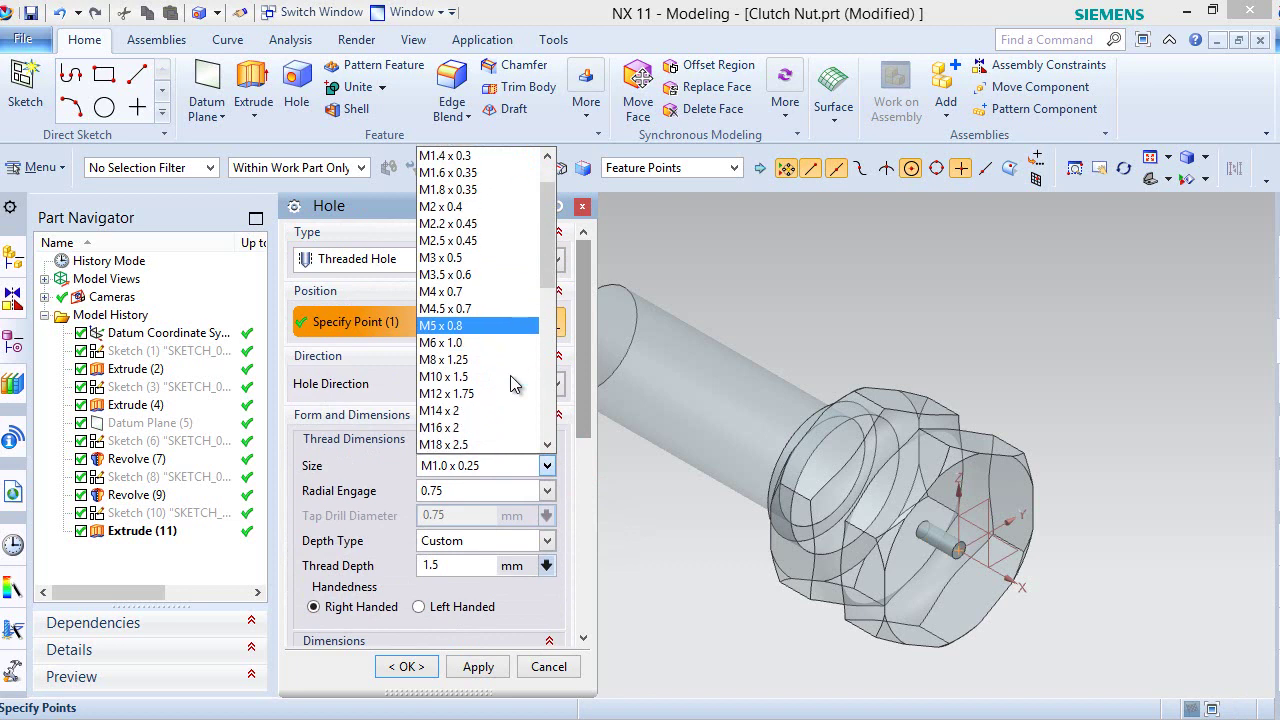
pyautogui.click(479, 343)
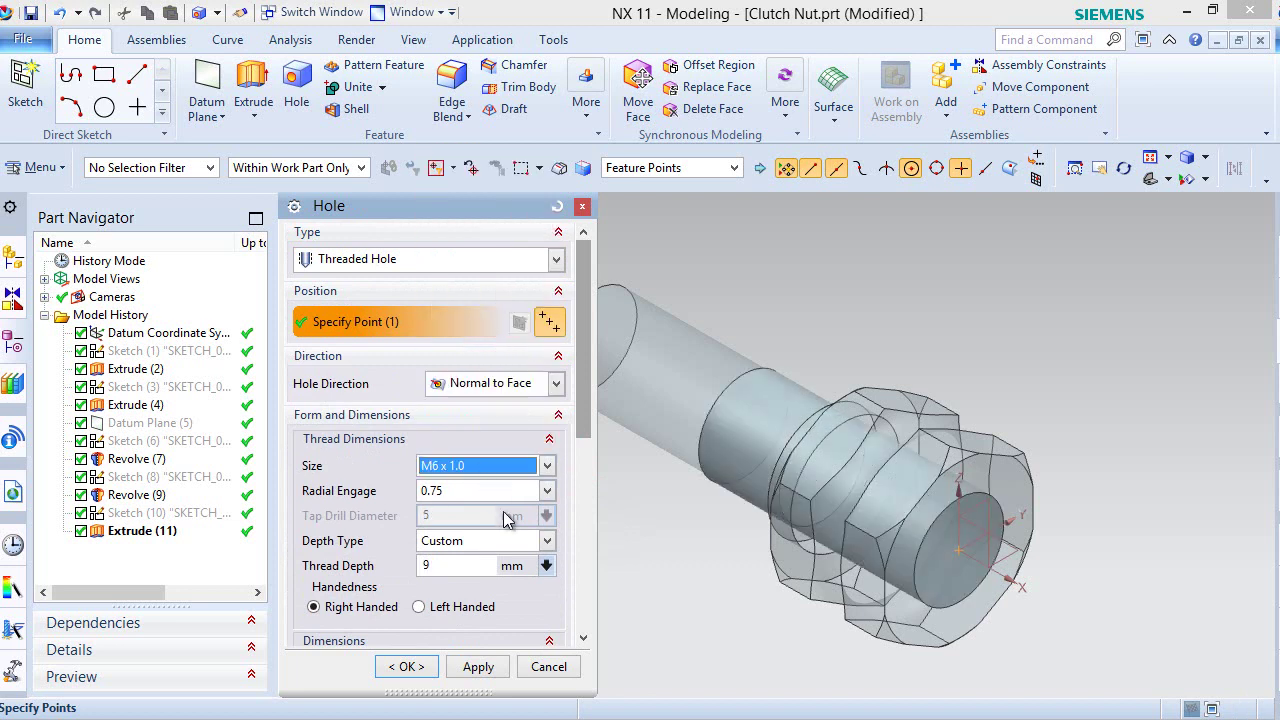
pyautogui.click(541, 542)
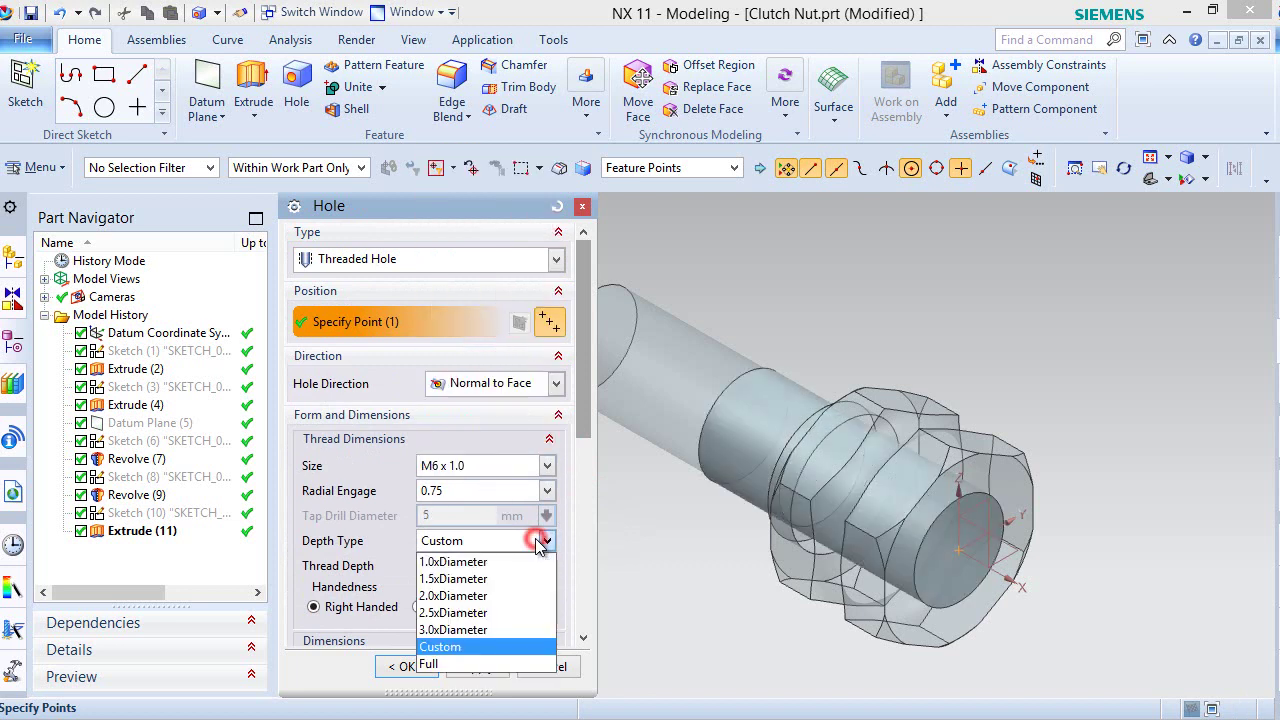
pyautogui.click(472, 663)
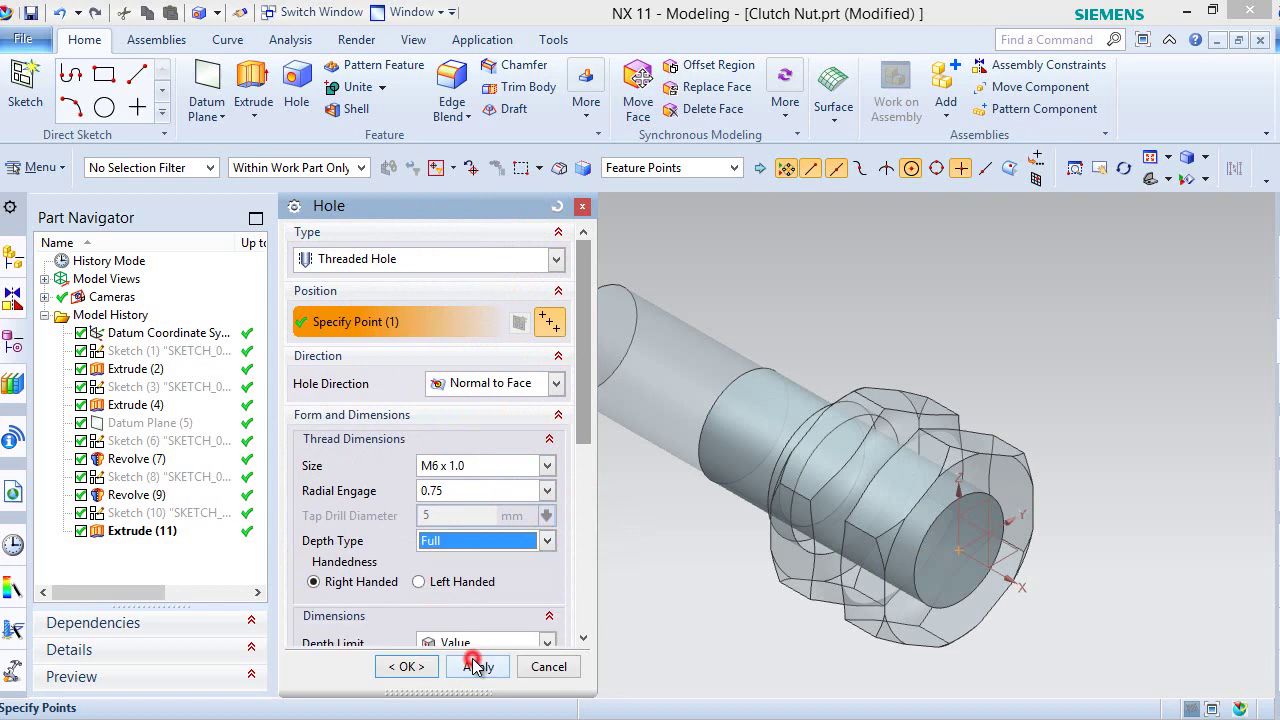
# - Set the threaded hole's depth to 5.08 mm
pyautogui.moveTo(585, 430); pyautogui.dragTo(580, 537)
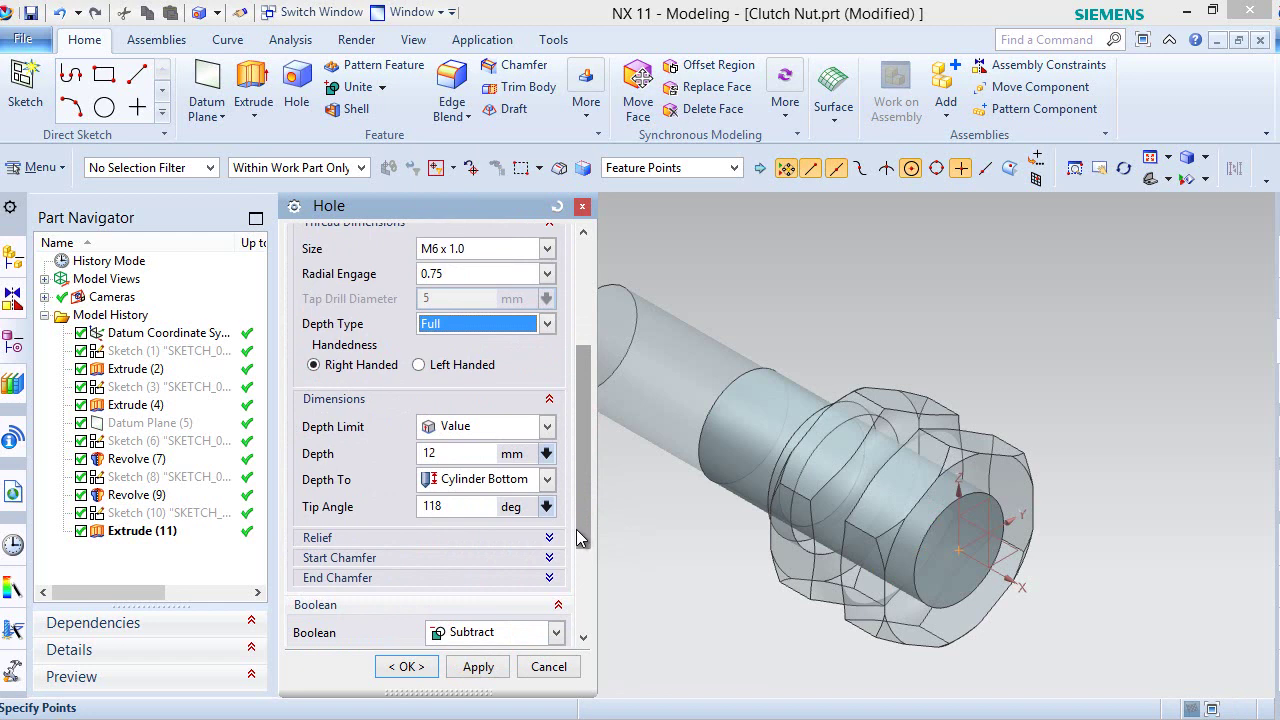
pyautogui.doubleClick(432, 454)
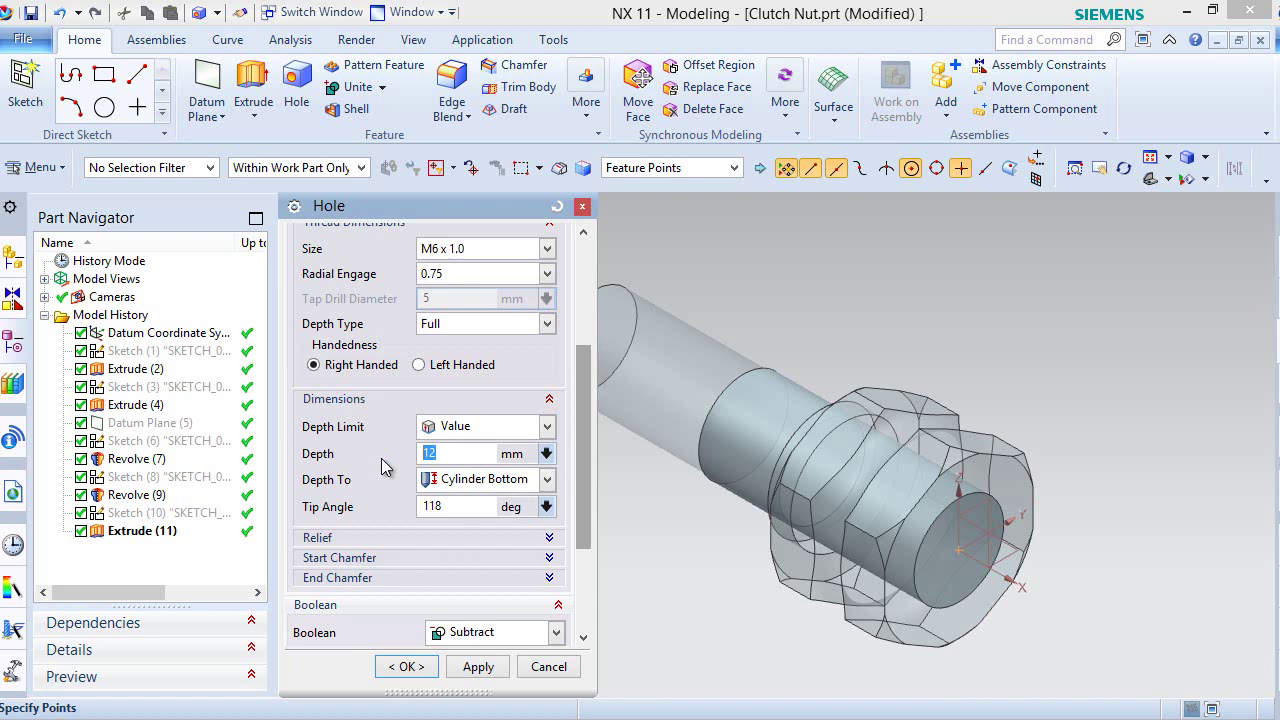
pyautogui.write('5.08')
pyautogui.press('Return')
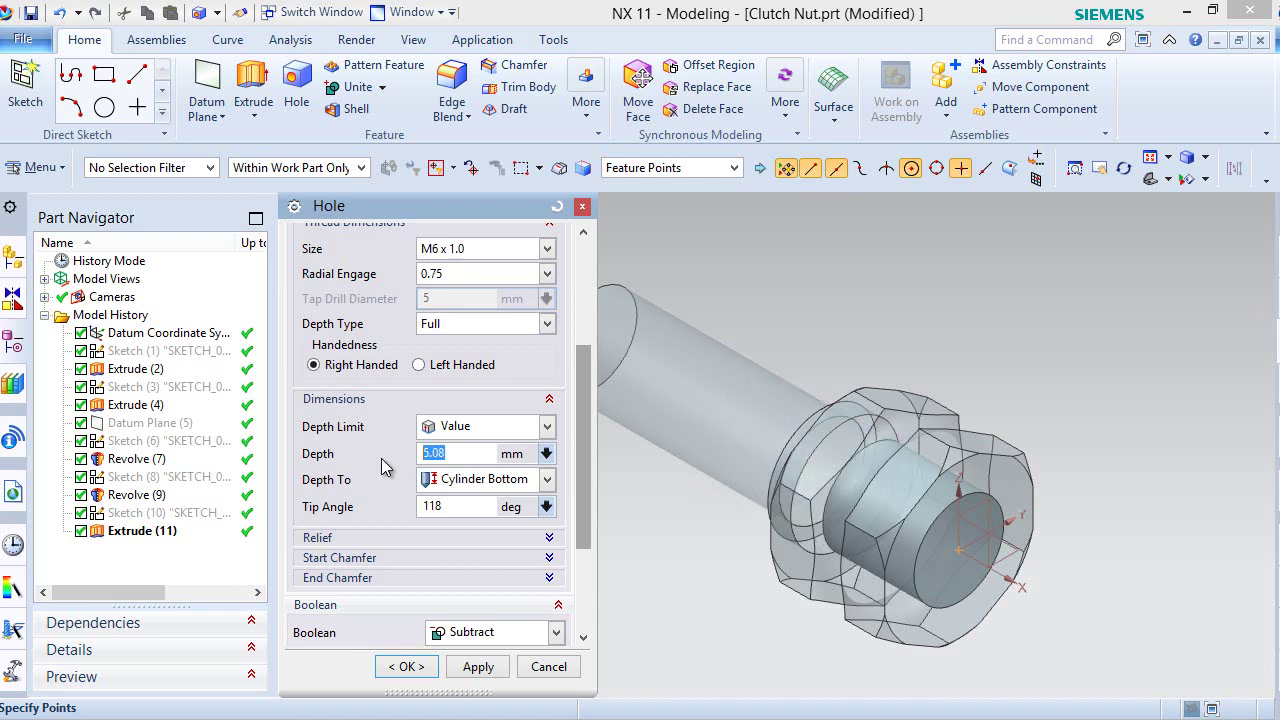
# - Turn off the hole's start chamfer and create the threaded hole, subtracting it from the nut body
pyautogui.click(549, 539)
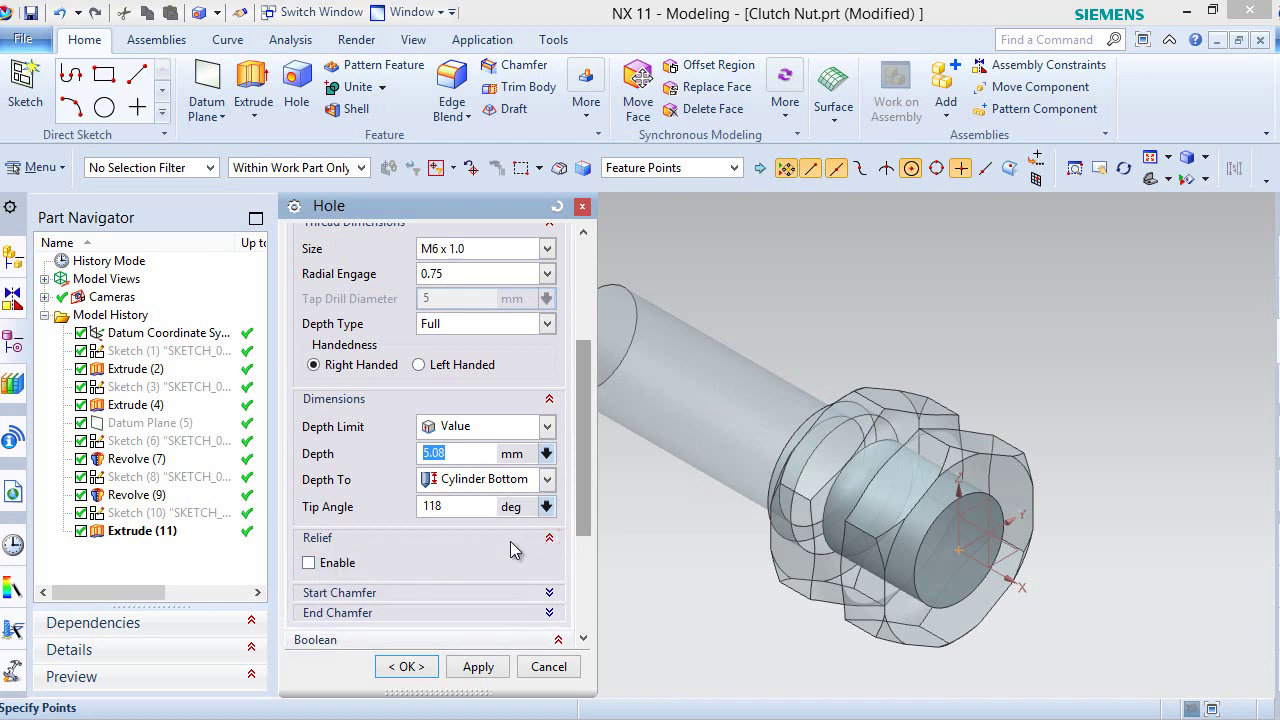
pyautogui.click(549, 540)
pyautogui.click(549, 560)
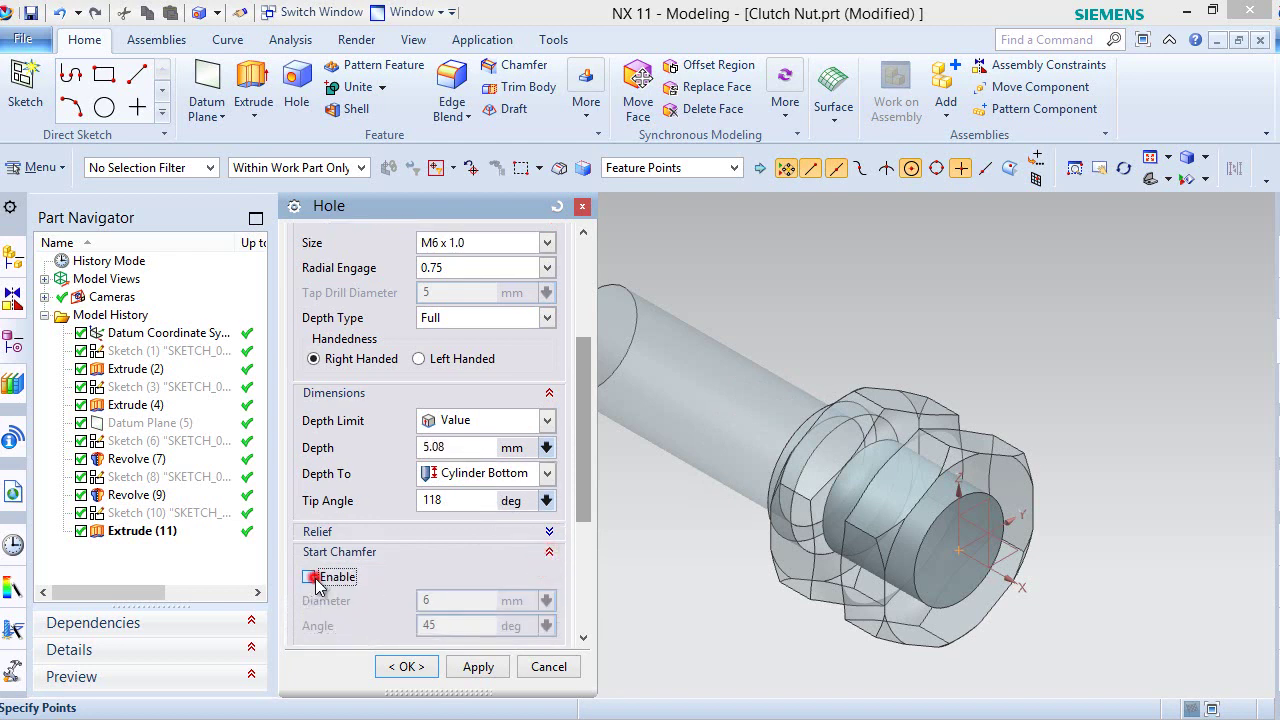
pyautogui.click(310, 577)
pyautogui.click(549, 553)
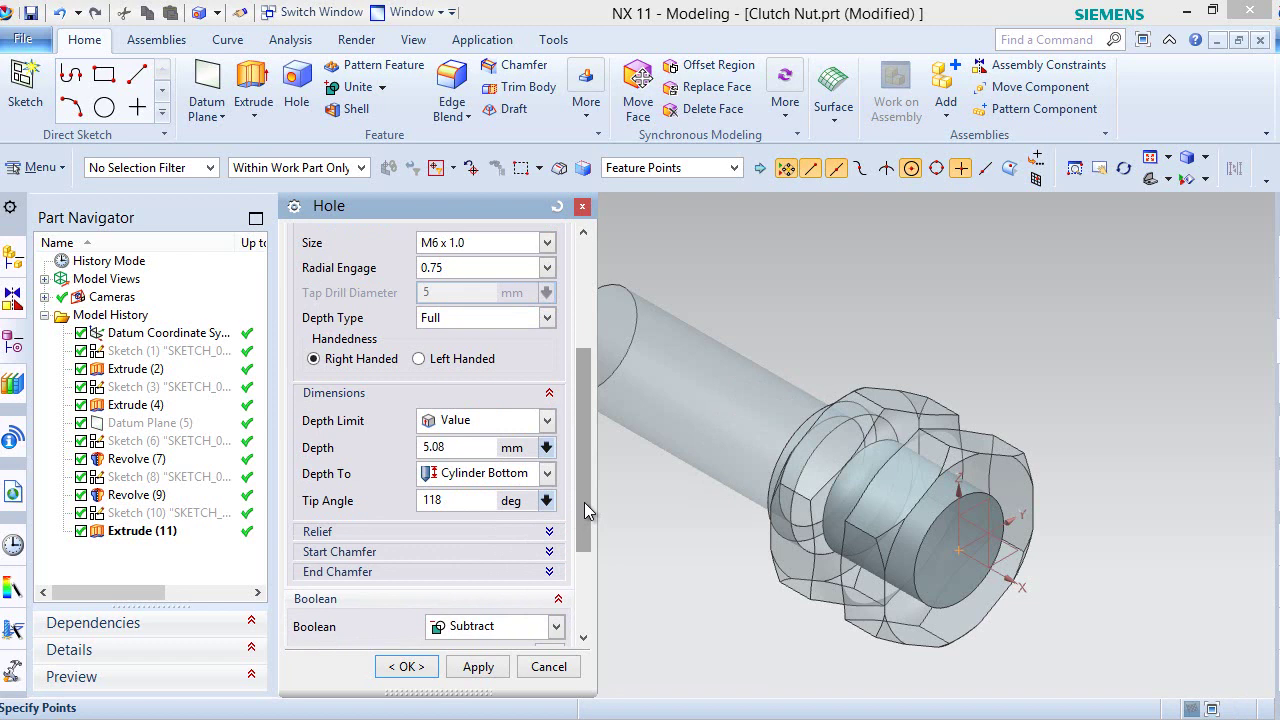
pyautogui.moveTo(585, 505); pyautogui.dragTo(585, 588)
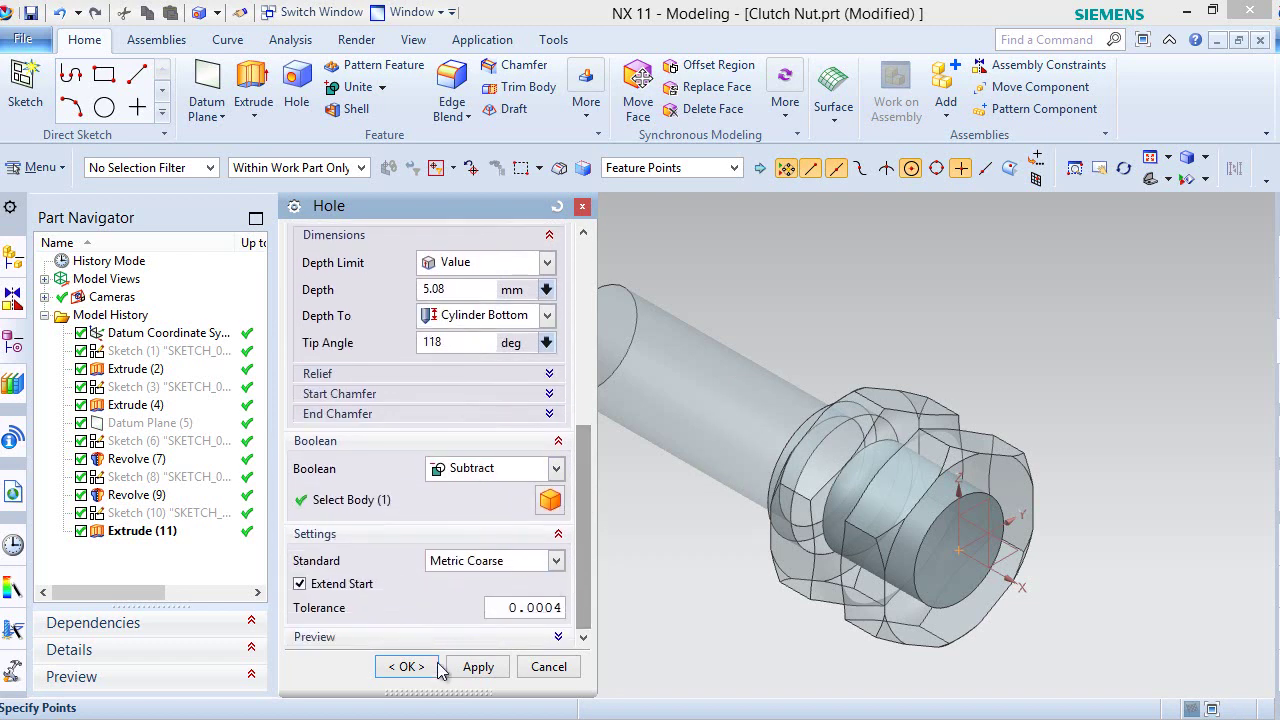
pyautogui.click(408, 666)
# - Check the new threaded hole in the nut's end face and save the part
pyautogui.scroll(3, 995, 607)
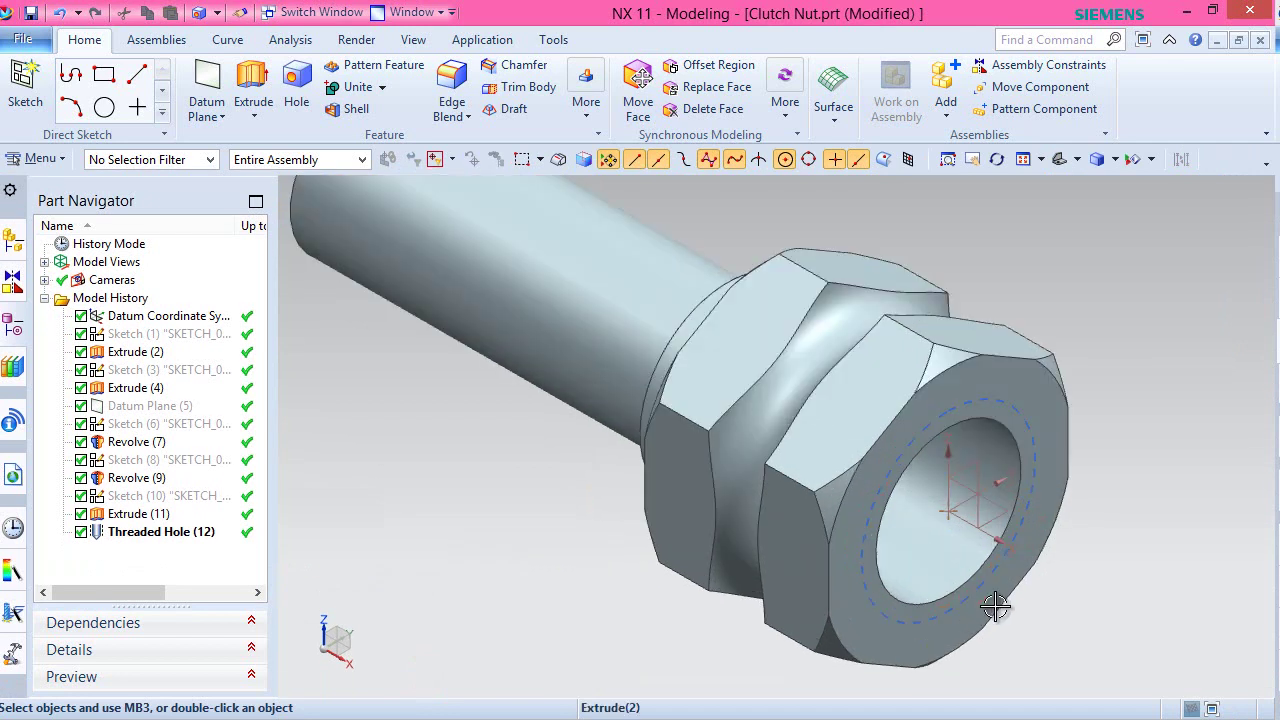
pyautogui.moveTo(952, 566); pyautogui.dragTo(882, 513, button='middle')
pyautogui.press('Home')
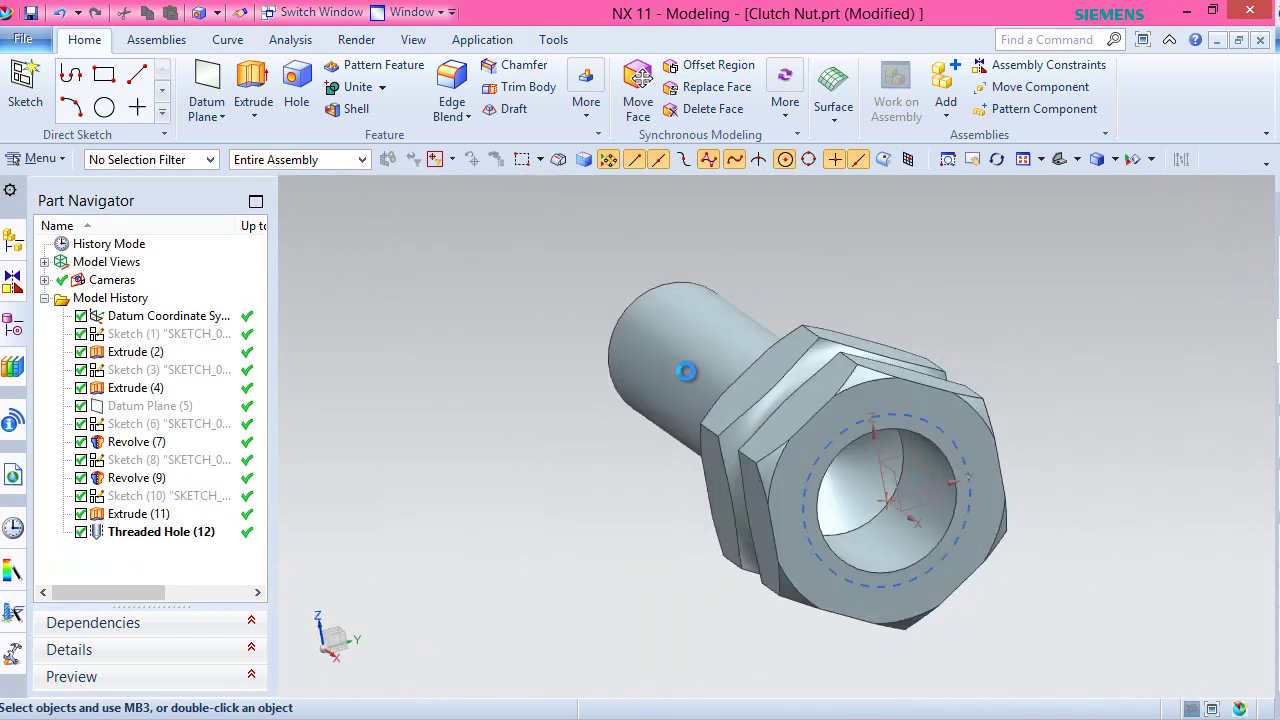
pyautogui.hotkey('ctrl', 's')
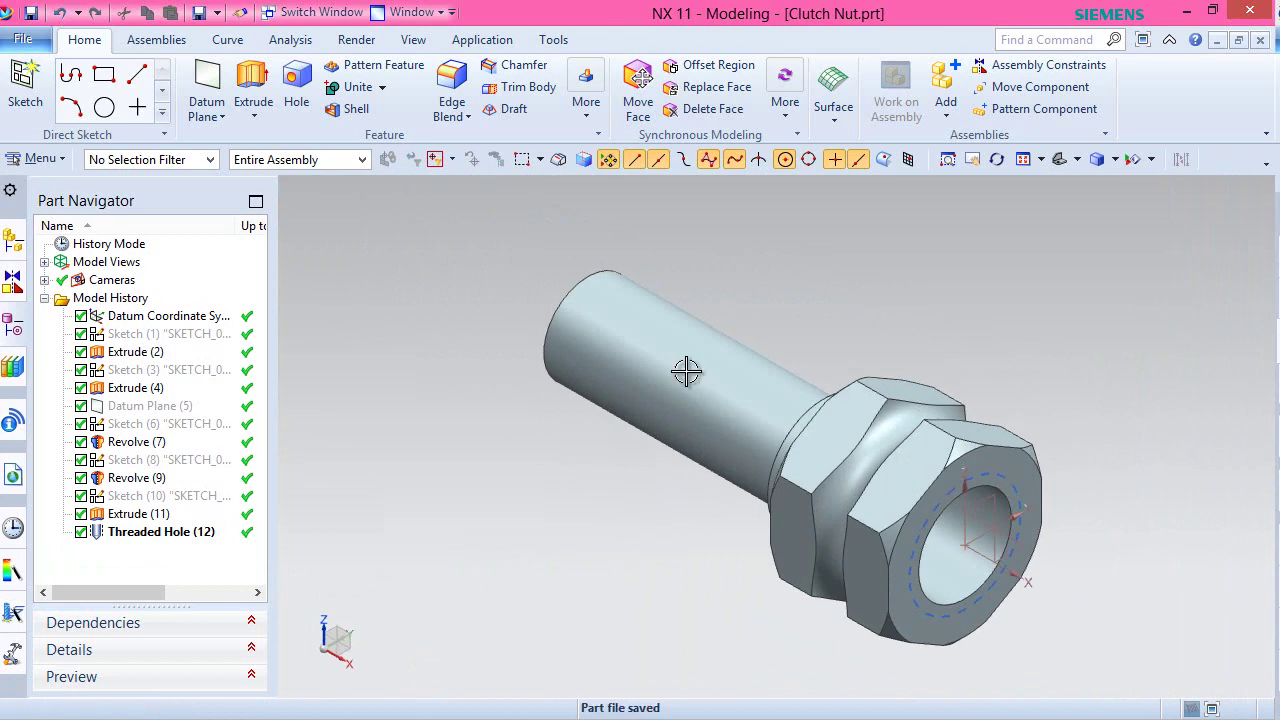
# - Start another threaded hole and place its sketch point near the centre of the shaft's flat end face
pyautogui.click(323, 625)
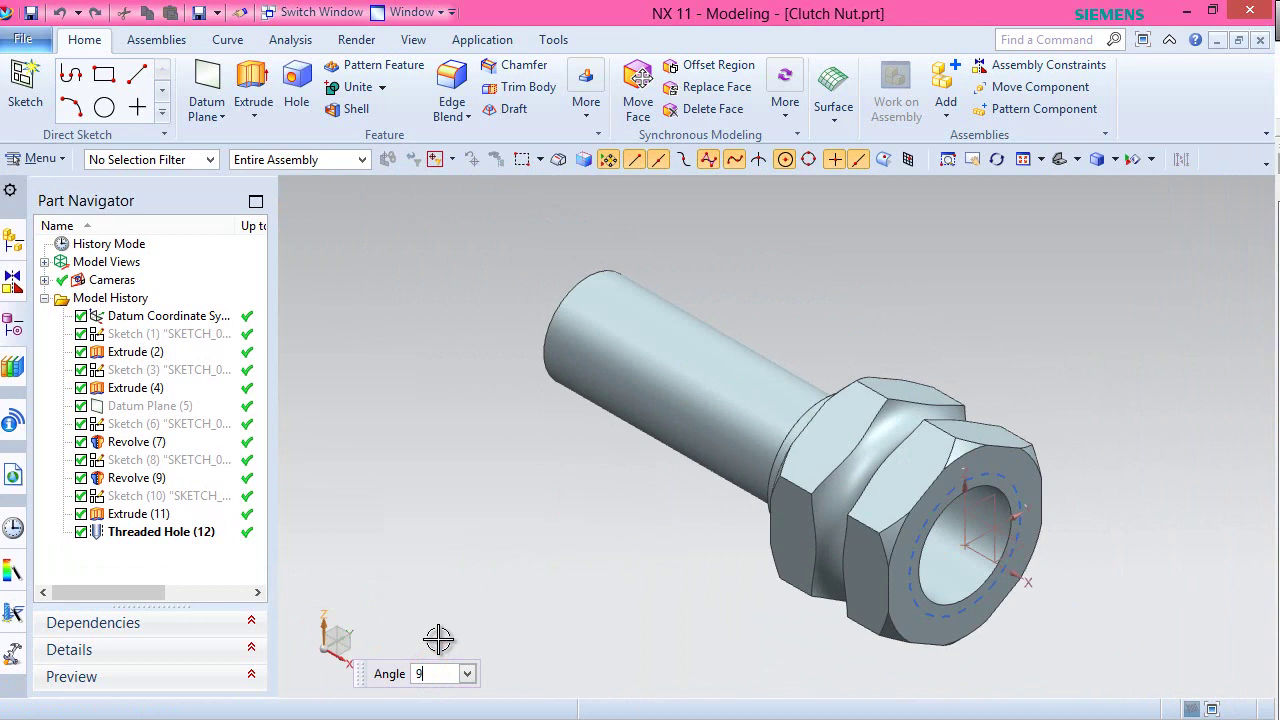
pyautogui.press('Return')
pyautogui.click(446, 405)
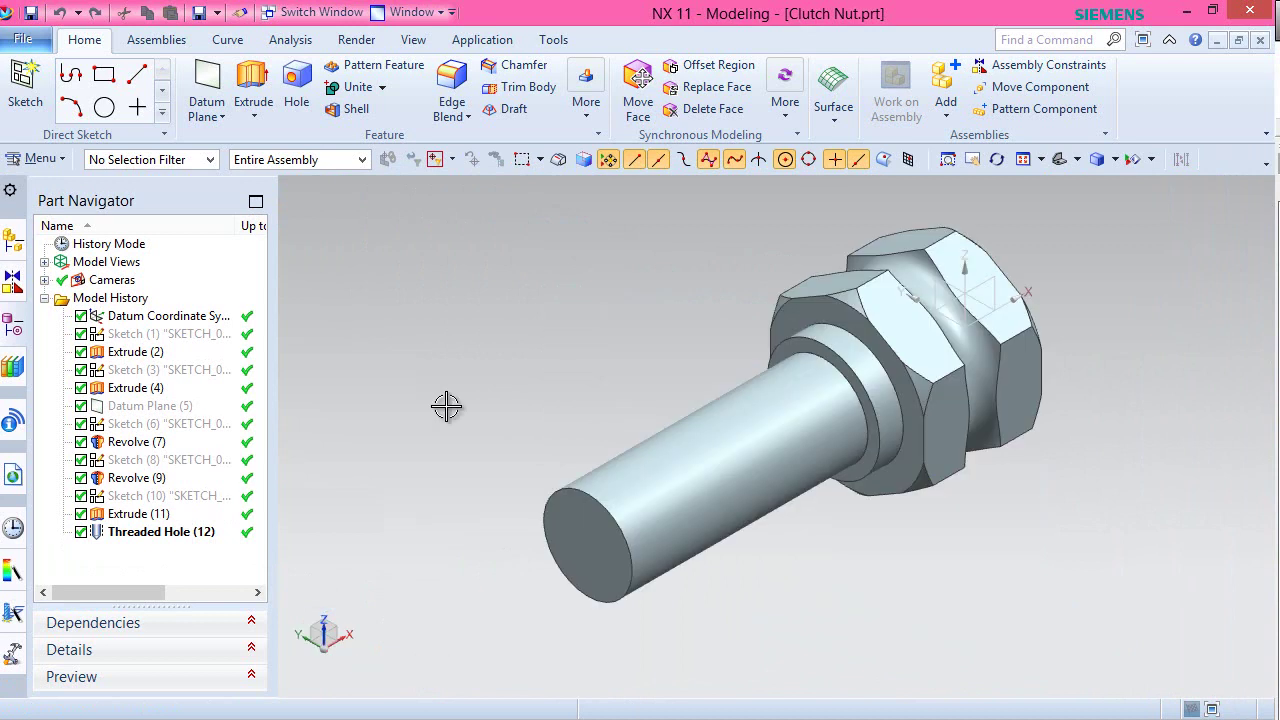
pyautogui.click(296, 90)
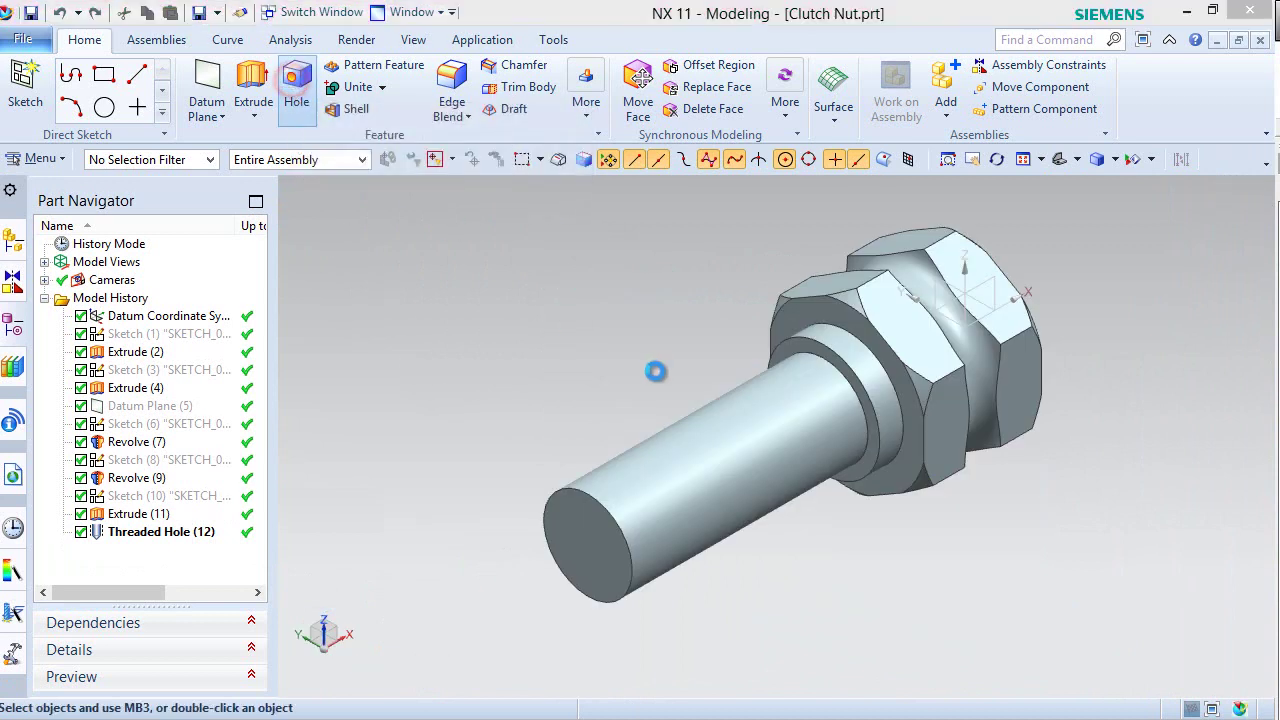
pyautogui.scroll(-4, 656, 370)
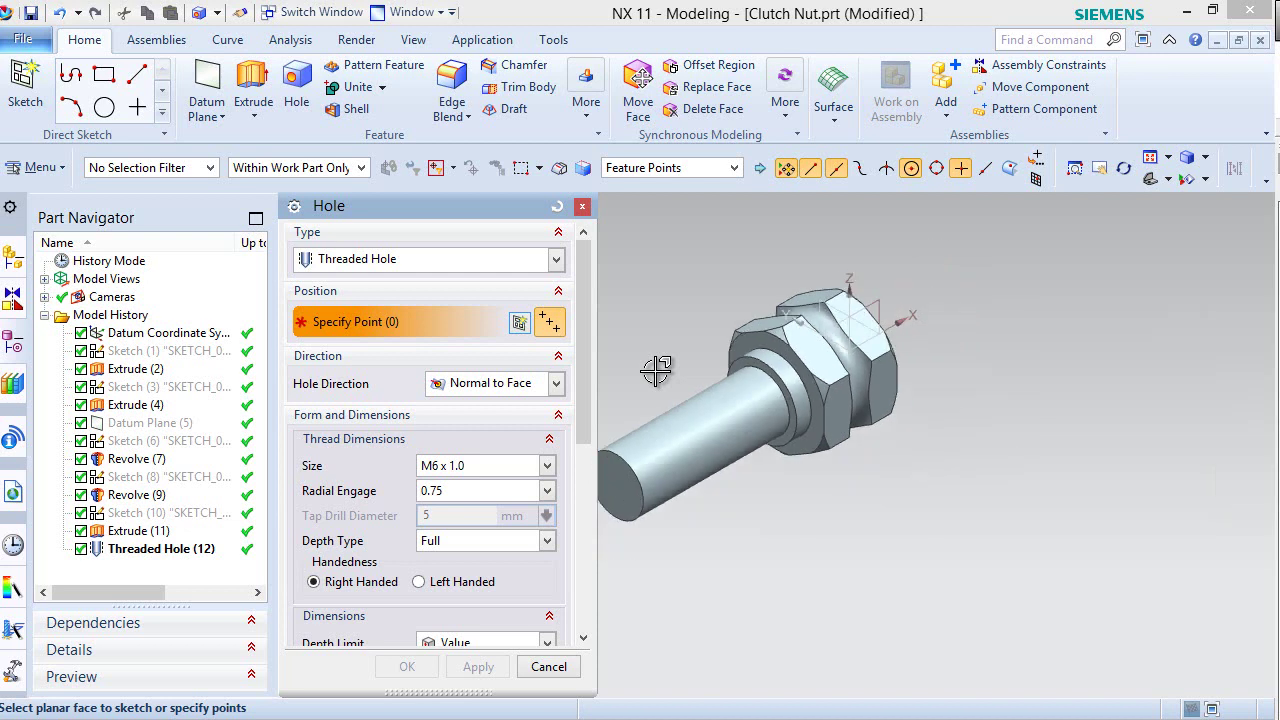
pyautogui.scroll(8, 780, 477)
pyautogui.click(827, 424)
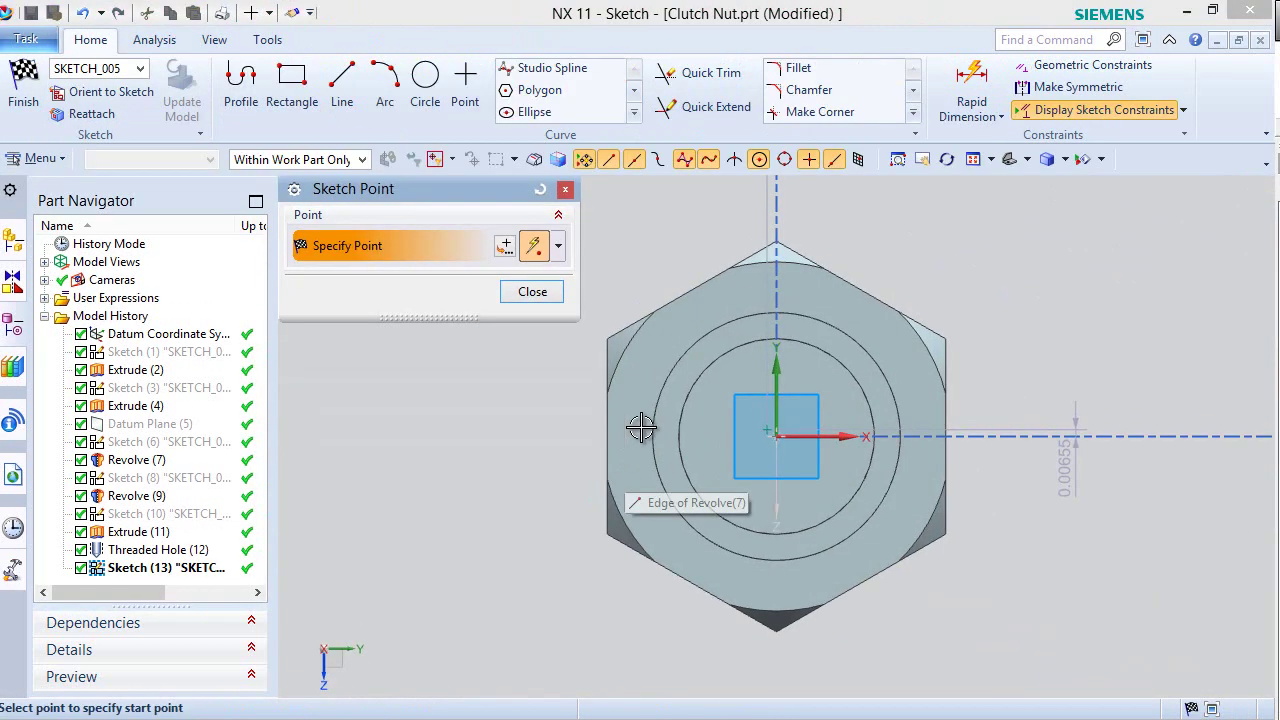
# - Move the hole's sketch point onto the sketch origin and finish the sketch
pyautogui.click(533, 292)
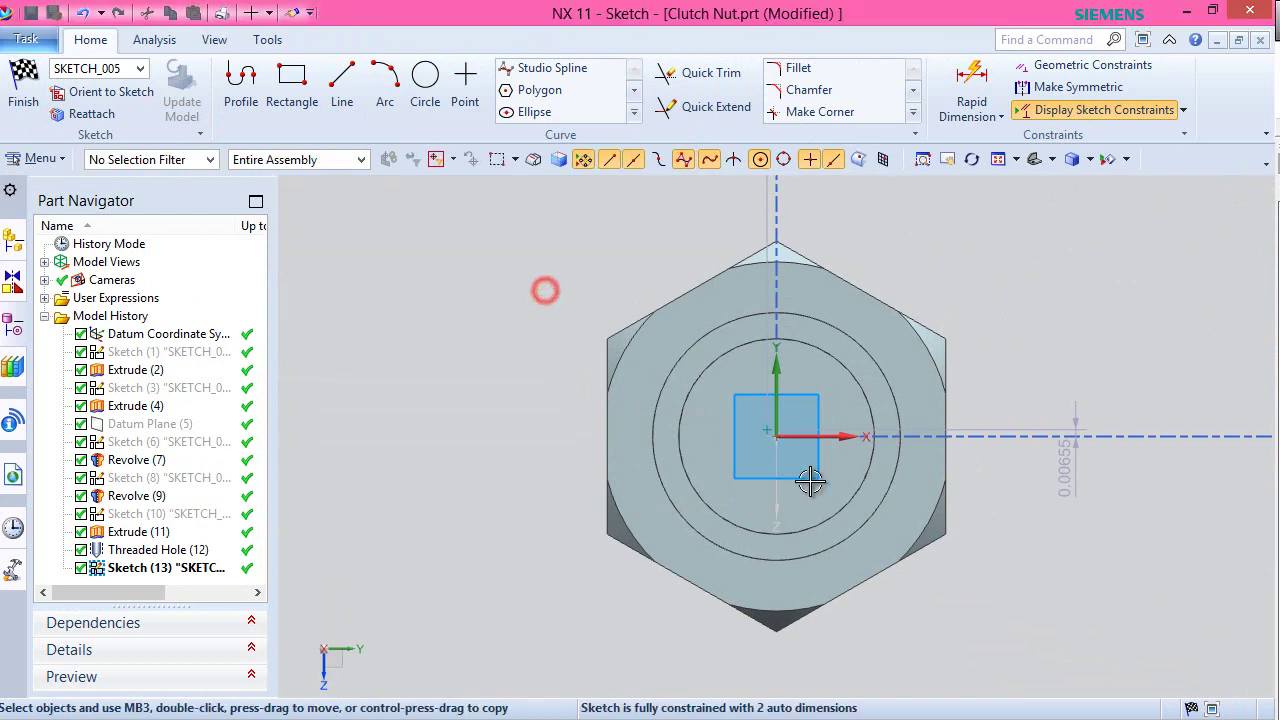
pyautogui.scroll(4, 805, 465)
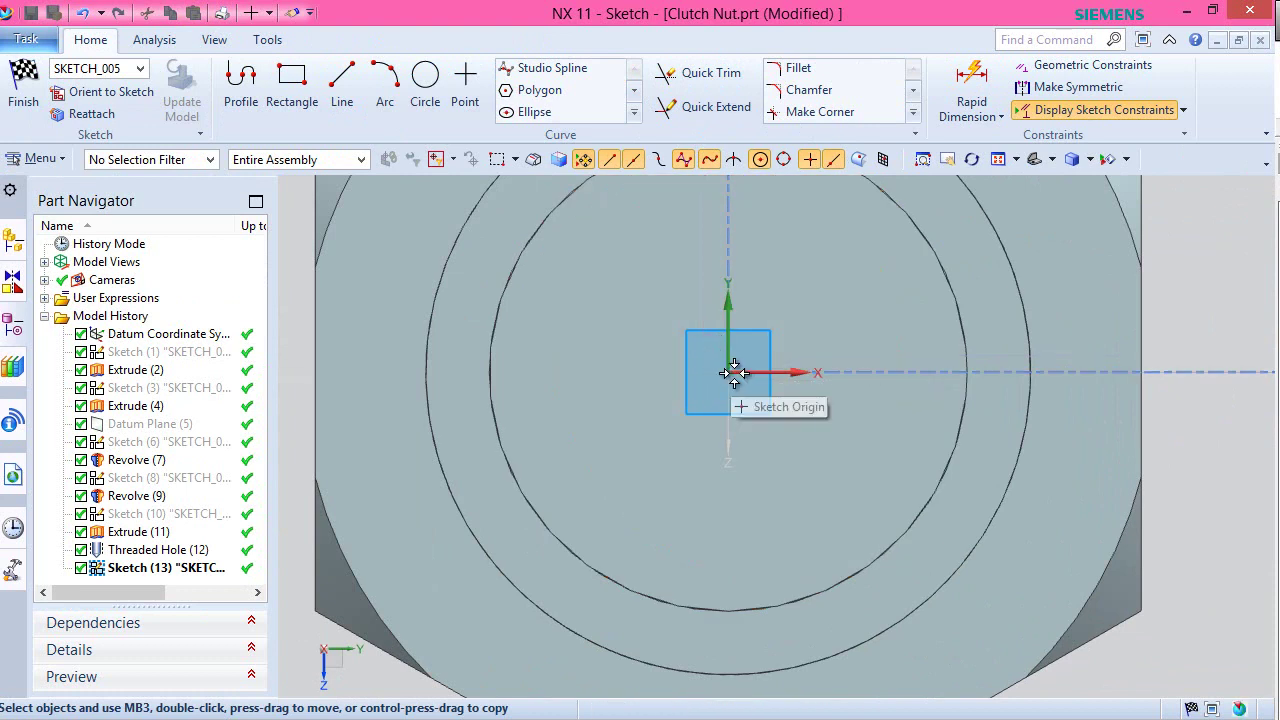
pyautogui.scroll(-4, 806, 409)
pyautogui.rightClick(1114, 218)
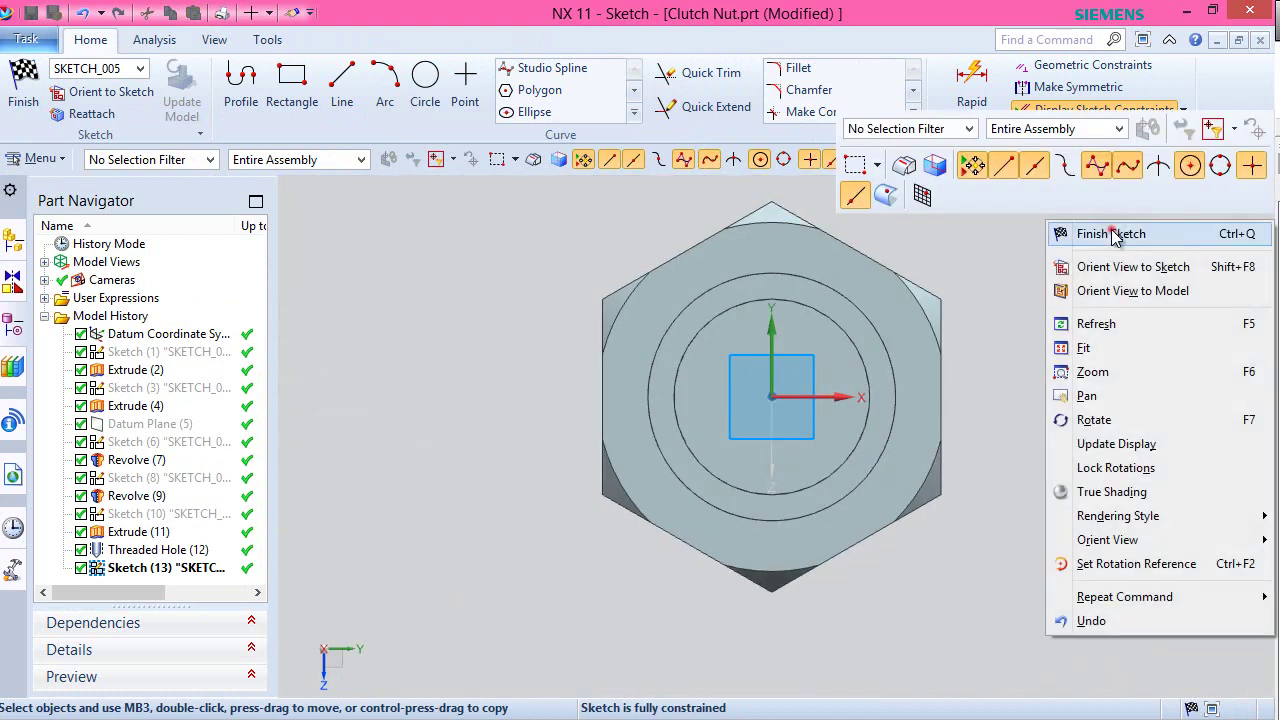
pyautogui.click(1110, 233)
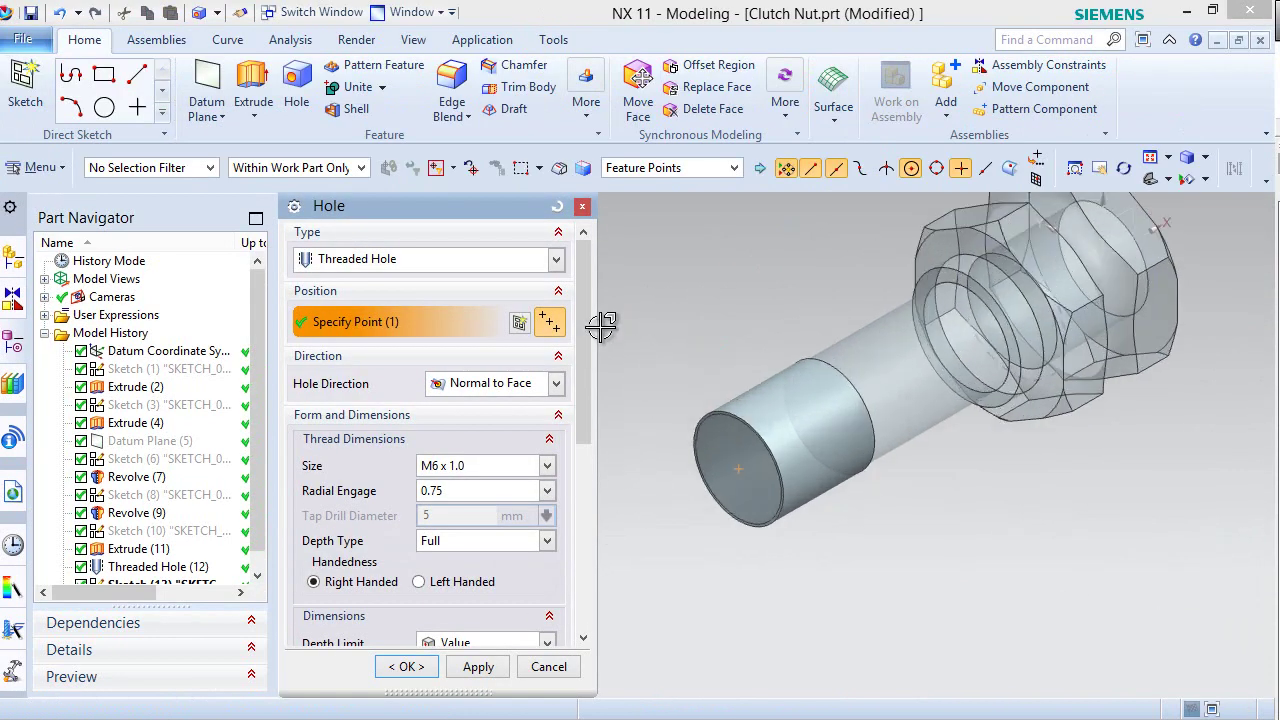
# - Set the shaft-end threaded hole to the Inch UNC standard with thread size #4-40
pyautogui.moveTo(583, 377); pyautogui.dragTo(570, 632)
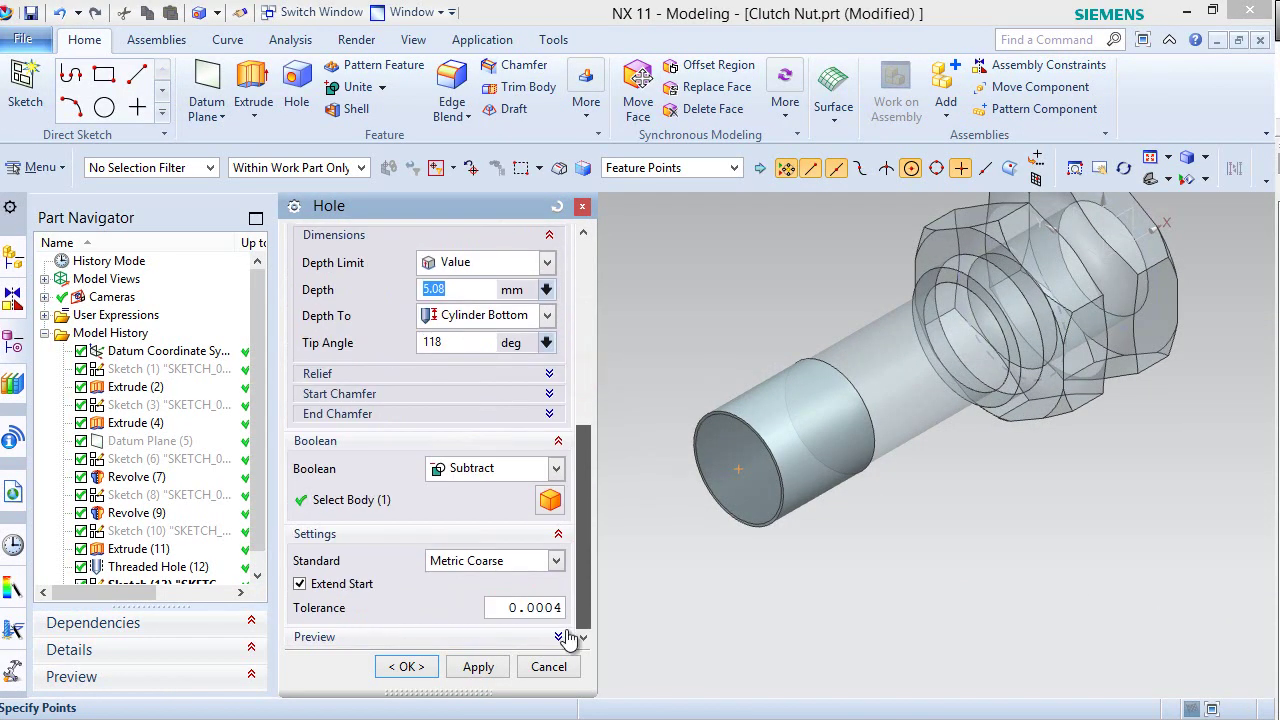
pyautogui.click(555, 561)
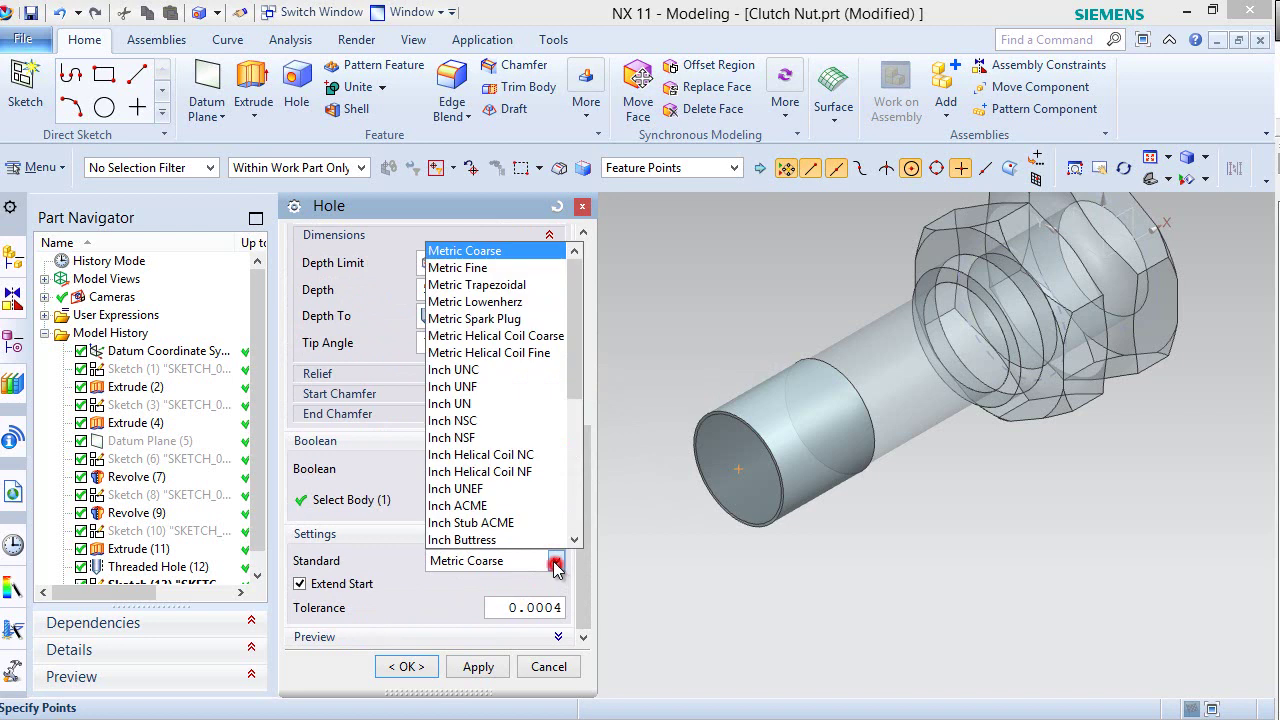
pyautogui.click(492, 369)
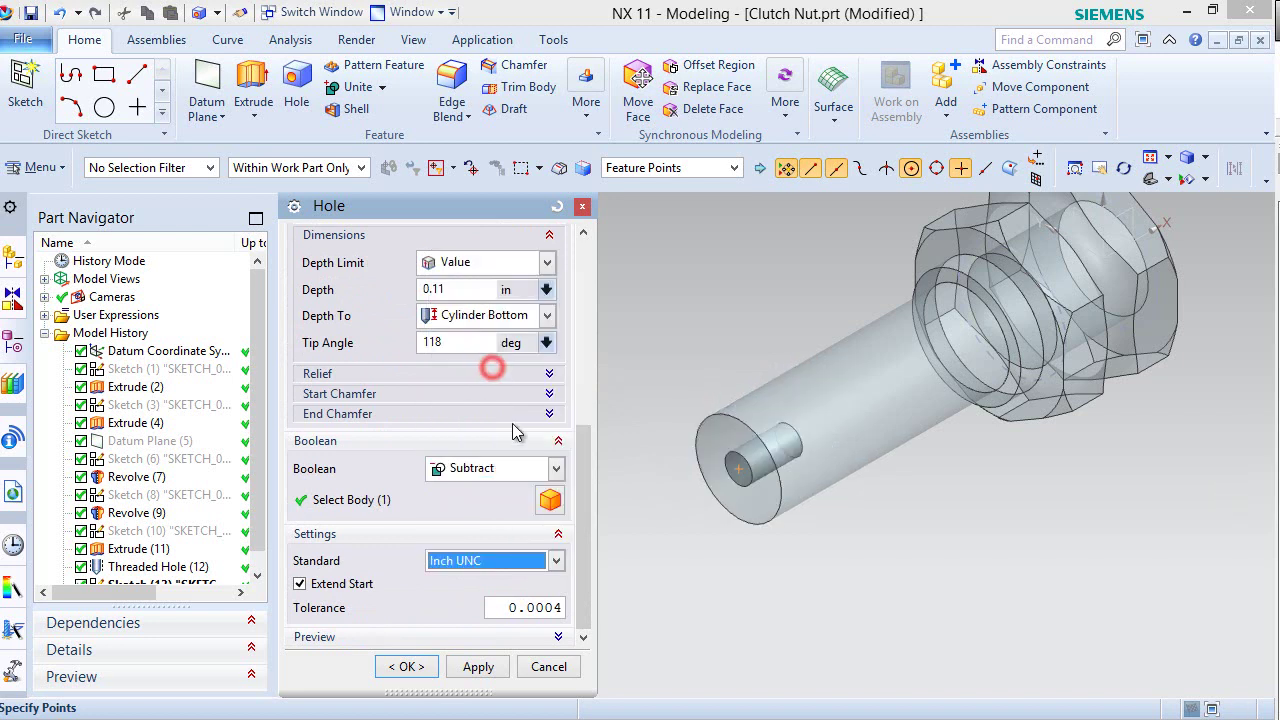
pyautogui.moveTo(583, 469); pyautogui.dragTo(587, 297)
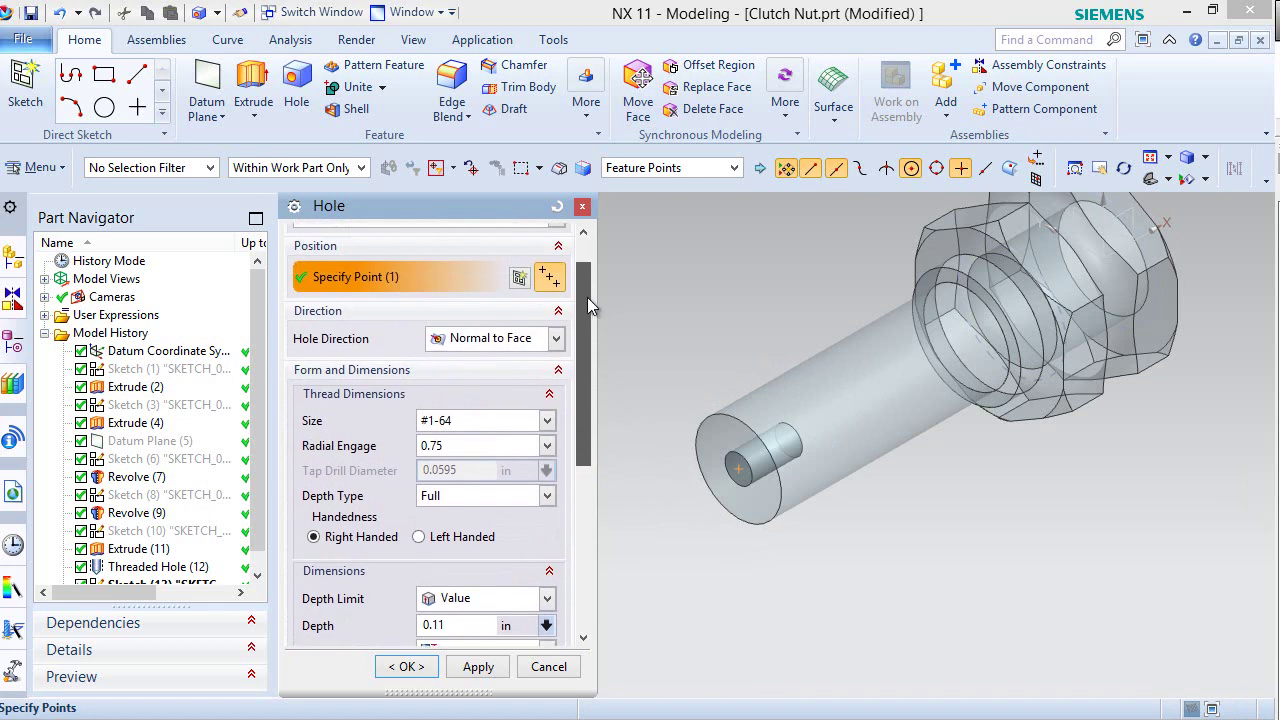
pyautogui.click(541, 424)
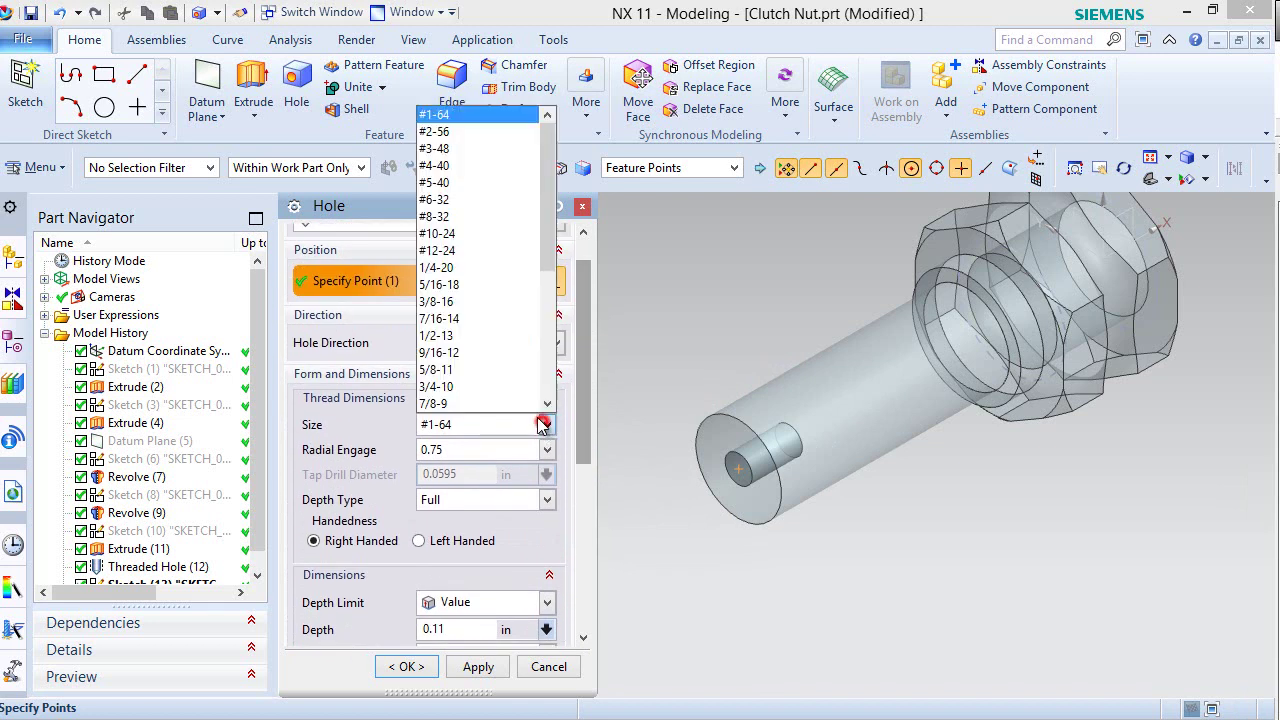
pyautogui.click(460, 166)
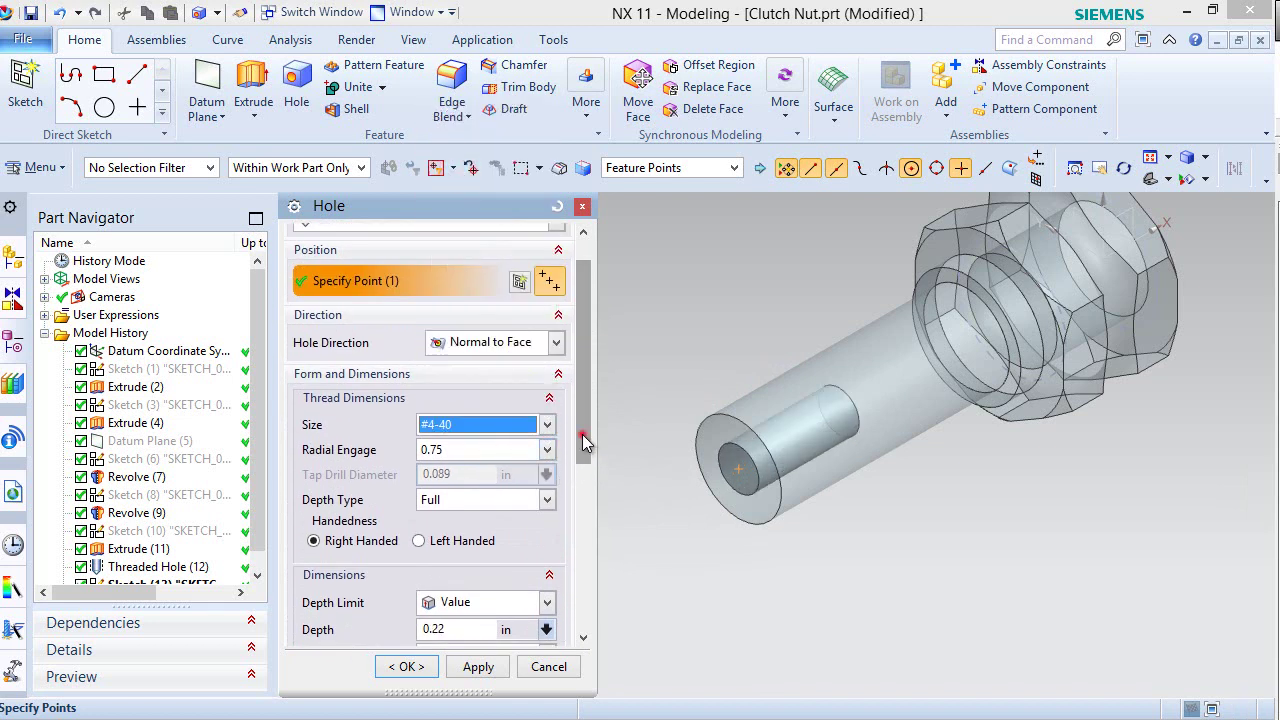
# - Keep the hole depth at 0.22 in and create the threaded hole in the shaft's end face
pyautogui.moveTo(585, 444); pyautogui.dragTo(577, 488)
pyautogui.click(453, 525)
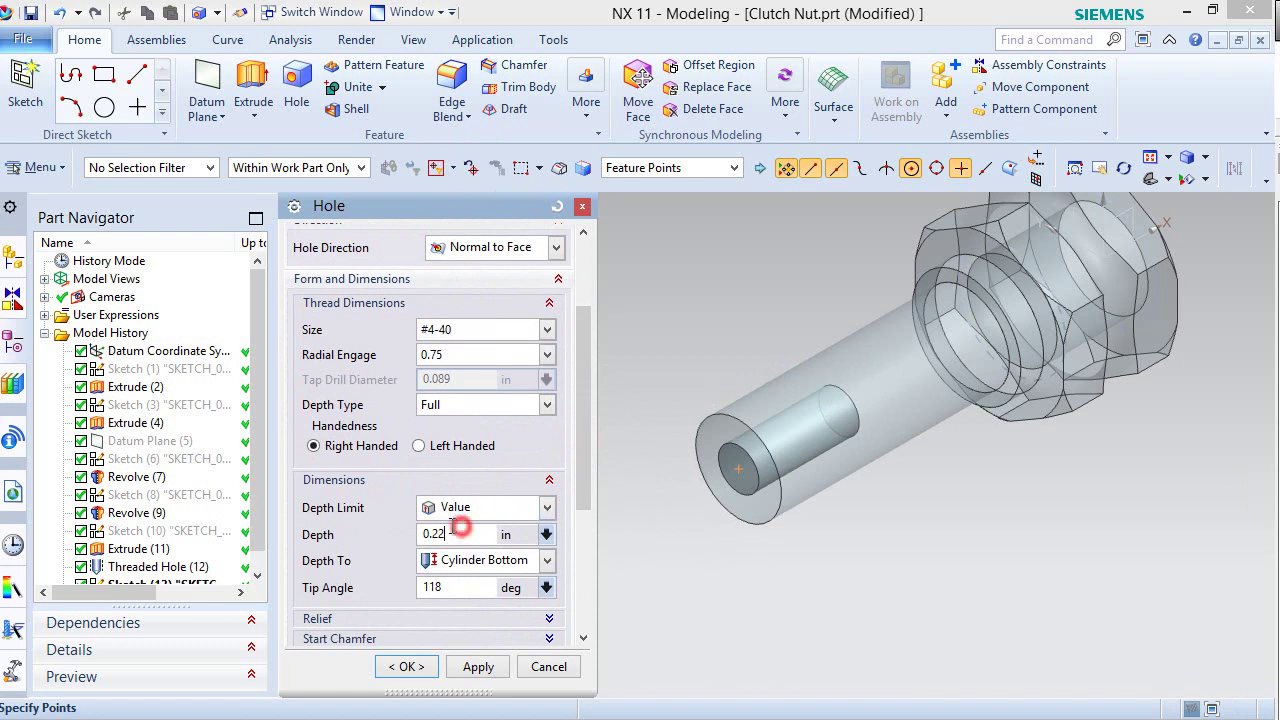
pyautogui.press('Return')
pyautogui.click(410, 670)
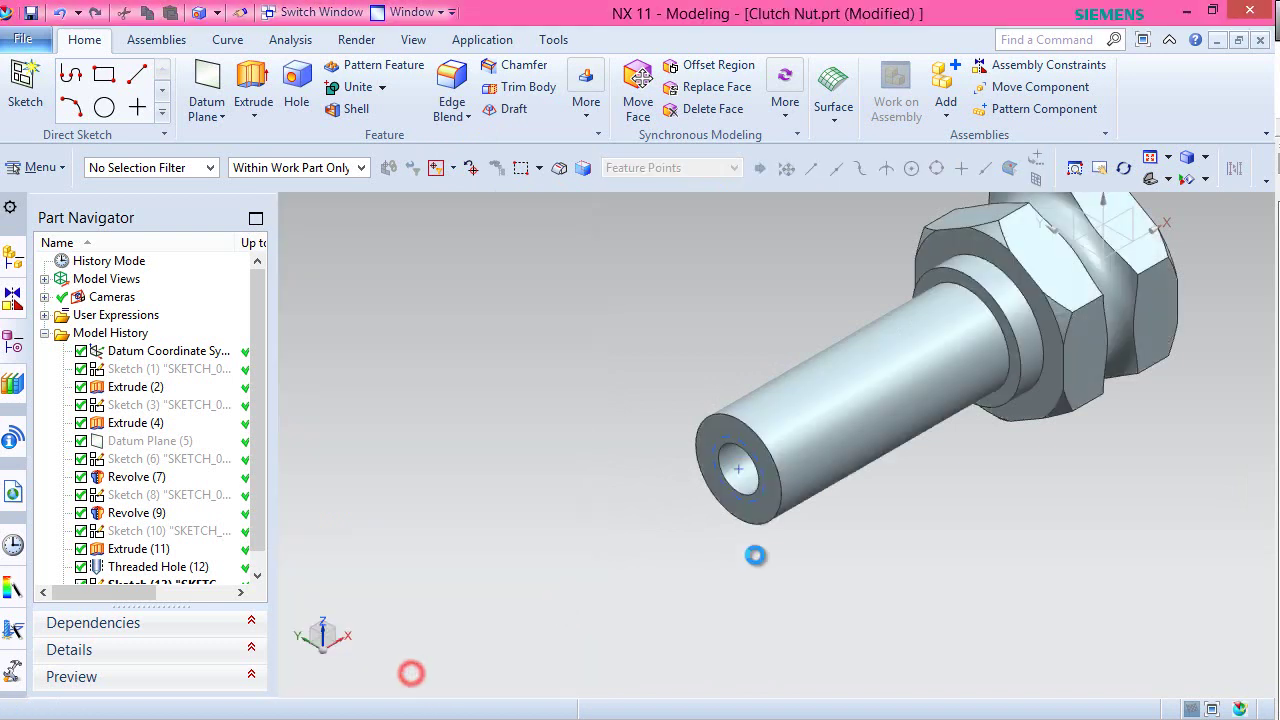
pyautogui.moveTo(755, 510); pyautogui.dragTo(820, 466, button='middle')
pyautogui.moveTo(730, 489); pyautogui.dragTo(497, 272, button='middle')
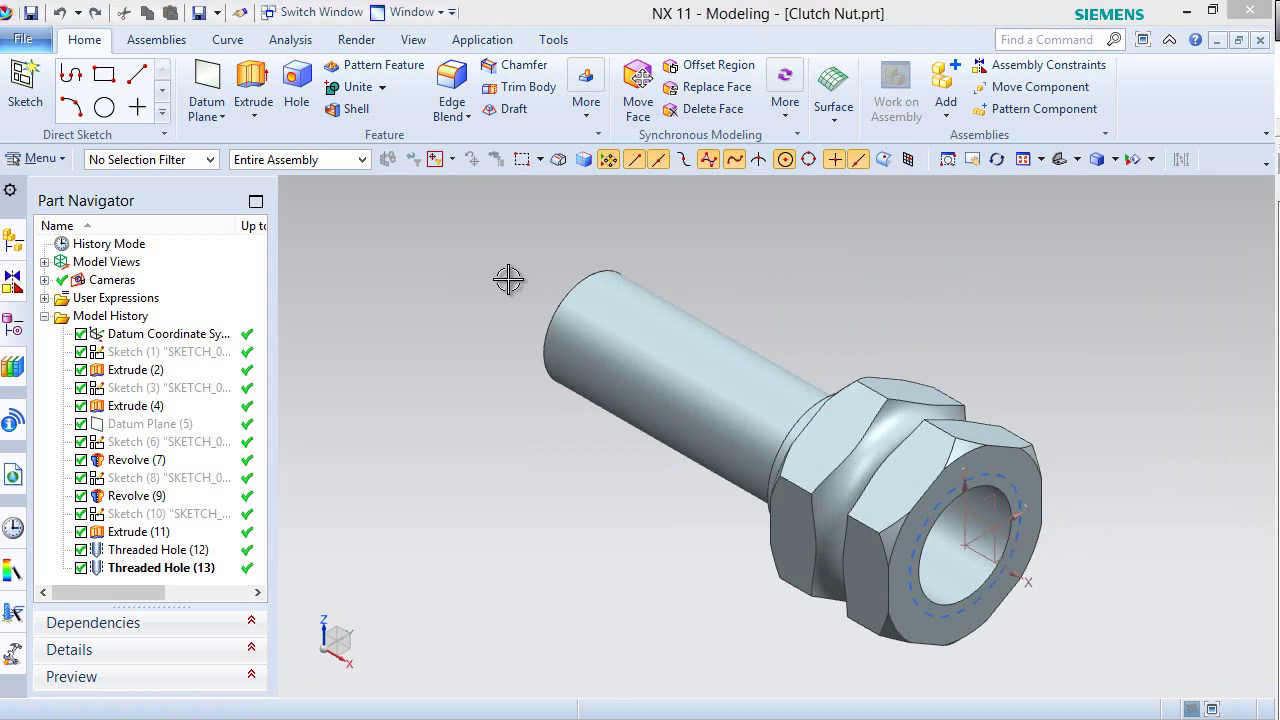
# - Blend the circular edge where the boss meets the hexagonal body with a 0.032 in radius
pyautogui.press('b')
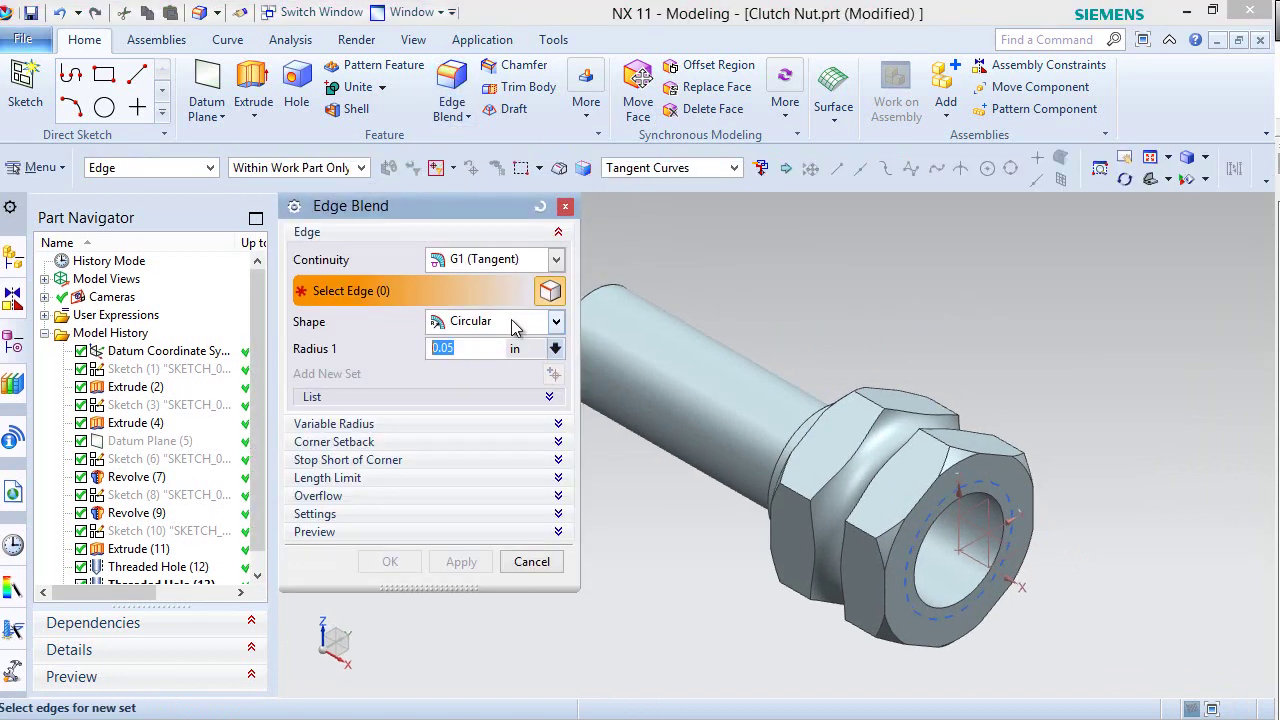
pyautogui.write('3')
pyautogui.press('BackSpace')
pyautogui.write('.032')
pyautogui.press('Return')
pyautogui.moveTo(686, 600); pyautogui.dragTo(790, 600, button='middle')
pyautogui.click(866, 382)
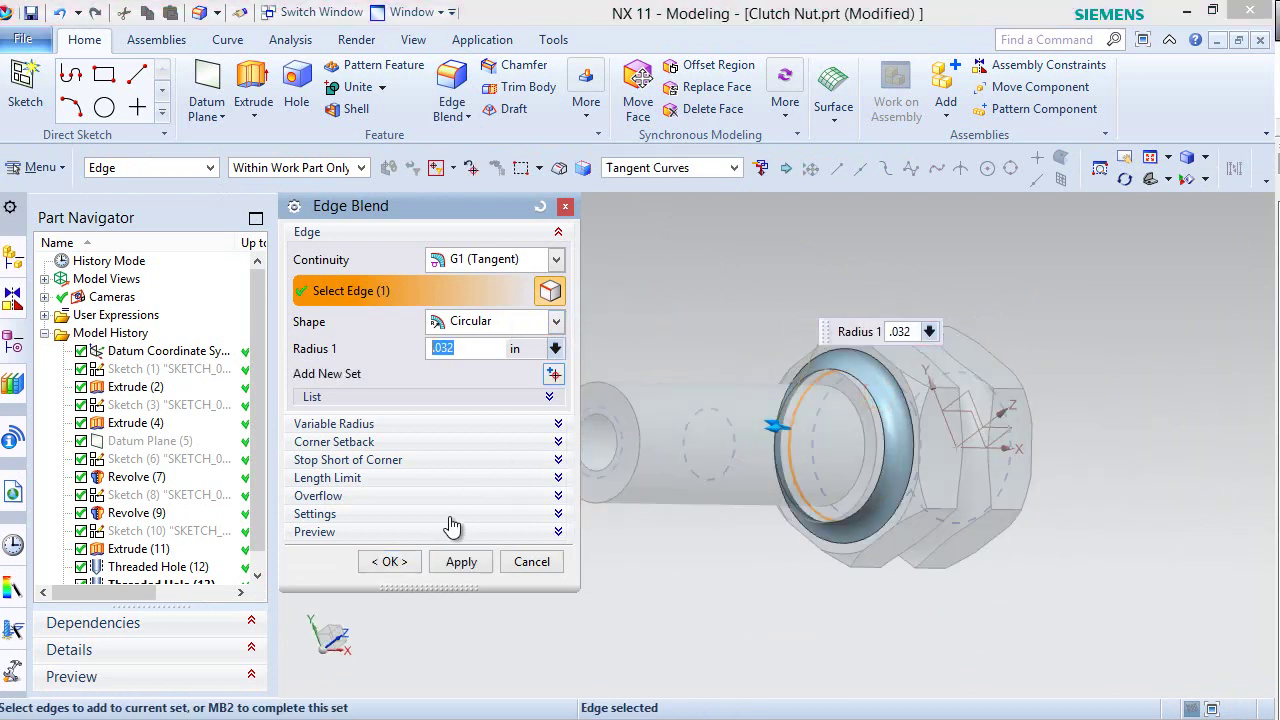
pyautogui.click(386, 561)
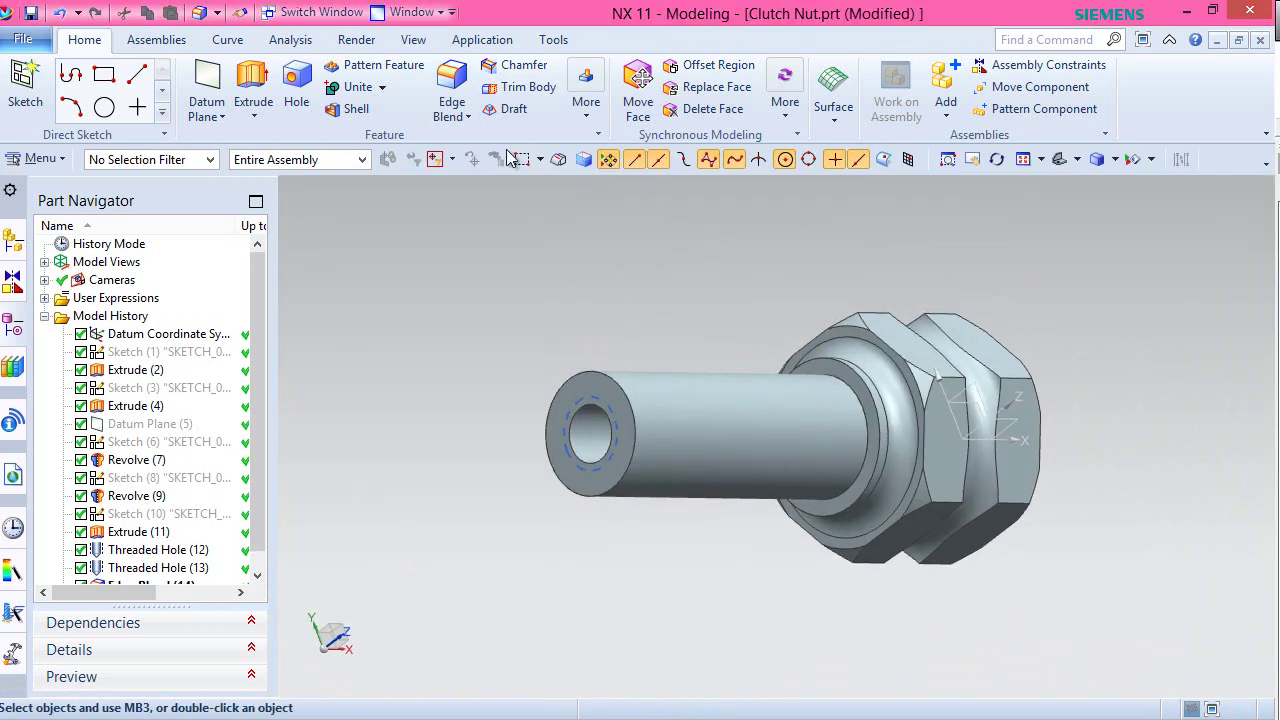
# - Add a 0.005 in symmetric chamfer to the threaded hole's edge on the shaft's end face
pyautogui.click(518, 66)
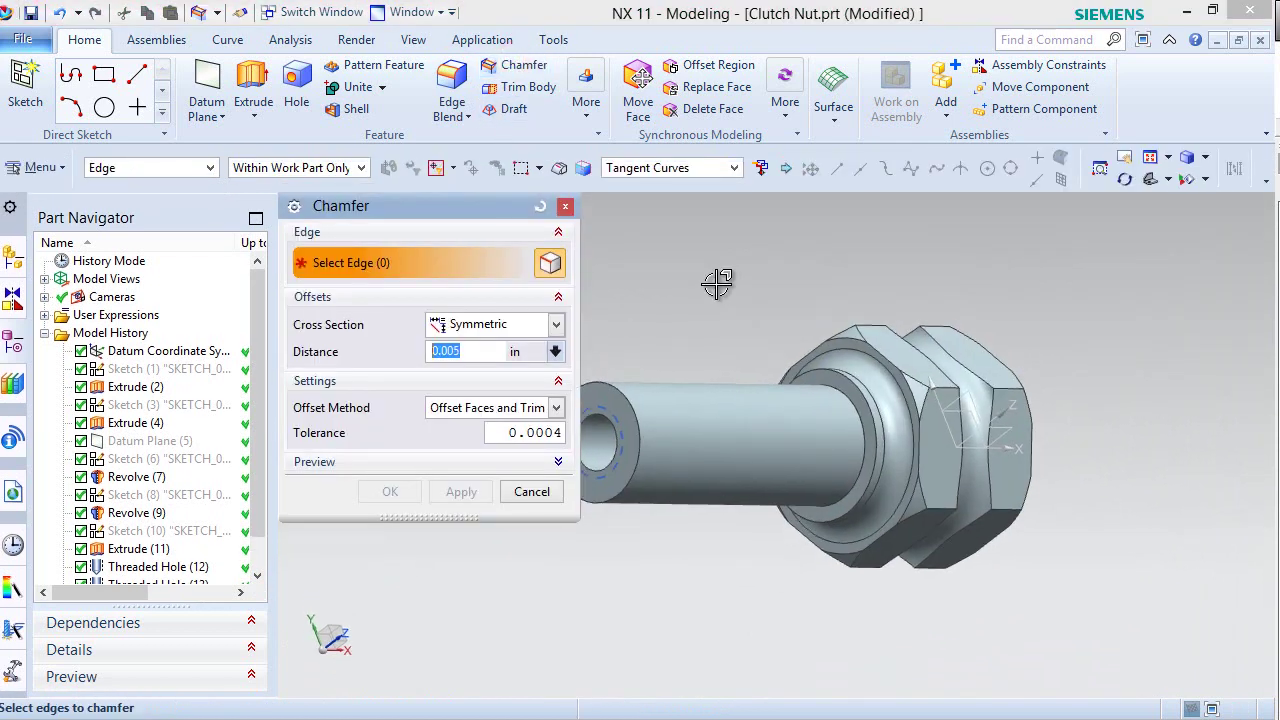
pyautogui.scroll(-2, 763, 455)
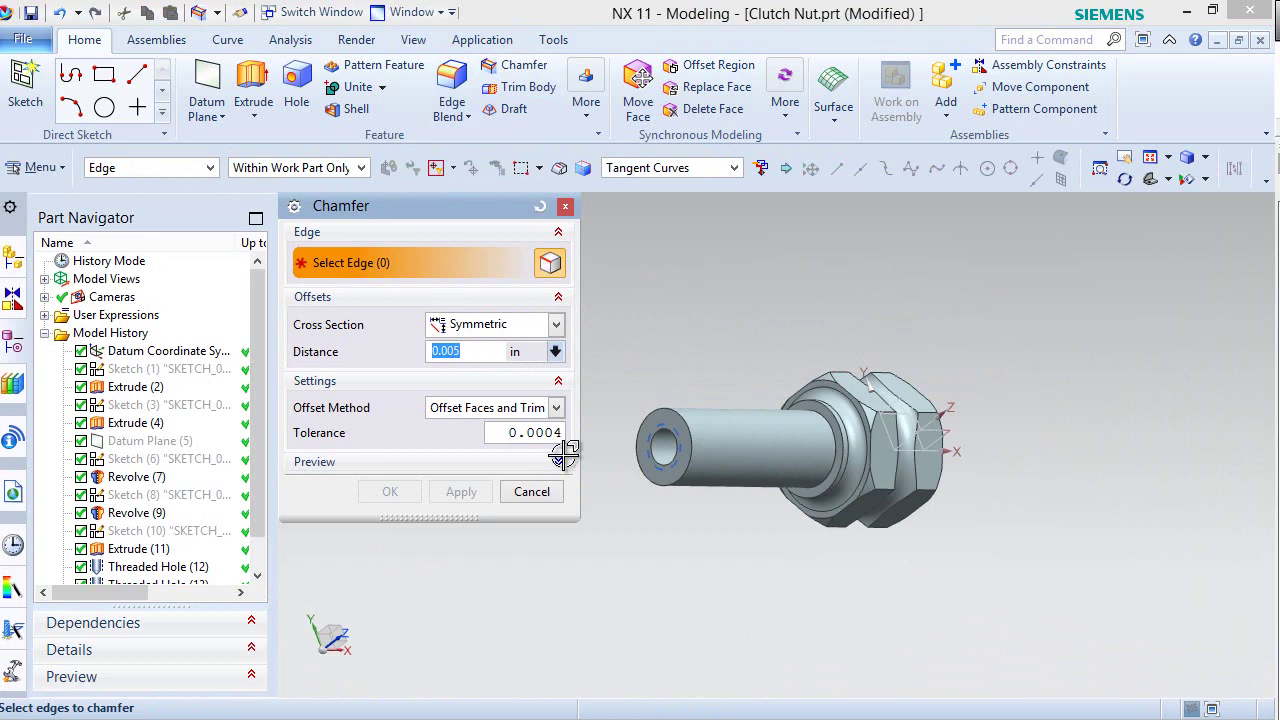
pyautogui.scroll(3, 619, 440)
pyautogui.click(708, 429)
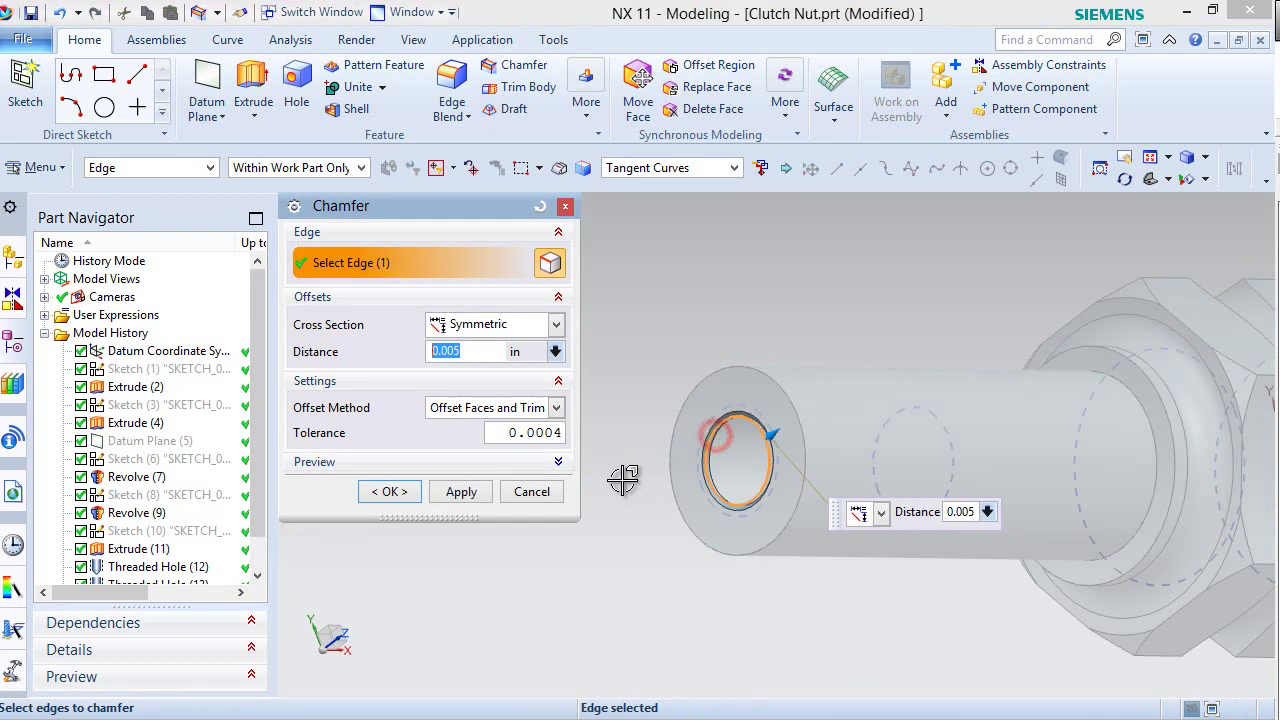
pyautogui.click(463, 491)
# - Add a 0.01 in symmetric chamfer to the large threaded hole's edge on the nut's hexagonal end face
pyautogui.moveTo(757, 586); pyautogui.dragTo(626, 515, button='middle')
pyautogui.scroll(-2, 642, 435)
pyautogui.scroll(3, 870, 580)
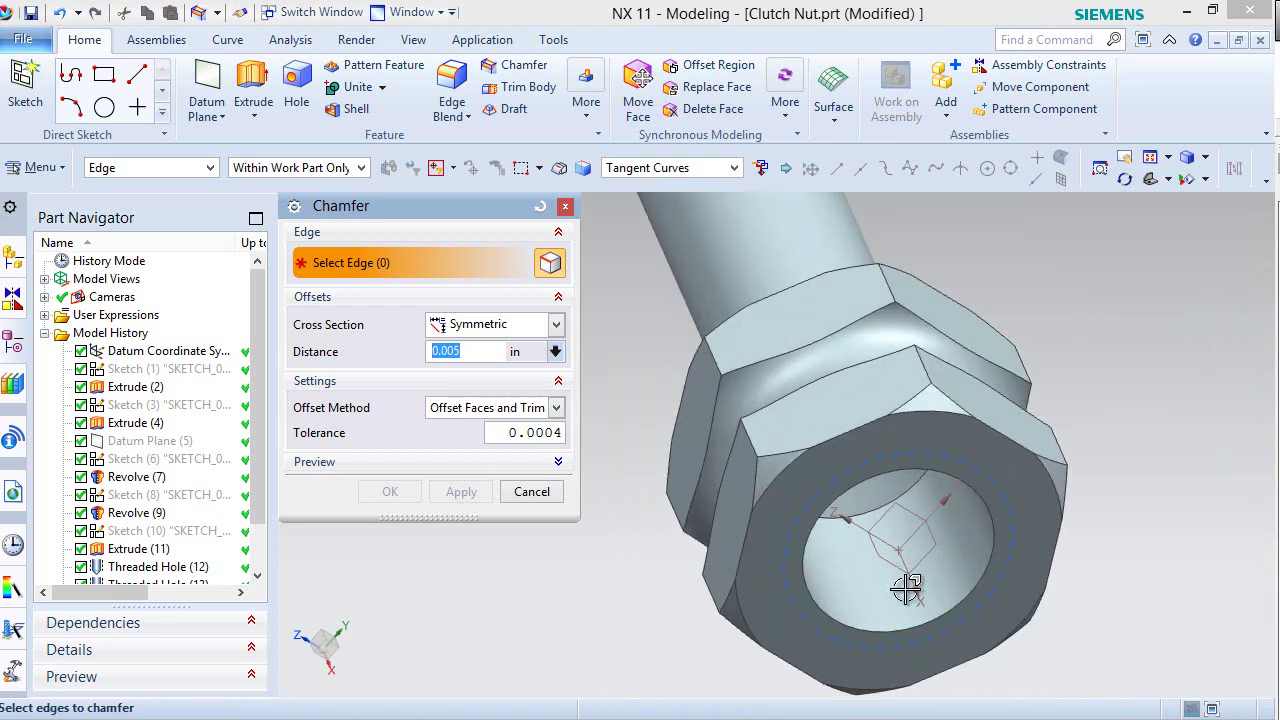
pyautogui.click(972, 590)
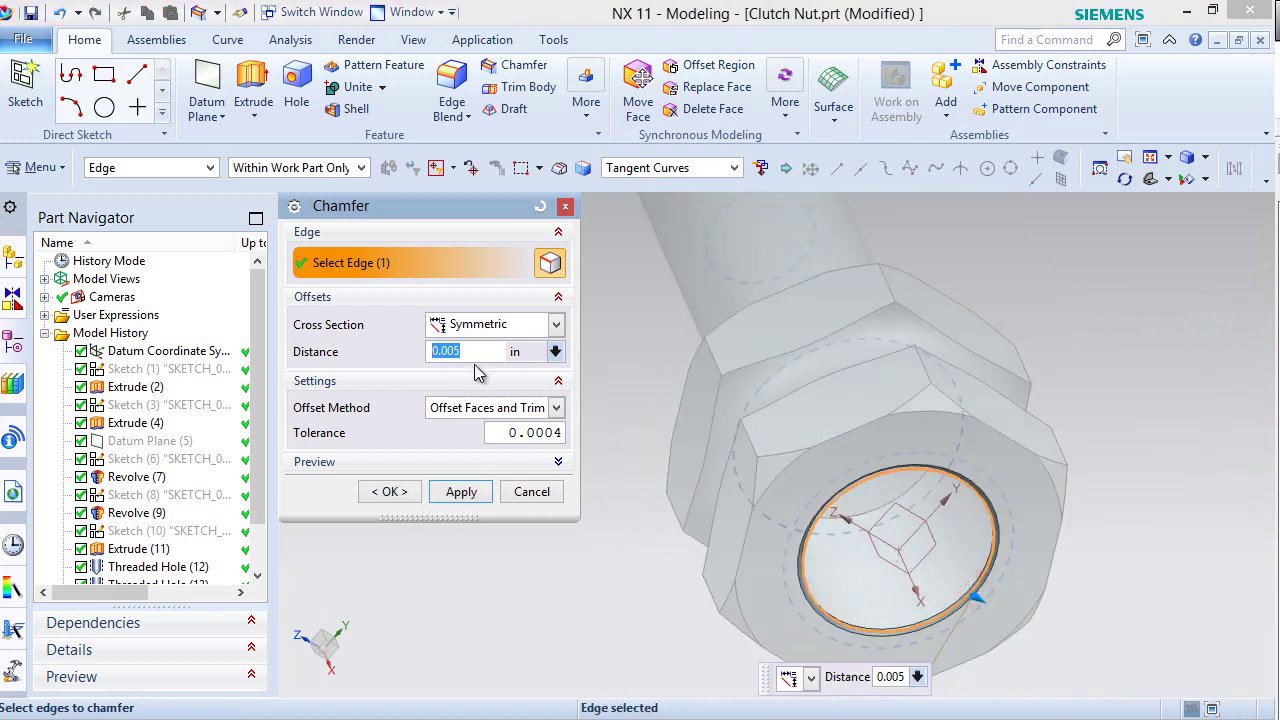
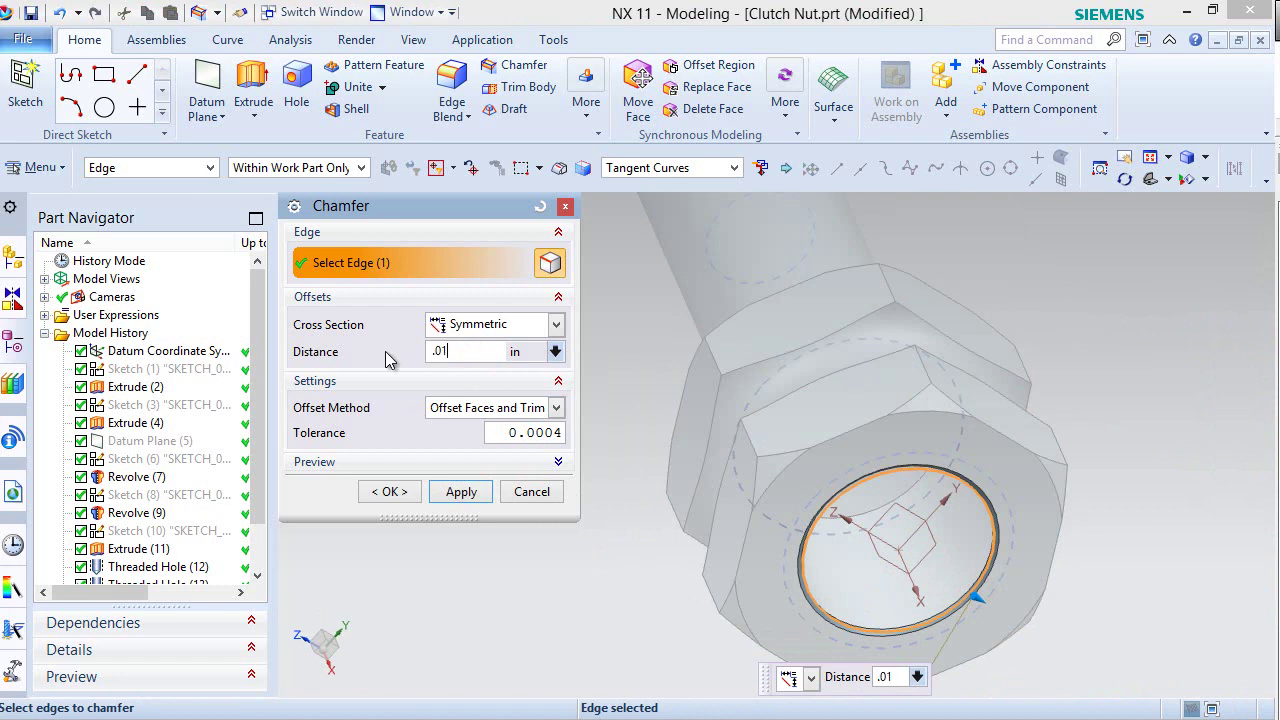
pyautogui.click(390, 491)
pyautogui.scroll(-3, 438, 503)
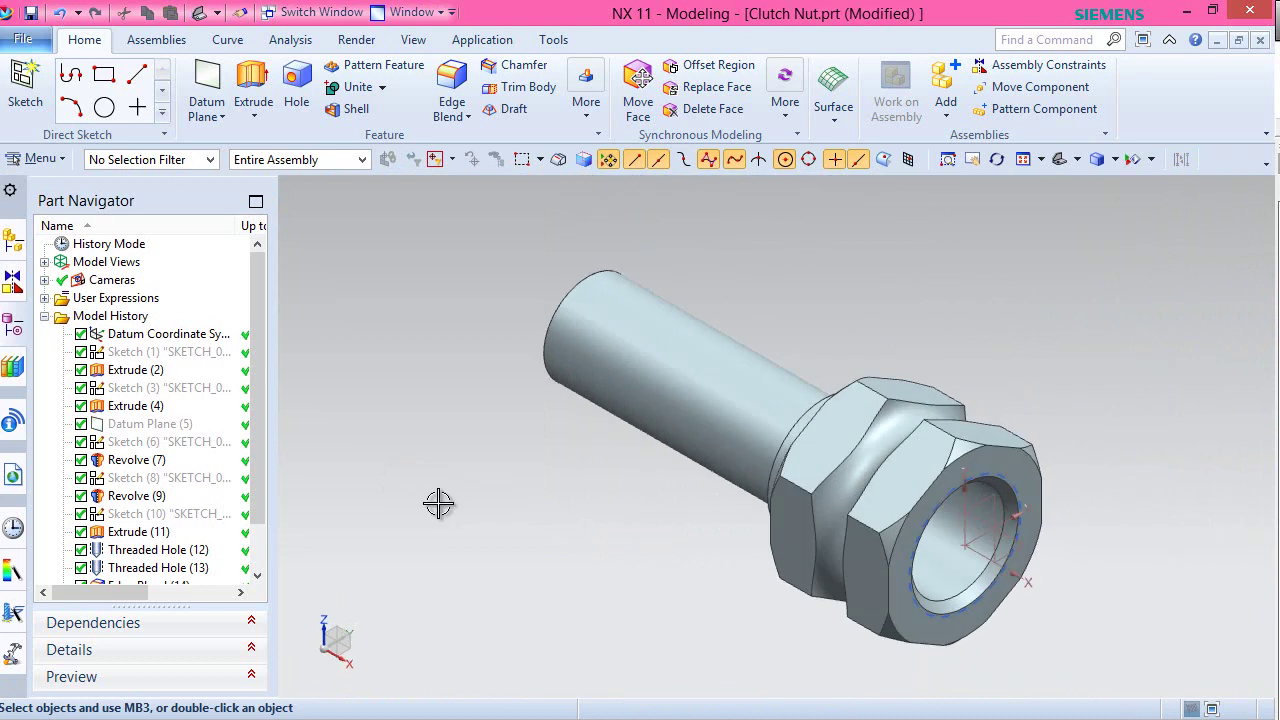
# - Save the part and hide the datum coordinate system
pyautogui.hotkey('ctrl', 's')
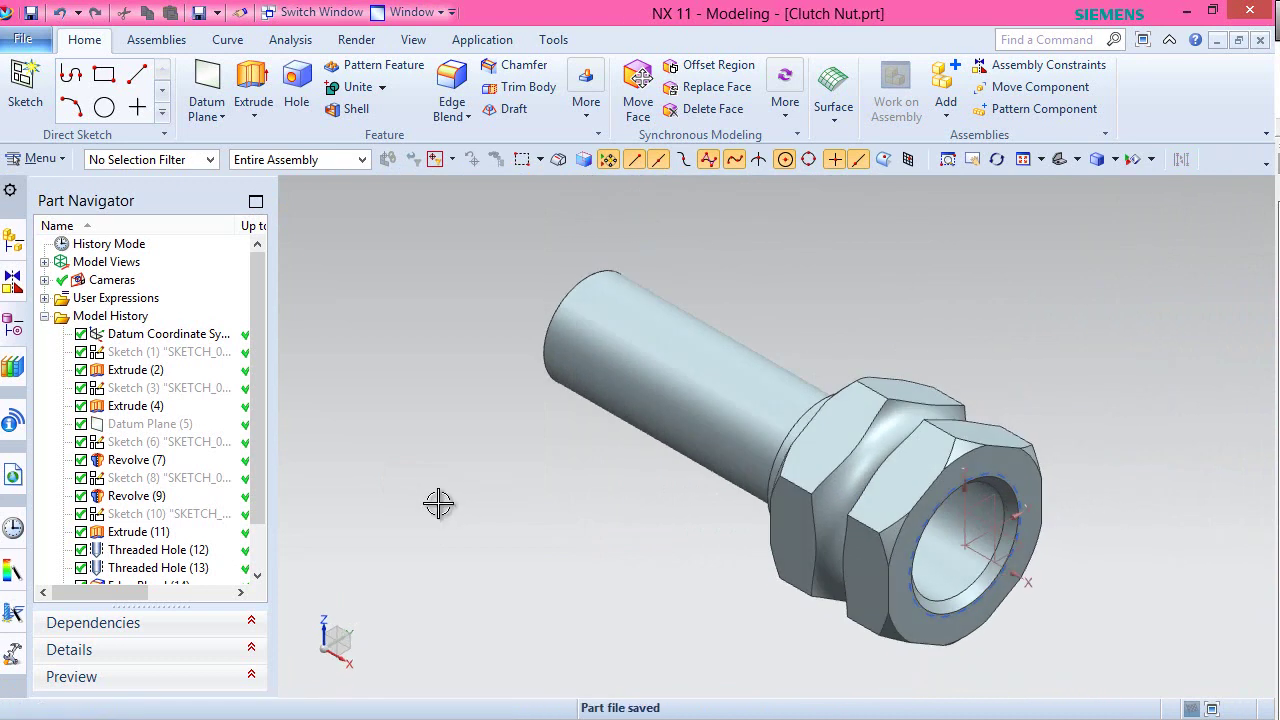
pyautogui.rightClick(172, 343)
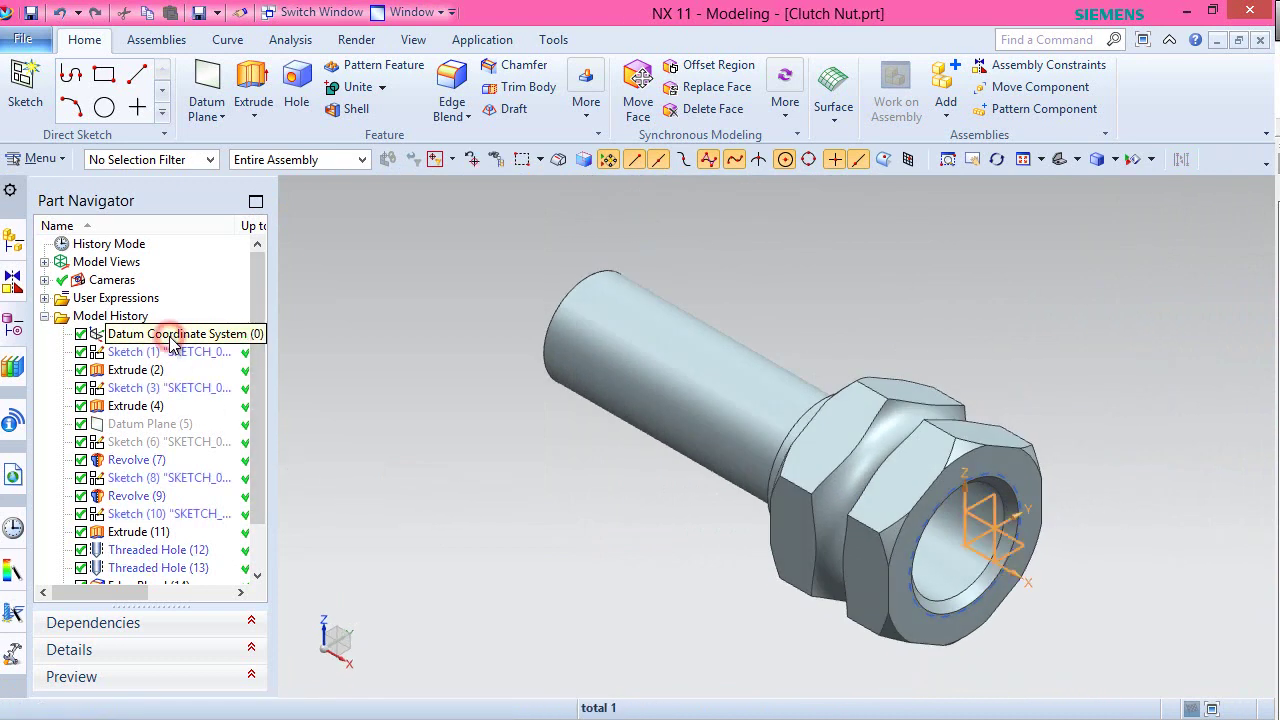
pyautogui.click(207, 202)
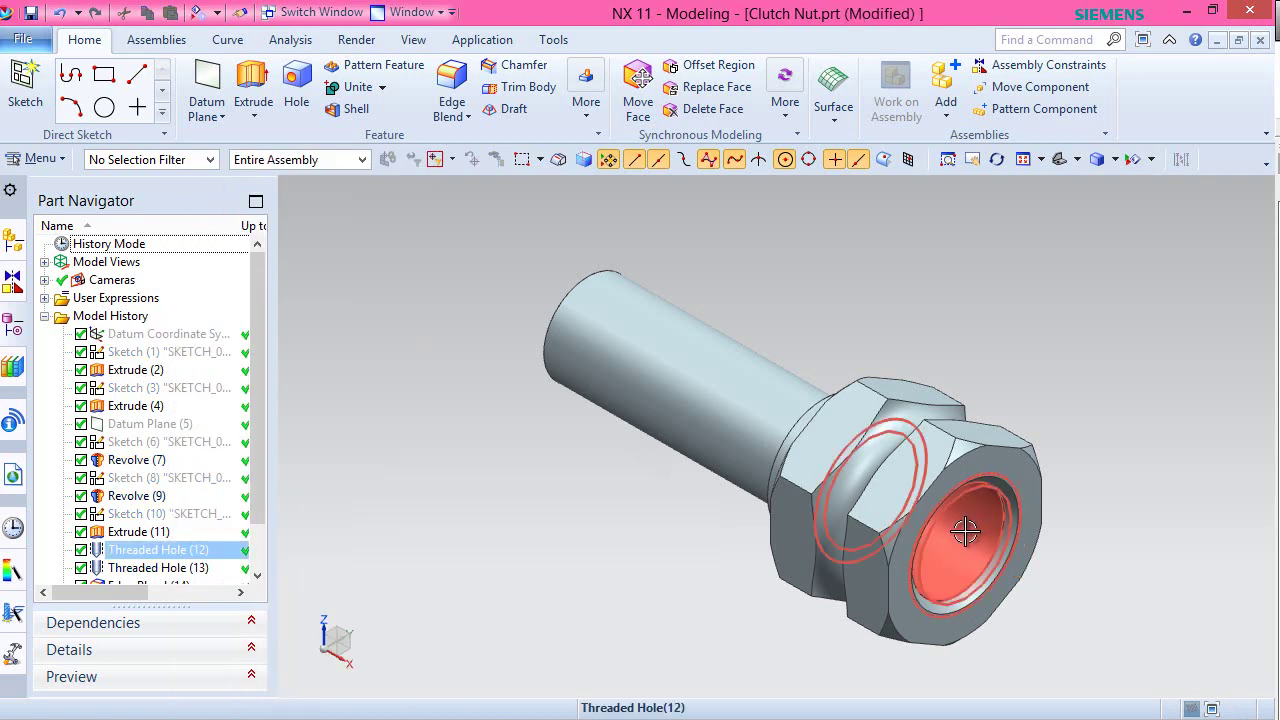
# - Turn on True Shading with the Brushed Metal Wash global material and switch off shadows, floor reflection and the floor grid
pyautogui.scroll(2, 968, 534)
pyautogui.click(357, 40)
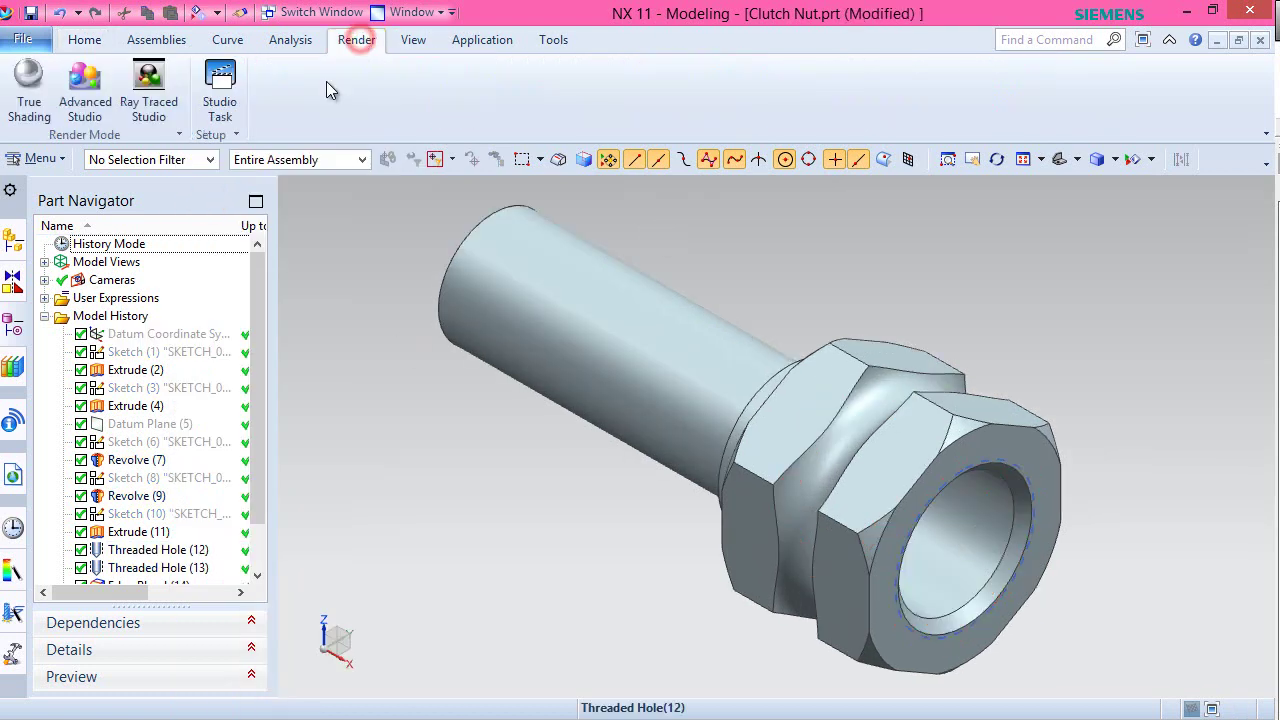
pyautogui.click(29, 90)
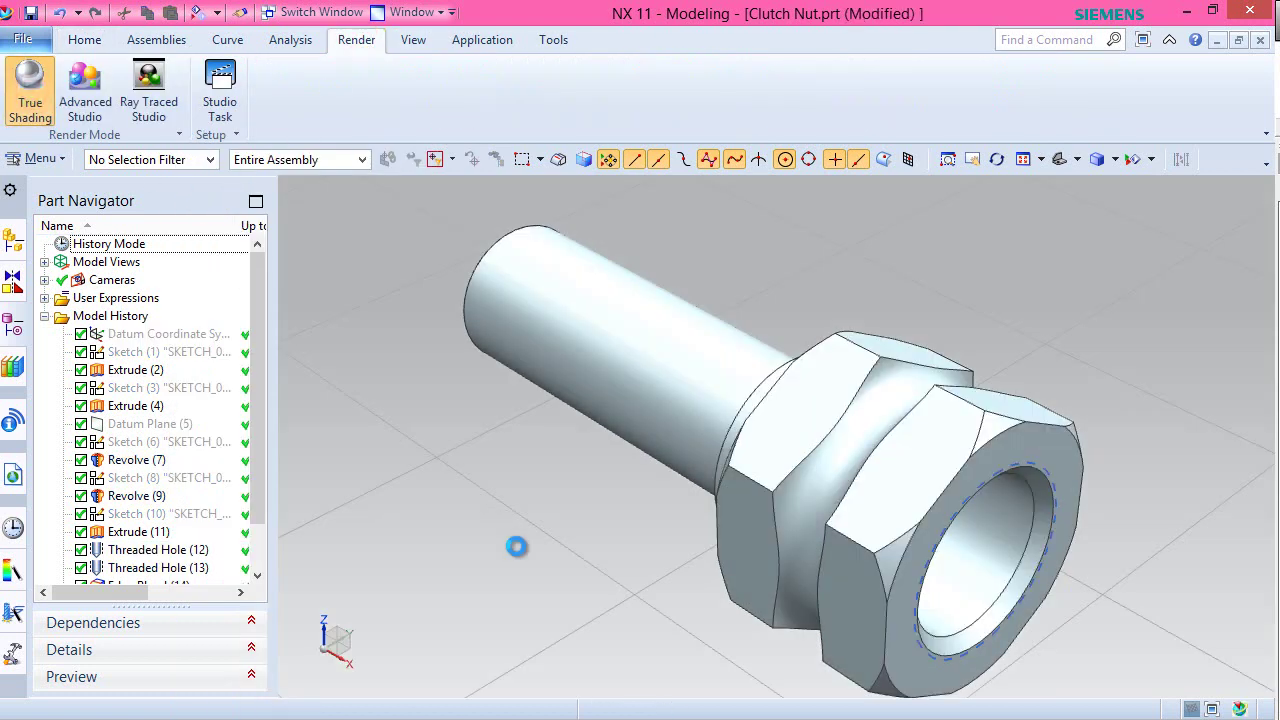
pyautogui.click(548, 64)
pyautogui.click(545, 88)
pyautogui.click(545, 110)
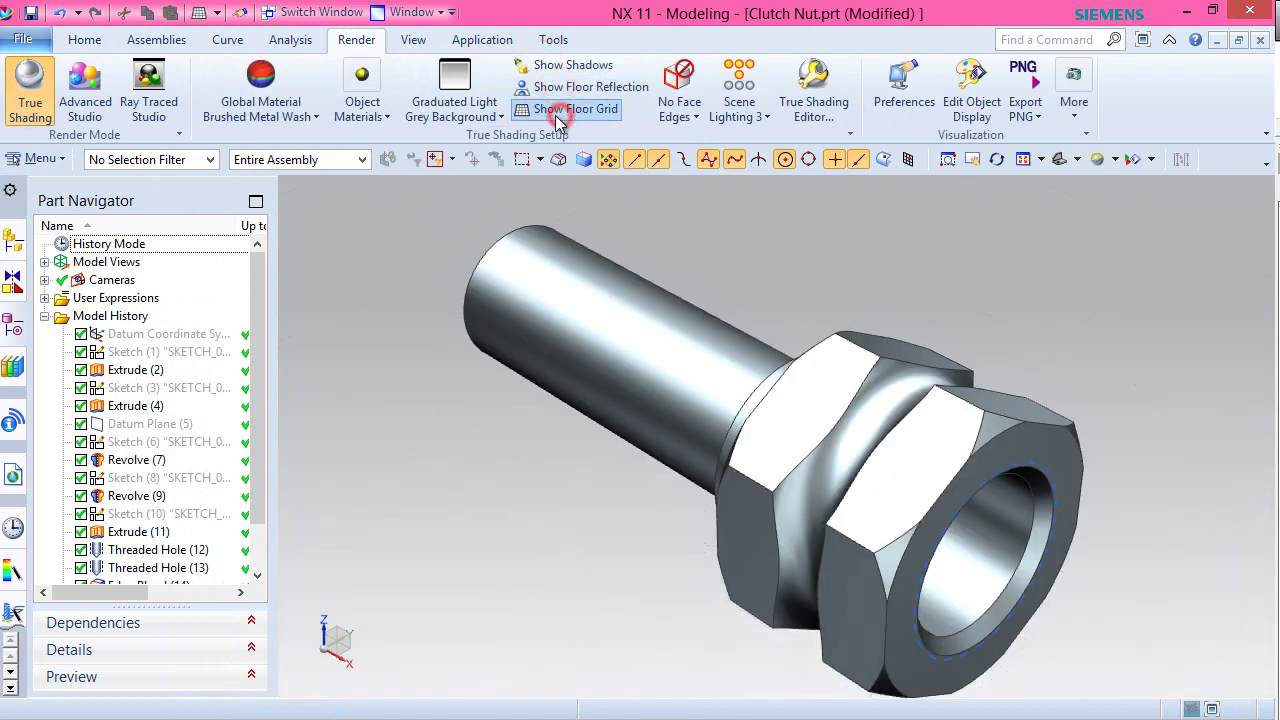
# - Turn off the perspective view and switch to full-screen display
pyautogui.click(413, 40)
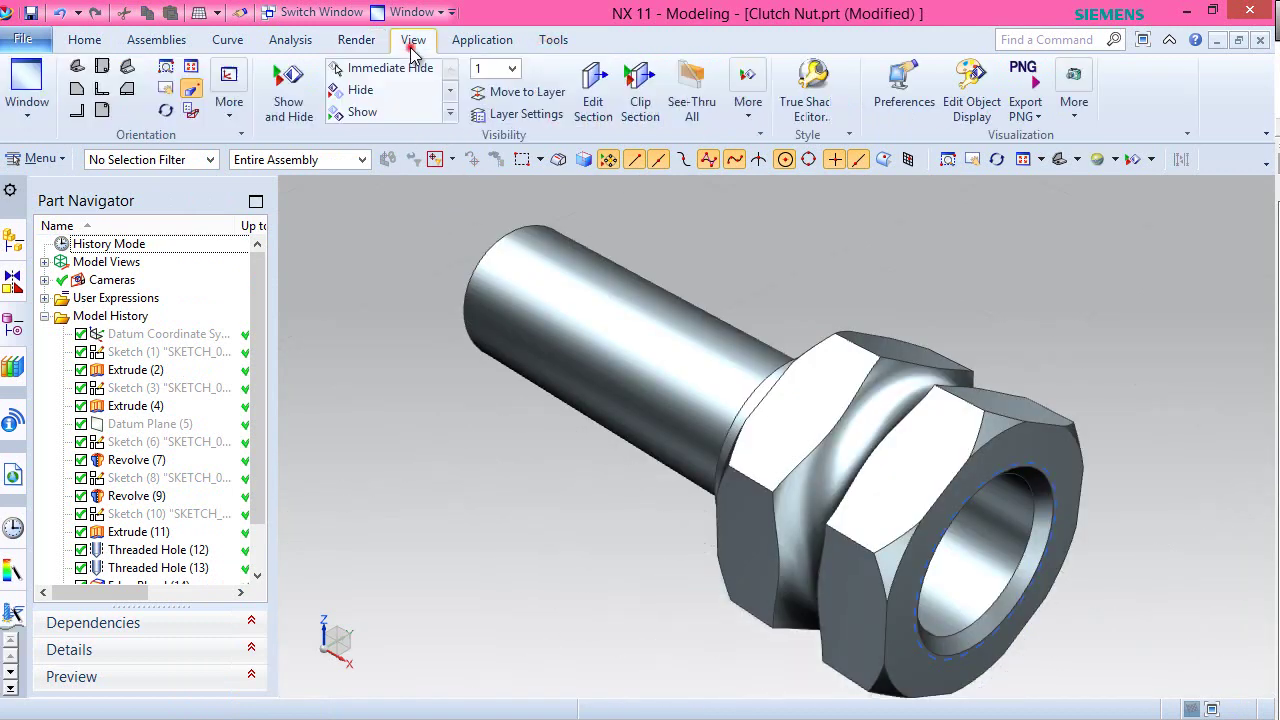
pyautogui.click(193, 92)
pyautogui.click(1143, 40)
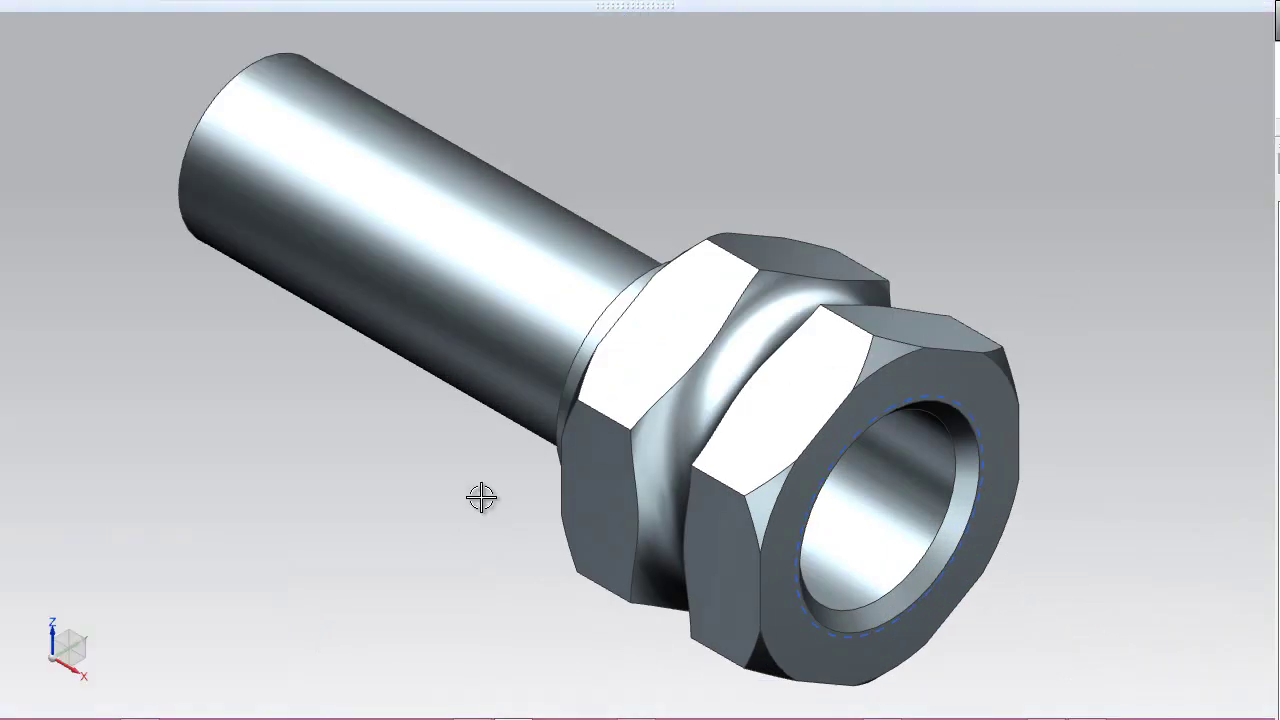
# - Rotate the view 90° about the Z axis and pan it to examine the whole nut from the shaft end
pyautogui.click(648, 6)
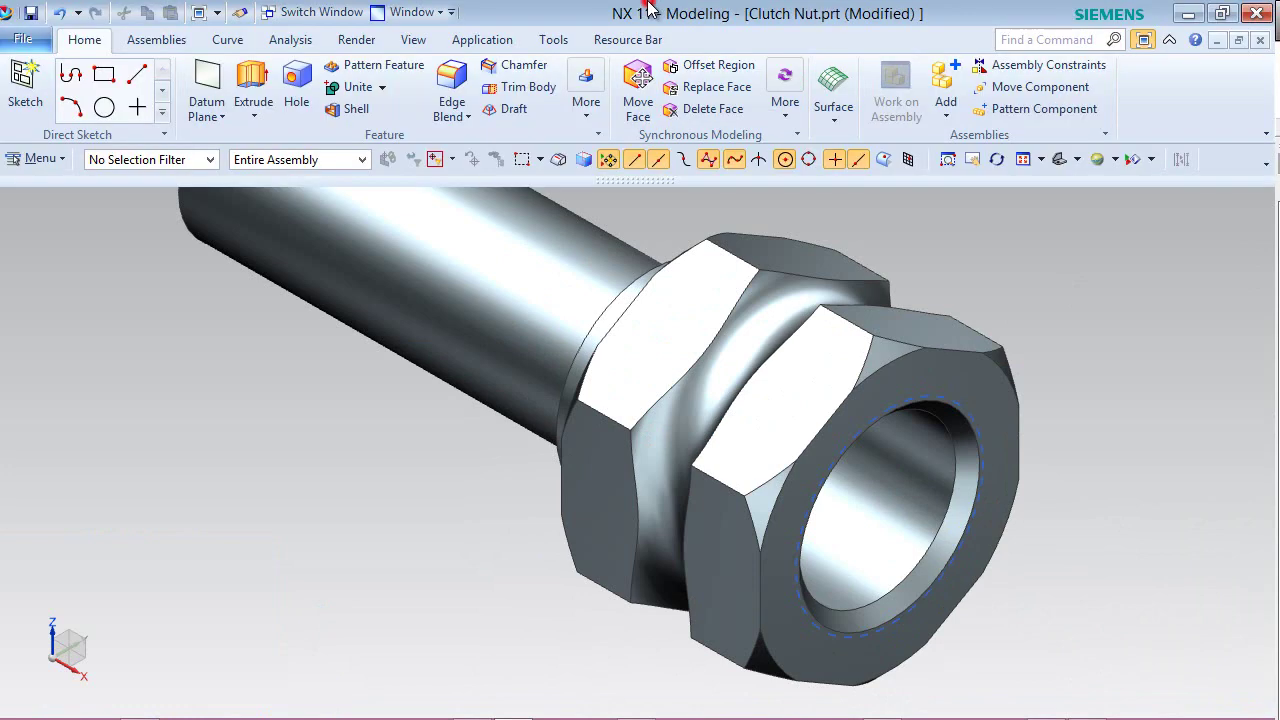
pyautogui.click(414, 40)
pyautogui.click(168, 88)
pyautogui.moveTo(584, 387); pyautogui.dragTo(655, 392)
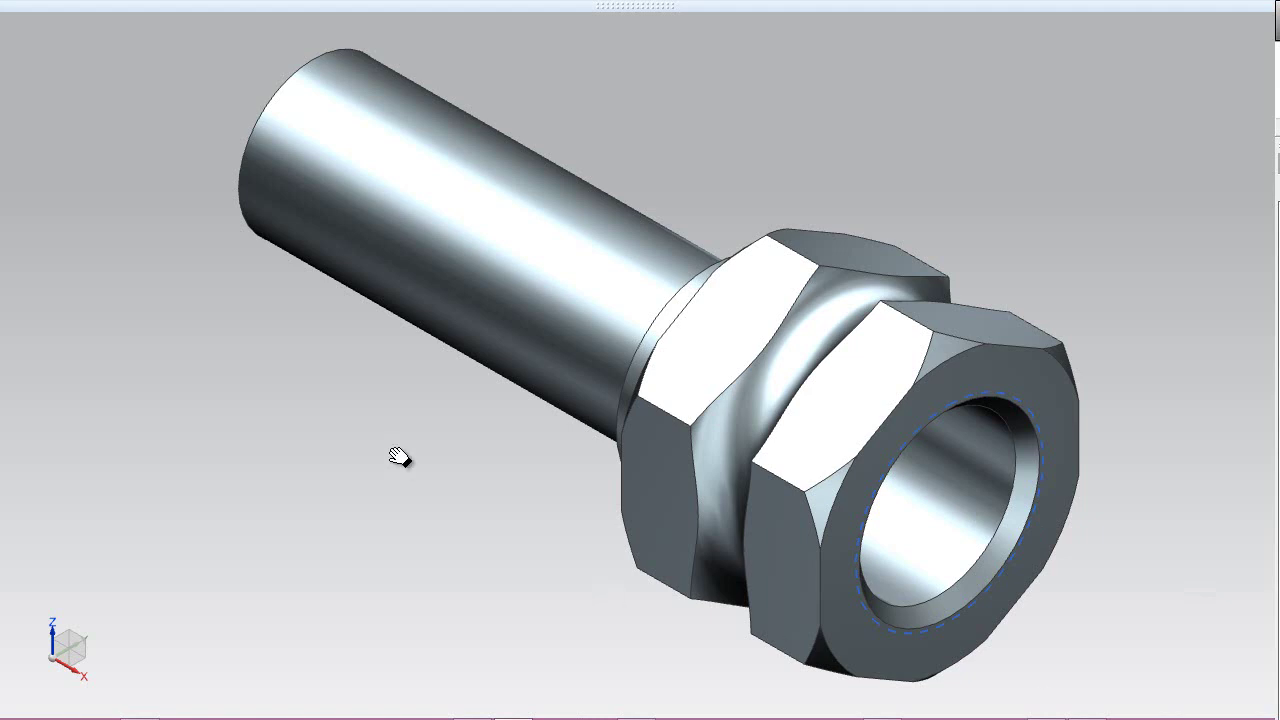
pyautogui.click(52, 624)
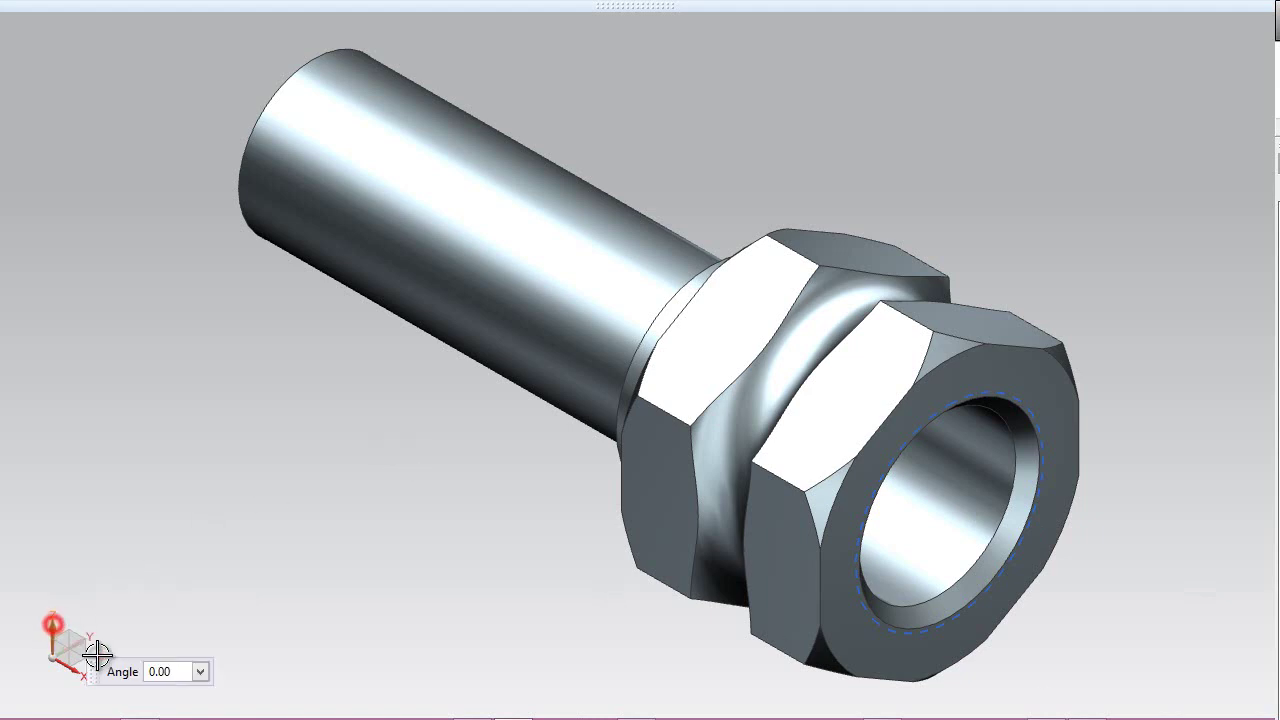
pyautogui.click(148, 669)
pyautogui.write('90')
pyautogui.press('Return')
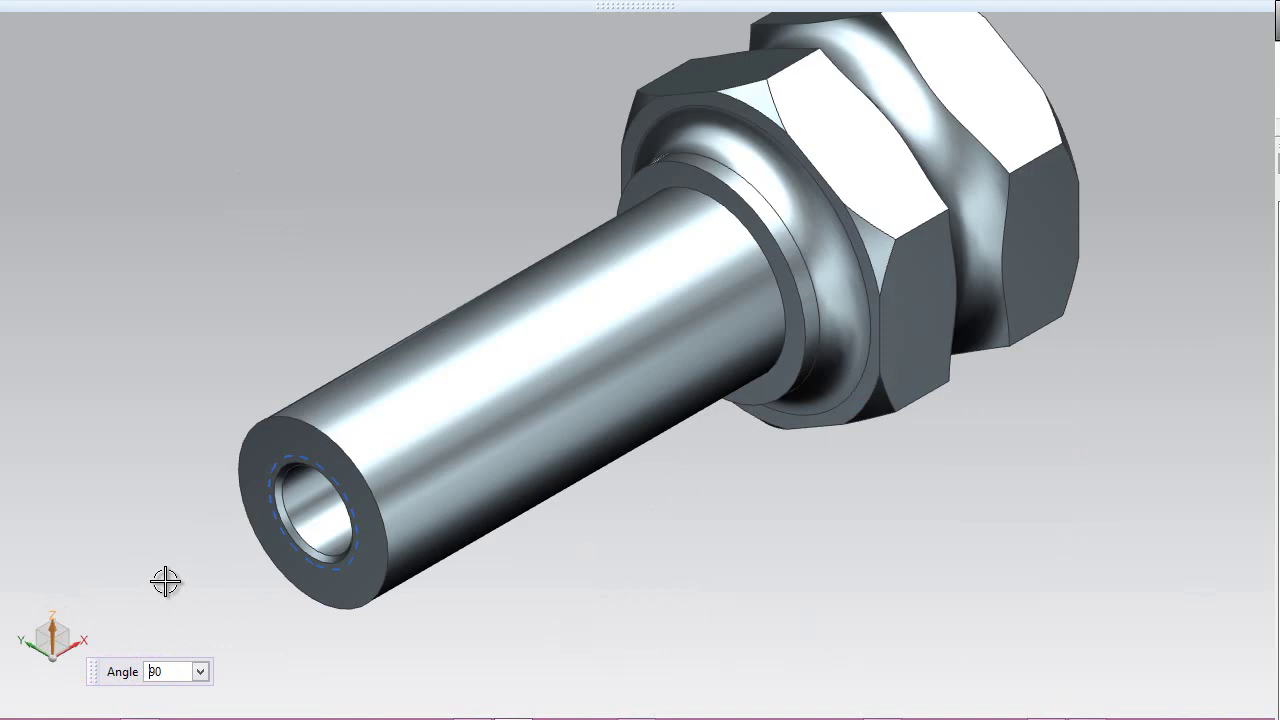
pyautogui.moveTo(298, 10)
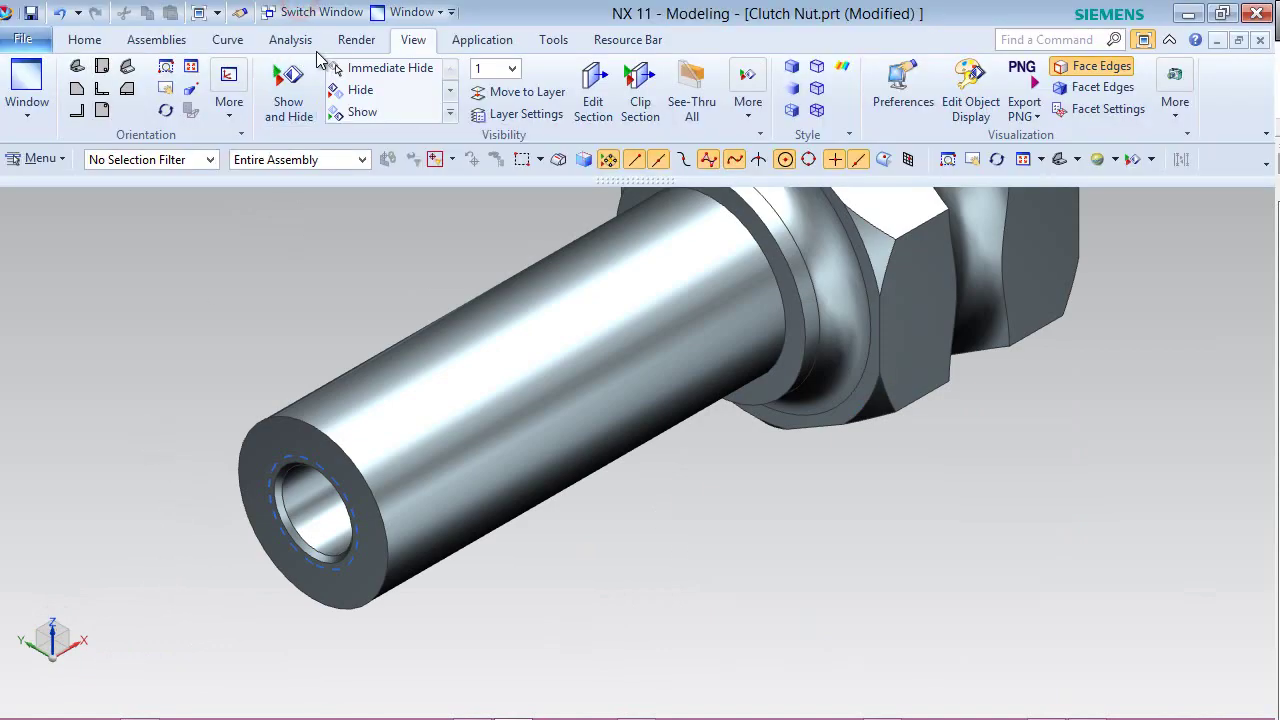
pyautogui.click(404, 40)
pyautogui.keyDown('shift'); pyautogui.moveTo(660, 352); pyautogui.dragTo(718, 446, button='middle'); pyautogui.keyUp('shift')
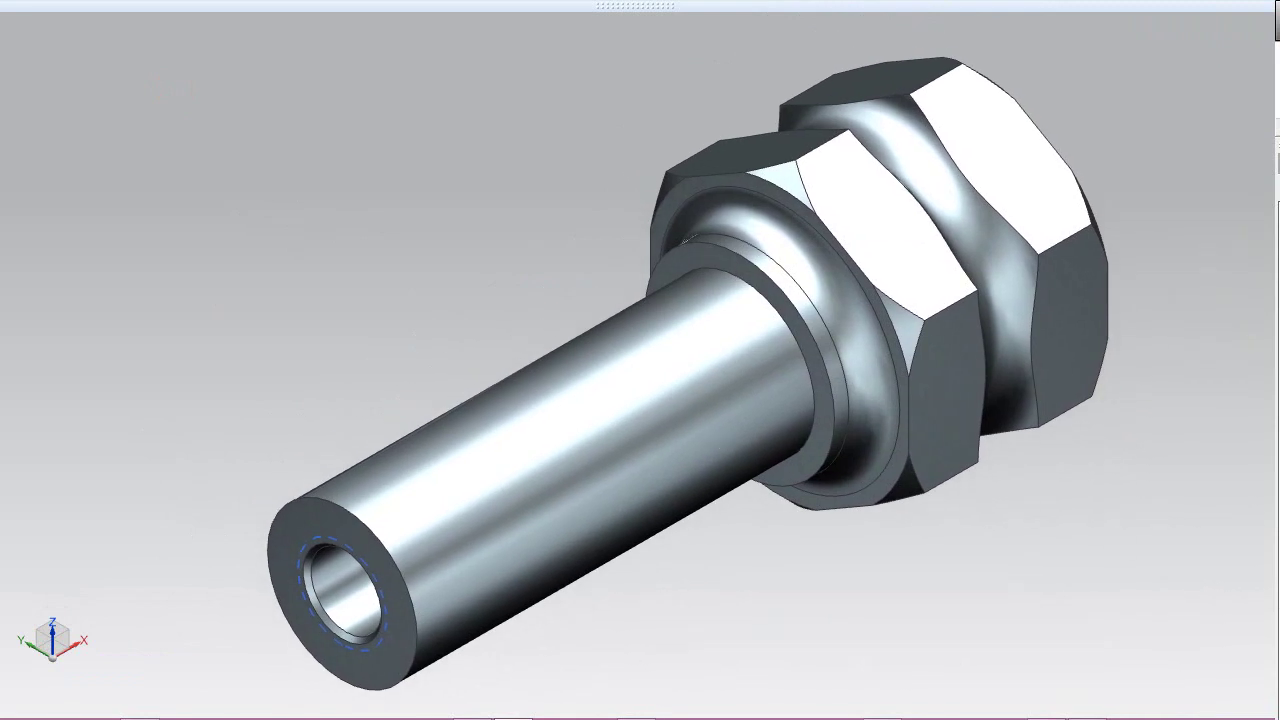
# - Leave full-screen display, return to a view of the nut's hexagonal end and save the part
pyautogui.moveTo(893, 5)
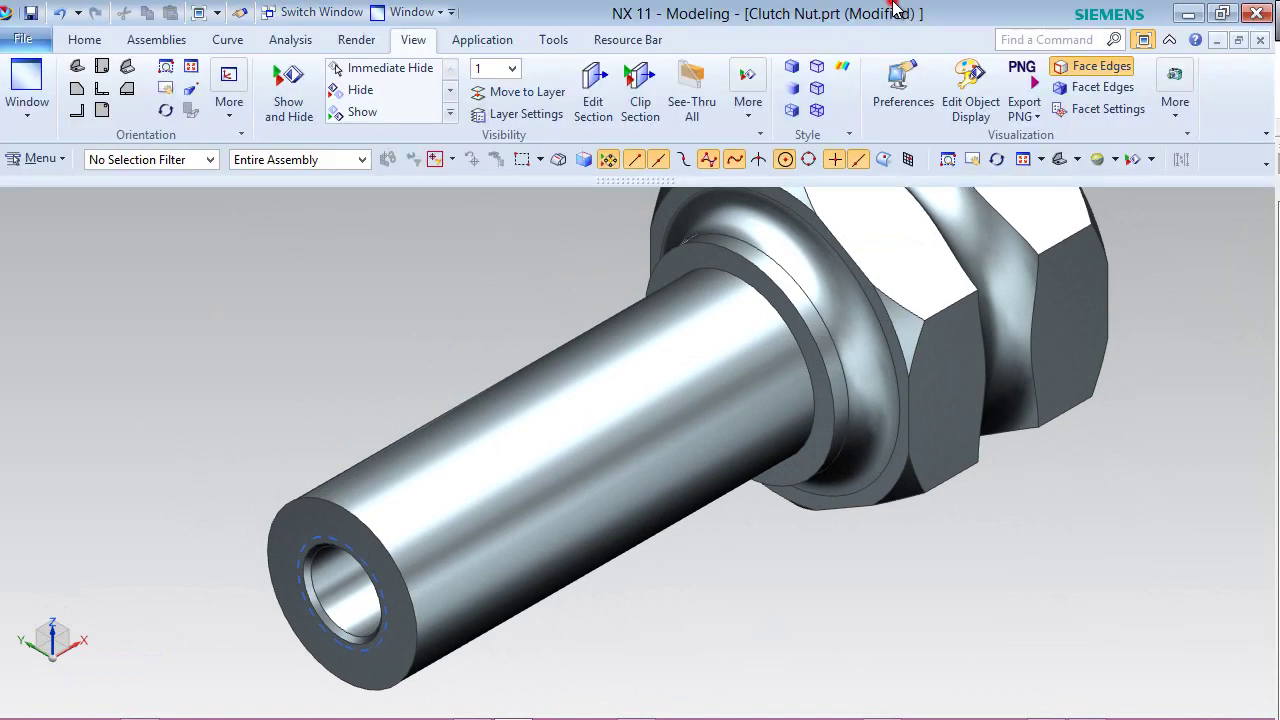
pyautogui.click(1144, 42)
pyautogui.moveTo(1150, 275); pyautogui.dragTo(1083, 300, button='middle')
pyautogui.moveTo(1016, 546); pyautogui.dragTo(880, 498, button='middle')
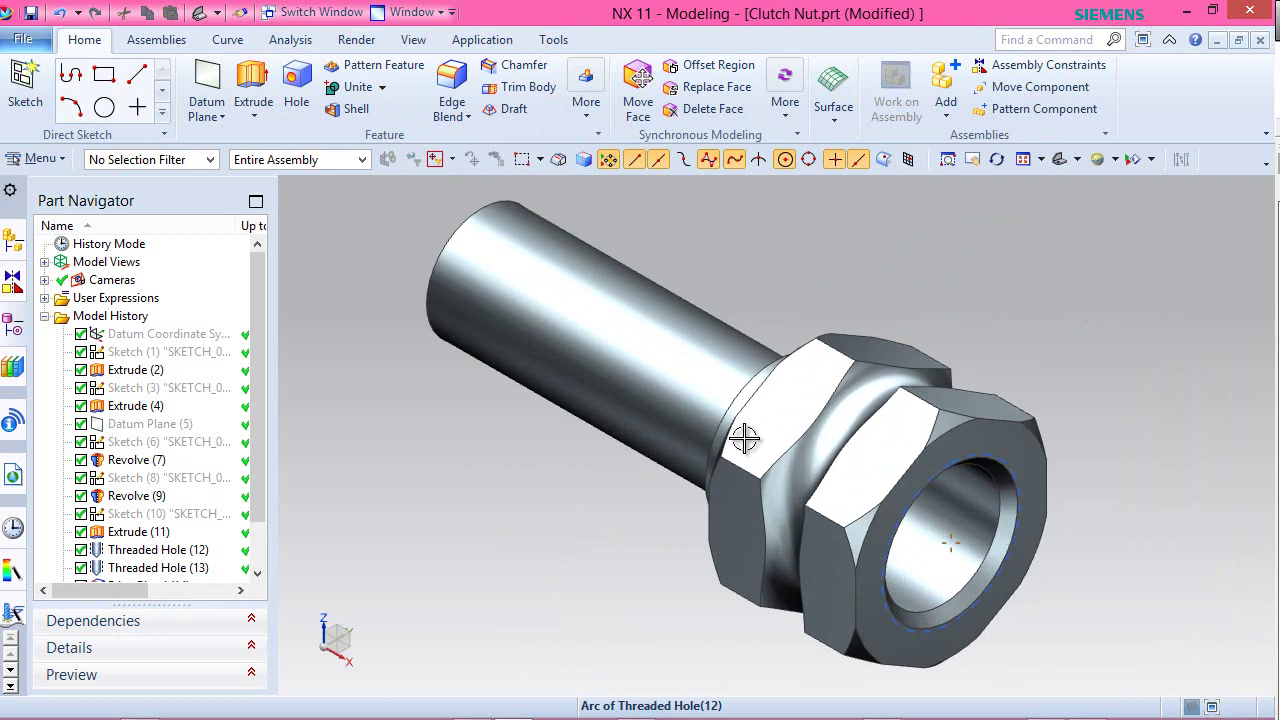
pyautogui.click(31, 12)
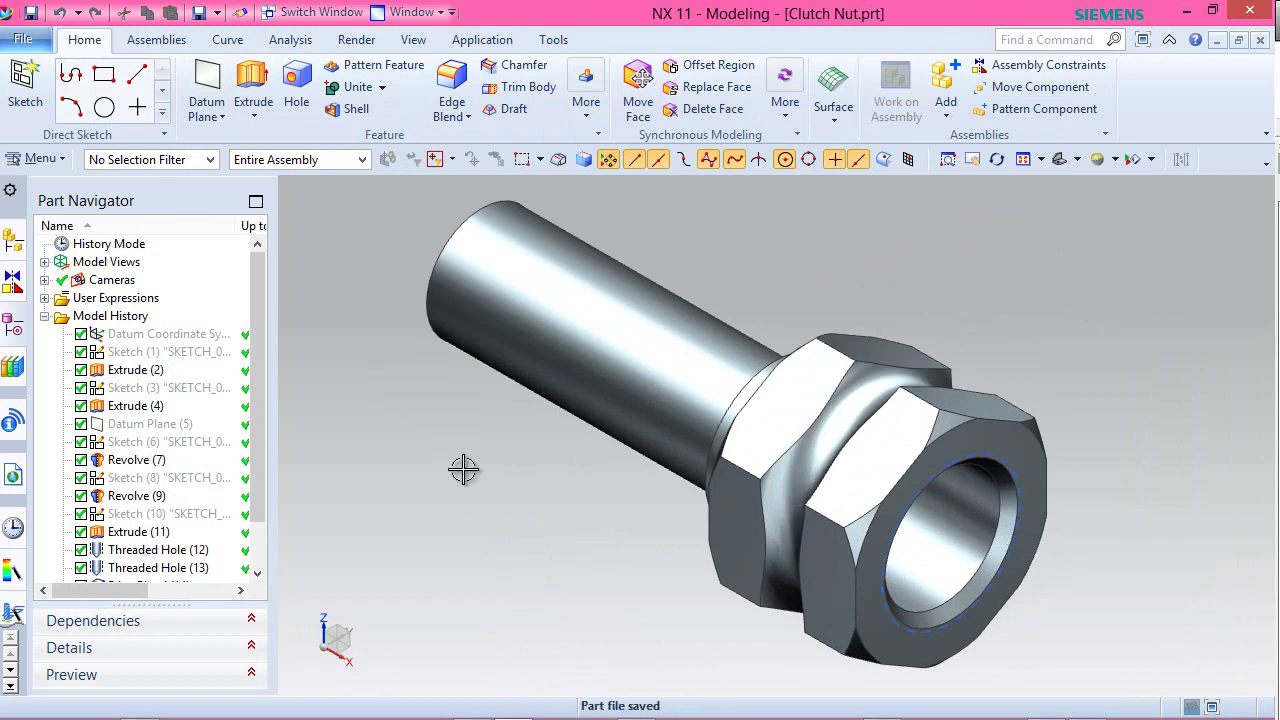